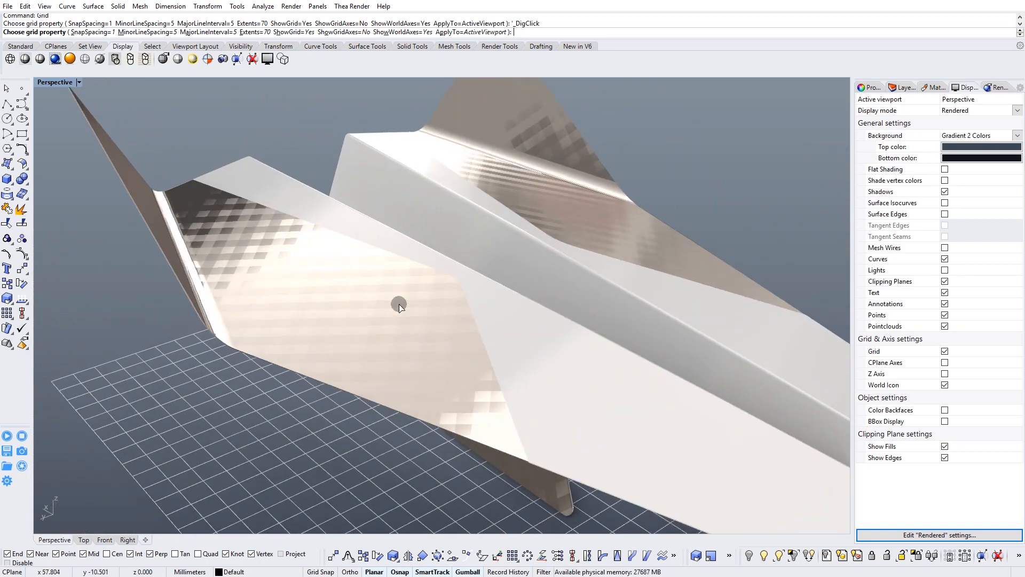
{"action": "scroll", "coordinate": [454, 272], "scroll_direction": "down", "scroll_amount": 4}
{"action": "mouse_move", "coordinate": [513, 297]}
{"action": "right_mouse_down"}
{"action": "mouse_move", "coordinate": [469, 268]}
{"action": "mouse_move", "coordinate": [518, 288]}
{"action": "right_mouse_up"}
{"action": "scroll", "coordinate": [354, 258], "scroll_direction": "up", "scroll_amount": 3}
{"action": "scroll", "coordinate": [354, 258], "scroll_direction": "up", "scroll_amount": 1}
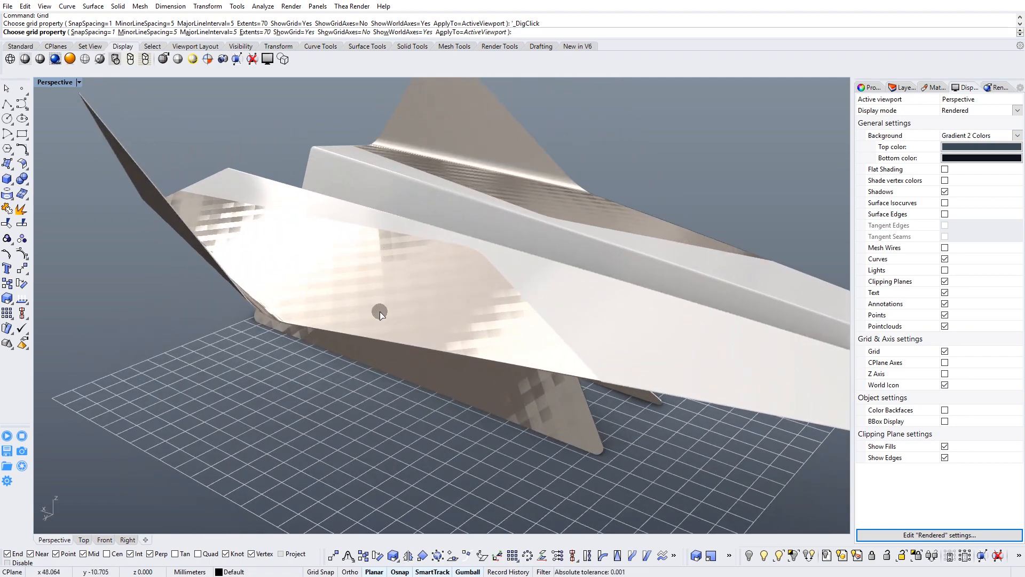
{"action": "right_click_drag", "start_coordinate": [410, 285], "coordinate": [526, 298]}
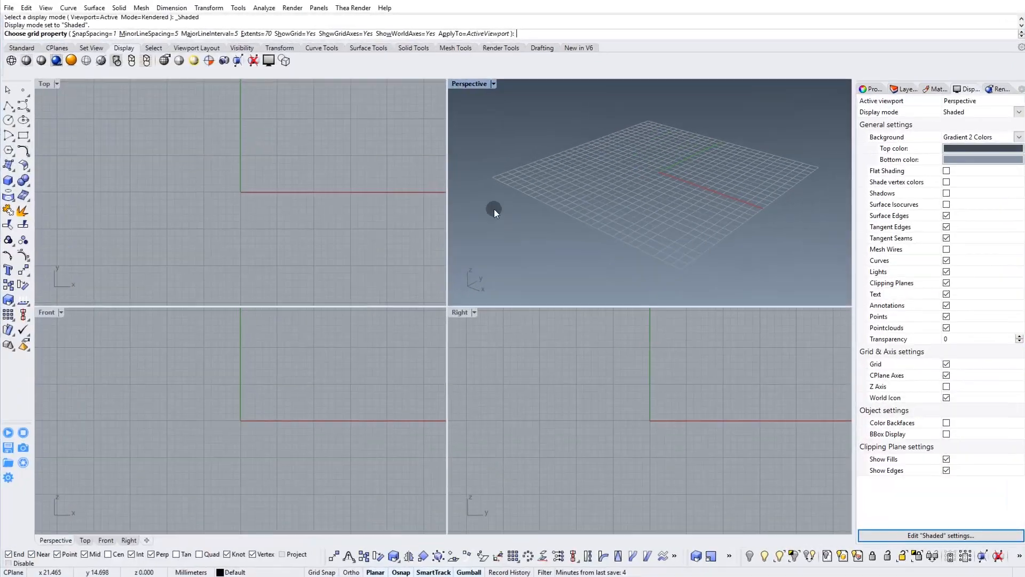
Draw a line from its midpoint at the origin in the Top view, extending 15 cm to each side along the X axis.
{"action": "scroll", "coordinate": [251, 179], "scroll_direction": "down", "scroll_amount": 5}
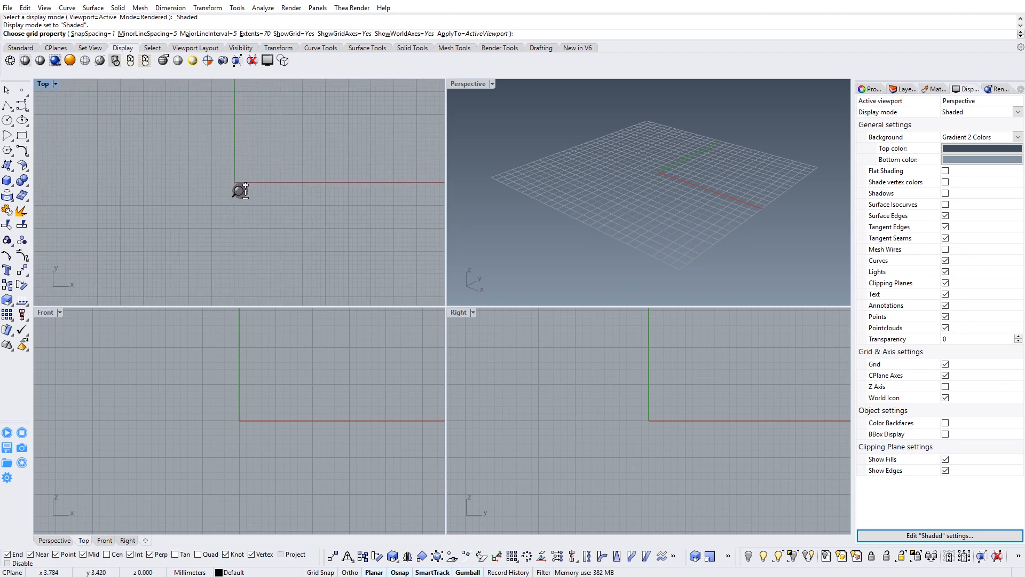
{"action": "scroll", "coordinate": [232, 203], "scroll_direction": "down", "scroll_amount": 1}
{"action": "right_click_drag", "start_coordinate": [251, 191], "coordinate": [232, 227]}
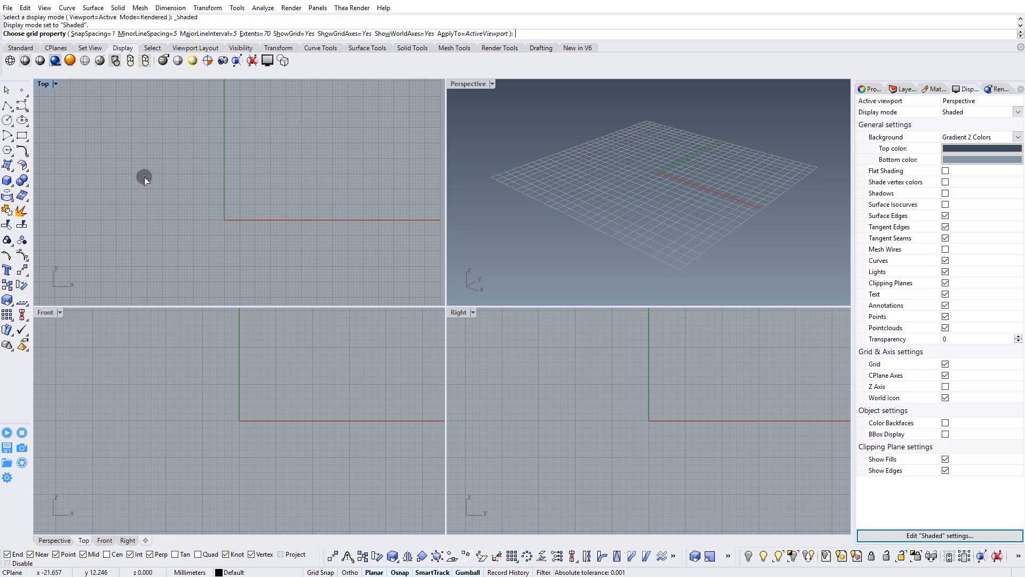
{"action": "left_click", "coordinate": [7, 106]}
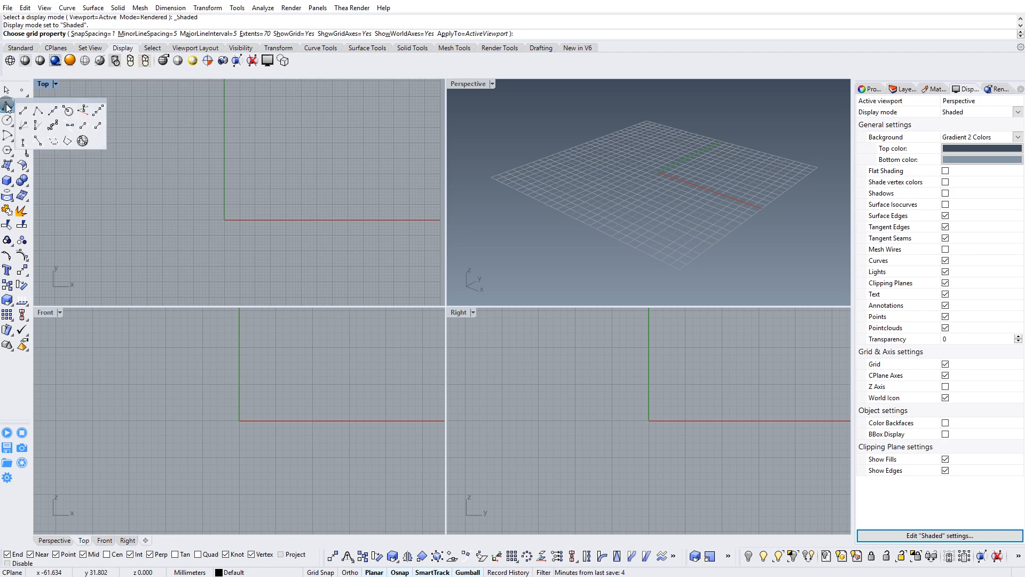
{"action": "left_click", "coordinate": [54, 111]}
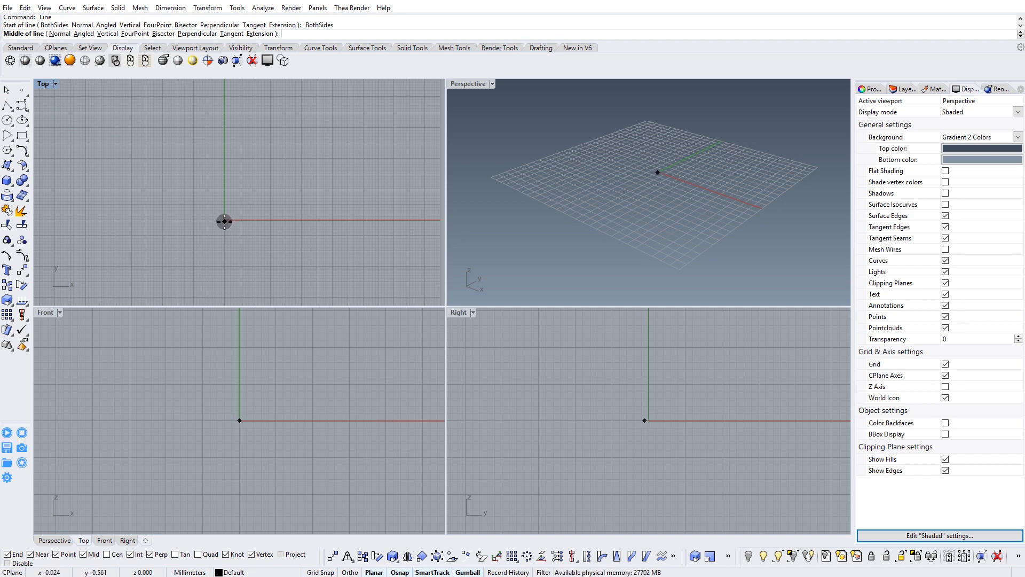
{"action": "type", "text": "0"}
{"action": "key", "text": "Return"}
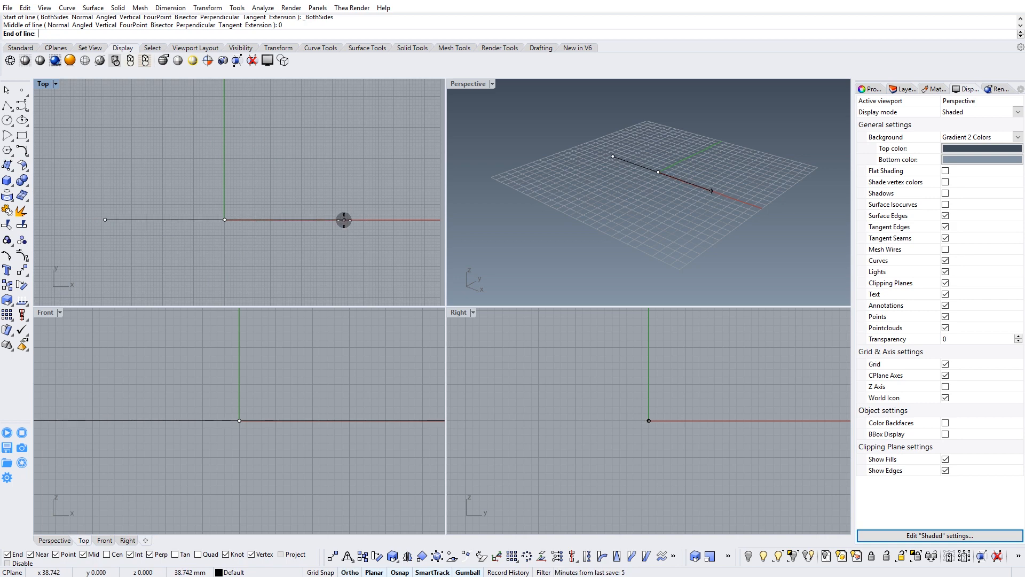
{"action": "type", "text": "15"}
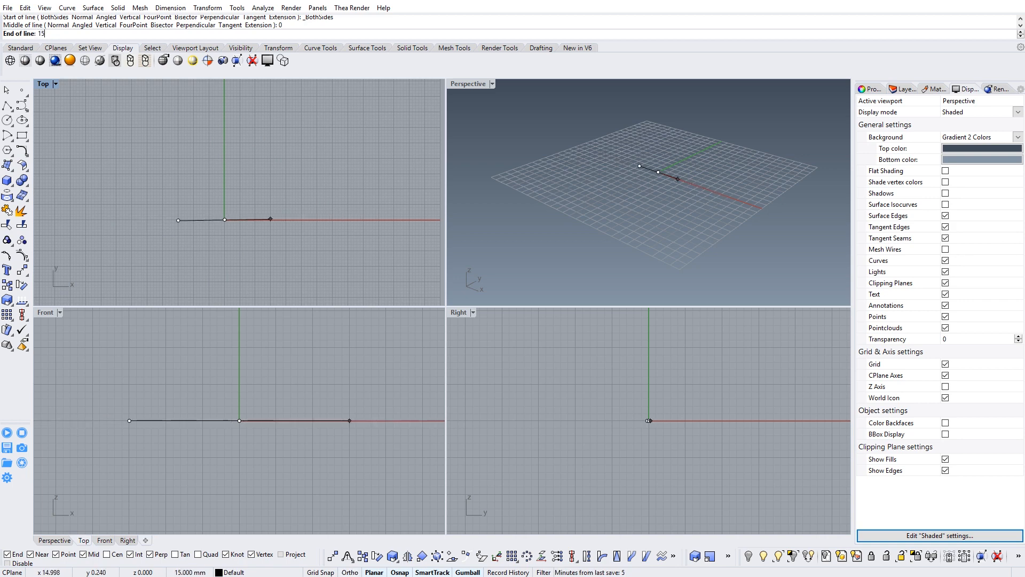
{"action": "type", "text": "cm"}
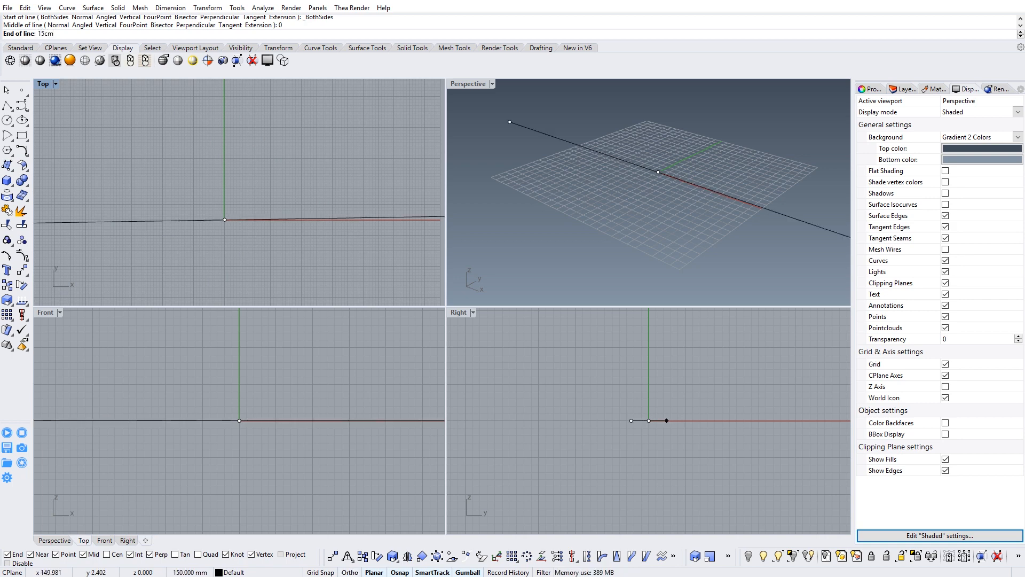
{"action": "key", "text": "Return"}
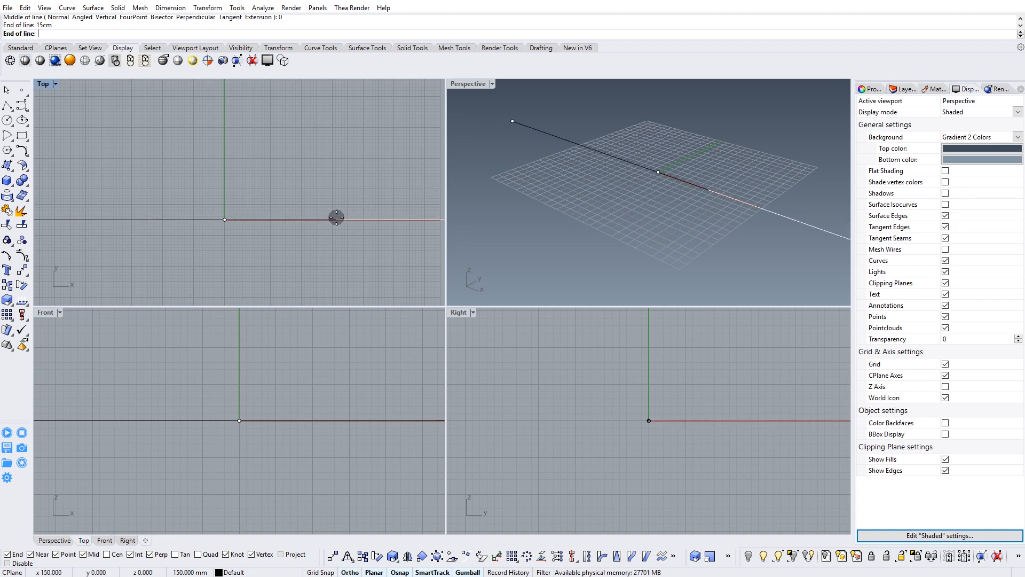
{"action": "left_click", "coordinate": [337, 218]}
{"action": "scroll", "coordinate": [254, 174], "scroll_direction": "down", "scroll_amount": 4}
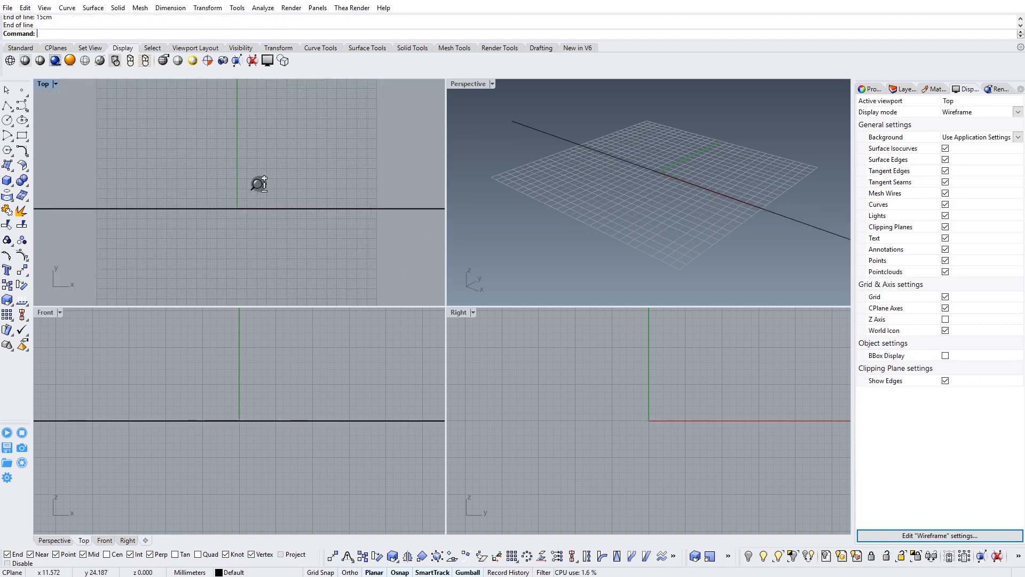
{"action": "right_click_drag", "start_coordinate": [261, 175], "coordinate": [251, 199]}
{"action": "right_click_drag", "start_coordinate": [665, 187], "coordinate": [529, 182]}
{"action": "right_click_drag", "start_coordinate": [608, 177], "coordinate": [650, 167]}
{"action": "left_click", "coordinate": [639, 189]}
{"action": "right_click_drag", "start_coordinate": [628, 209], "coordinate": [596, 215], "text": "shift"}
{"action": "right_click_drag", "start_coordinate": [596, 214], "coordinate": [624, 205]}
{"action": "right_click_drag", "start_coordinate": [649, 408], "coordinate": [626, 435]}
Draw a two-segment polyline in the Front view from the line's midpoint, rising about 60 mm and continuing outward to the left as a wing profile.
{"action": "right_click_drag", "start_coordinate": [204, 335], "coordinate": [223, 376]}
{"action": "scroll", "coordinate": [223, 376], "scroll_direction": "down", "scroll_amount": 7}
{"action": "left_click", "coordinate": [213, 375]}
{"action": "right_click_drag", "start_coordinate": [209, 342], "coordinate": [212, 427]}
{"action": "scroll", "coordinate": [224, 385], "scroll_direction": "down", "scroll_amount": 10}
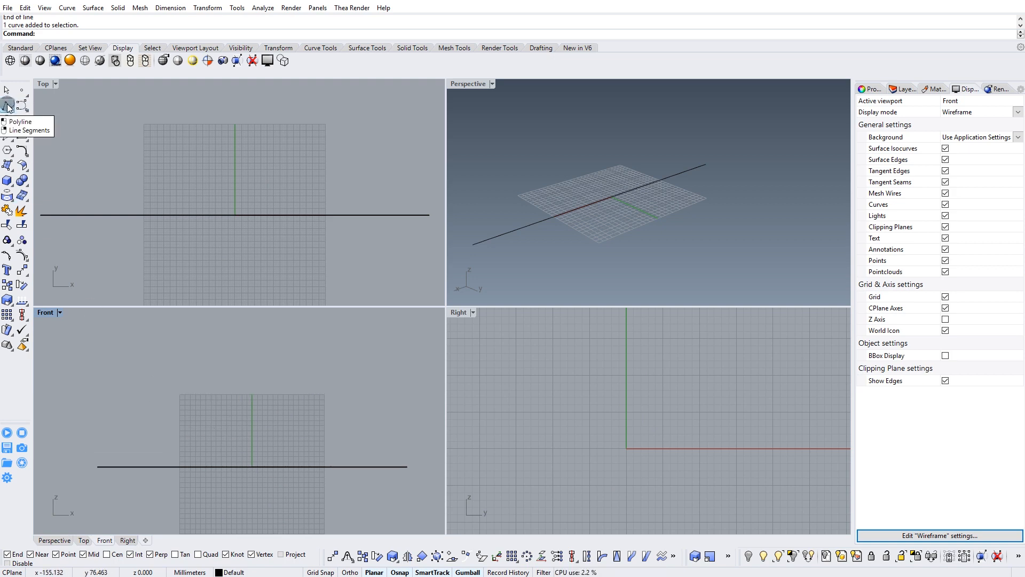
{"action": "left_click", "coordinate": [7, 106]}
{"action": "right_click_drag", "start_coordinate": [247, 448], "coordinate": [292, 442]}
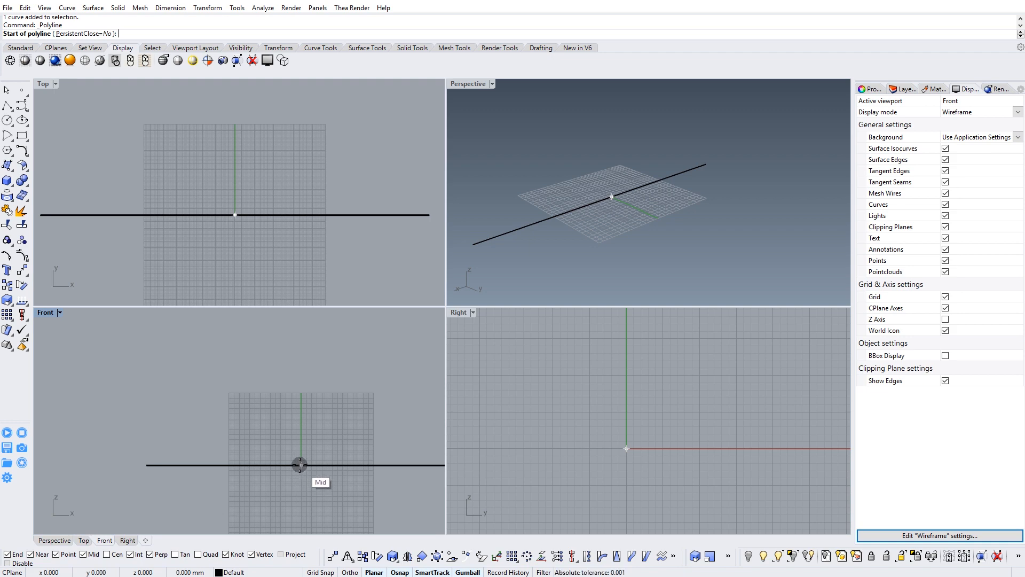
{"action": "left_click", "coordinate": [298, 466]}
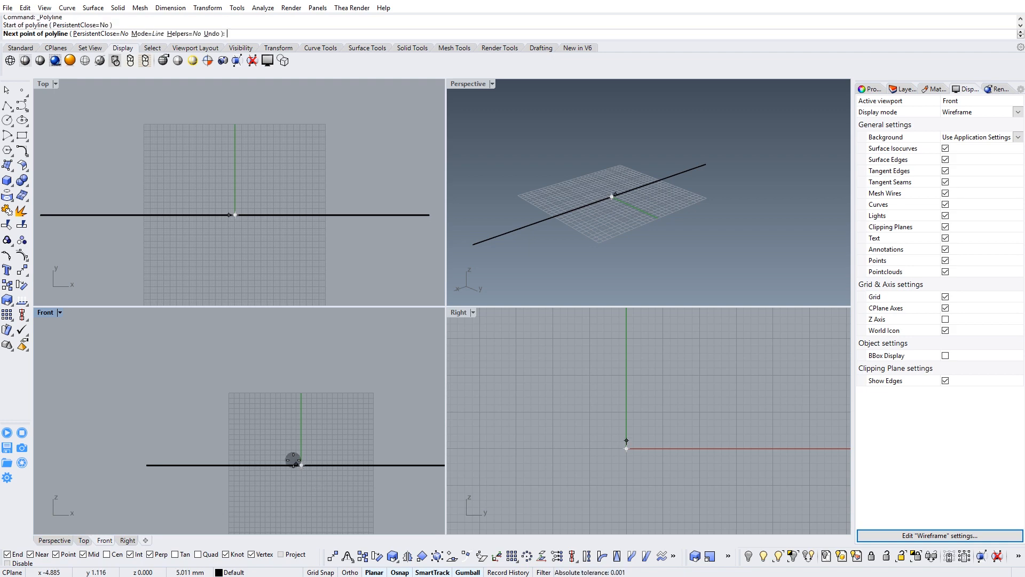
{"action": "left_click", "coordinate": [268, 403]}
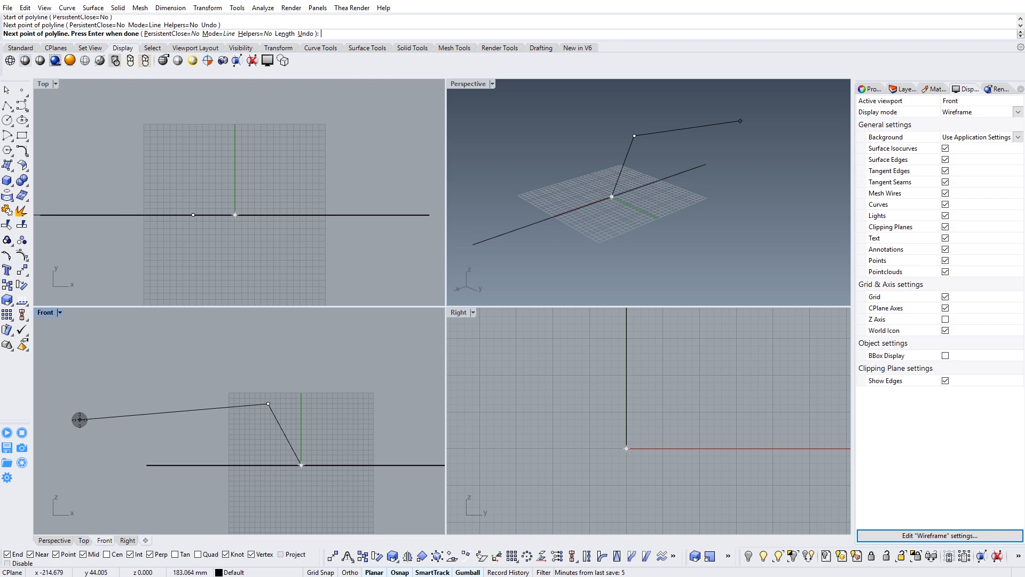
{"action": "left_click", "coordinate": [100, 423]}
{"action": "right_click", "coordinate": [253, 405]}
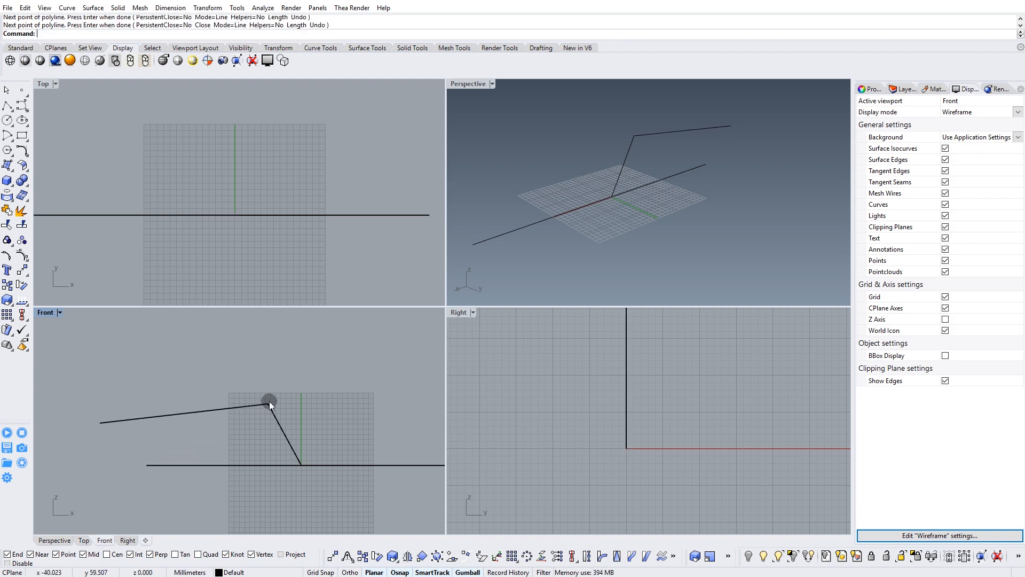
Edit the wing profile's control points, lowering its peak to about 40 mm and bringing the outer point above the end of the baseline.
{"action": "left_click", "coordinate": [283, 416]}
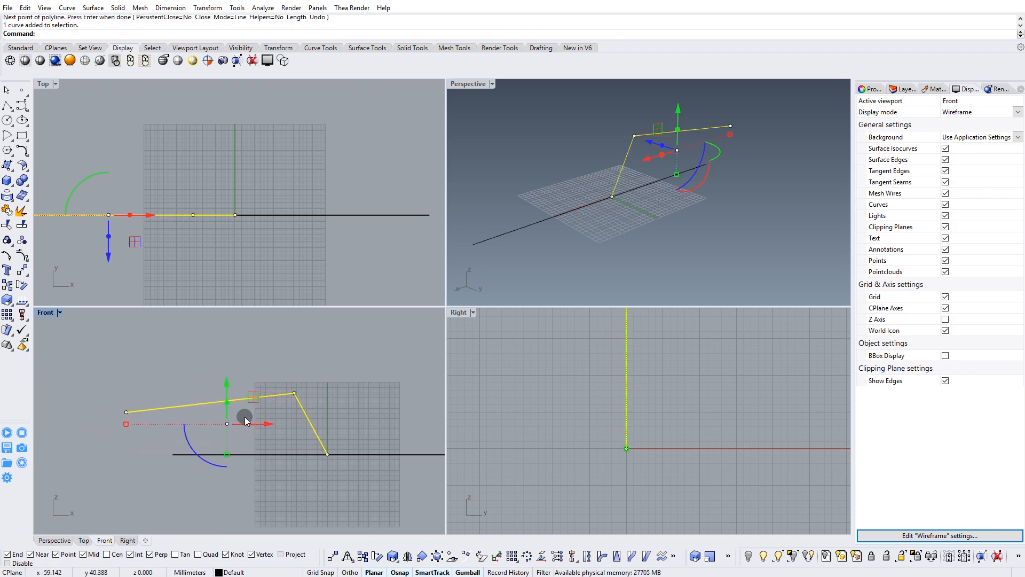
{"action": "left_click_drag", "start_coordinate": [98, 391], "coordinate": [209, 416]}
{"action": "left_click_drag", "start_coordinate": [287, 370], "coordinate": [315, 436]}
{"action": "left_click_drag", "start_coordinate": [319, 366], "coordinate": [322, 386]}
{"action": "left_click_drag", "start_coordinate": [154, 382], "coordinate": [199, 435]}
{"action": "left_click_drag", "start_coordinate": [202, 384], "coordinate": [200, 399]}
{"action": "right_click_drag", "start_coordinate": [330, 441], "coordinate": [338, 415]}
{"action": "scroll", "coordinate": [318, 395], "scroll_direction": "up", "scroll_amount": 4}
{"action": "left_click_drag", "start_coordinate": [280, 361], "coordinate": [332, 356]}
{"action": "left_click_drag", "start_coordinate": [55, 371], "coordinate": [144, 382]}
{"action": "right_click_drag", "start_coordinate": [251, 378], "coordinate": [236, 384]}
{"action": "key", "text": "Escape"}
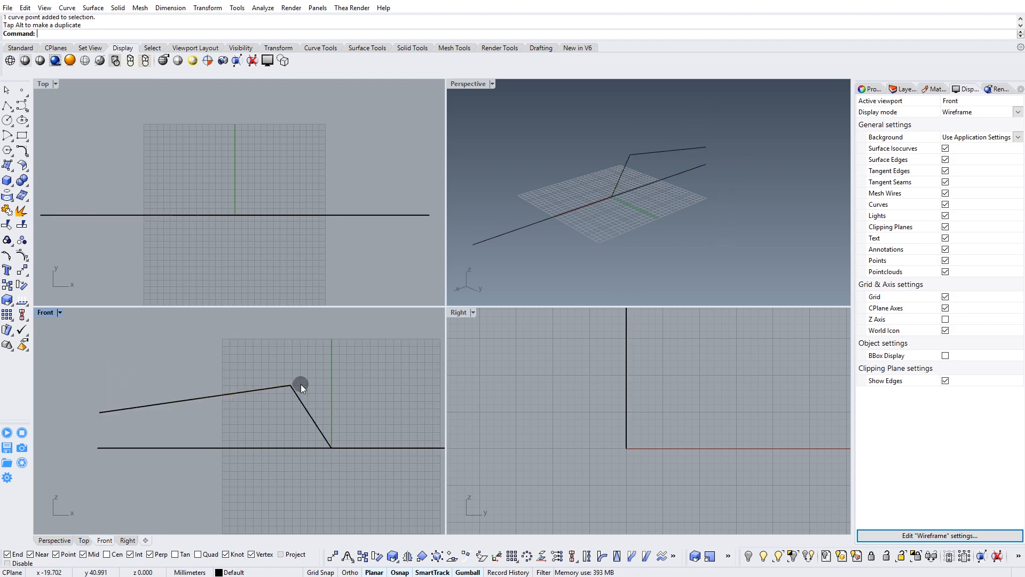
Mirror a copy of the wing profile across the vertical axis through the origin in the Front view.
{"action": "left_click", "coordinate": [285, 404]}
{"action": "left_click", "coordinate": [407, 558]}
{"action": "left_click", "coordinate": [320, 428]}
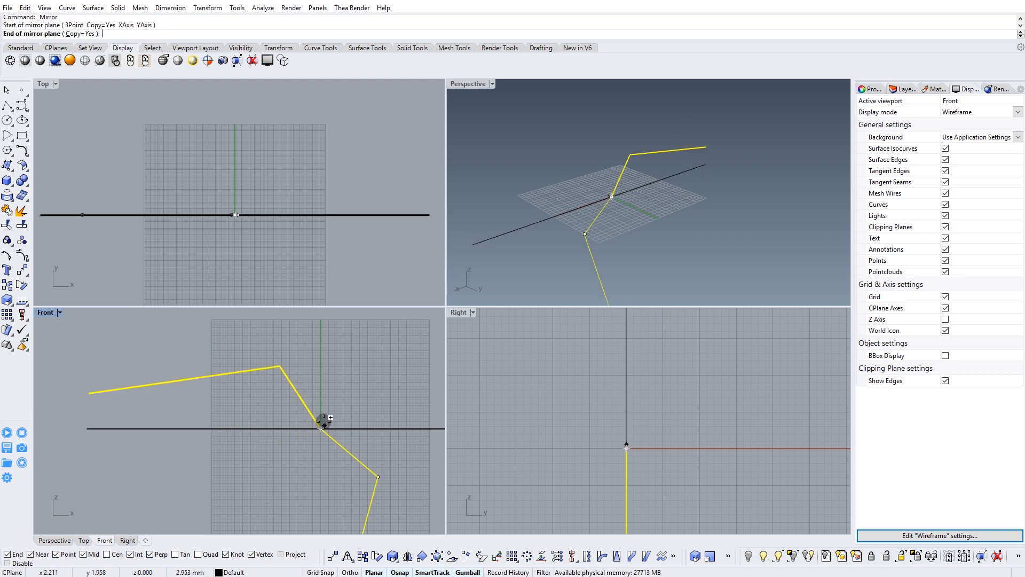
{"action": "left_click", "coordinate": [320, 353]}
{"action": "right_click_drag", "start_coordinate": [350, 344], "coordinate": [334, 351]}
{"action": "mouse_move", "coordinate": [658, 172]}
{"action": "right_mouse_down"}
{"action": "mouse_move", "coordinate": [652, 160]}
{"action": "mouse_move", "coordinate": [704, 137]}
{"action": "mouse_move", "coordinate": [603, 152]}
{"action": "right_mouse_up"}
Raise the outer end points of both wing profiles together to about 28 mm above the baseline using their control points.
{"action": "left_click_drag", "start_coordinate": [315, 373], "coordinate": [265, 386]}
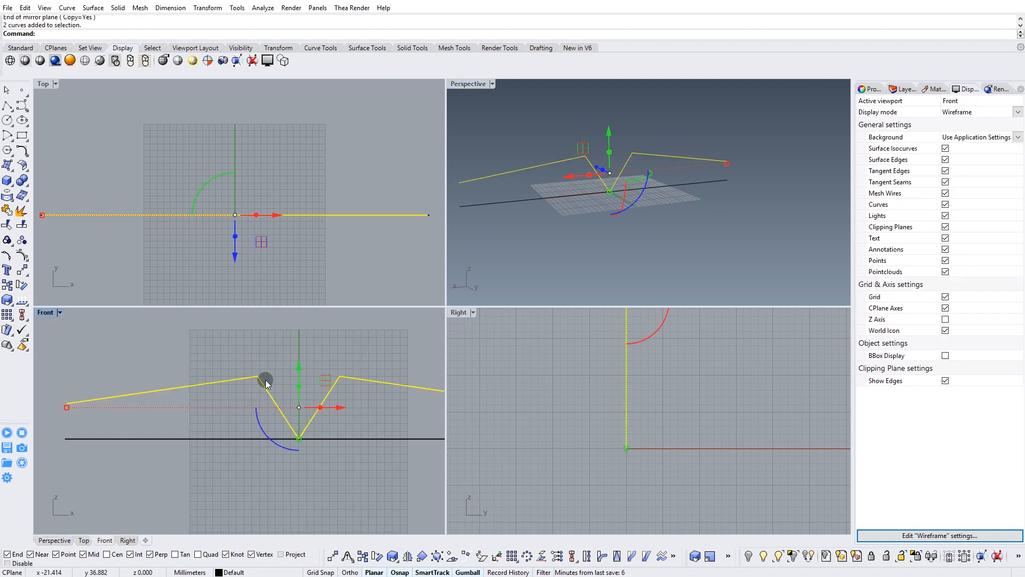
{"action": "left_click", "coordinate": [19, 256]}
{"action": "left_click_drag", "start_coordinate": [371, 392], "coordinate": [372, 393]}
{"action": "left_click_drag", "start_coordinate": [300, 357], "coordinate": [299, 340]}
{"action": "scroll", "coordinate": [295, 352], "scroll_direction": "down", "scroll_amount": 2}
{"action": "right_click_drag", "start_coordinate": [598, 198], "coordinate": [657, 199]}
{"action": "scroll", "coordinate": [204, 389], "scroll_direction": "down", "scroll_amount": 2}
{"action": "left_click_drag", "start_coordinate": [145, 412], "coordinate": [145, 411]}
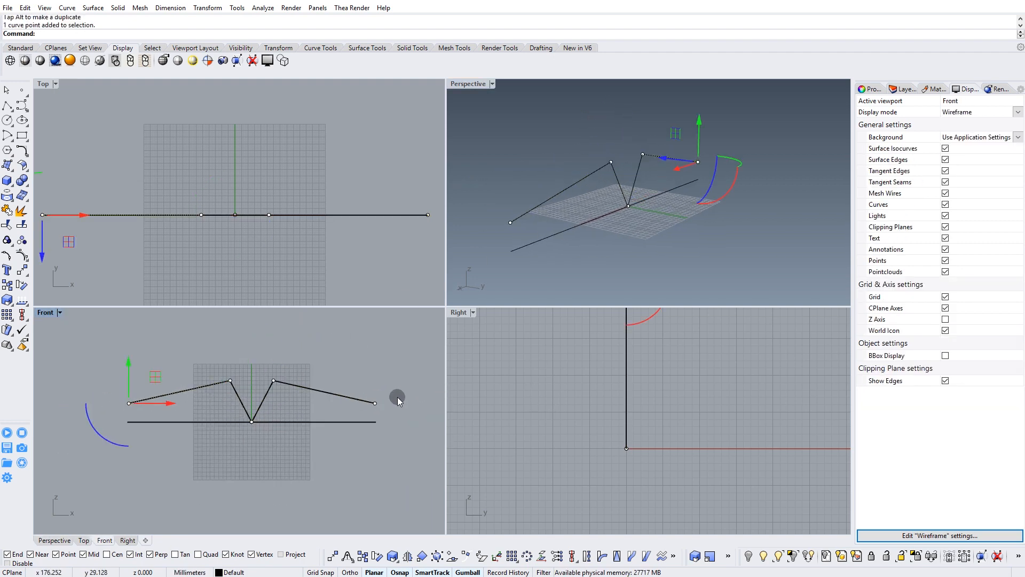
{"action": "left_click_drag", "start_coordinate": [386, 420], "coordinate": [386, 421]}
{"action": "scroll", "coordinate": [293, 383], "scroll_direction": "up", "scroll_amount": 2}
{"action": "left_click_drag", "start_coordinate": [264, 381], "coordinate": [268, 378]}
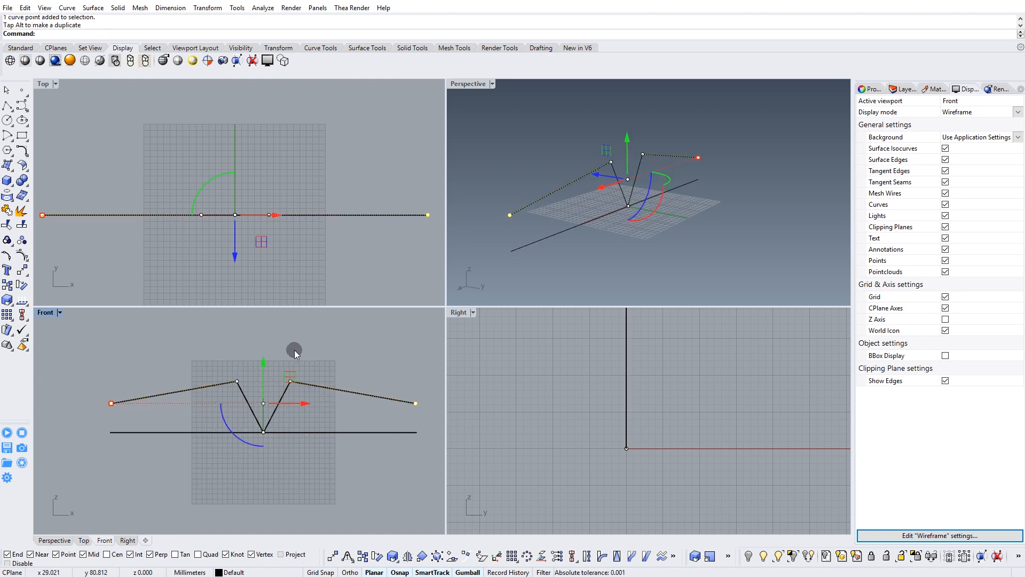
{"action": "right_click_drag", "start_coordinate": [597, 229], "coordinate": [606, 196]}
{"action": "left_click", "coordinate": [684, 120]}
Add a new layer named "curves".
{"action": "right_click_drag", "start_coordinate": [665, 155], "coordinate": [689, 184], "text": "shift"}
{"action": "right_click_drag", "start_coordinate": [690, 184], "coordinate": [623, 220]}
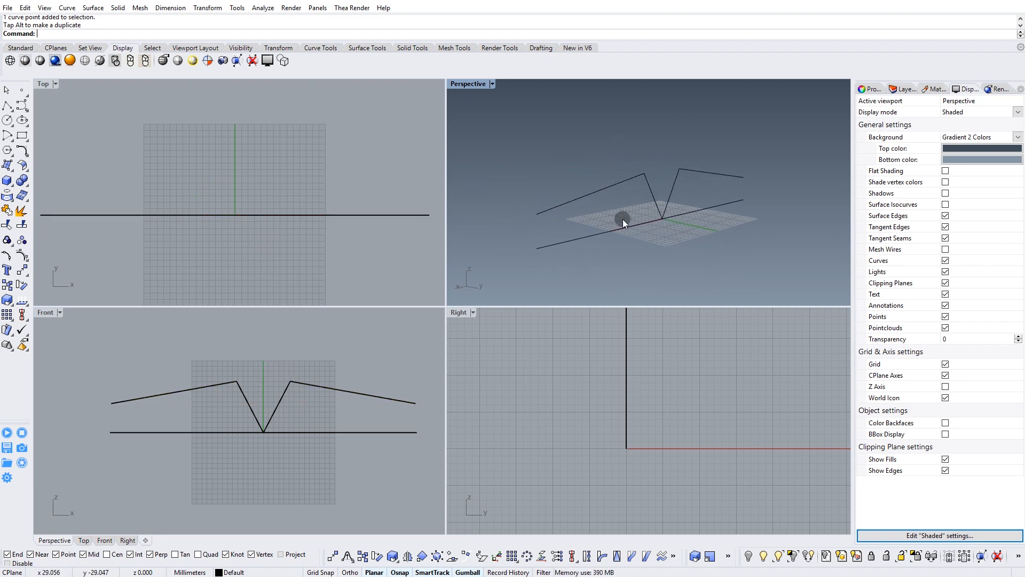
{"action": "left_click", "coordinate": [904, 90]}
{"action": "left_click", "coordinate": [861, 101]}
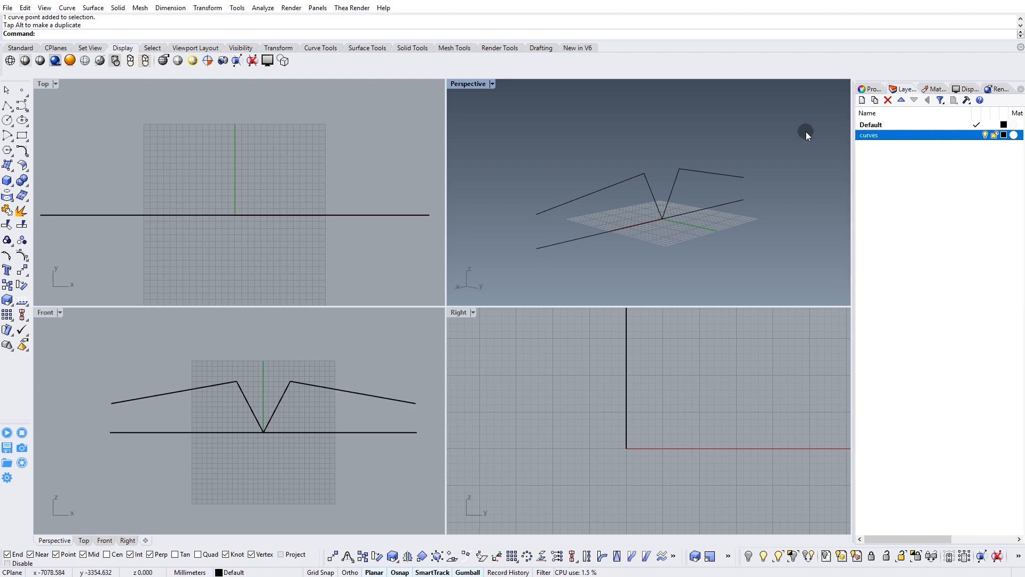
{"action": "right_click_drag", "start_coordinate": [672, 191], "coordinate": [672, 173]}
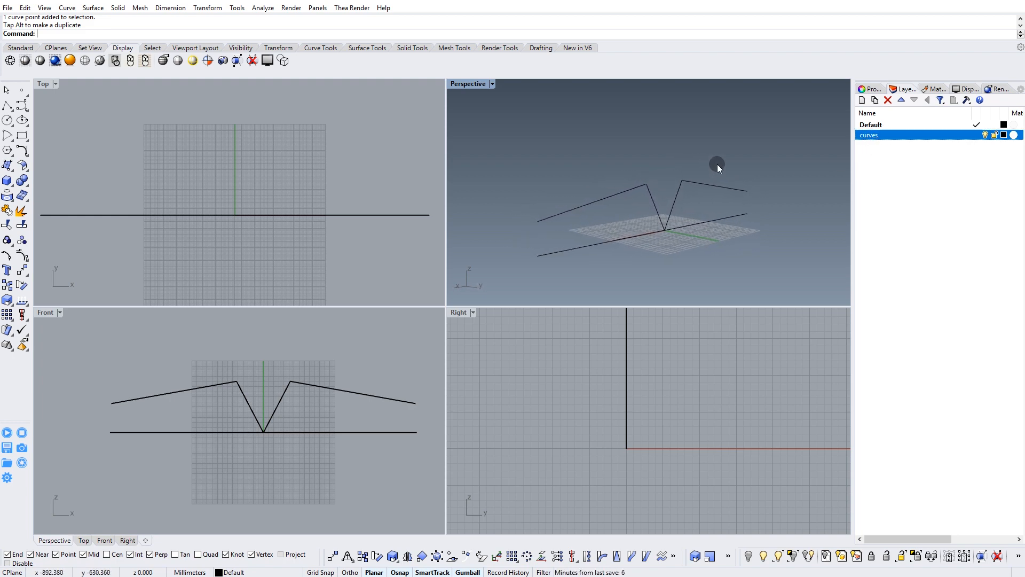
Move the straight baseline onto the curves layer and hide that layer.
{"action": "left_click", "coordinate": [685, 236]}
{"action": "left_click", "coordinate": [867, 160]}
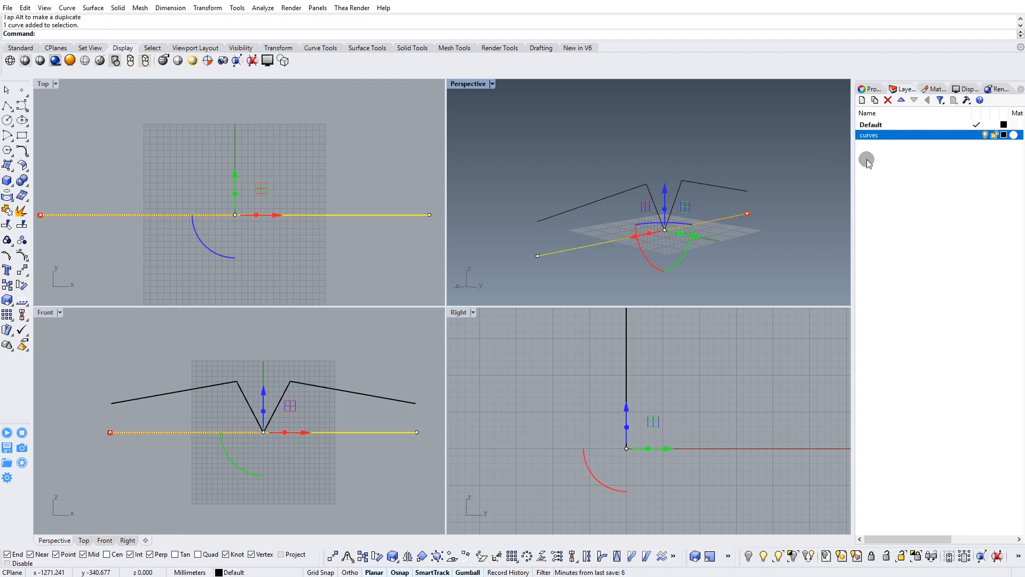
{"action": "right_click", "coordinate": [896, 138]}
{"action": "left_click", "coordinate": [944, 322]}
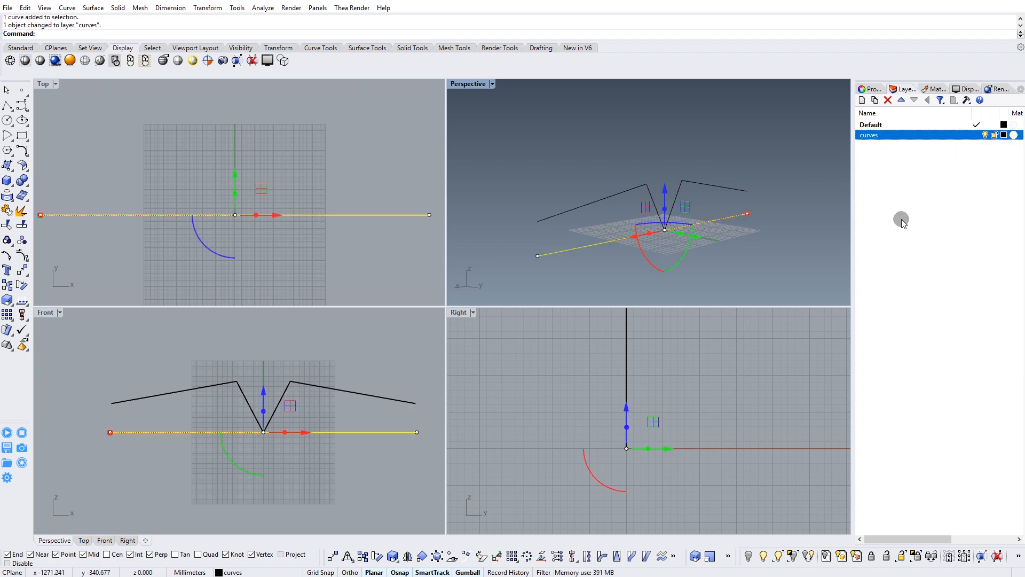
{"action": "left_click", "coordinate": [986, 135]}
Move both wing profiles about 97 mm along the positive Y axis.
{"action": "mouse_move", "coordinate": [660, 209]}
{"action": "right_mouse_down"}
{"action": "mouse_move", "coordinate": [652, 201]}
{"action": "mouse_move", "coordinate": [661, 195]}
{"action": "mouse_move", "coordinate": [651, 219]}
{"action": "mouse_move", "coordinate": [629, 206]}
{"action": "mouse_move", "coordinate": [648, 220]}
{"action": "mouse_move", "coordinate": [662, 211]}
{"action": "right_mouse_up"}
{"action": "left_click_drag", "start_coordinate": [769, 148], "coordinate": [550, 266]}
{"action": "right_click_drag", "start_coordinate": [550, 266], "coordinate": [630, 199]}
{"action": "left_click_drag", "start_coordinate": [664, 190], "coordinate": [764, 193]}
{"action": "key", "text": "Escape"}
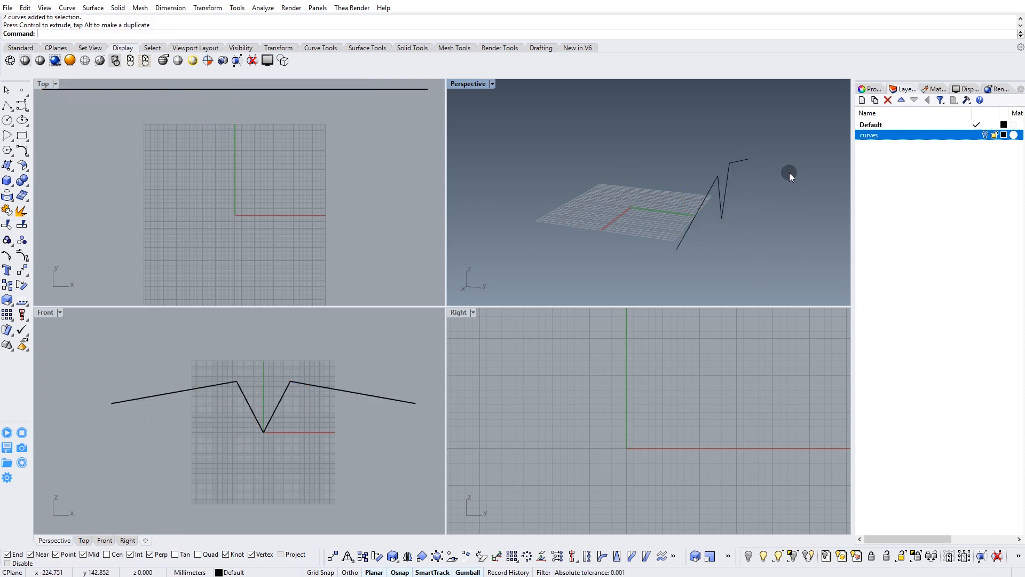
Draw a straight polyline about 300 mm long from the shared lower point of the wing profiles along the negative Y axis.
{"action": "mouse_move", "coordinate": [717, 214]}
{"action": "right_mouse_down"}
{"action": "mouse_move", "coordinate": [716, 190]}
{"action": "mouse_move", "coordinate": [755, 192]}
{"action": "mouse_move", "coordinate": [756, 206]}
{"action": "mouse_move", "coordinate": [713, 217]}
{"action": "right_mouse_up"}
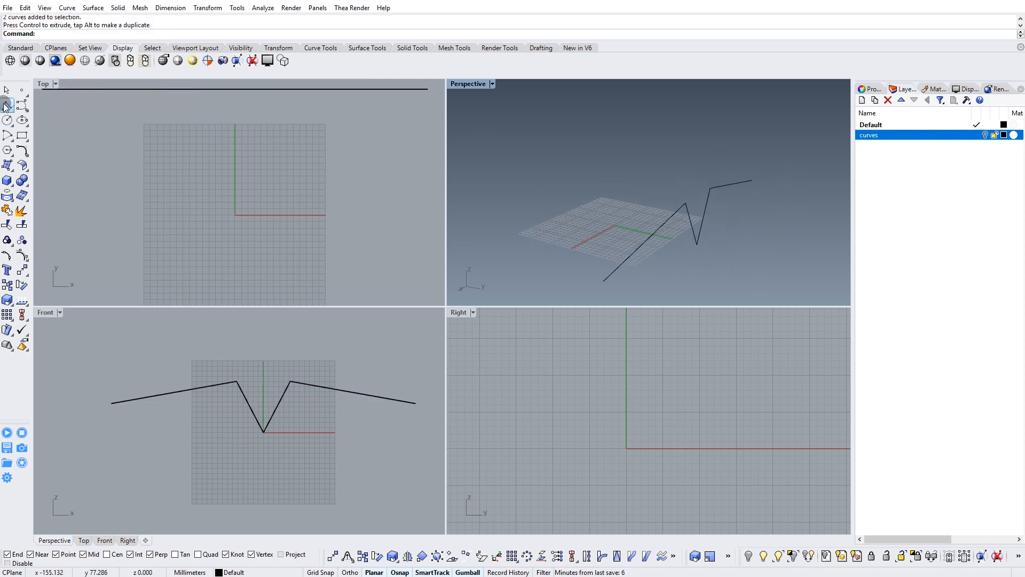
{"action": "left_click", "coordinate": [6, 106]}
{"action": "right_click_drag", "start_coordinate": [661, 269], "coordinate": [712, 248]}
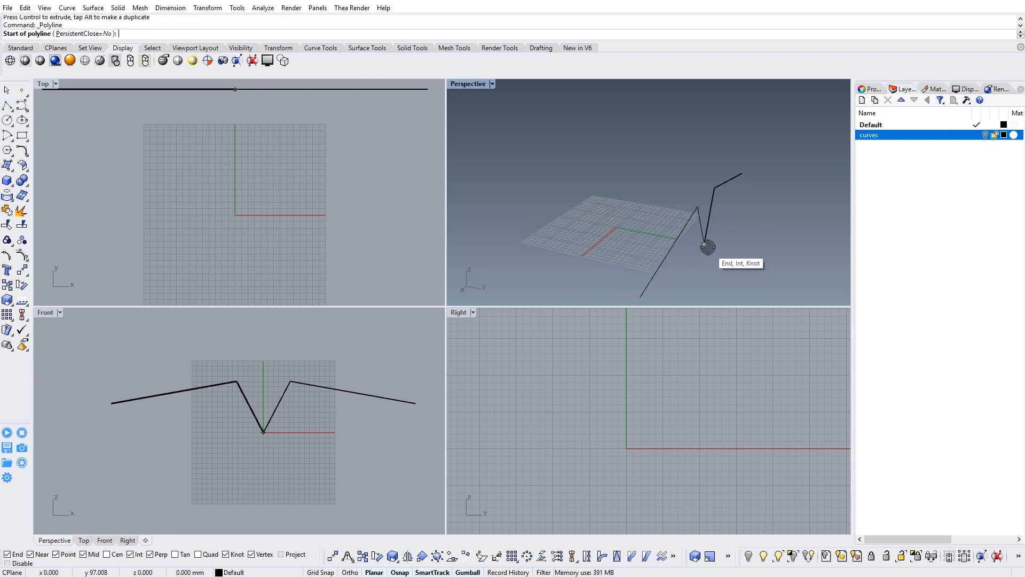
{"action": "left_click", "coordinate": [709, 247]}
{"action": "right_click_drag", "start_coordinate": [541, 215], "coordinate": [614, 232]}
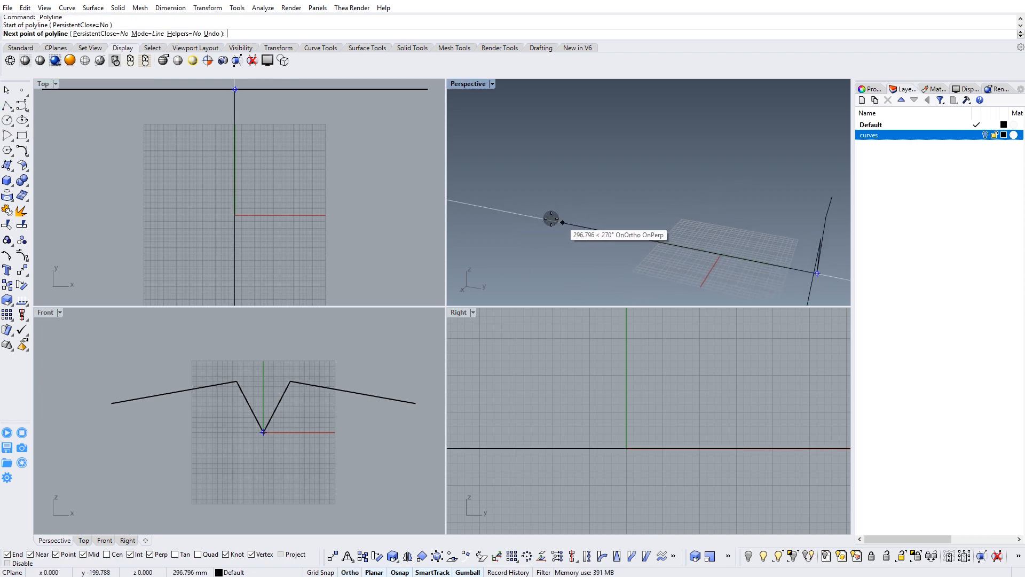
{"action": "left_click", "coordinate": [539, 215]}
{"action": "key", "text": "Return"}
Reposition the far end point of the centre line along the Y axis using its control points.
{"action": "right_click_drag", "start_coordinate": [540, 217], "coordinate": [565, 215]}
{"action": "left_click", "coordinate": [541, 233]}
{"action": "key", "text": "F10"}
{"action": "left_click_drag", "start_coordinate": [480, 209], "coordinate": [523, 251]}
{"action": "left_click", "coordinate": [527, 231]}
{"action": "right_click_drag", "start_coordinate": [527, 231], "coordinate": [525, 173]}
{"action": "key", "text": "Escape"}
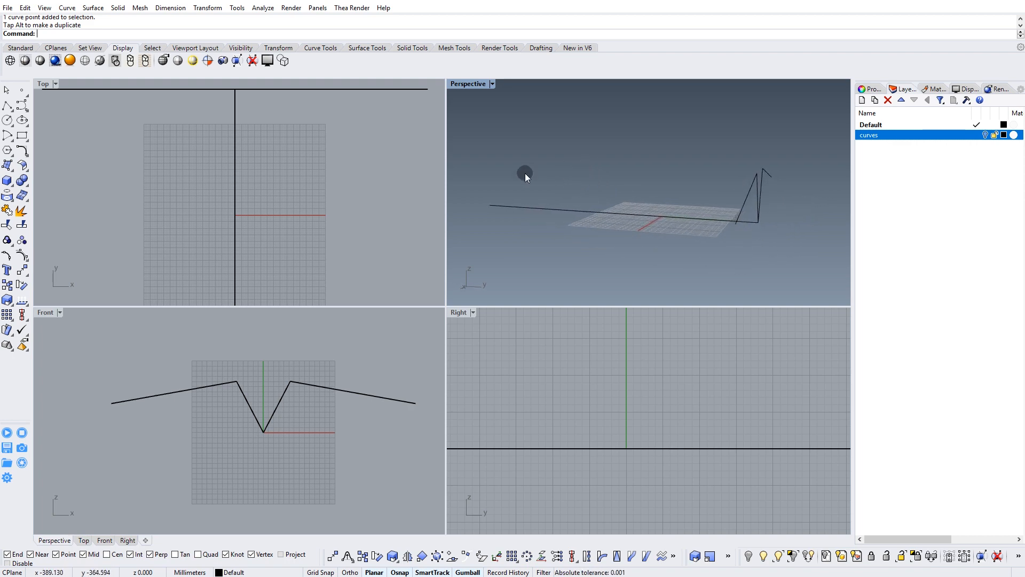
Draw a line about 342 mm long from one wing tip to a point directly above the centre line's far end, using projected snapping.
{"action": "left_click", "coordinate": [8, 108]}
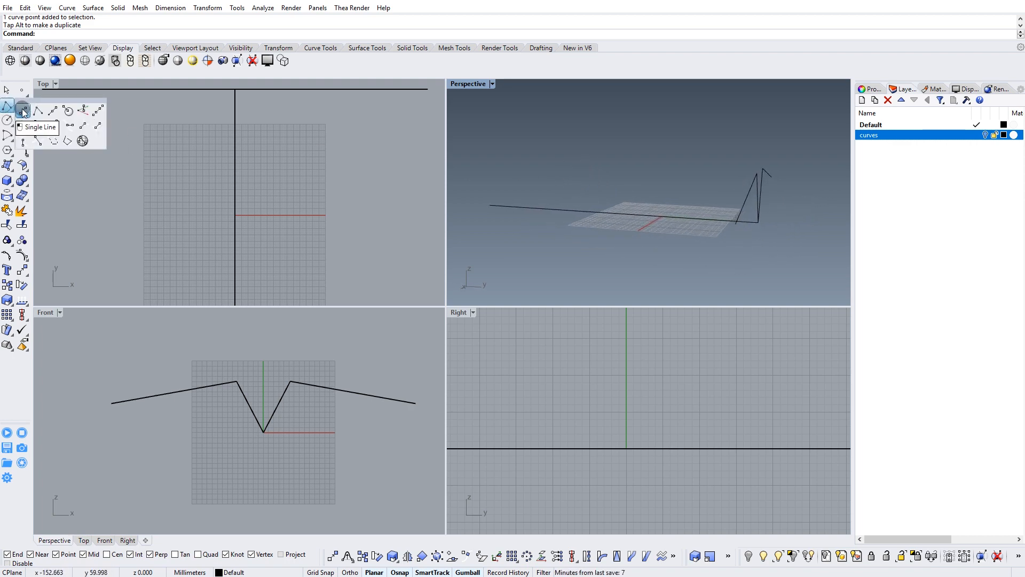
{"action": "left_click", "coordinate": [23, 112]}
{"action": "right_click_drag", "start_coordinate": [771, 274], "coordinate": [491, 130]}
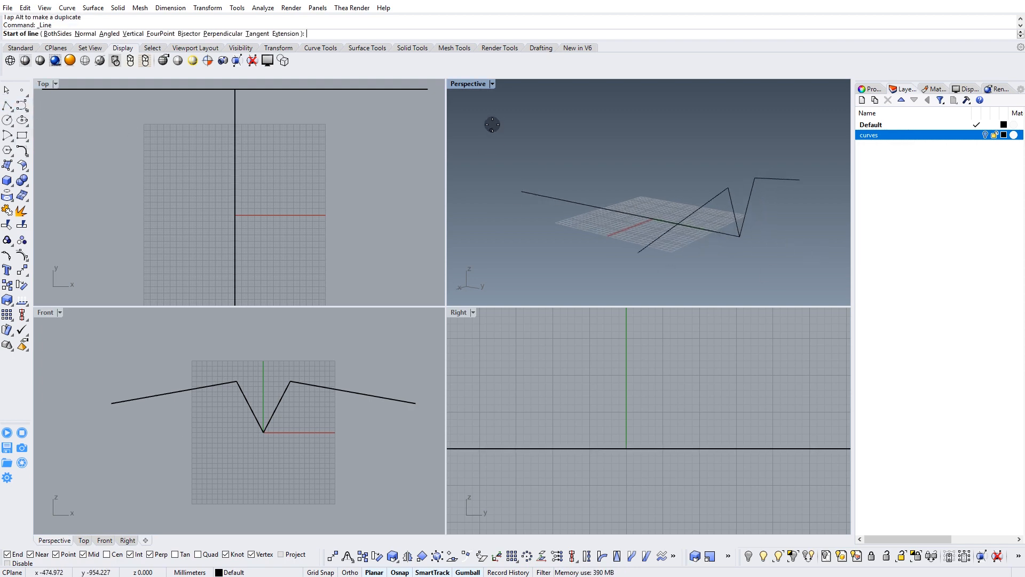
{"action": "double_click", "coordinate": [460, 86]}
{"action": "right_click_drag", "start_coordinate": [483, 227], "coordinate": [526, 210]}
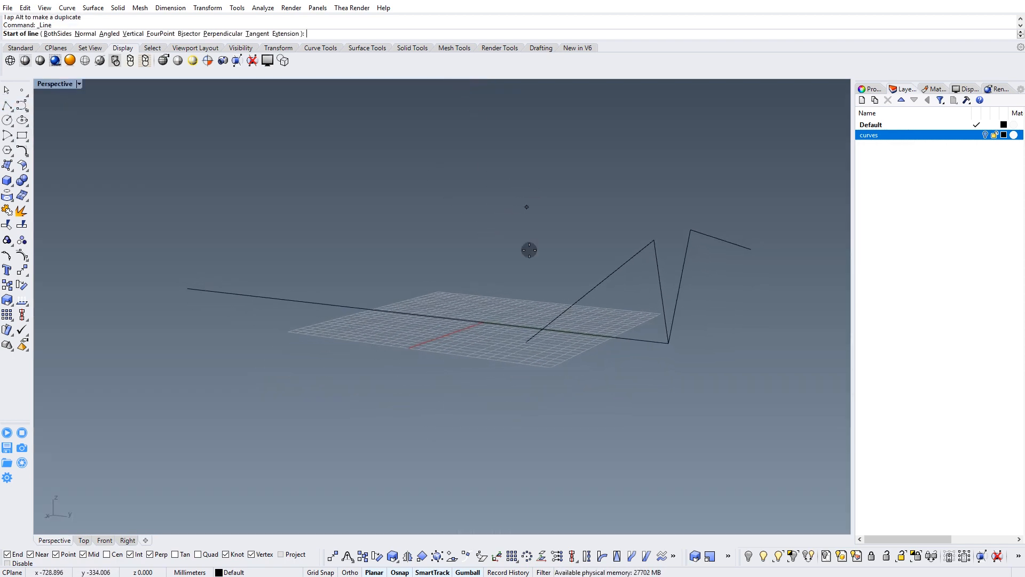
{"action": "left_click", "coordinate": [524, 343]}
{"action": "right_click_drag", "start_coordinate": [524, 342], "coordinate": [458, 343]}
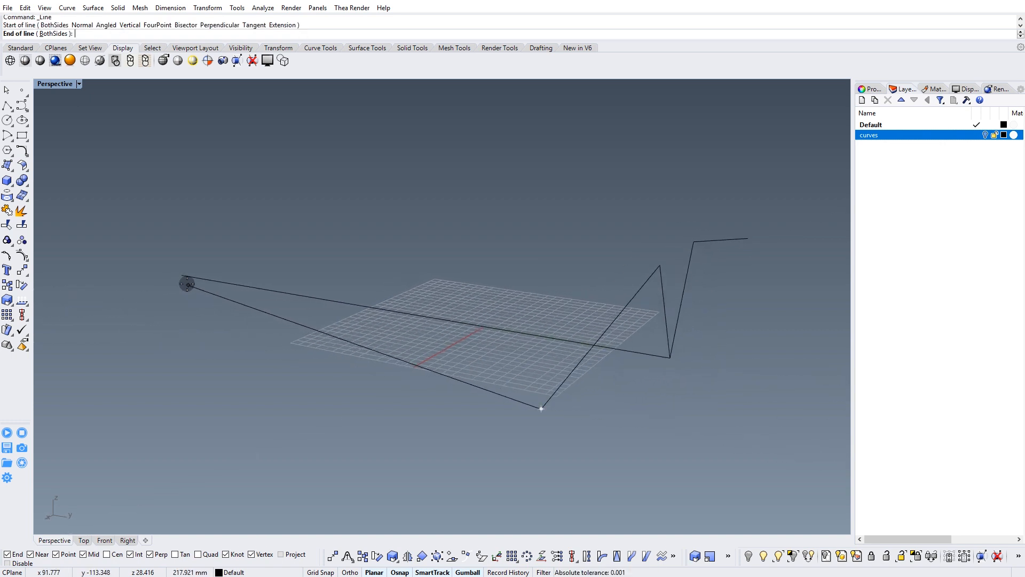
{"action": "right_click_drag", "start_coordinate": [188, 275], "coordinate": [208, 273]}
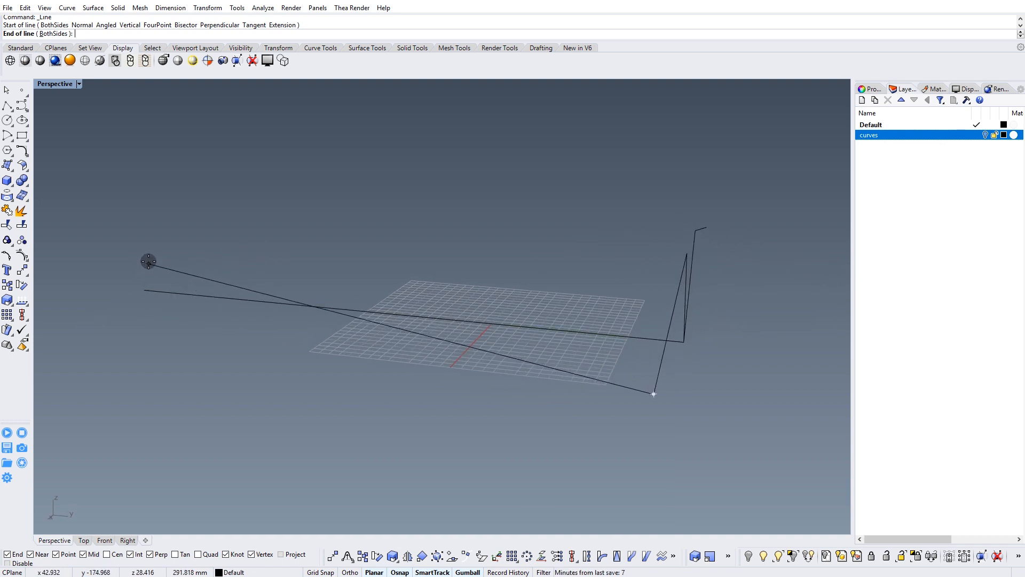
{"action": "right_click_drag", "start_coordinate": [150, 245], "coordinate": [151, 235]}
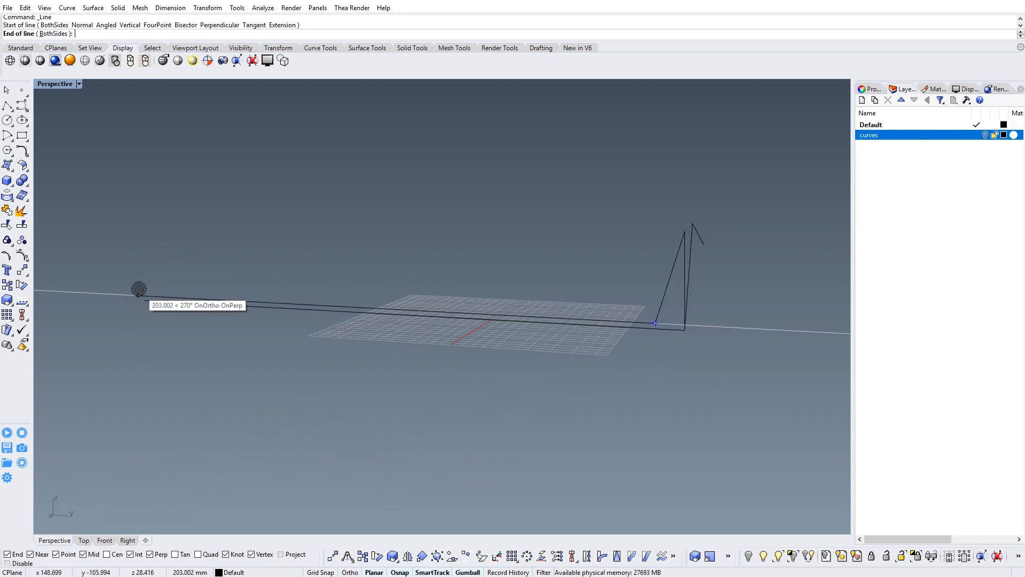
{"action": "right_click_drag", "start_coordinate": [154, 264], "coordinate": [183, 304]}
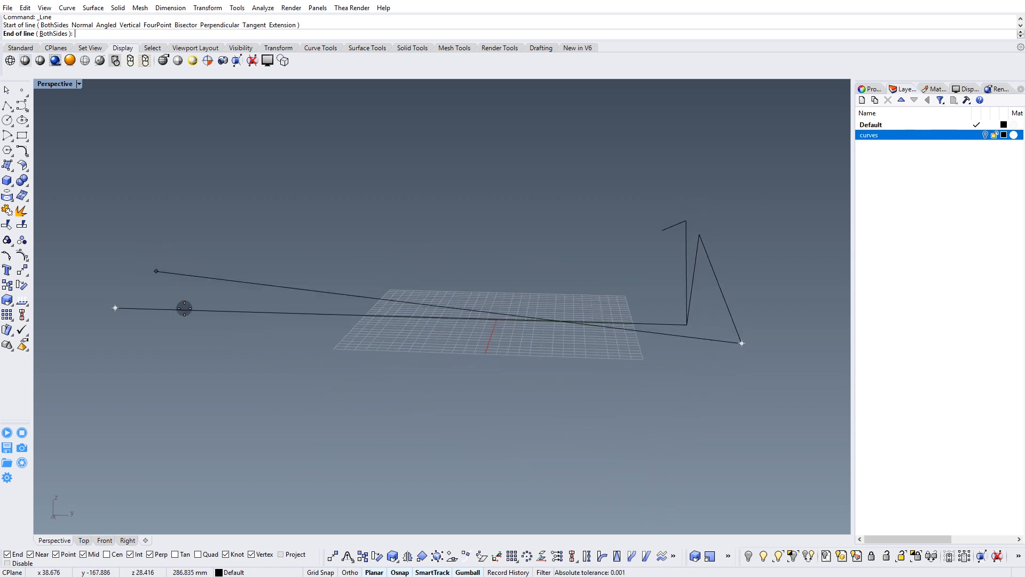
{"action": "left_click", "coordinate": [281, 555]}
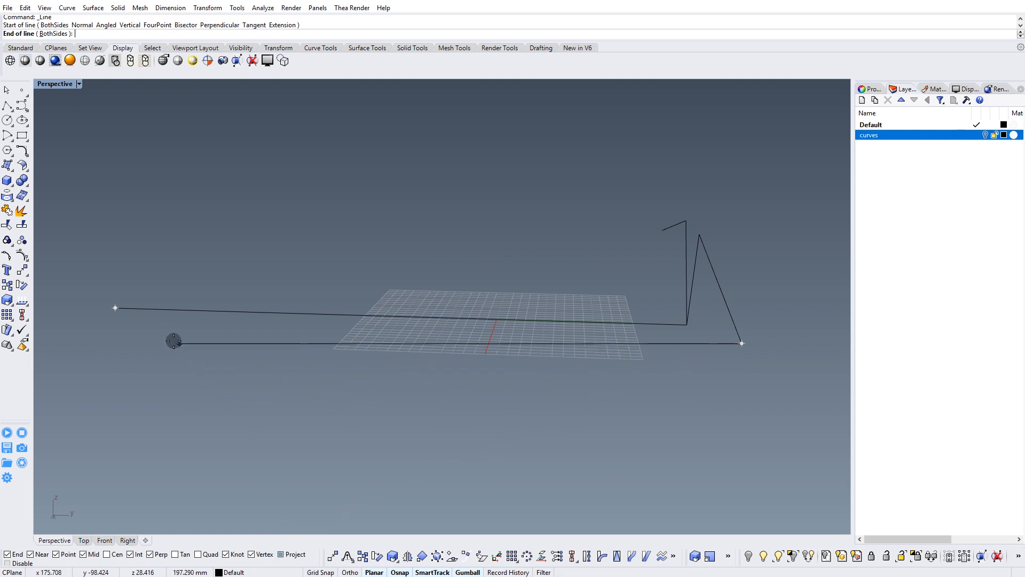
{"action": "mouse_move", "coordinate": [132, 294]}
{"action": "right_mouse_down"}
{"action": "mouse_move", "coordinate": [119, 289]}
{"action": "mouse_move", "coordinate": [123, 351]}
{"action": "mouse_move", "coordinate": [99, 273]}
{"action": "mouse_move", "coordinate": [116, 295]}
{"action": "right_mouse_up"}
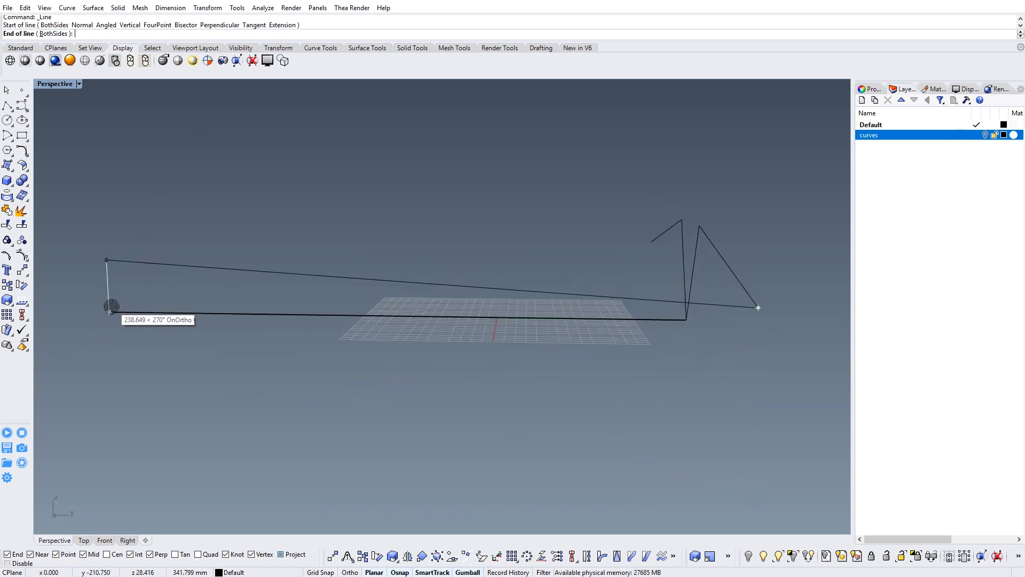
{"action": "left_click", "coordinate": [109, 311]}
{"action": "right_click_drag", "start_coordinate": [247, 218], "coordinate": [84, 116]}
{"action": "left_click", "coordinate": [9, 108]}
{"action": "left_click", "coordinate": [25, 112]}
{"action": "right_click_drag", "start_coordinate": [580, 215], "coordinate": [579, 239]}
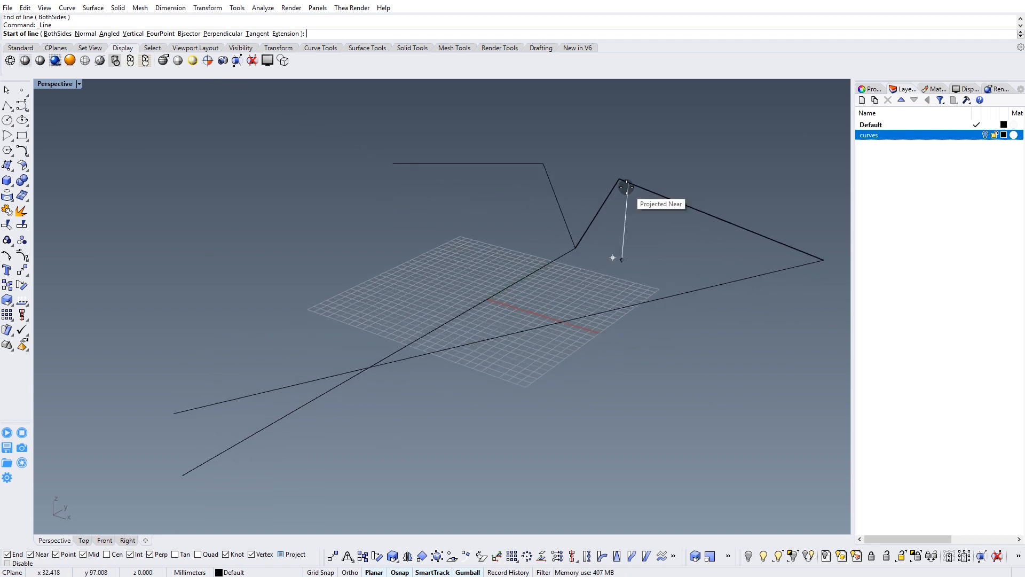
{"action": "left_click", "coordinate": [619, 181]}
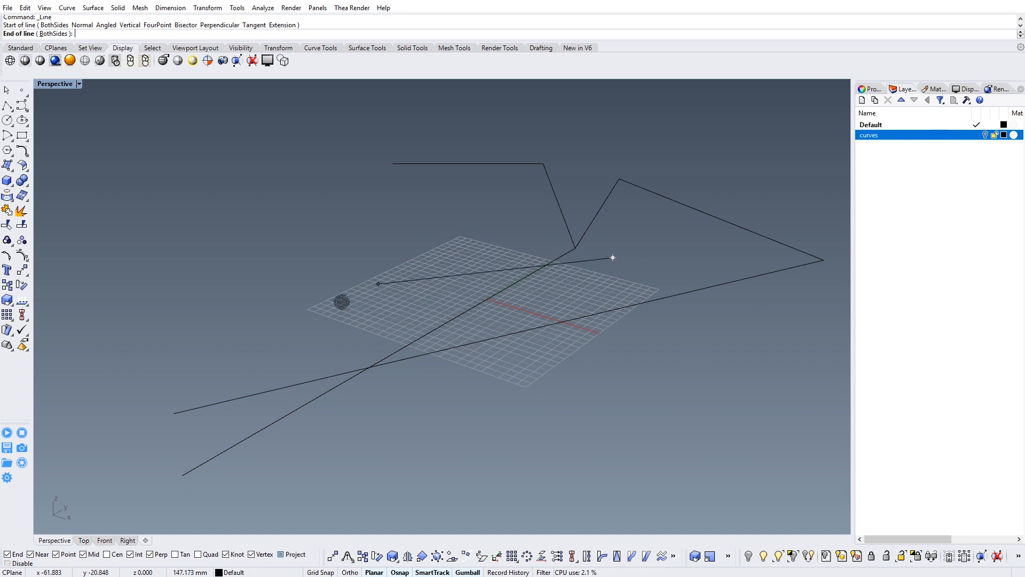
{"action": "key", "text": "Escape"}
Draw a line from the upper fold corner of the same wing profile to the raised nose point, with projected snapping off.
{"action": "right_click_drag", "start_coordinate": [598, 270], "coordinate": [606, 216]}
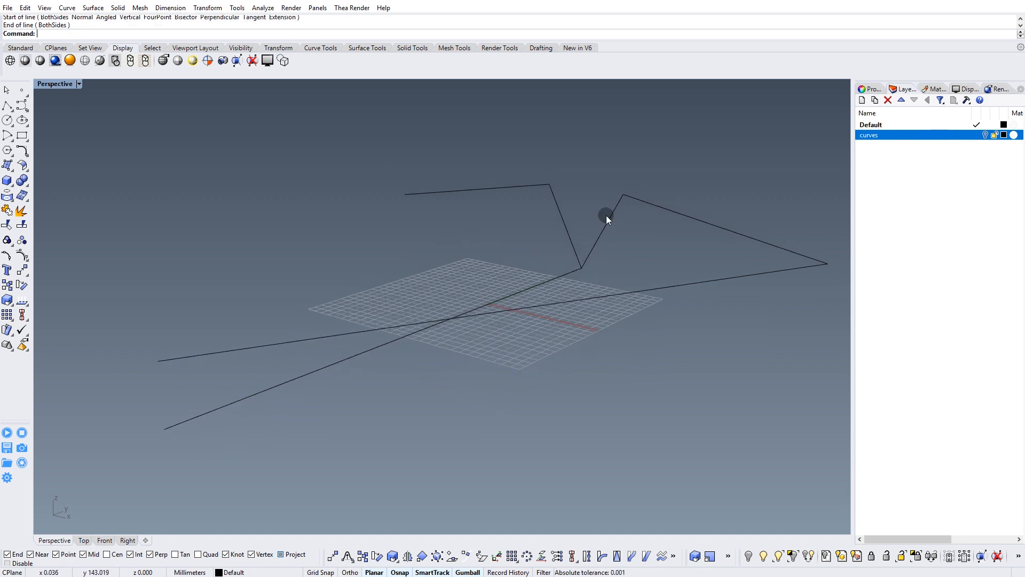
{"action": "left_click", "coordinate": [8, 108]}
{"action": "left_click", "coordinate": [24, 112]}
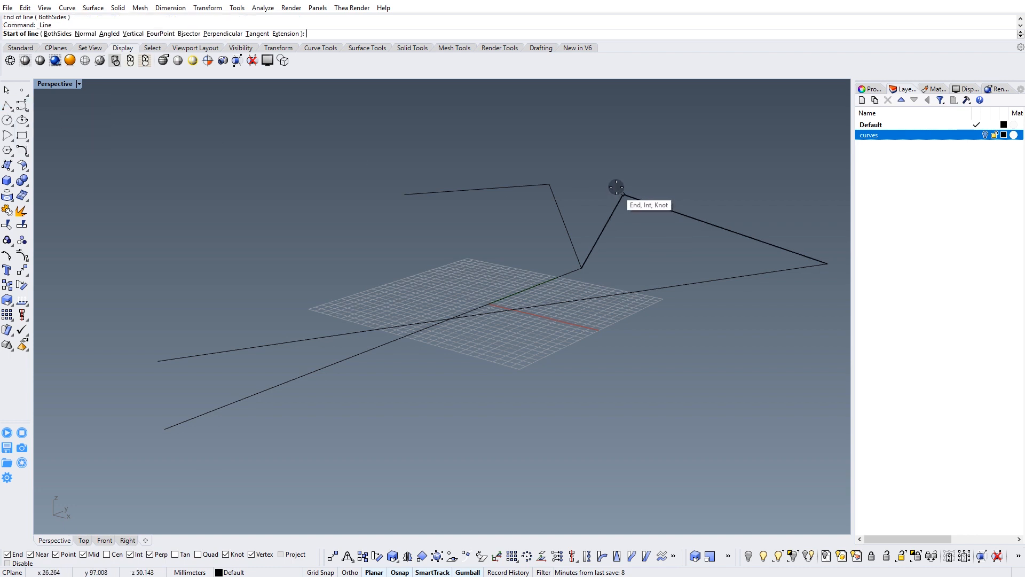
{"action": "left_click", "coordinate": [623, 194]}
{"action": "left_click", "coordinate": [158, 361]}
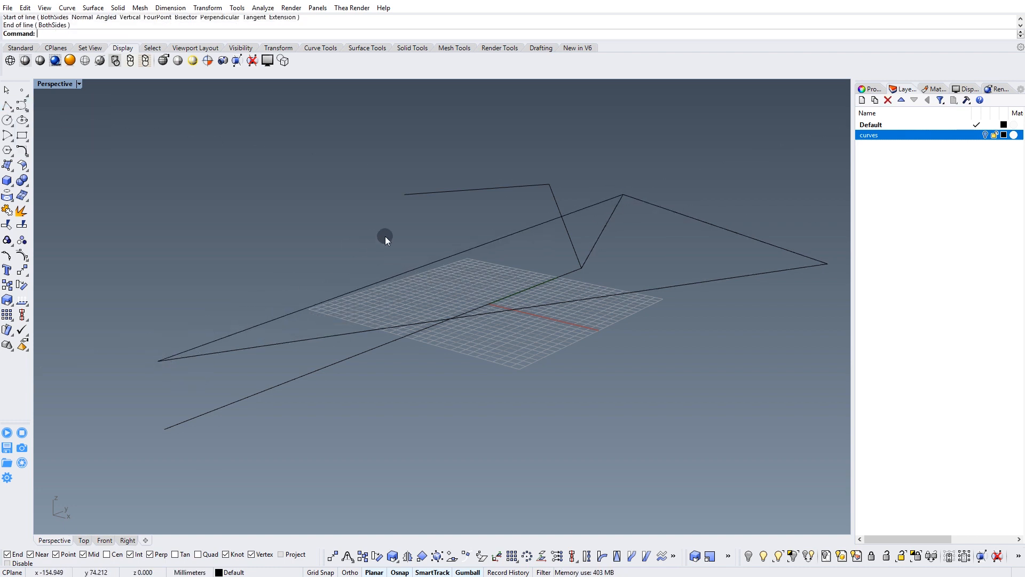
Draw two lines to the nose point, one from the opposite profile's upper fold corner and one from its wing tip.
{"action": "right_click_drag", "start_coordinate": [384, 236], "coordinate": [450, 222]}
{"action": "right_click", "coordinate": [450, 222]}
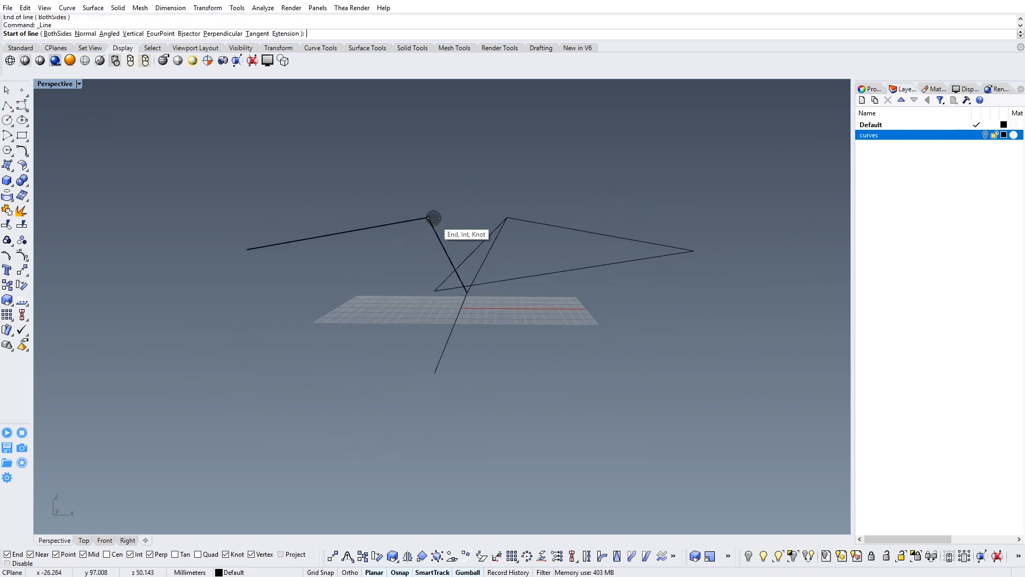
{"action": "left_click", "coordinate": [432, 219]}
{"action": "left_click", "coordinate": [435, 293]}
{"action": "right_click_drag", "start_coordinate": [435, 293], "coordinate": [311, 265]}
{"action": "right_click", "coordinate": [311, 265]}
{"action": "left_click", "coordinate": [275, 238]}
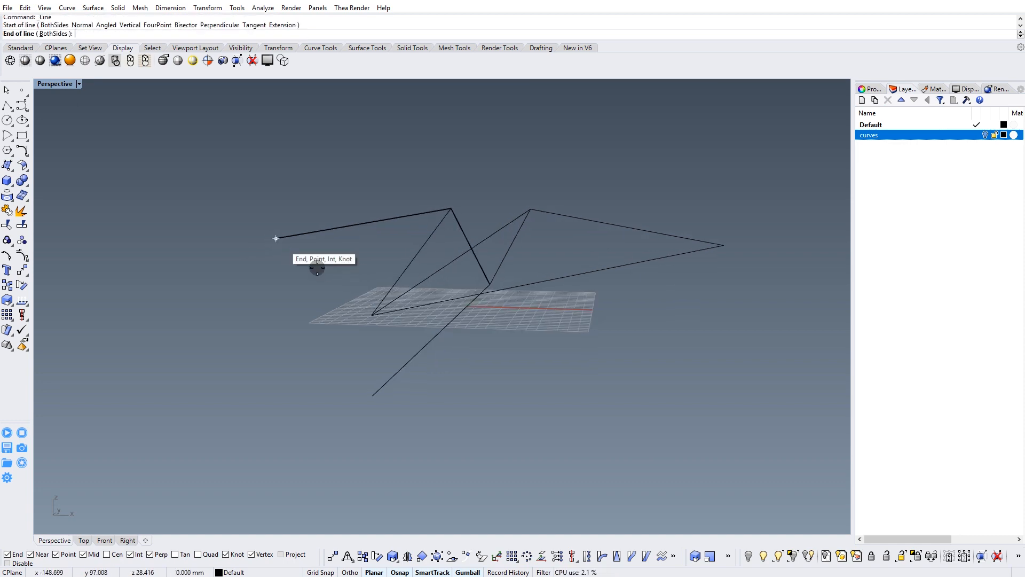
{"action": "left_click", "coordinate": [370, 311]}
Draw a line between the shared lower point of the wing profiles and the nose point.
{"action": "right_click_drag", "start_coordinate": [408, 278], "coordinate": [201, 243]}
{"action": "right_click", "coordinate": [201, 244]}
{"action": "left_click", "coordinate": [191, 212]}
{"action": "right_click_drag", "start_coordinate": [468, 262], "coordinate": [645, 330]}
{"action": "left_click", "coordinate": [728, 300]}
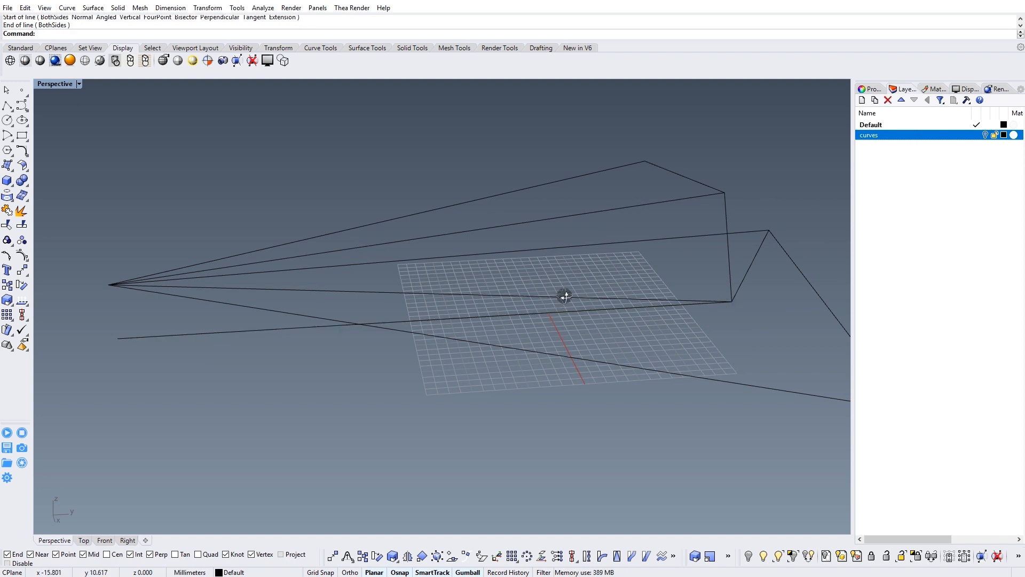
Move the original straight centre line below the nose onto the hidden curves layer.
{"action": "right_click_drag", "start_coordinate": [560, 302], "coordinate": [622, 263]}
{"action": "left_click", "coordinate": [329, 310]}
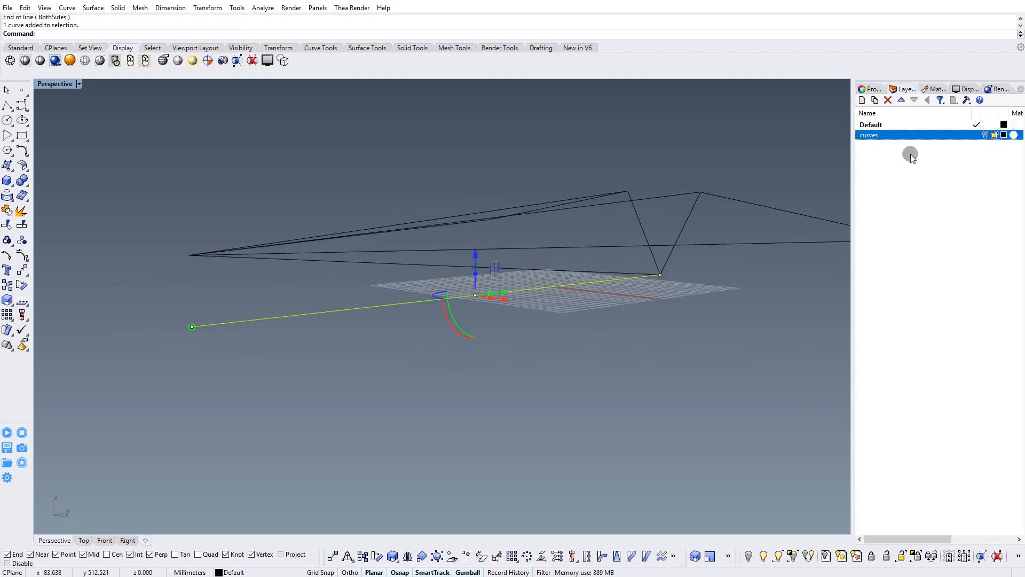
{"action": "right_click", "coordinate": [883, 136]}
{"action": "left_click", "coordinate": [939, 323]}
Bring up the surface tools and examine the airplane wireframe in the perspective and front views.
{"action": "right_click_drag", "start_coordinate": [437, 230], "coordinate": [422, 306]}
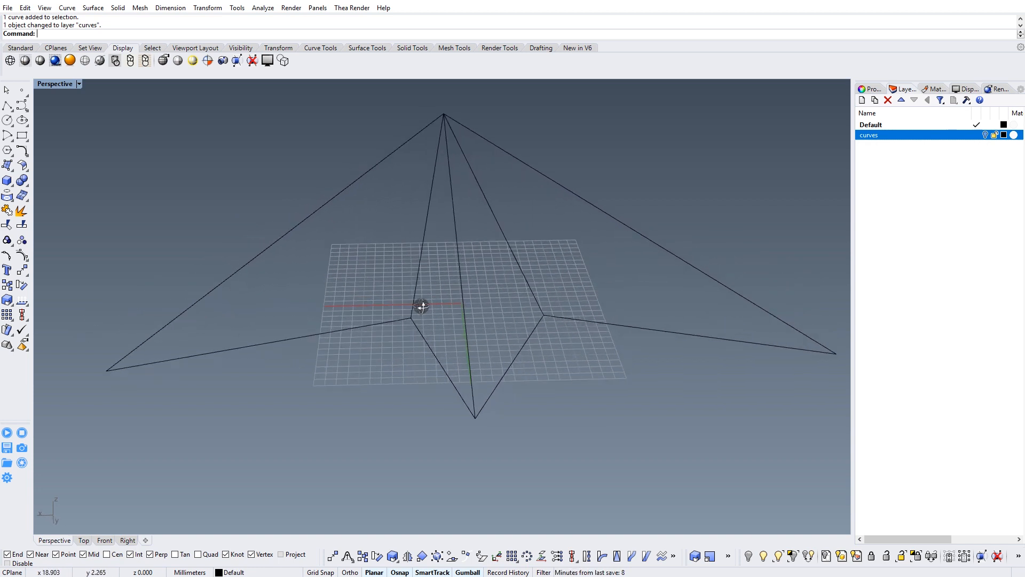
{"action": "left_click", "coordinate": [369, 48]}
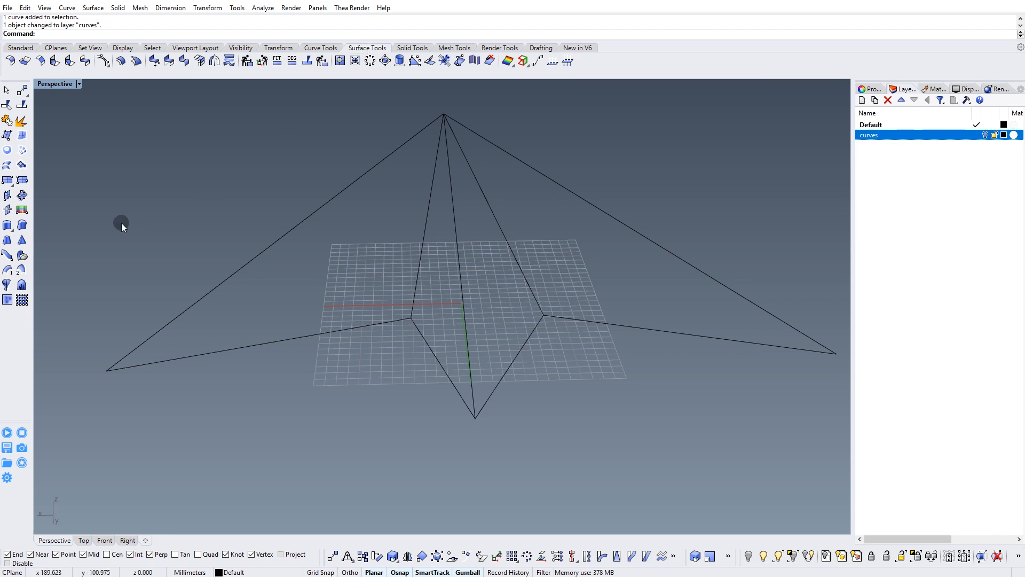
{"action": "right_click_drag", "start_coordinate": [248, 225], "coordinate": [390, 272]}
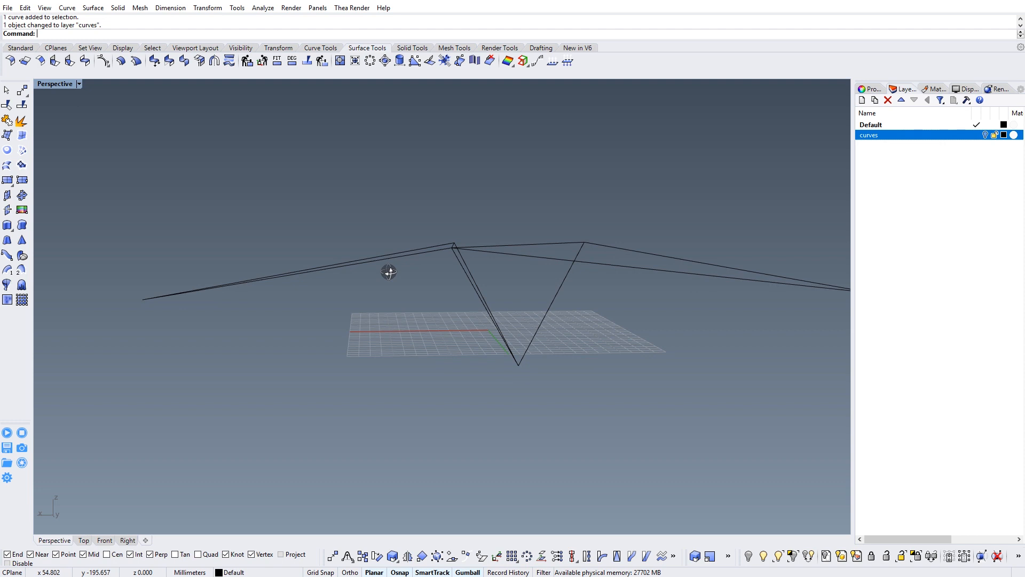
{"action": "left_click", "coordinate": [104, 540]}
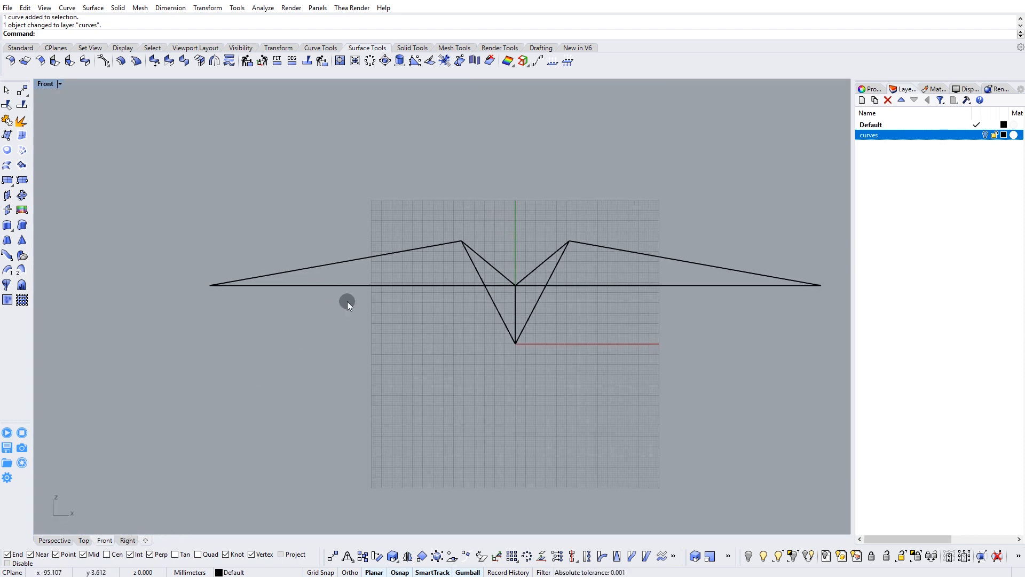
{"action": "scroll", "coordinate": [384, 287], "scroll_direction": "up", "scroll_amount": 2}
{"action": "scroll", "coordinate": [463, 304], "scroll_direction": "up", "scroll_amount": 2}
{"action": "scroll", "coordinate": [463, 307], "scroll_direction": "up", "scroll_amount": 3}
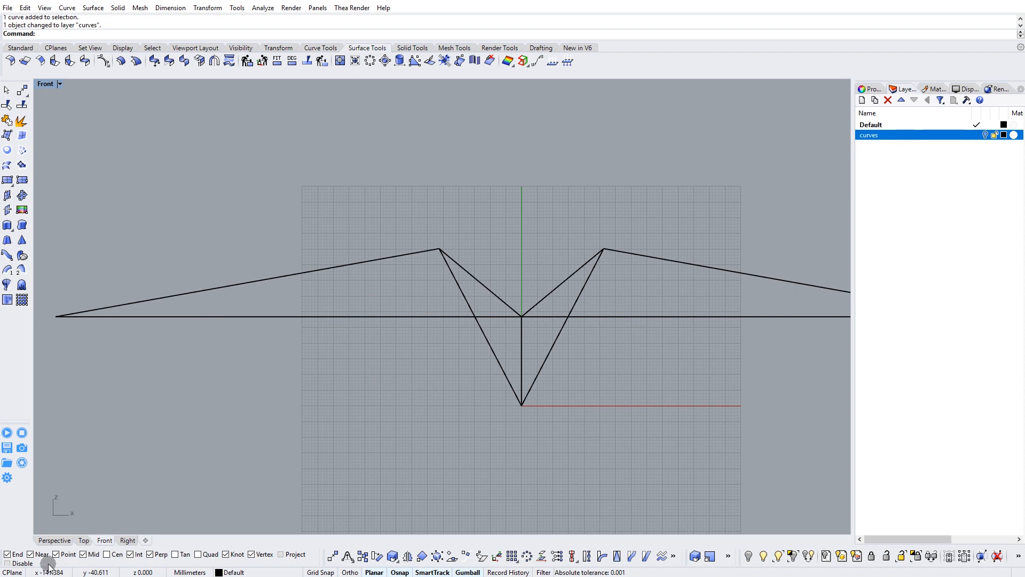
{"action": "left_click", "coordinate": [54, 541]}
{"action": "right_click_drag", "start_coordinate": [351, 245], "coordinate": [456, 301]}
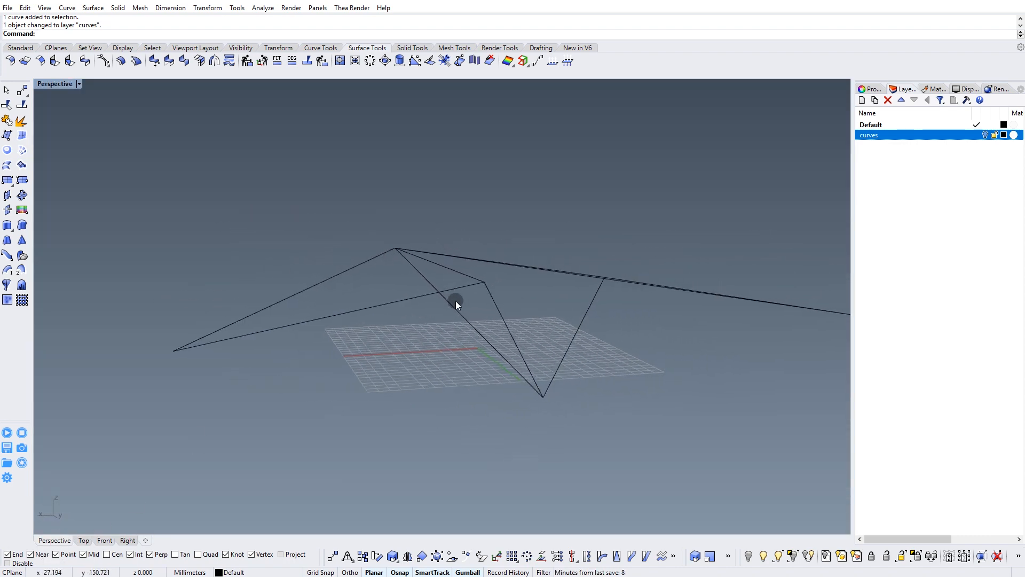
{"action": "left_click", "coordinate": [7, 150]}
{"action": "right_click_drag", "start_coordinate": [343, 305], "coordinate": [342, 302]}
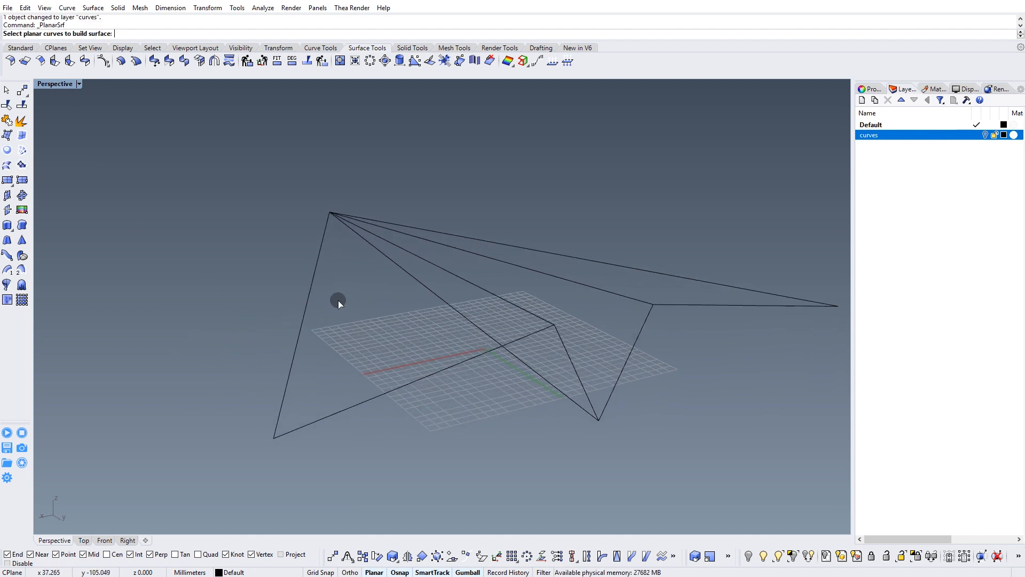
{"action": "left_click", "coordinate": [314, 281]}
{"action": "right_click_drag", "start_coordinate": [502, 299], "coordinate": [484, 311]}
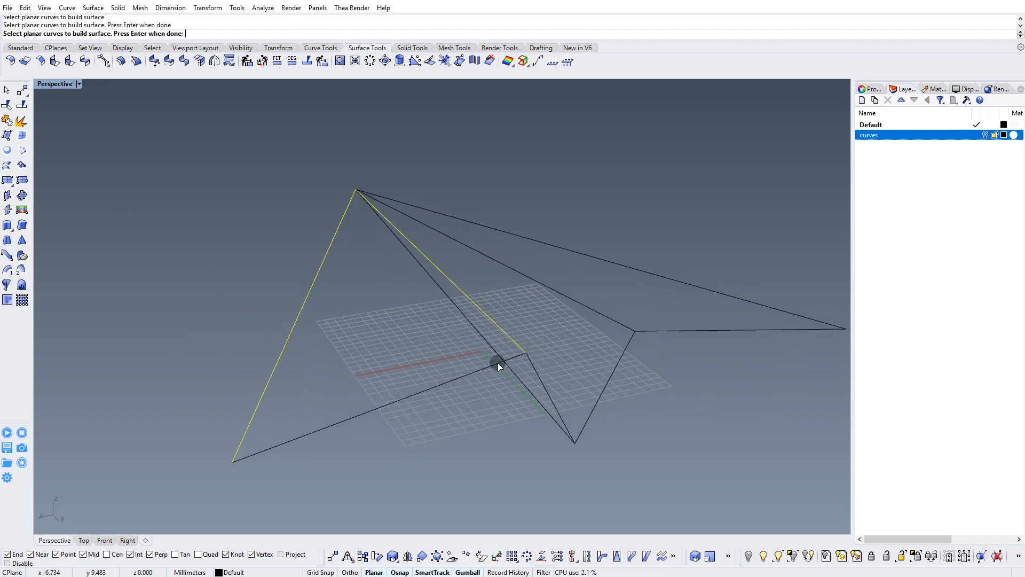
{"action": "left_click", "coordinate": [477, 374]}
{"action": "mouse_move", "coordinate": [476, 374]}
{"action": "right_mouse_down"}
{"action": "mouse_move", "coordinate": [492, 360]}
{"action": "mouse_move", "coordinate": [483, 331]}
{"action": "mouse_move", "coordinate": [481, 374]}
{"action": "right_mouse_up"}
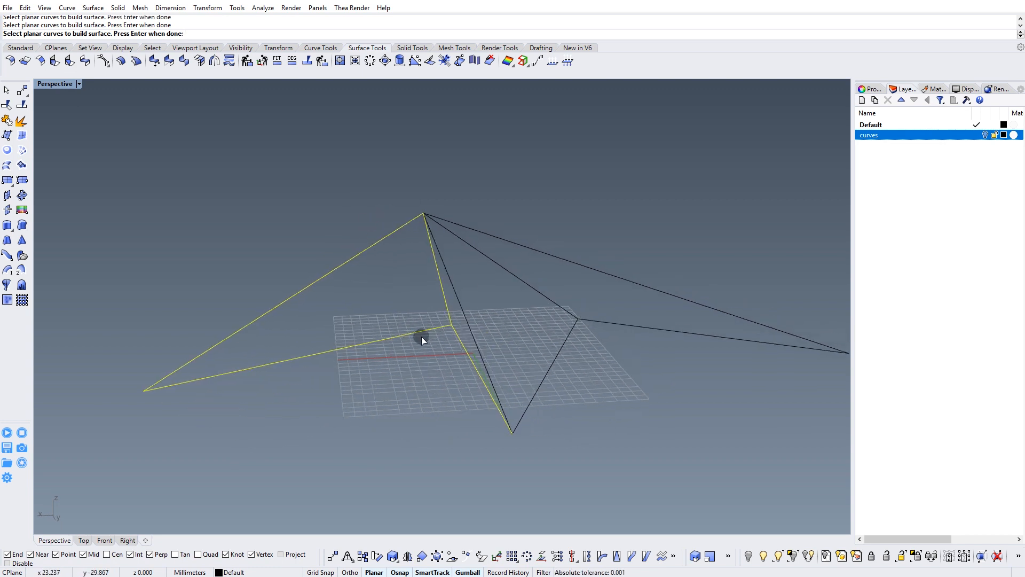
{"action": "key", "text": "Escape"}
Explode both wing profile polylines into separate line segments.
{"action": "left_click_drag", "start_coordinate": [416, 313], "coordinate": [385, 358]}
{"action": "right_click_drag", "start_coordinate": [386, 357], "coordinate": [352, 354]}
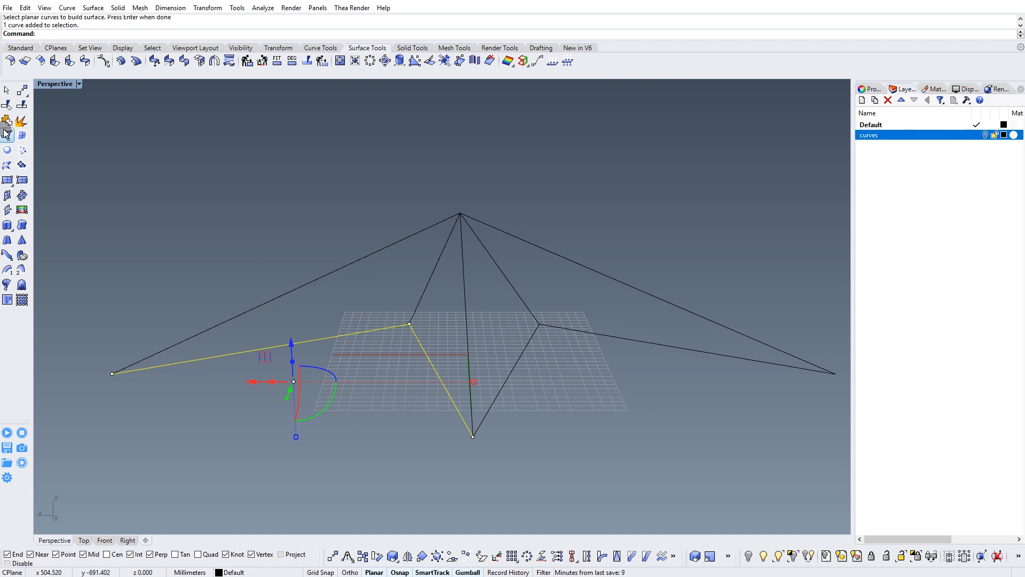
{"action": "left_click", "coordinate": [530, 332]}
Create a planar surface from the three lines bounding one outer wing triangle.
{"action": "right_click_drag", "start_coordinate": [343, 232], "coordinate": [218, 212]}
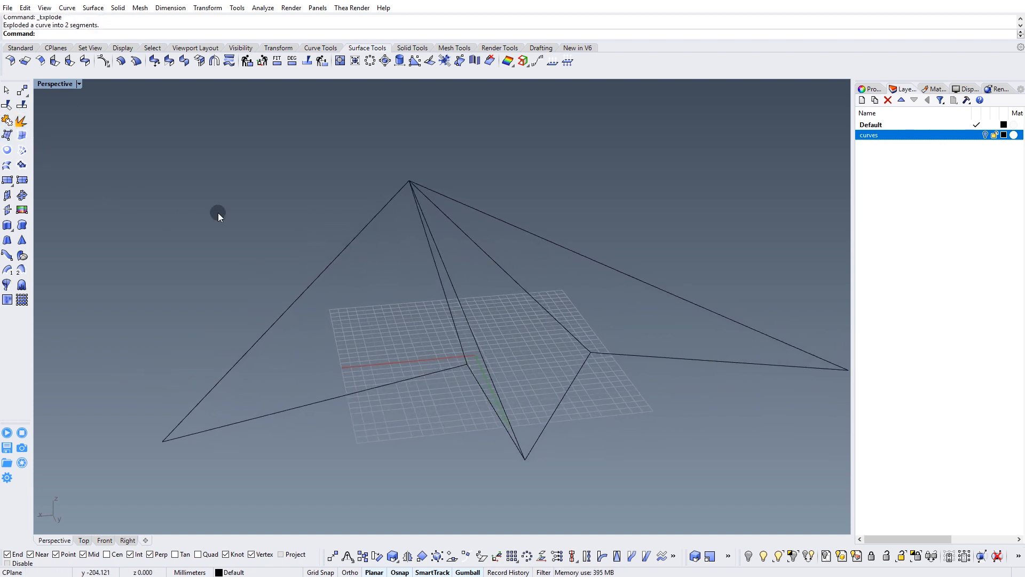
{"action": "left_click", "coordinate": [8, 154]}
{"action": "left_click", "coordinate": [365, 229]}
{"action": "right_click_drag", "start_coordinate": [364, 229], "coordinate": [519, 267]}
{"action": "left_click", "coordinate": [479, 288]}
{"action": "key", "text": "Return"}
Create a planar surface from the three curves bounding the adjacent inner body triangle, choosing the curve instead of the surface edge.
{"action": "right_click_drag", "start_coordinate": [561, 415], "coordinate": [447, 327]}
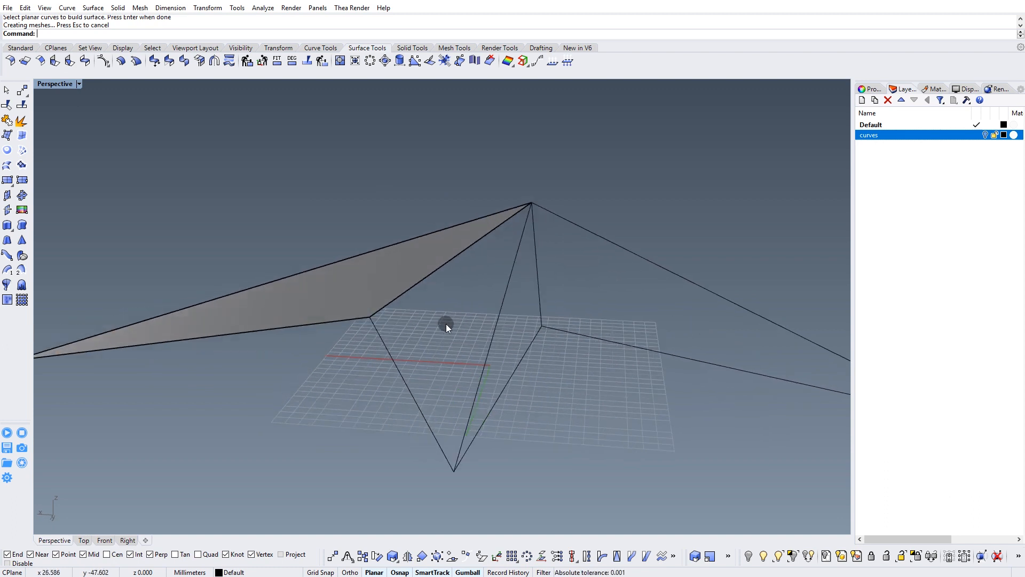
{"action": "left_click", "coordinate": [422, 277]}
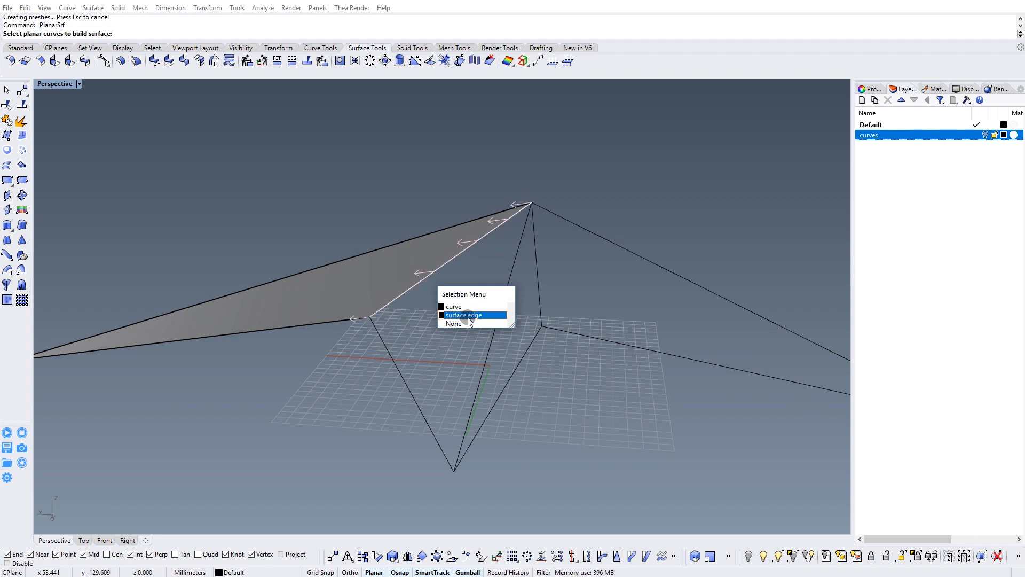
{"action": "left_click", "coordinate": [457, 307]}
{"action": "right_click_drag", "start_coordinate": [458, 316], "coordinate": [490, 303]}
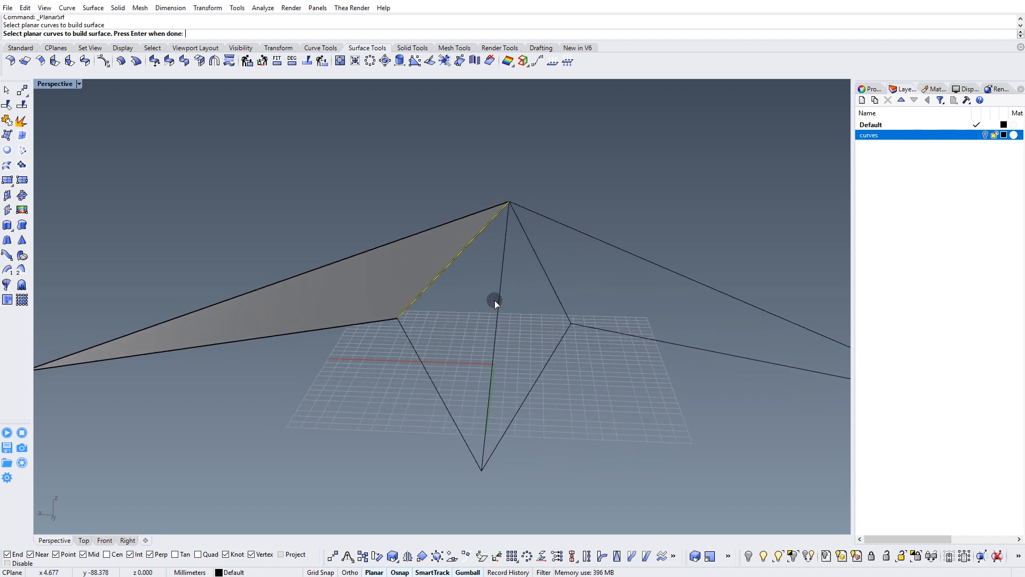
{"action": "right_click_drag", "start_coordinate": [428, 373], "coordinate": [425, 321]}
{"action": "key", "text": "Return"}
Mirror the wing and inner body surfaces across the airplane's centre line, keeping the originals.
{"action": "left_click", "coordinate": [426, 321]}
{"action": "left_click", "coordinate": [321, 283], "text": "shift"}
{"action": "right_click_drag", "start_coordinate": [379, 291], "coordinate": [400, 511]}
{"action": "left_click", "coordinate": [406, 556]}
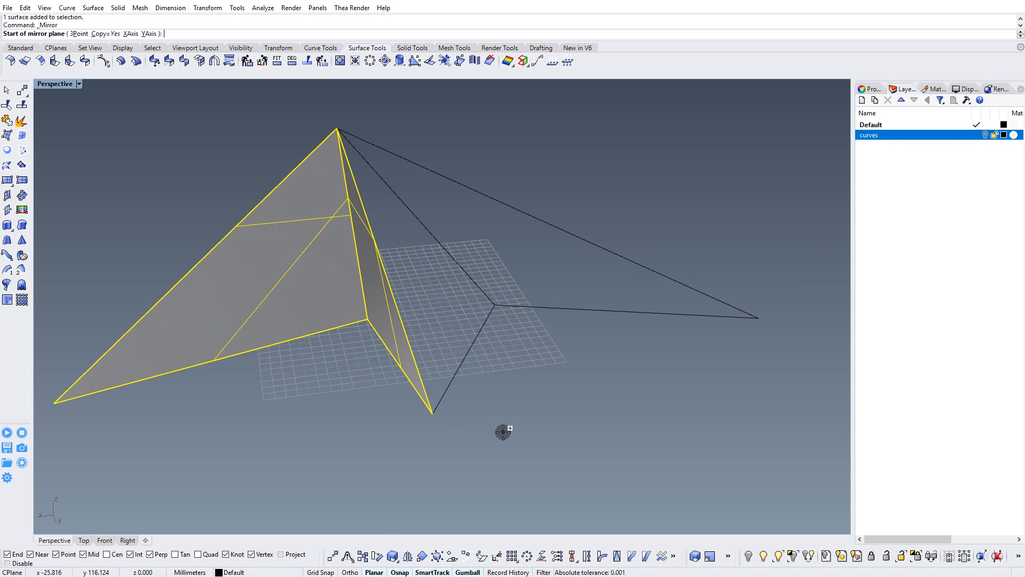
{"action": "key", "text": "Return"}
{"action": "left_click", "coordinate": [485, 450]}
{"action": "key", "text": "Escape"}
Complete the mirrored copy of the selected wing and body surfaces about the centre line to cover the airplane's open half.
{"action": "right_click_drag", "start_coordinate": [485, 450], "coordinate": [393, 355]}
{"action": "left_click", "coordinate": [396, 358]}
{"action": "left_click", "coordinate": [396, 360]}
{"action": "left_click", "coordinate": [447, 447]}
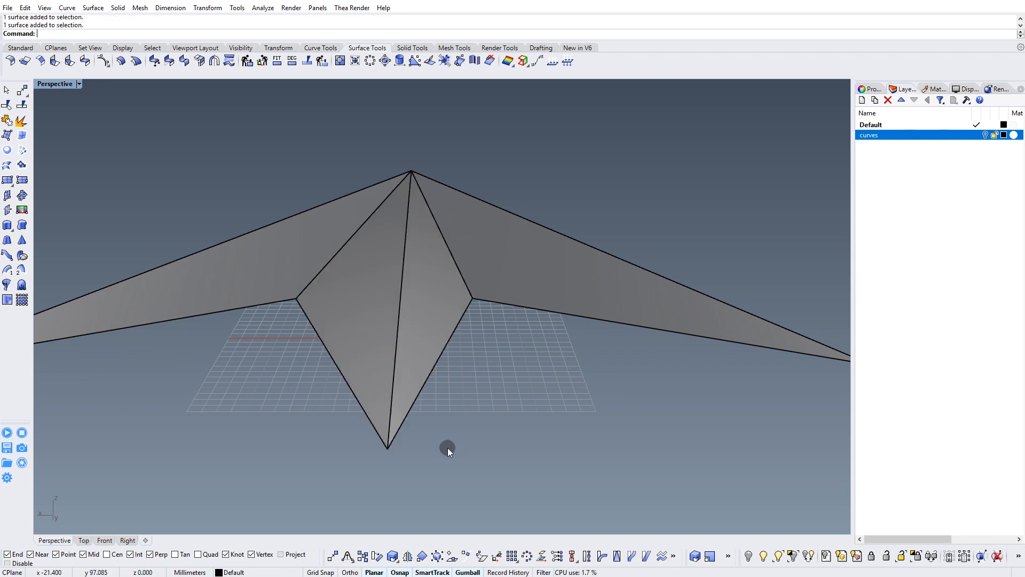
Select all curves in the model and move them to the curves layer.
{"action": "left_click", "coordinate": [389, 441]}
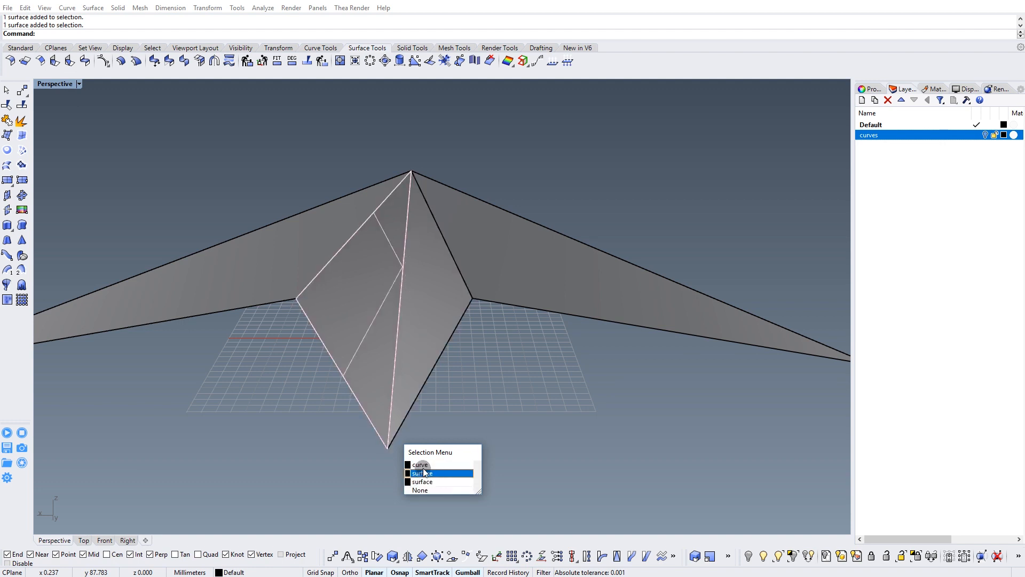
{"action": "left_click", "coordinate": [485, 408]}
{"action": "right_click_drag", "start_coordinate": [218, 135], "coordinate": [208, 103]}
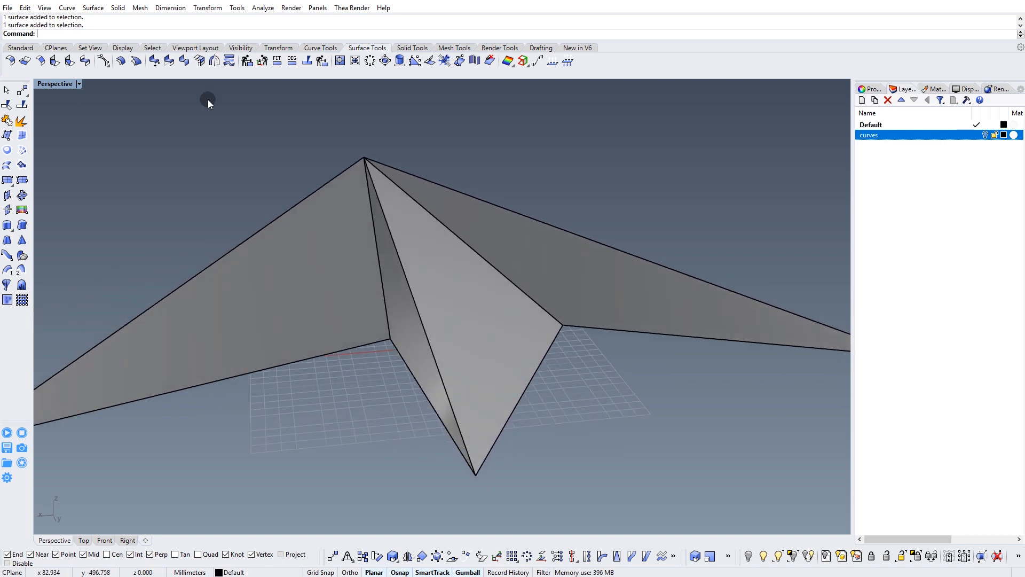
{"action": "left_click", "coordinate": [152, 48]}
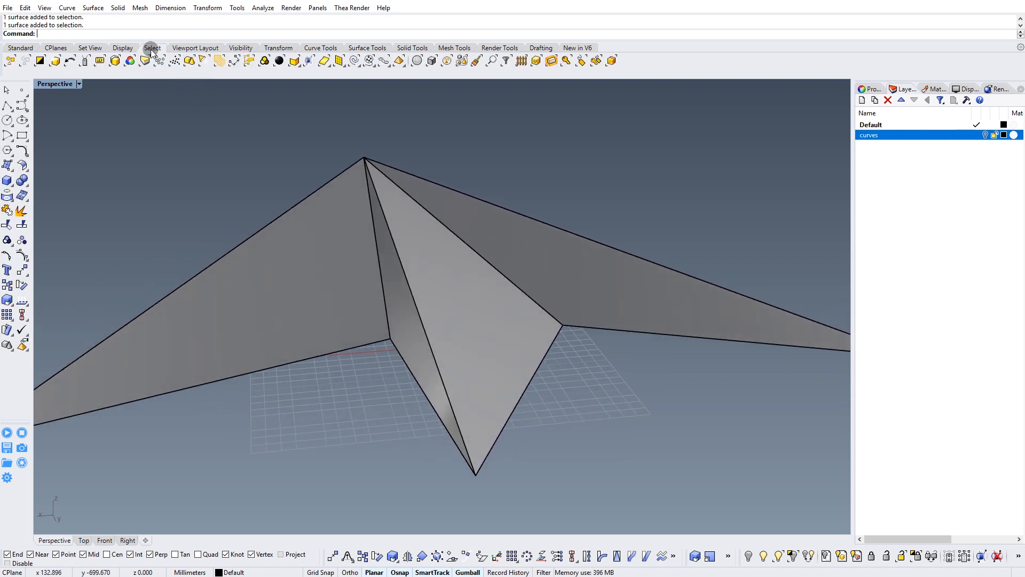
{"action": "left_click", "coordinate": [356, 60]}
{"action": "right_click_drag", "start_coordinate": [396, 176], "coordinate": [427, 182]}
{"action": "right_click", "coordinate": [884, 137]}
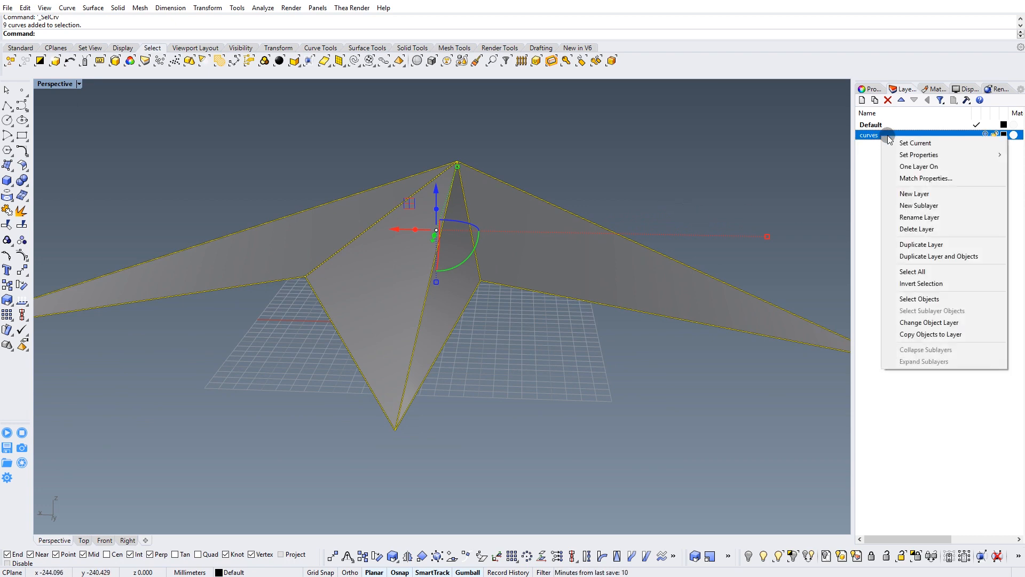
{"action": "left_click", "coordinate": [922, 325]}
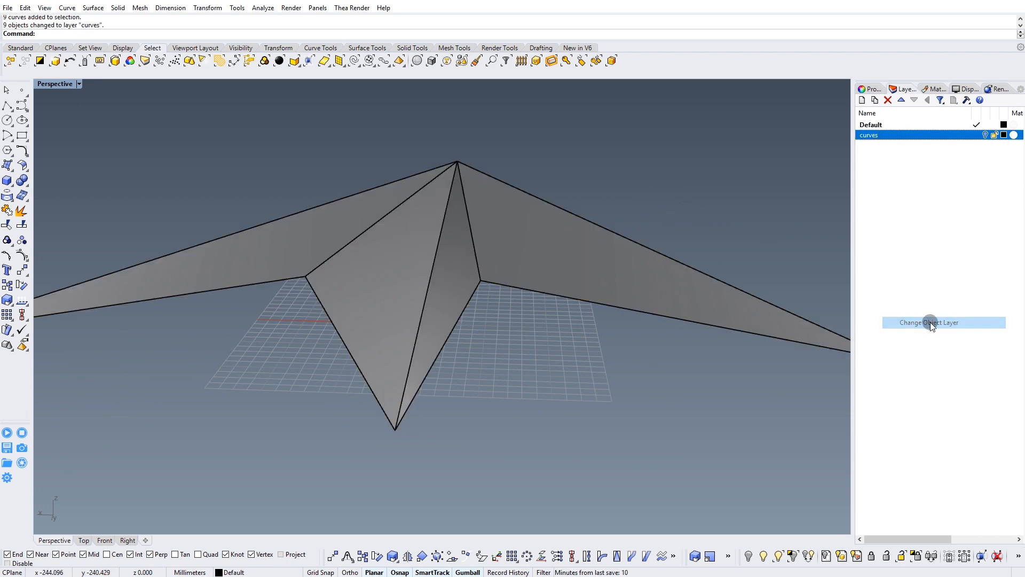
Draw a straight lengthwise line across the outer part of the right-hand wing in the Top view and shift it slightly inward.
{"action": "right_click_drag", "start_coordinate": [694, 203], "coordinate": [286, 396]}
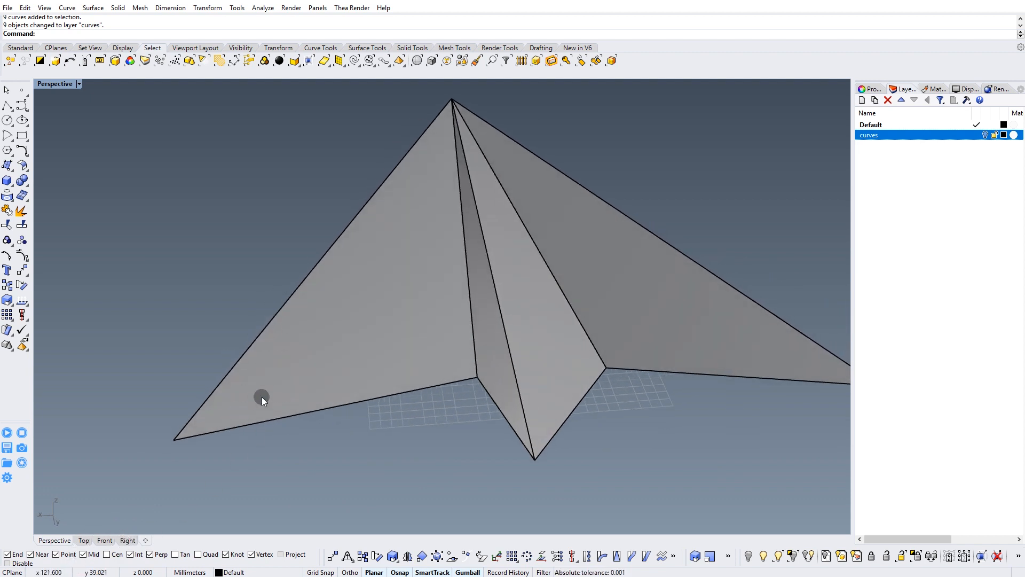
{"action": "left_click", "coordinate": [126, 540]}
{"action": "left_click", "coordinate": [86, 540]}
{"action": "scroll", "coordinate": [395, 316], "scroll_direction": "up", "scroll_amount": 3}
{"action": "scroll", "coordinate": [446, 316], "scroll_direction": "down", "scroll_amount": 4}
{"action": "scroll", "coordinate": [496, 288], "scroll_direction": "up", "scroll_amount": 1}
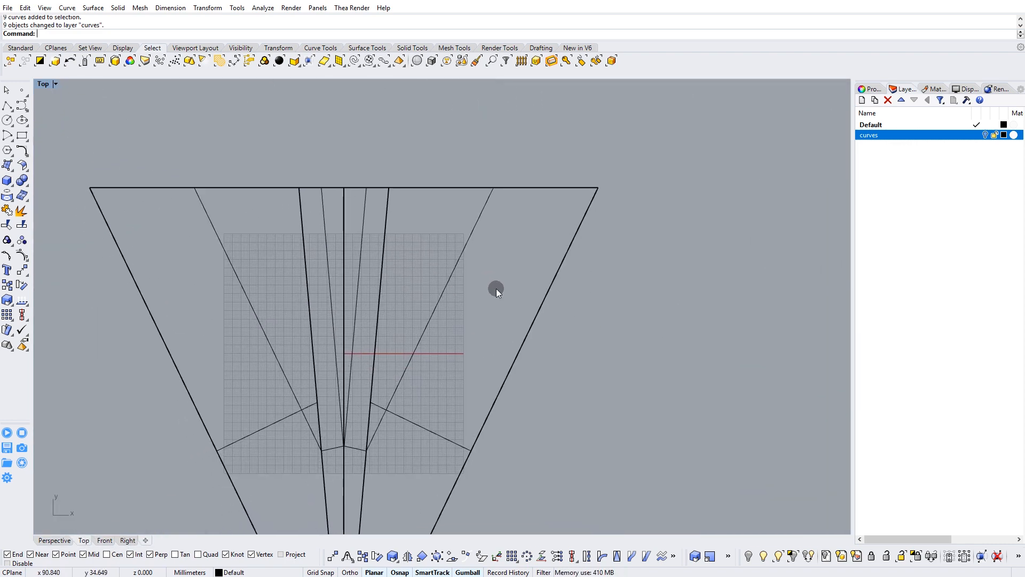
{"action": "left_click", "coordinate": [7, 106]}
{"action": "left_click", "coordinate": [518, 158]}
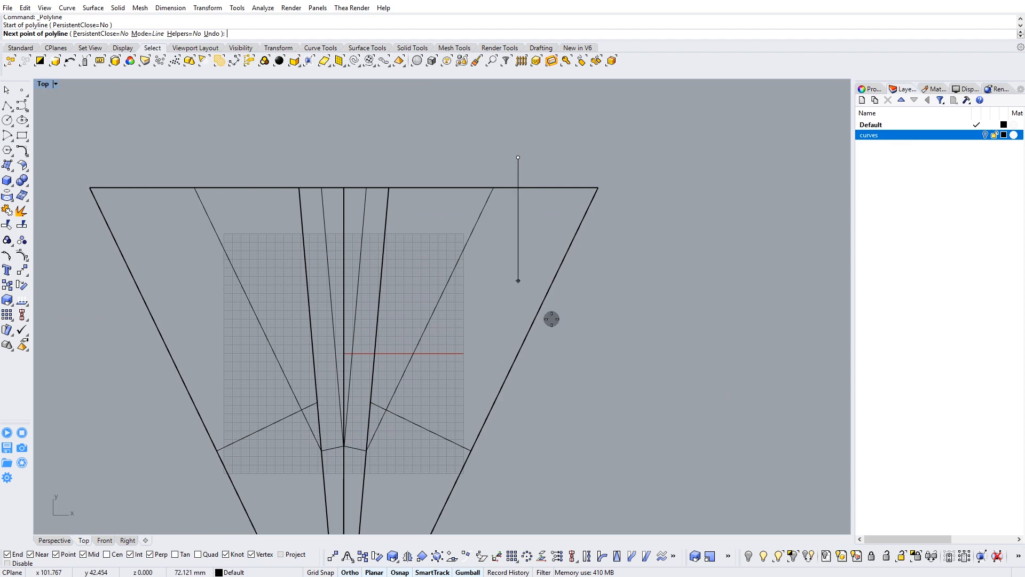
{"action": "left_click", "coordinate": [558, 472]}
{"action": "key", "text": "Return"}
{"action": "left_click", "coordinate": [521, 455]}
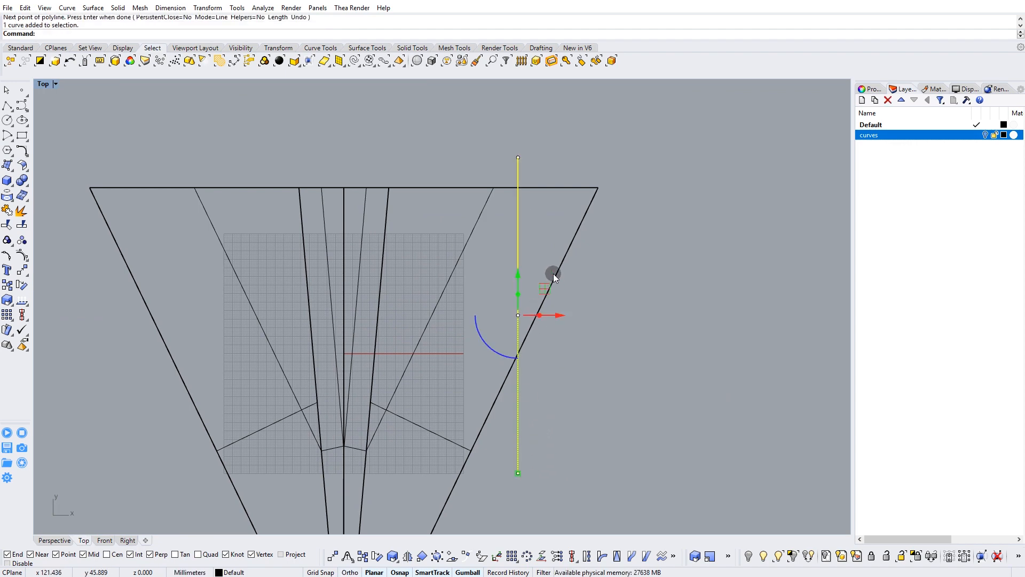
{"action": "left_click_drag", "start_coordinate": [545, 287], "coordinate": [526, 297]}
{"action": "right_click_drag", "start_coordinate": [454, 320], "coordinate": [510, 264]}
{"action": "left_click", "coordinate": [407, 558]}
{"action": "right_click_drag", "start_coordinate": [464, 121], "coordinate": [449, 236]}
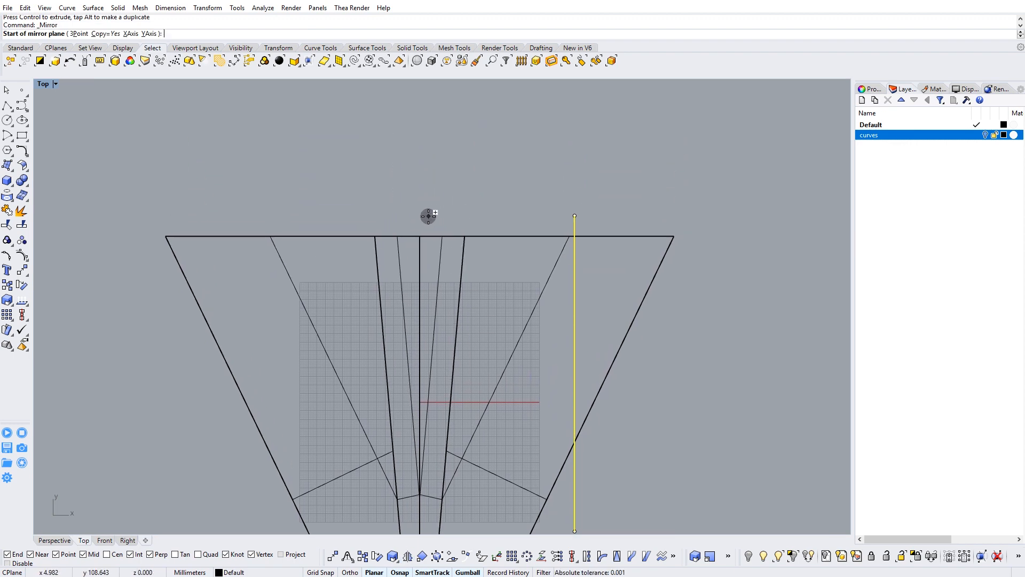
{"action": "key", "text": "Escape"}
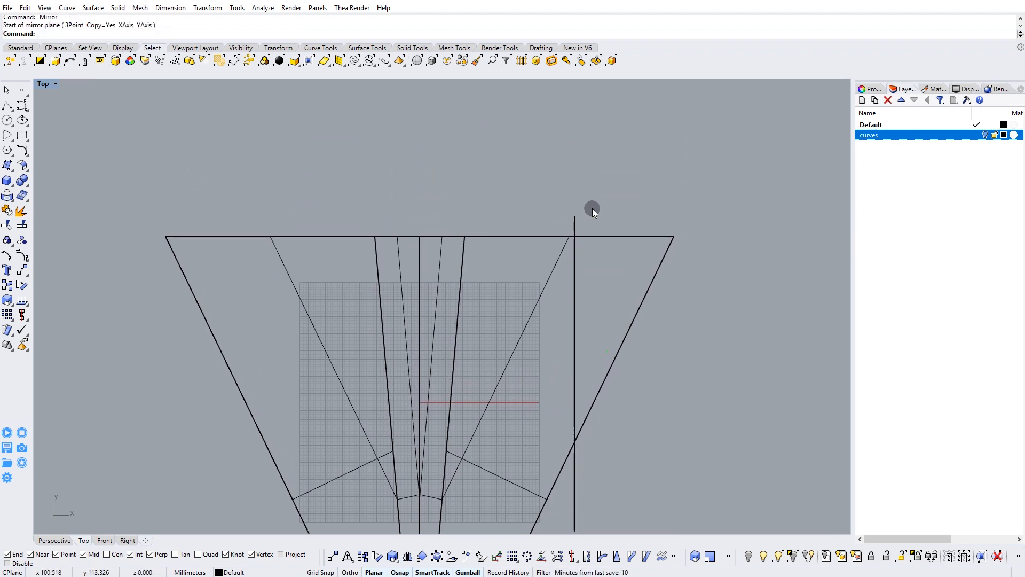
Show the model in the four-viewport layout and nudge the lengthwise line slightly toward the centre in the Top view.
{"action": "left_click_drag", "start_coordinate": [555, 226], "coordinate": [556, 227]}
{"action": "left_click", "coordinate": [54, 541]}
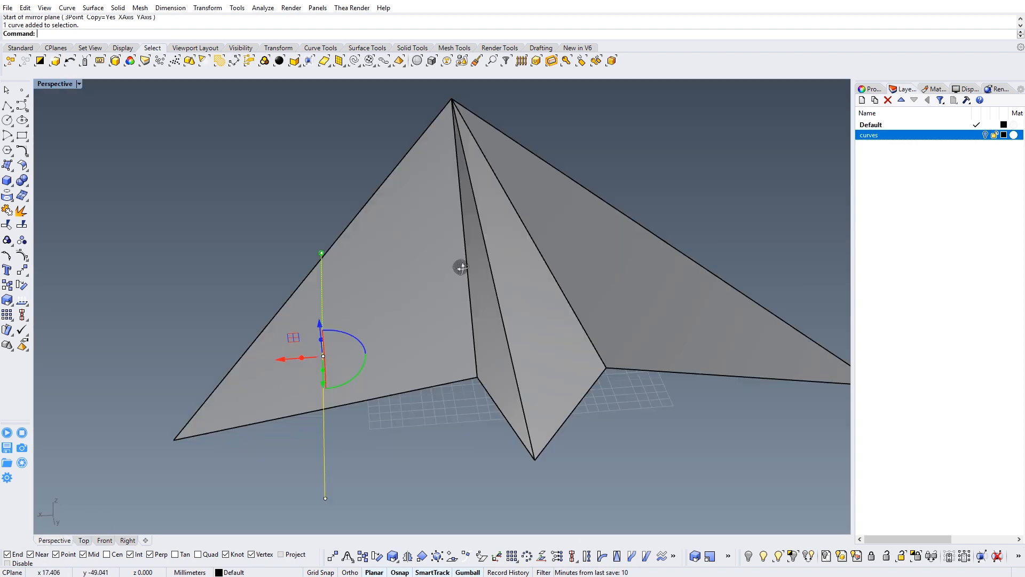
{"action": "right_click_drag", "start_coordinate": [451, 270], "coordinate": [406, 352]}
{"action": "right_click_drag", "start_coordinate": [486, 347], "coordinate": [362, 433]}
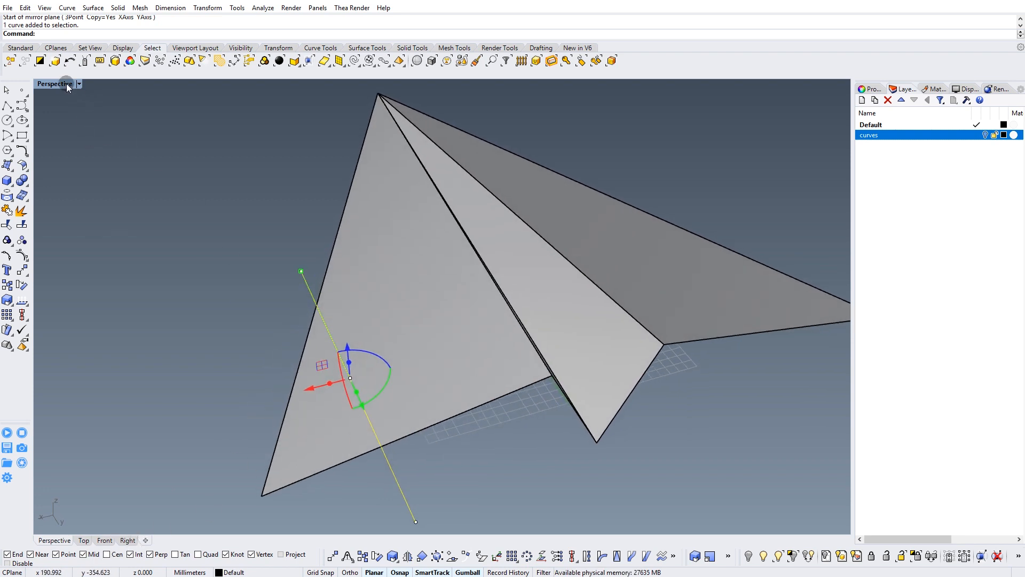
{"action": "double_click", "coordinate": [66, 84]}
{"action": "right_click_drag", "start_coordinate": [370, 247], "coordinate": [306, 224]}
{"action": "scroll", "coordinate": [278, 192], "scroll_direction": "up", "scroll_amount": 2}
{"action": "left_click", "coordinate": [240, 288]}
{"action": "left_click", "coordinate": [227, 261]}
{"action": "mouse_move", "coordinate": [255, 171]}
{"action": "left_mouse_down"}
{"action": "mouse_move", "coordinate": [264, 165]}
{"action": "mouse_move", "coordinate": [253, 158]}
{"action": "left_mouse_up"}
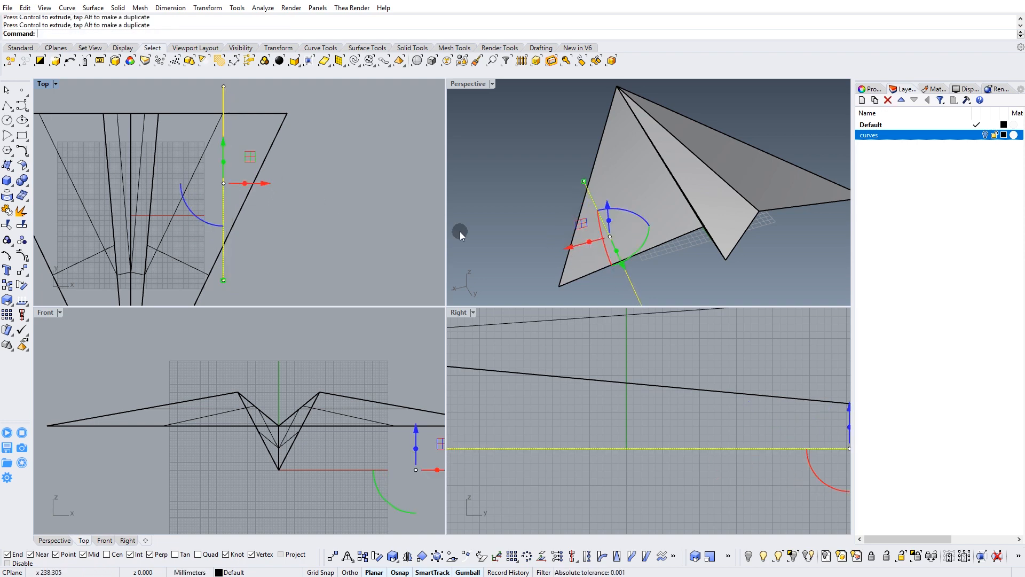
Project the lengthwise line from the Top view onto the right-hand outer wing surface.
{"action": "left_click", "coordinate": [548, 216]}
{"action": "right_click_drag", "start_coordinate": [547, 216], "coordinate": [700, 195]}
{"action": "right_click_drag", "start_coordinate": [712, 173], "coordinate": [701, 180]}
{"action": "right_click_drag", "start_coordinate": [257, 216], "coordinate": [293, 244]}
{"action": "left_click_drag", "start_coordinate": [282, 104], "coordinate": [248, 126]}
{"action": "right_click_drag", "start_coordinate": [248, 128], "coordinate": [253, 115]}
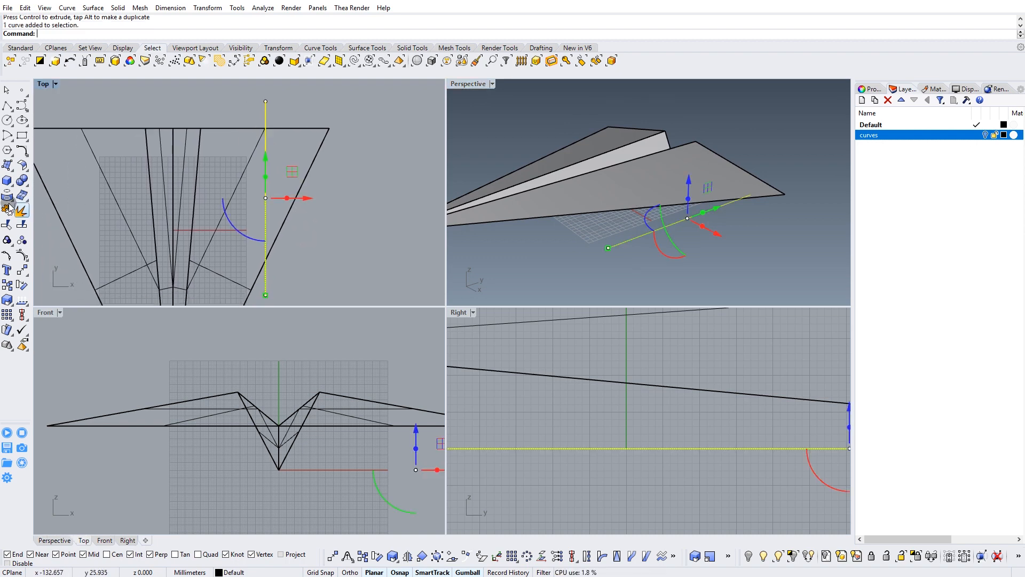
{"action": "left_click", "coordinate": [7, 195]}
{"action": "left_click", "coordinate": [324, 144]}
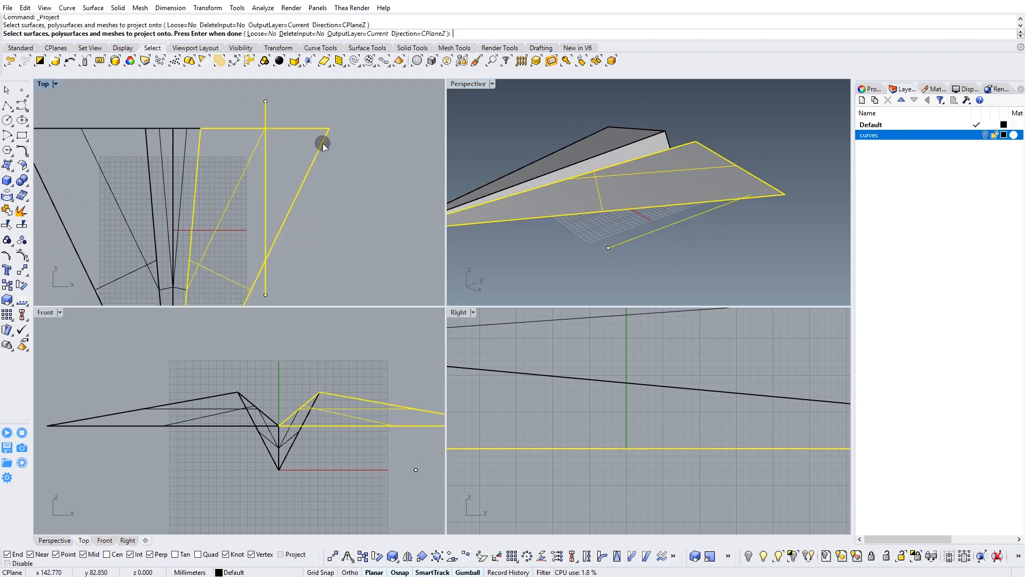
{"action": "key", "text": "Return"}
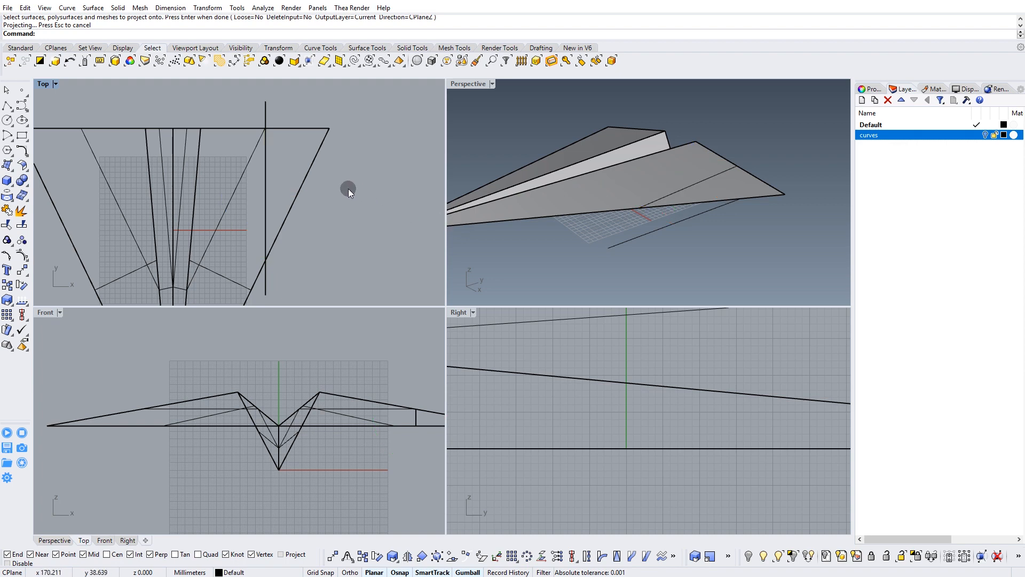
{"action": "right_click_drag", "start_coordinate": [354, 191], "coordinate": [370, 192]}
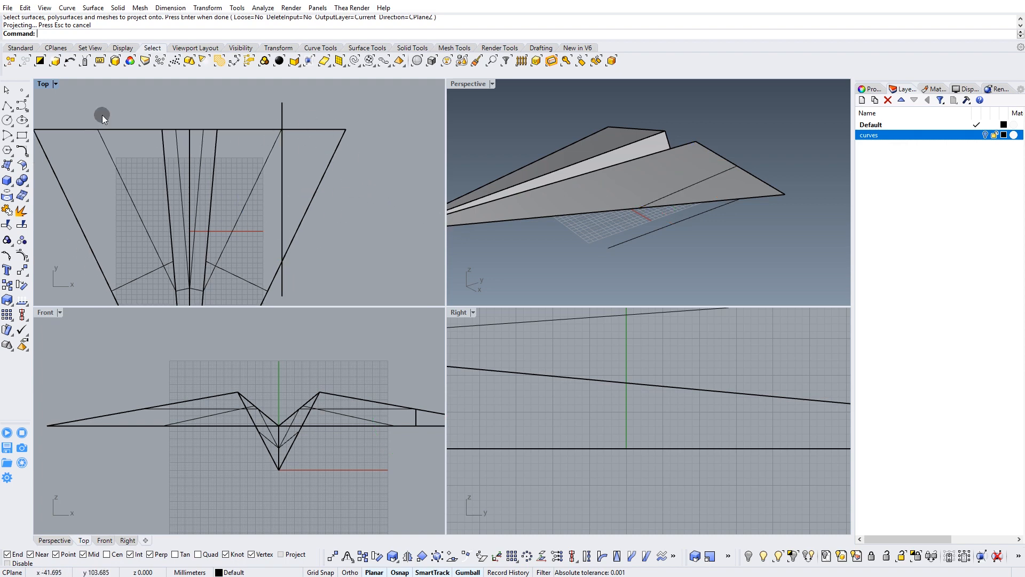
{"action": "right_click_drag", "start_coordinate": [702, 261], "coordinate": [583, 219]}
Move the lengthwise line slightly outward toward the wing tip and delete the curve projected from its earlier position.
{"action": "left_click", "coordinate": [282, 107]}
{"action": "left_click_drag", "start_coordinate": [315, 203], "coordinate": [320, 200]}
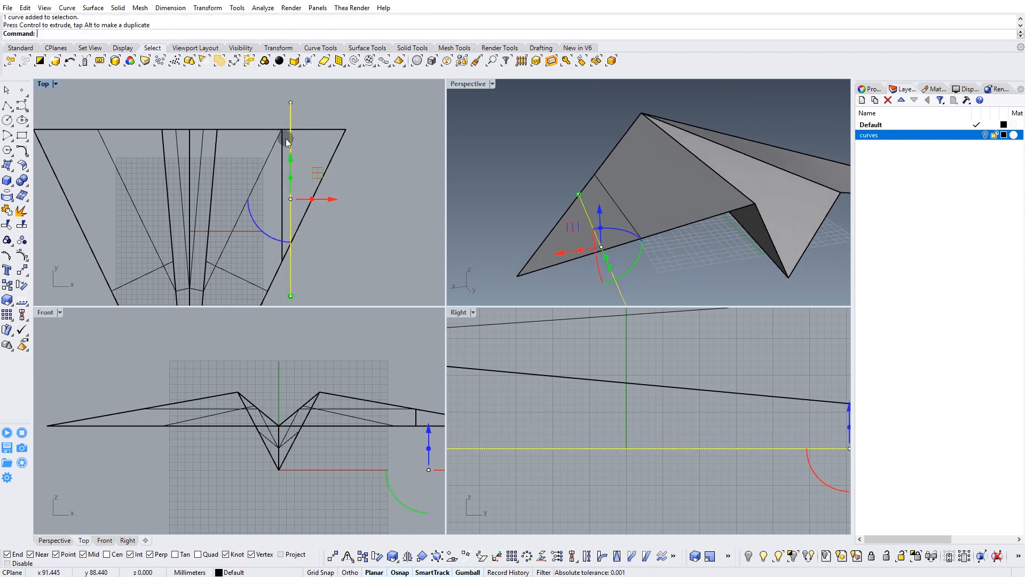
{"action": "key", "text": "Delete"}
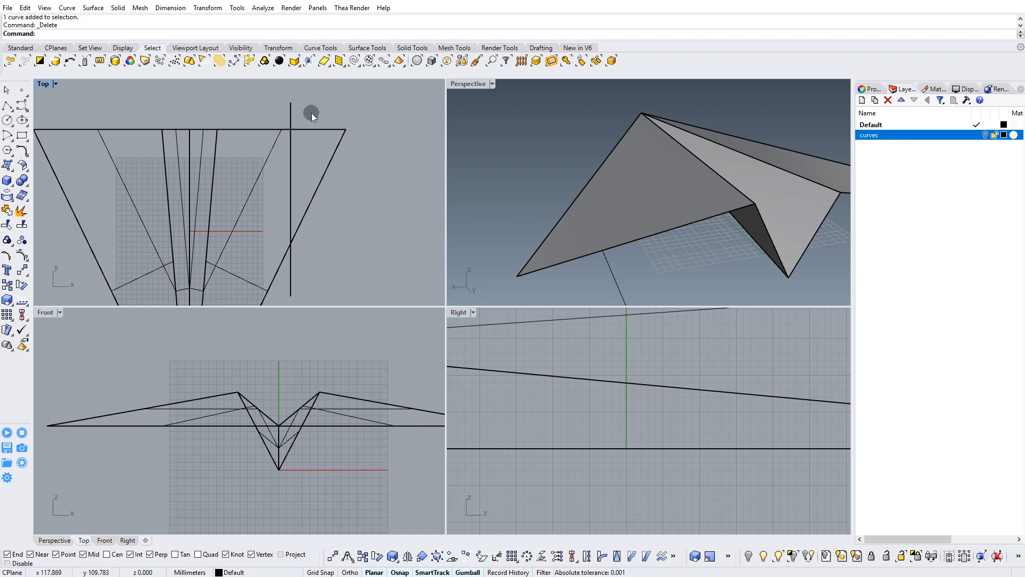
Project the repositioned line onto the right-hand outer wing surface from the Top view.
{"action": "left_click", "coordinate": [295, 108]}
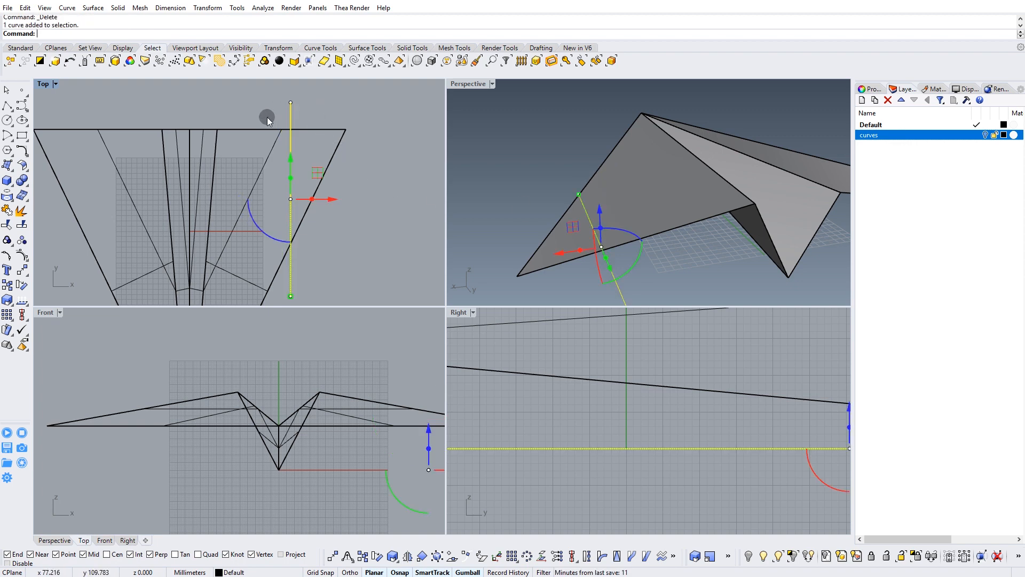
{"action": "left_click", "coordinate": [8, 196]}
{"action": "left_click", "coordinate": [335, 140]}
{"action": "key", "text": "Return"}
{"action": "right_click_drag", "start_coordinate": [657, 202], "coordinate": [658, 228]}
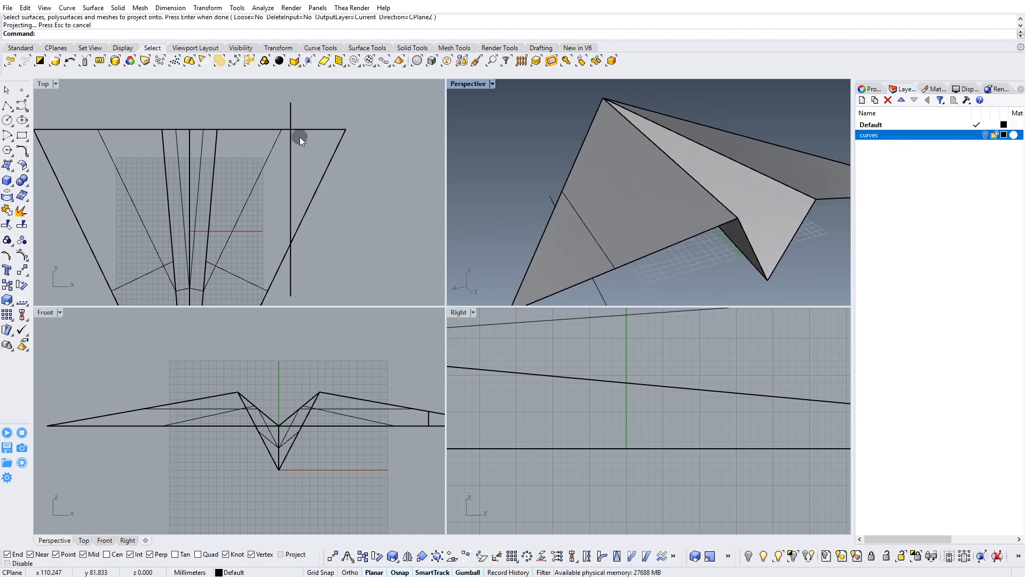
Delete the projected curve from the wing surface, keeping the original line.
{"action": "left_click", "coordinate": [580, 218]}
{"action": "left_click", "coordinate": [595, 245]}
{"action": "key", "text": "Delete"}
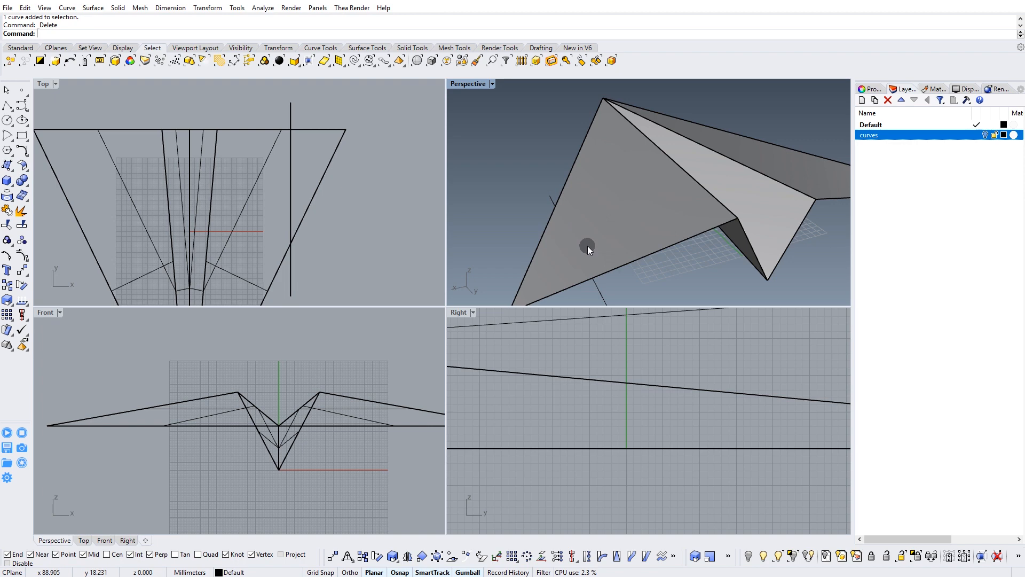
{"action": "right_click_drag", "start_coordinate": [587, 246], "coordinate": [593, 172]}
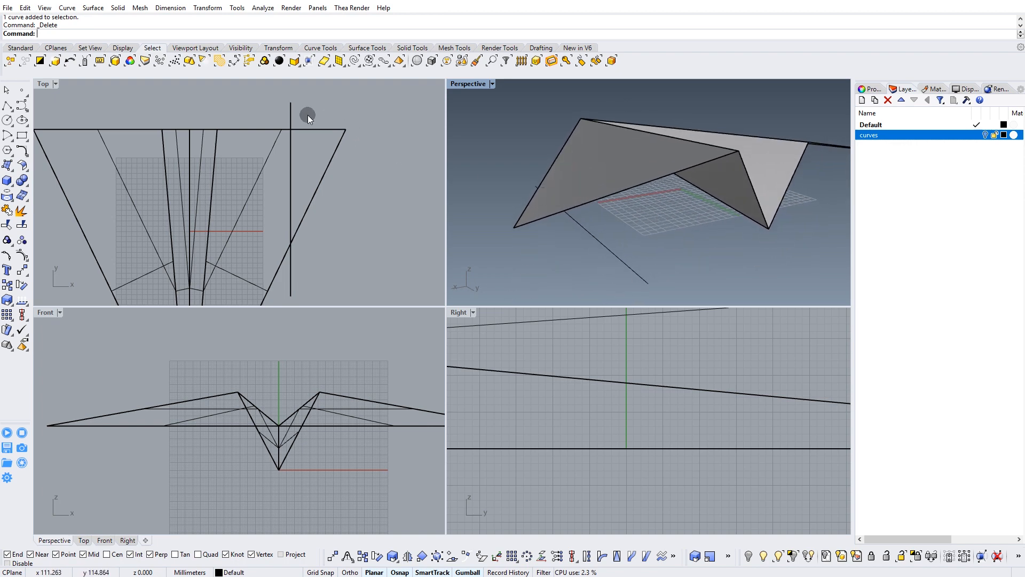
Split the right-hand outer wing surface in the Top view, using the lengthwise line as the cutting object.
{"action": "left_click", "coordinate": [312, 149]}
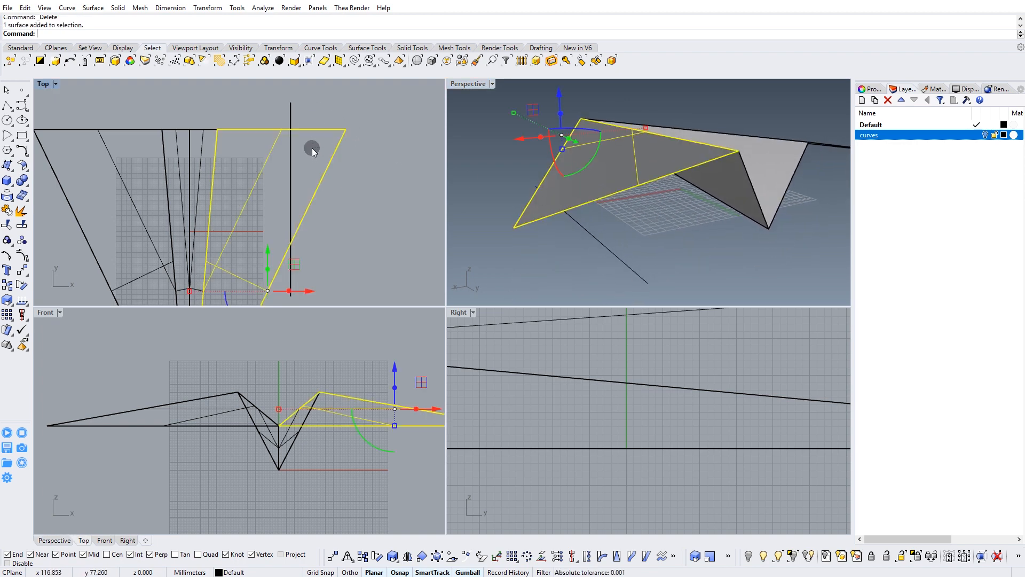
{"action": "key", "text": "Escape"}
{"action": "left_click", "coordinate": [291, 112]}
{"action": "key", "text": "Escape"}
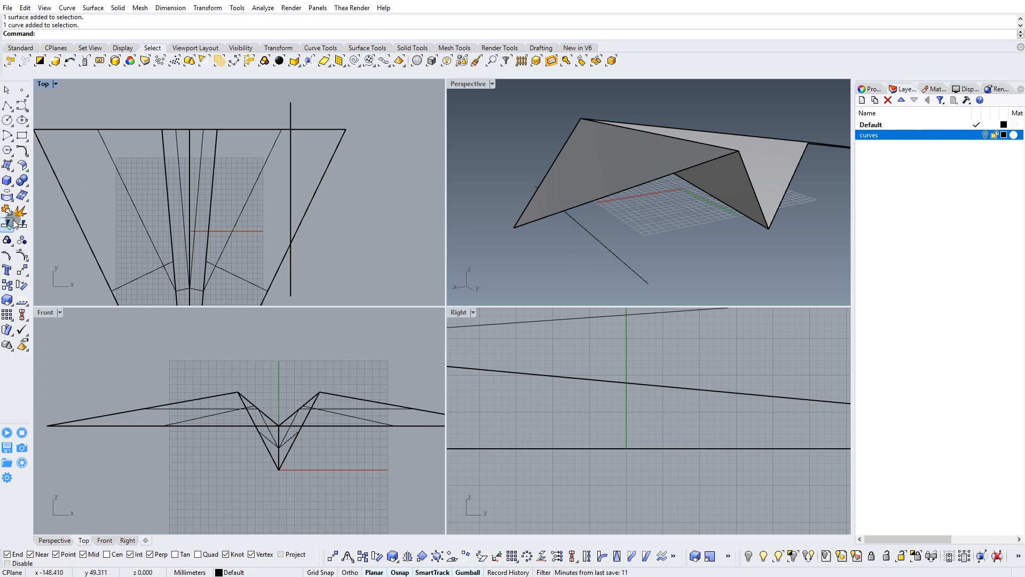
{"action": "left_click", "coordinate": [22, 223]}
{"action": "left_click_drag", "start_coordinate": [350, 105], "coordinate": [312, 182]}
{"action": "key", "text": "Return"}
{"action": "left_click", "coordinate": [291, 107]}
{"action": "key", "text": "Return"}
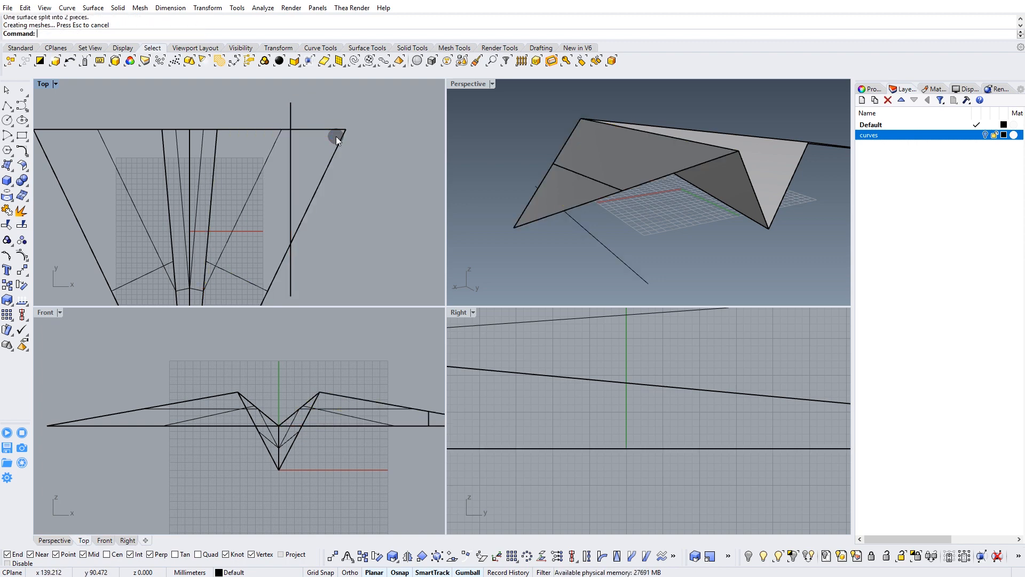
Move the cutting line below the wing to the curves layer.
{"action": "left_click", "coordinate": [572, 195]}
{"action": "mouse_move", "coordinate": [659, 230]}
{"action": "right_mouse_down"}
{"action": "mouse_move", "coordinate": [614, 227]}
{"action": "mouse_move", "coordinate": [664, 252]}
{"action": "mouse_move", "coordinate": [675, 226]}
{"action": "mouse_move", "coordinate": [638, 230]}
{"action": "mouse_move", "coordinate": [640, 246]}
{"action": "mouse_move", "coordinate": [684, 219]}
{"action": "mouse_move", "coordinate": [620, 210]}
{"action": "mouse_move", "coordinate": [647, 226]}
{"action": "right_mouse_up"}
{"action": "left_click", "coordinate": [582, 263]}
{"action": "right_click_drag", "start_coordinate": [582, 262], "coordinate": [589, 215]}
{"action": "right_click", "coordinate": [889, 136]}
{"action": "left_click", "coordinate": [927, 321]}
Try to rotate the split-off wing tip upward in the Front view about the upper end of its cut edge.
{"action": "left_click", "coordinate": [588, 214]}
{"action": "right_click_drag", "start_coordinate": [388, 423], "coordinate": [289, 422]}
{"action": "scroll", "coordinate": [303, 416], "scroll_direction": "up", "scroll_amount": 6}
{"action": "right_click_drag", "start_coordinate": [371, 413], "coordinate": [311, 411]}
{"action": "scroll", "coordinate": [322, 412], "scroll_direction": "up", "scroll_amount": 4}
{"action": "right_click_drag", "start_coordinate": [668, 196], "coordinate": [613, 239]}
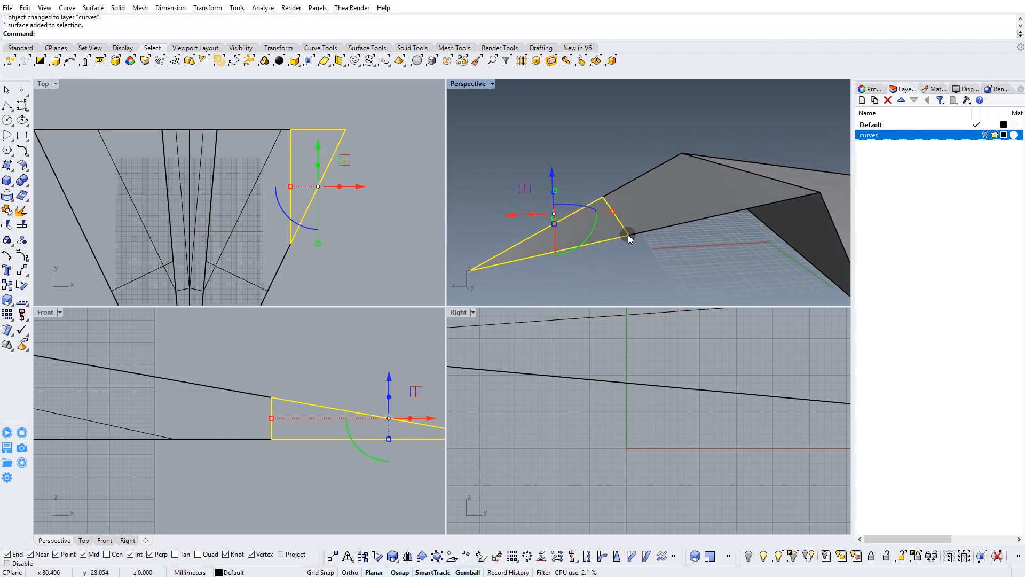
{"action": "right_click_drag", "start_coordinate": [291, 401], "coordinate": [252, 435]}
{"action": "scroll", "coordinate": [278, 461], "scroll_direction": "up", "scroll_amount": 3}
{"action": "scroll", "coordinate": [170, 396], "scroll_direction": "down", "scroll_amount": 6}
{"action": "right_click_drag", "start_coordinate": [201, 399], "coordinate": [230, 393]}
{"action": "scroll", "coordinate": [294, 449], "scroll_direction": "up", "scroll_amount": 4}
{"action": "right_click_drag", "start_coordinate": [293, 451], "coordinate": [292, 469]}
{"action": "left_click", "coordinate": [378, 556]}
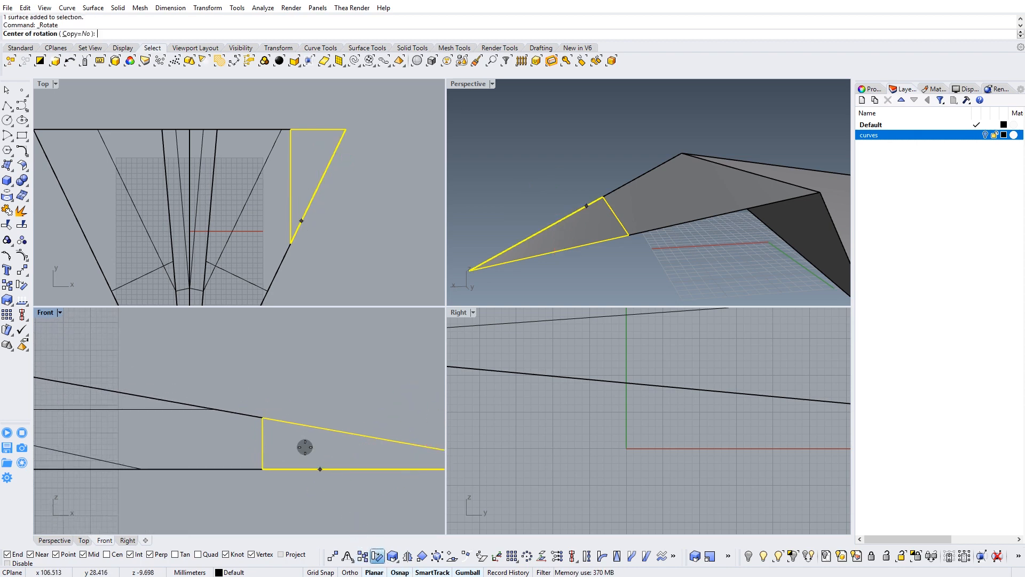
{"action": "left_click", "coordinate": [262, 417]}
{"action": "left_click", "coordinate": [412, 416]}
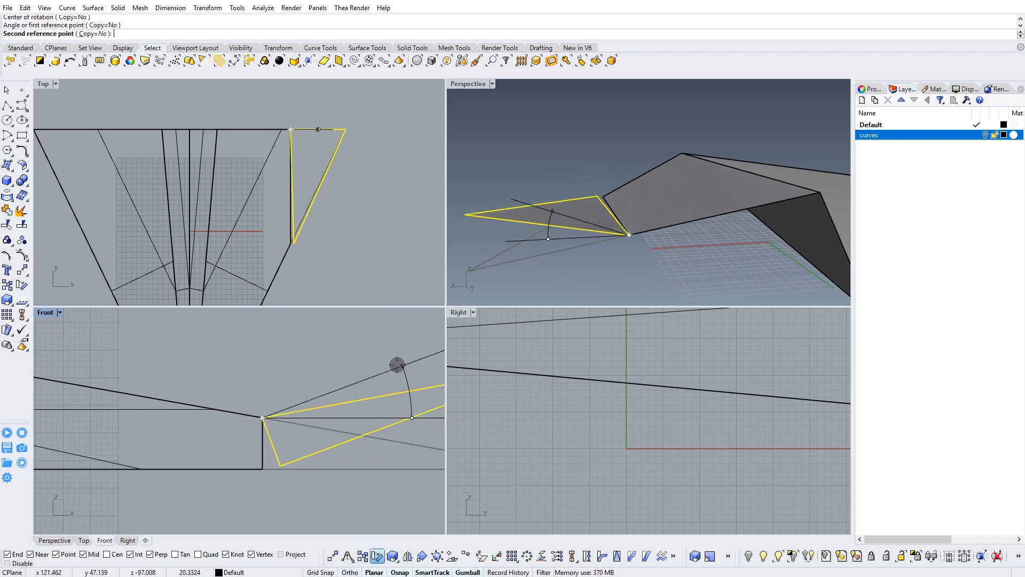
{"action": "left_click", "coordinate": [347, 334]}
Check the joint between the wing and its rotated tip, and undo the tip's rotation.
{"action": "scroll", "coordinate": [602, 222], "scroll_direction": "up", "scroll_amount": 5}
{"action": "right_click_drag", "start_coordinate": [587, 217], "coordinate": [665, 214]}
{"action": "right_click_drag", "start_coordinate": [710, 246], "coordinate": [621, 221]}
{"action": "scroll", "coordinate": [619, 221], "scroll_direction": "up", "scroll_amount": 5}
{"action": "right_click_drag", "start_coordinate": [613, 212], "coordinate": [619, 227]}
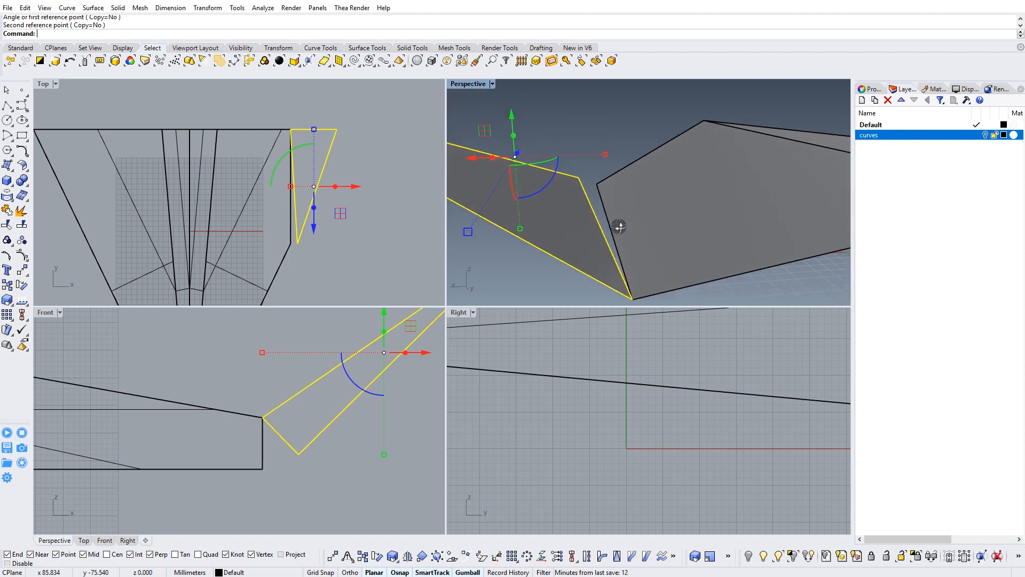
{"action": "key", "text": "ctrl+z"}
{"action": "left_click", "coordinate": [324, 394]}
{"action": "right_click_drag", "start_coordinate": [663, 187], "coordinate": [678, 168]}
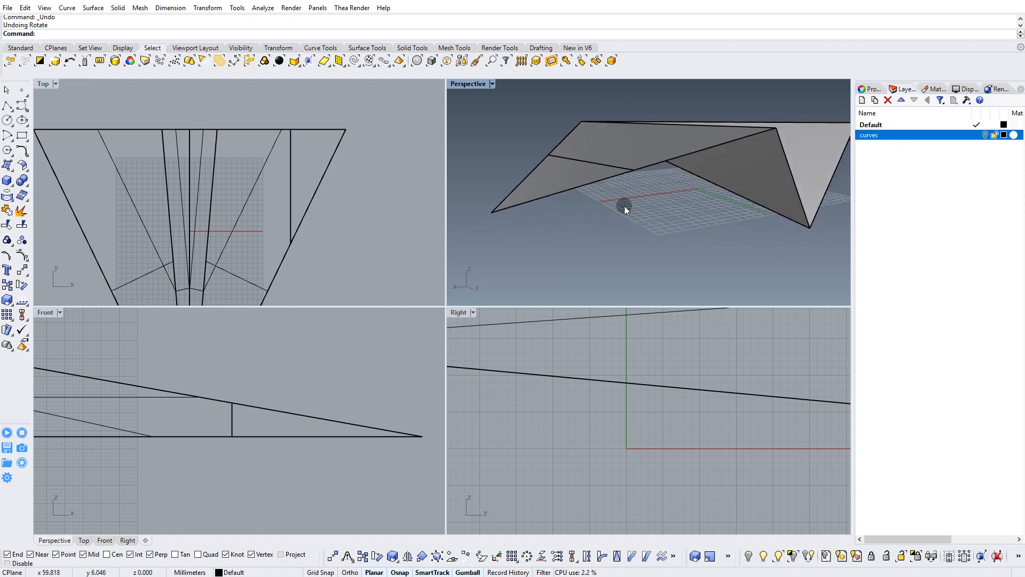
{"action": "right_click_drag", "start_coordinate": [704, 195], "coordinate": [653, 236]}
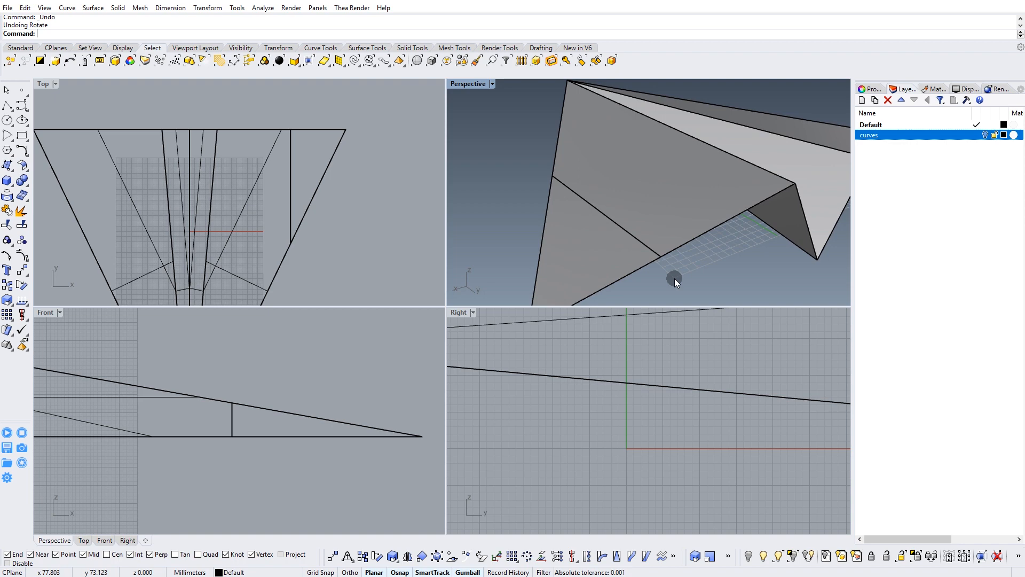
{"action": "right_click_drag", "start_coordinate": [665, 257], "coordinate": [641, 239]}
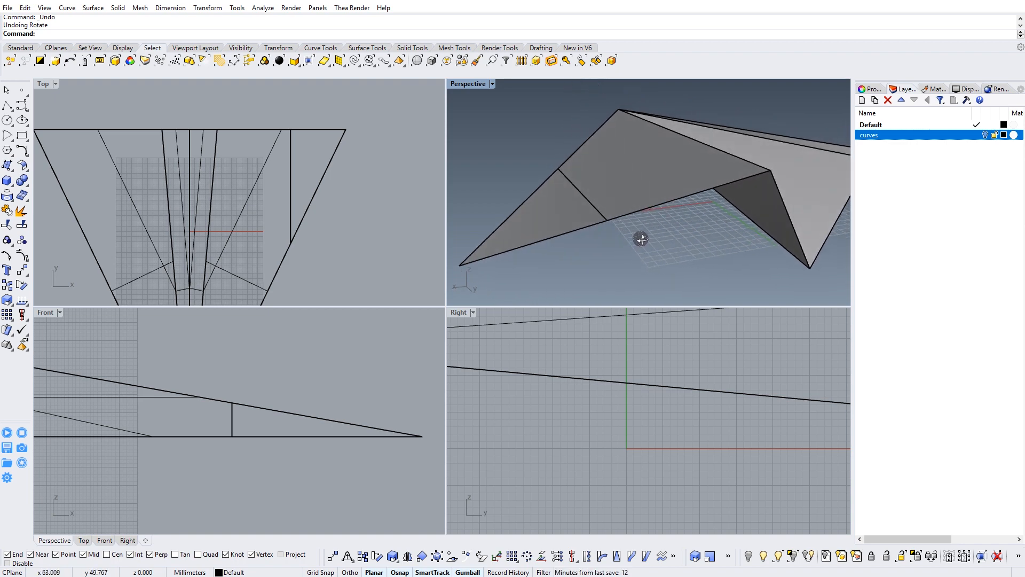
Draw a circle of about 6.7 mm radius around the wing tip's cut edge, centred on the edge's rear end, using the AroundCurve option.
{"action": "left_click", "coordinate": [8, 121]}
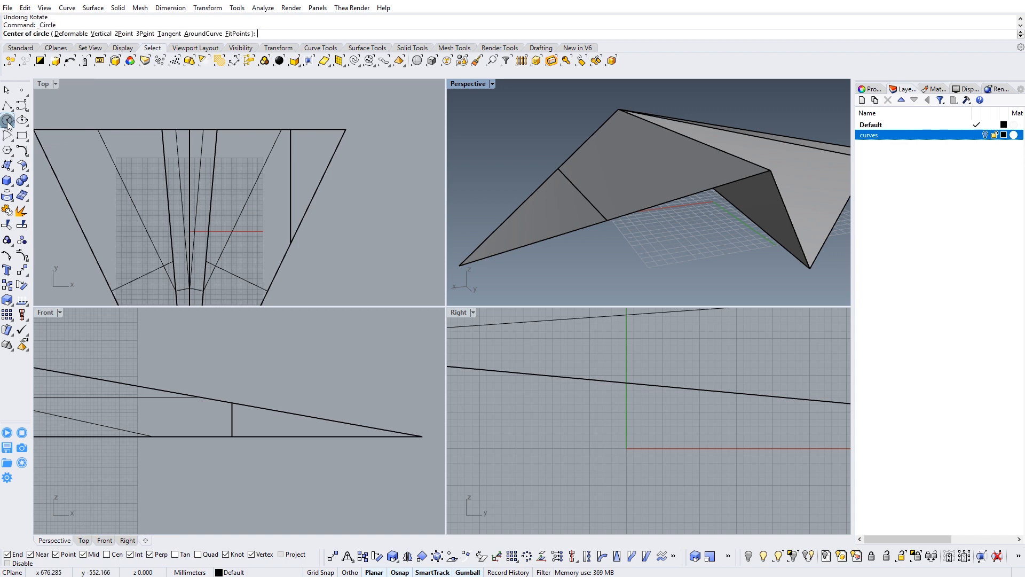
{"action": "left_click", "coordinate": [199, 33]}
{"action": "scroll", "coordinate": [594, 220], "scroll_direction": "up", "scroll_amount": 5}
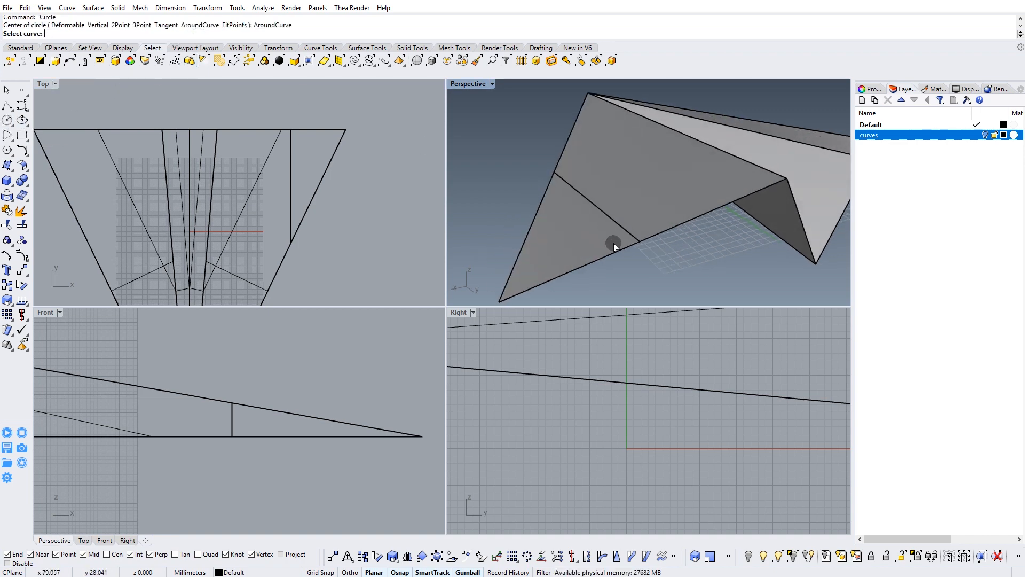
{"action": "double_click", "coordinate": [470, 84]}
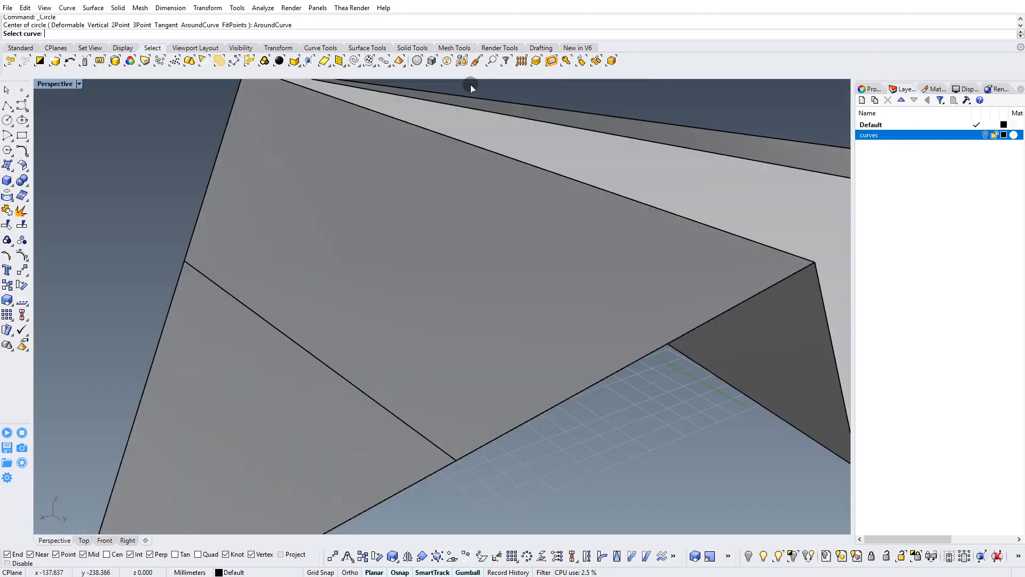
{"action": "left_click", "coordinate": [469, 376]}
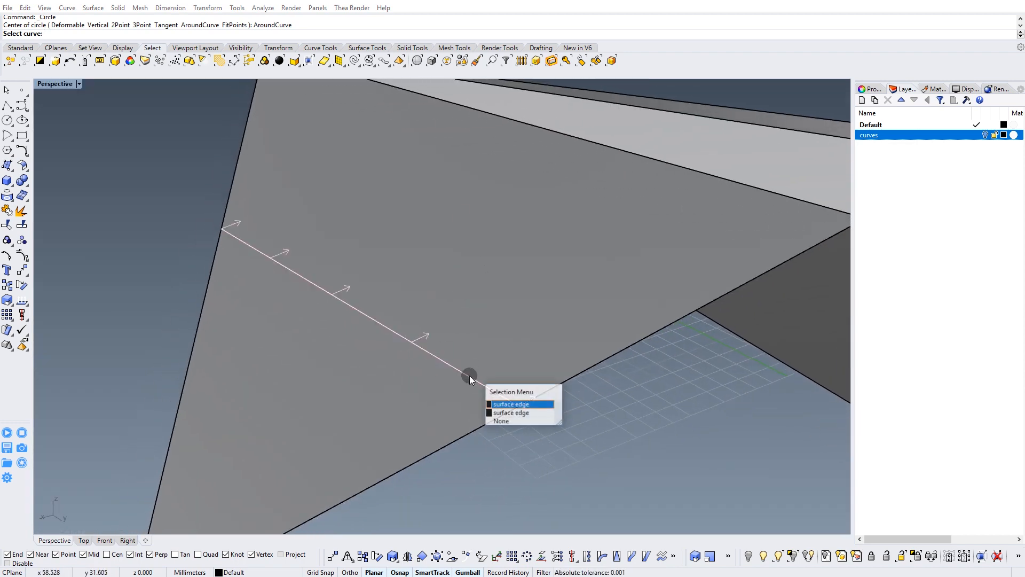
{"action": "left_click", "coordinate": [510, 408]}
{"action": "right_click_drag", "start_coordinate": [508, 401], "coordinate": [386, 370]}
{"action": "left_click", "coordinate": [387, 370]}
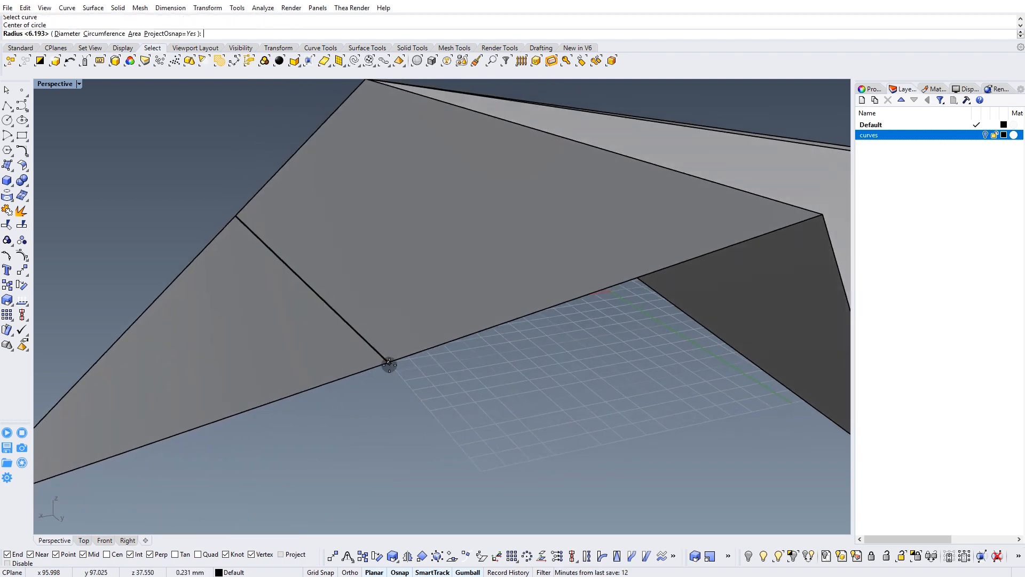
{"action": "left_click", "coordinate": [400, 412]}
{"action": "right_click_drag", "start_coordinate": [524, 417], "coordinate": [480, 324]}
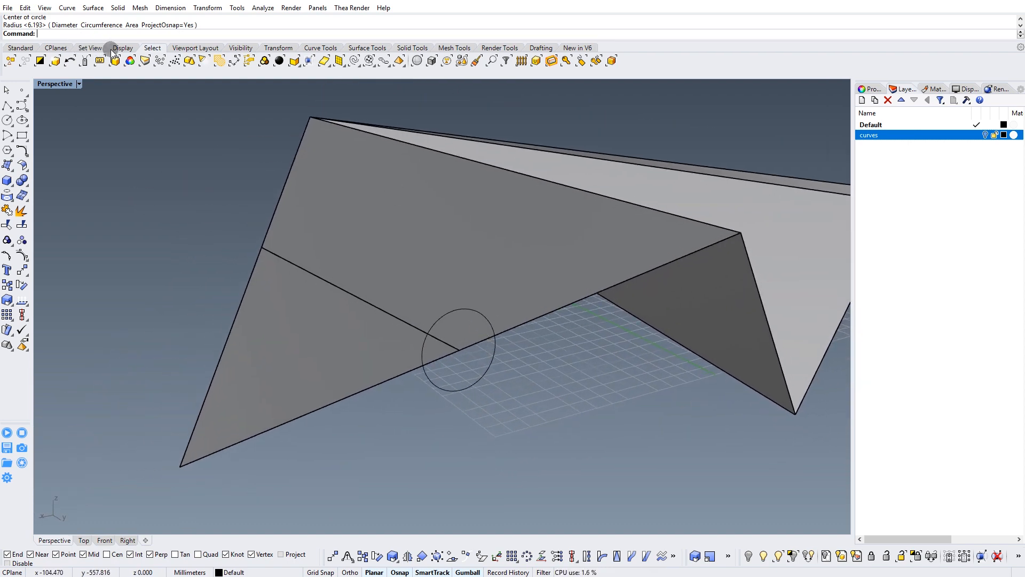
Set the Perspective construction plane to the circle at the cut edge and return to the four-viewport layout.
{"action": "left_click", "coordinate": [60, 49]}
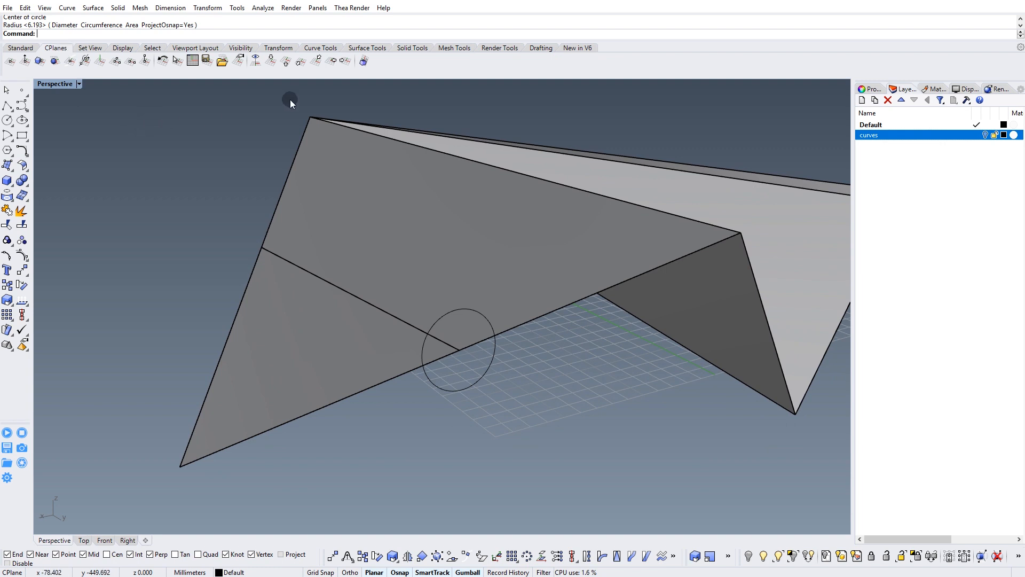
{"action": "left_click", "coordinate": [40, 61]}
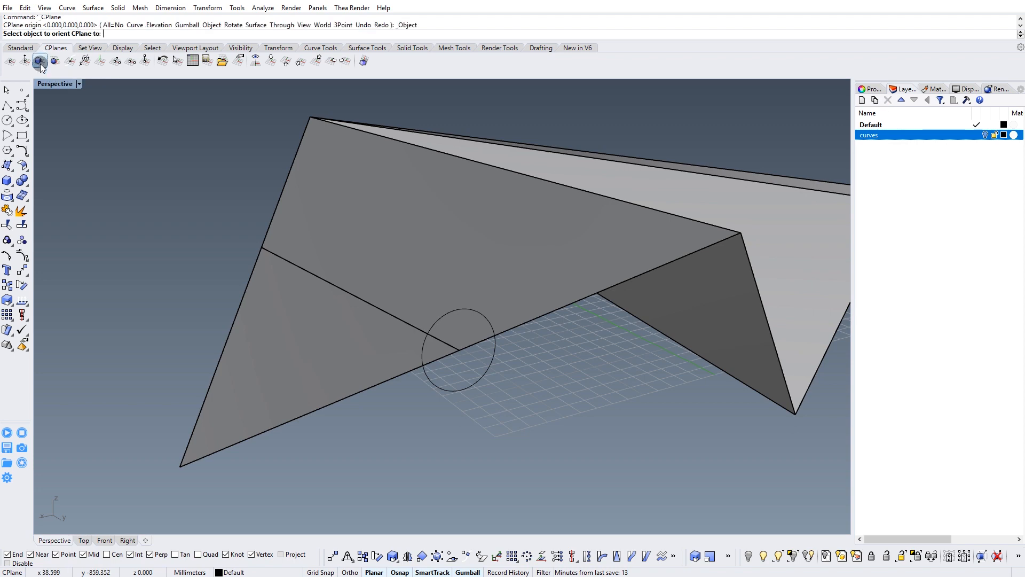
{"action": "left_click", "coordinate": [456, 314]}
{"action": "right_click_drag", "start_coordinate": [458, 309], "coordinate": [303, 335]}
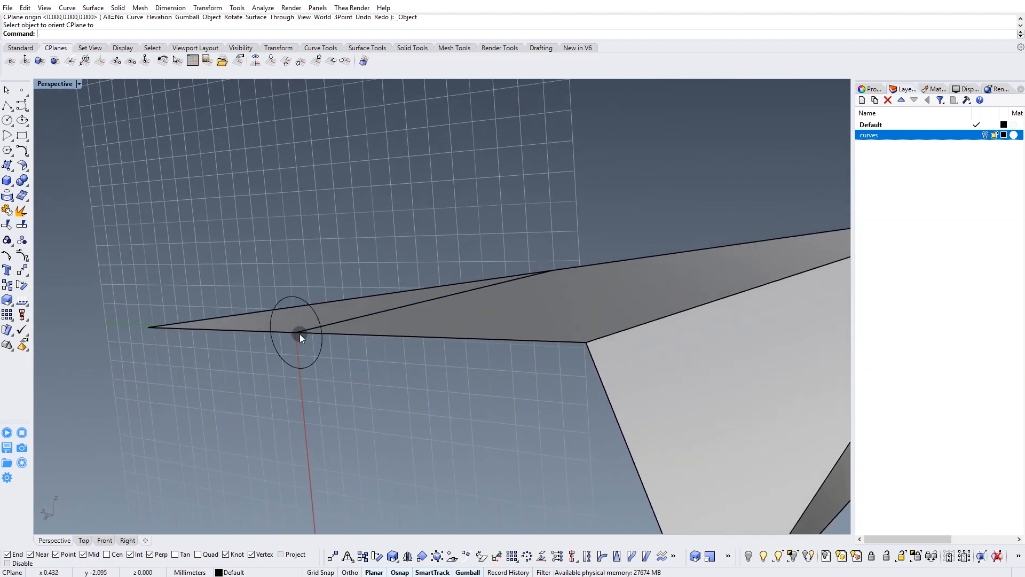
{"action": "right_click_drag", "start_coordinate": [365, 293], "coordinate": [411, 256]}
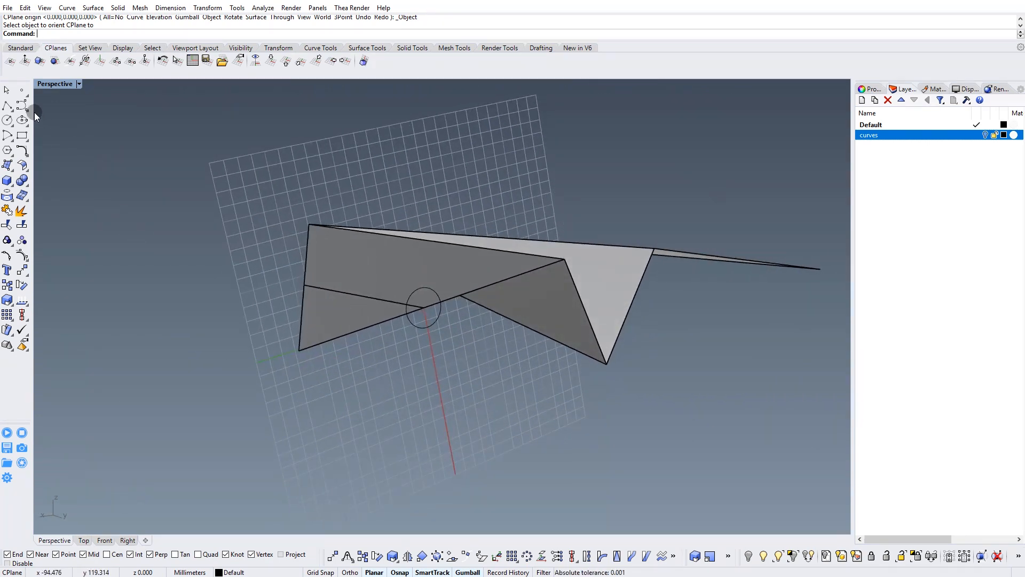
{"action": "double_click", "coordinate": [52, 86]}
Try to align the Front viewport with the circle's construction plane by setting it to the Plan view.
{"action": "right_click_drag", "start_coordinate": [615, 400], "coordinate": [600, 418]}
{"action": "scroll", "coordinate": [244, 391], "scroll_direction": "down", "scroll_amount": 8}
{"action": "right_click_drag", "start_coordinate": [197, 384], "coordinate": [238, 369]}
{"action": "right_click_drag", "start_coordinate": [167, 378], "coordinate": [206, 371]}
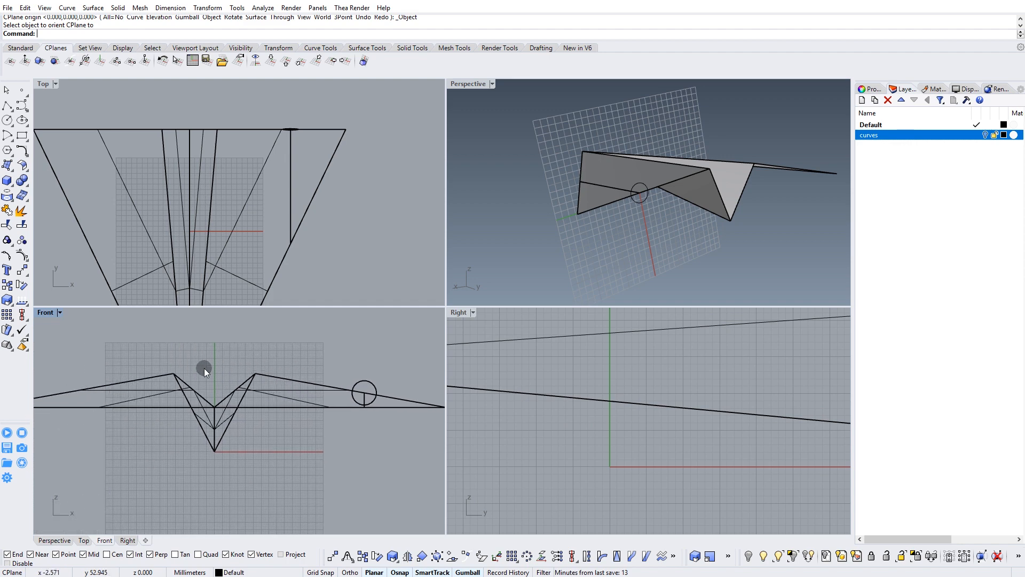
{"action": "left_click", "coordinate": [60, 312]}
{"action": "mouse_move", "coordinate": [103, 528]}
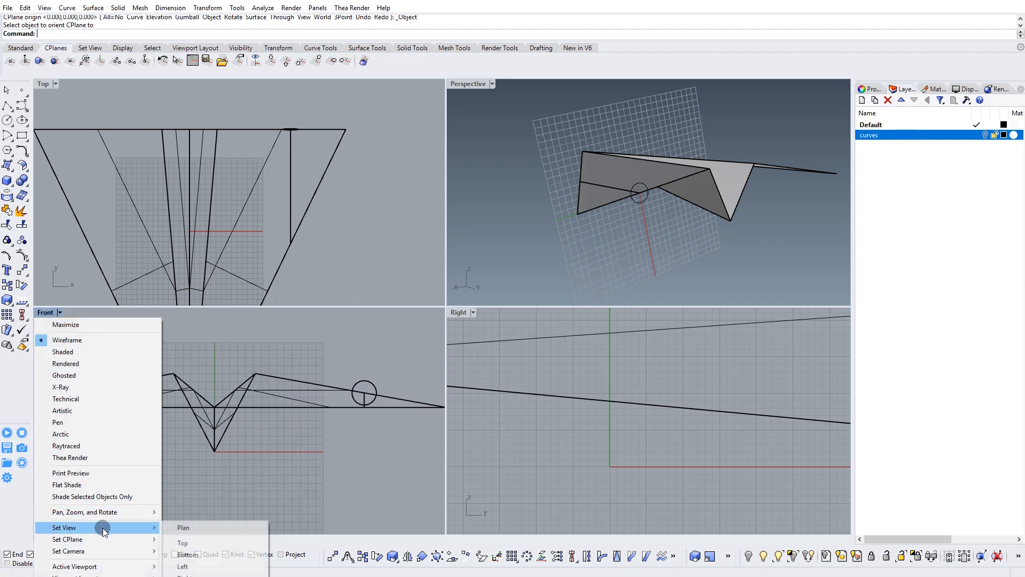
{"action": "left_click", "coordinate": [184, 529]}
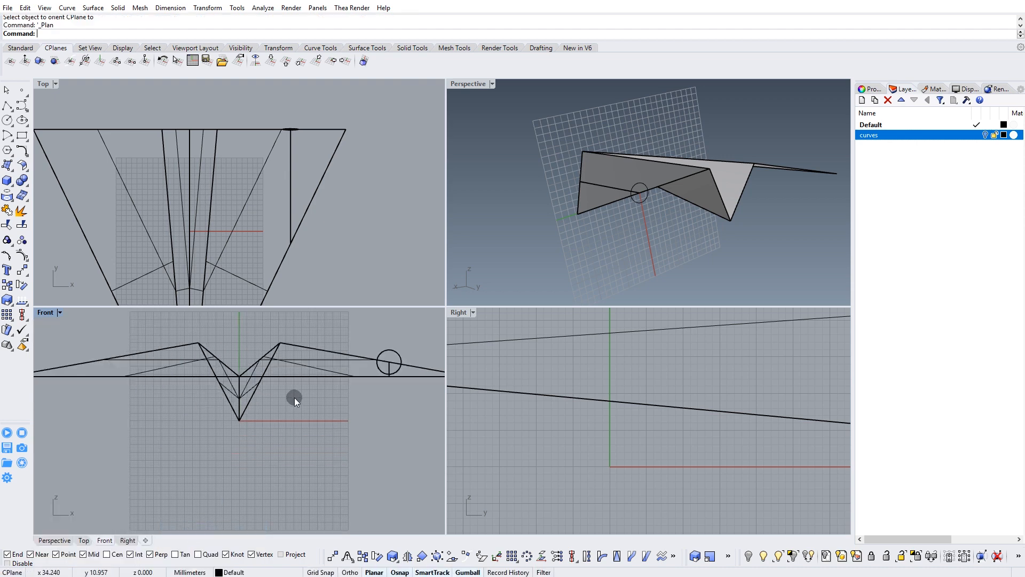
{"action": "left_click", "coordinate": [60, 313]}
{"action": "mouse_move", "coordinate": [99, 540]}
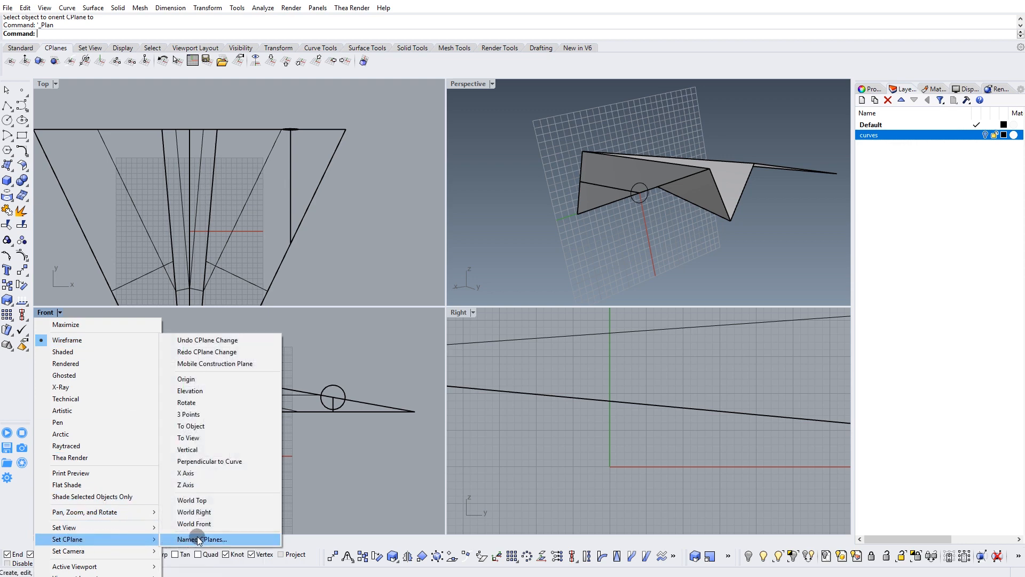
{"action": "mouse_move", "coordinate": [512, 88]}
{"action": "right_mouse_down"}
{"action": "mouse_move", "coordinate": [528, 91]}
{"action": "mouse_move", "coordinate": [578, 170]}
{"action": "mouse_move", "coordinate": [500, 92]}
{"action": "right_mouse_up"}
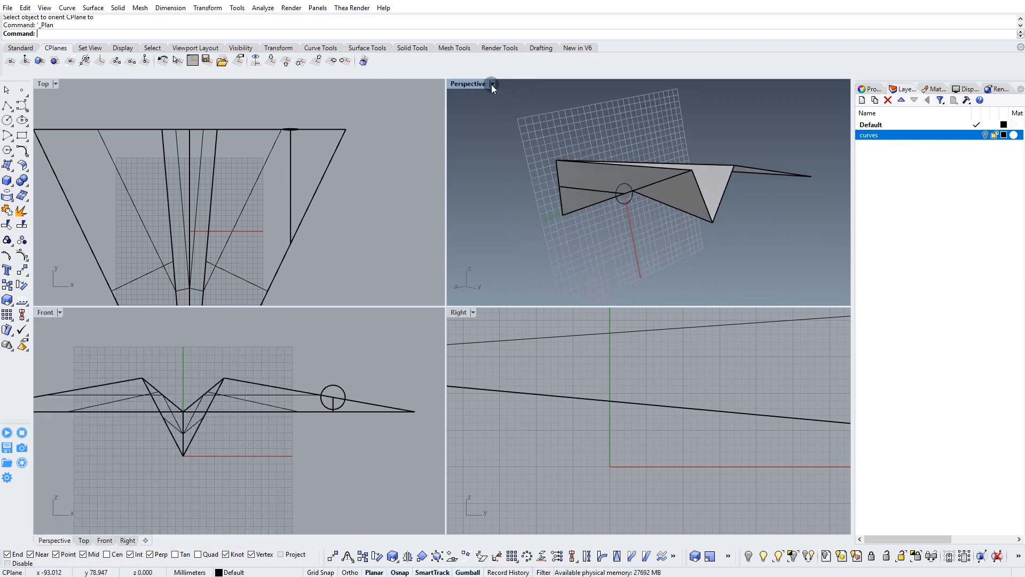
Set the Perspective viewport to the Plan view of the circle's construction plane.
{"action": "left_click", "coordinate": [493, 84]}
{"action": "left_click", "coordinate": [526, 302]}
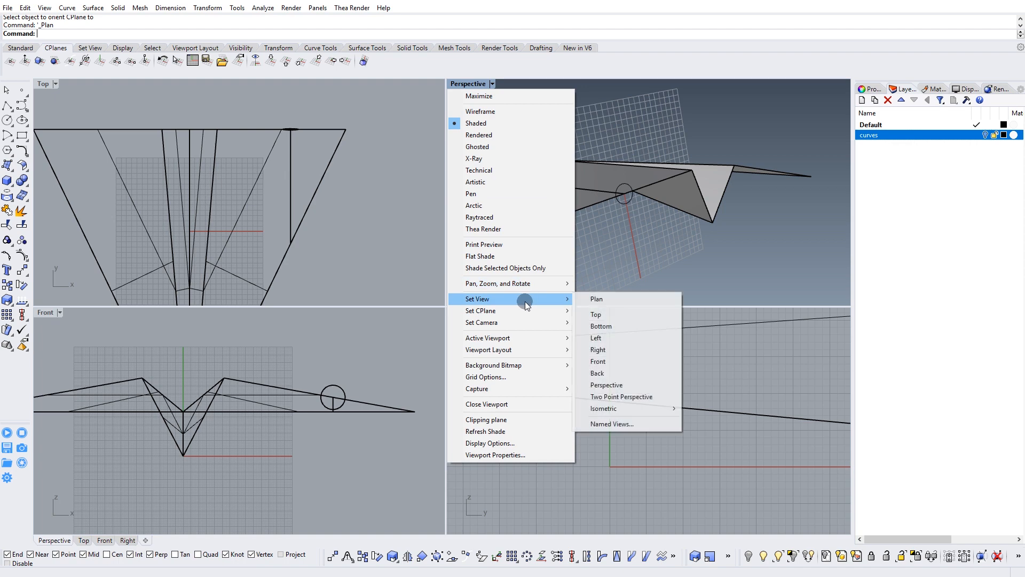
{"action": "mouse_move", "coordinate": [522, 316]}
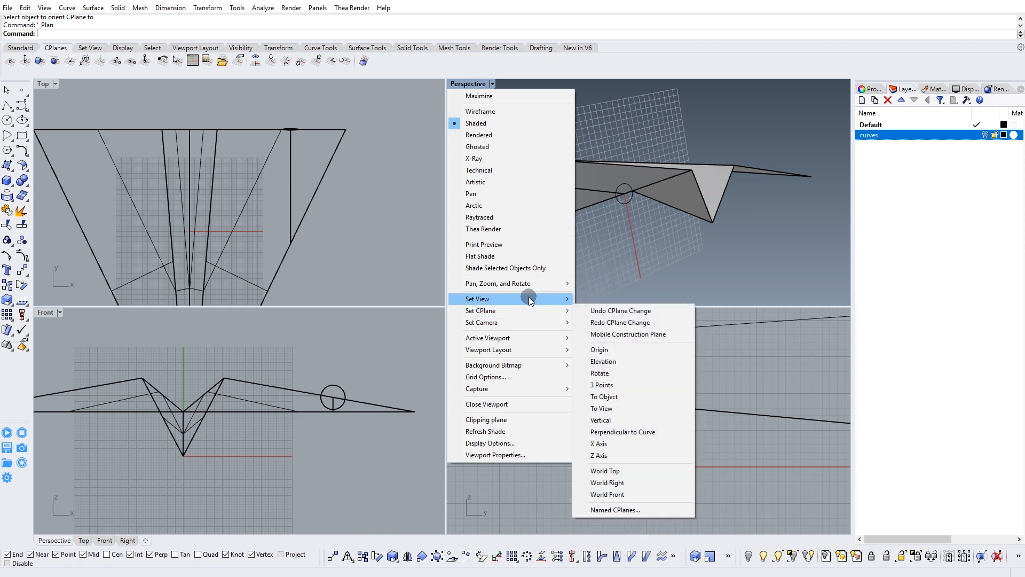
{"action": "left_click", "coordinate": [594, 300]}
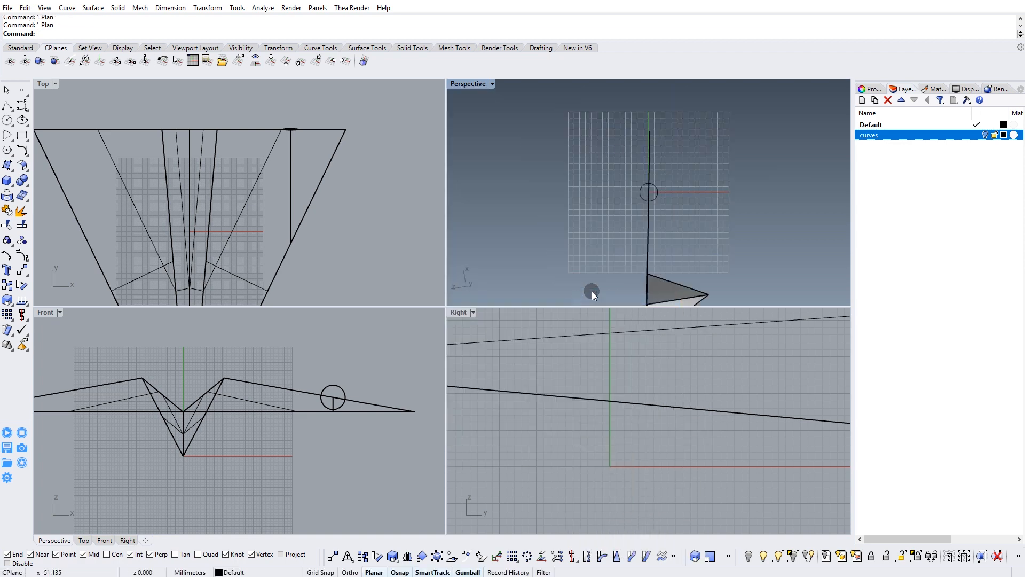
{"action": "scroll", "coordinate": [614, 191], "scroll_direction": "up", "scroll_amount": 4}
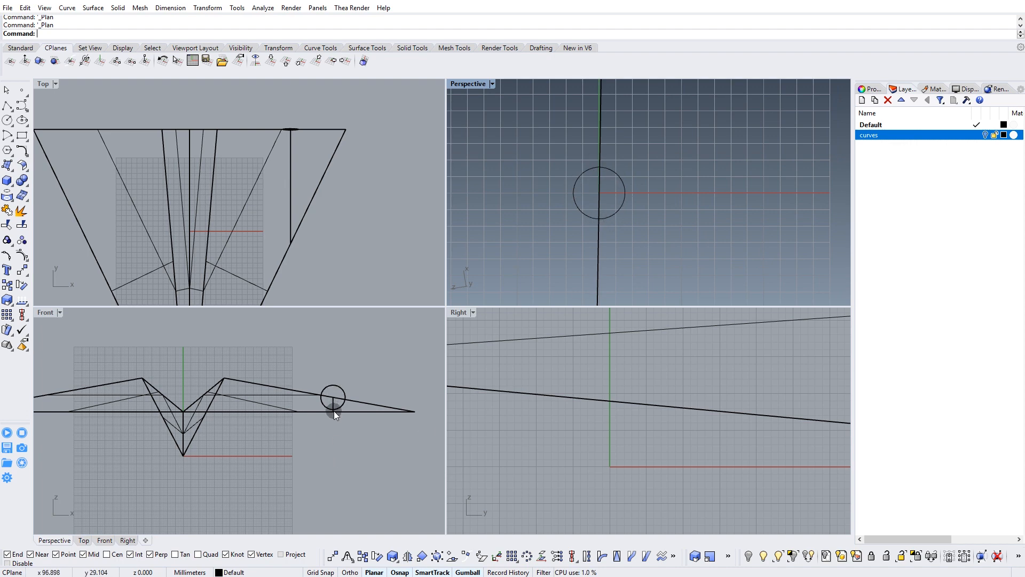
Change the Front viewport to a Perspective view and set its display mode to Shaded.
{"action": "scroll", "coordinate": [334, 419], "scroll_direction": "up", "scroll_amount": 4}
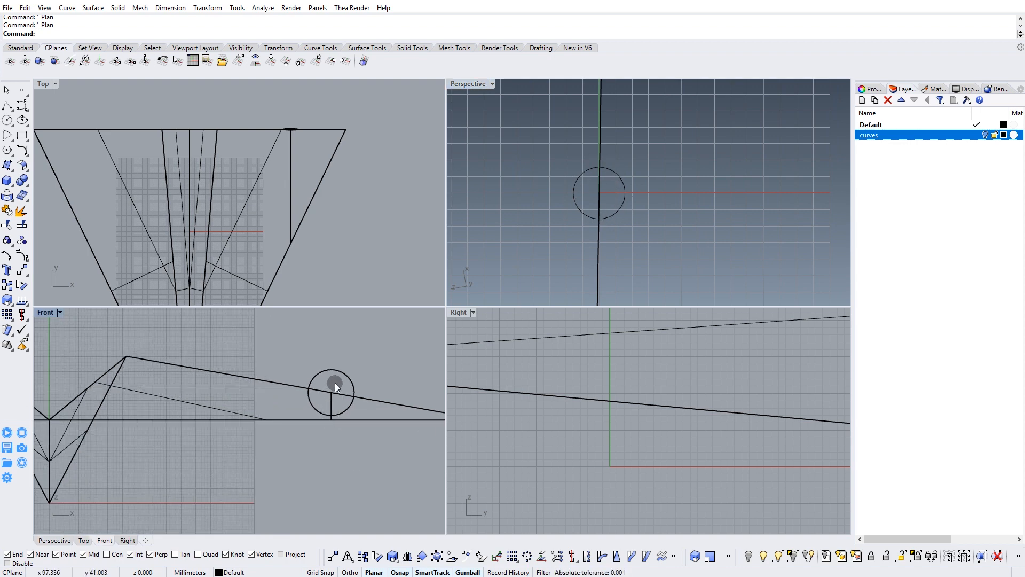
{"action": "right_click_drag", "start_coordinate": [332, 396], "coordinate": [298, 392]}
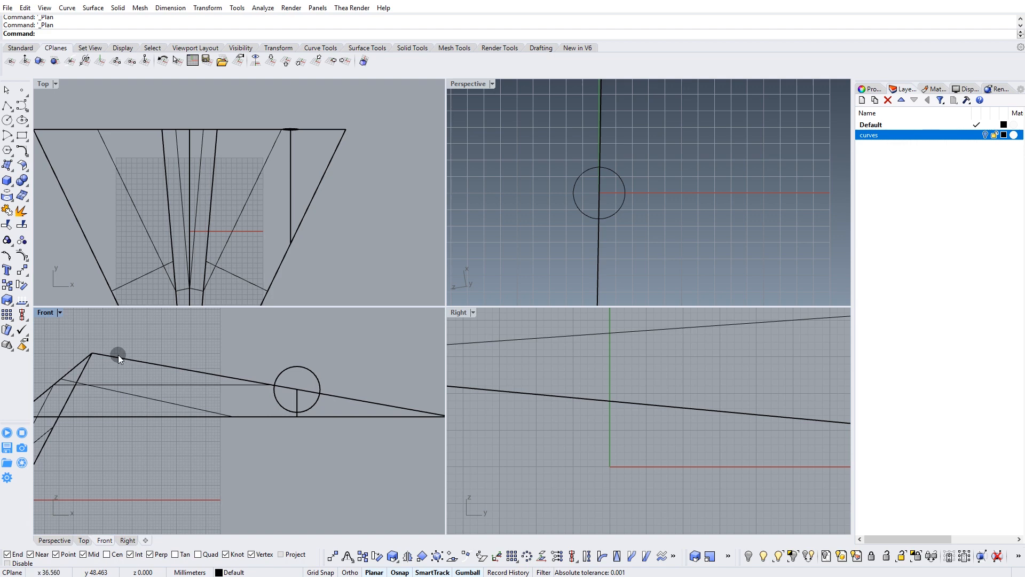
{"action": "left_click", "coordinate": [58, 313]}
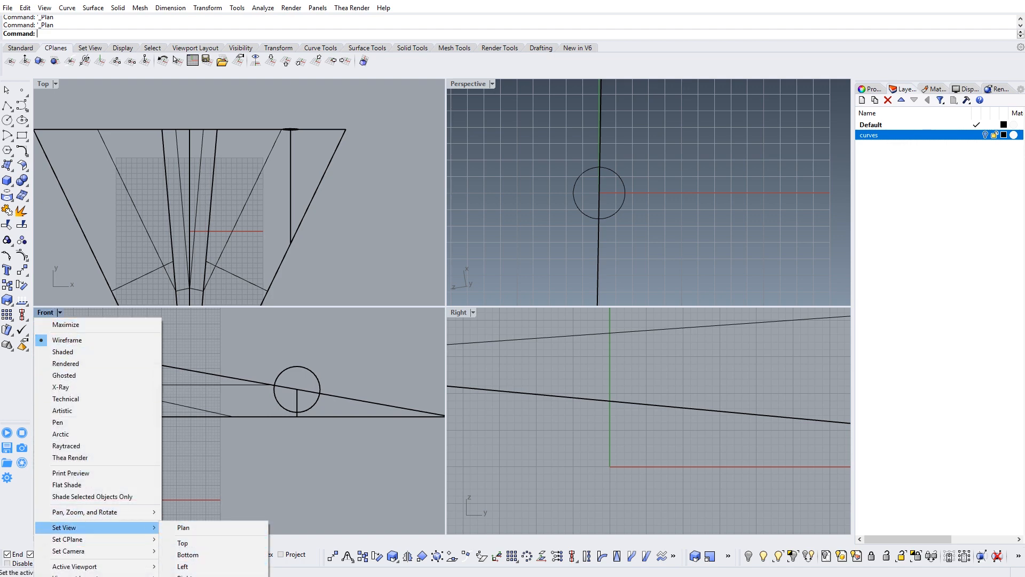
{"action": "left_click", "coordinate": [194, 576]}
{"action": "right_click_drag", "start_coordinate": [187, 457], "coordinate": [304, 349]}
{"action": "left_click", "coordinate": [78, 312]}
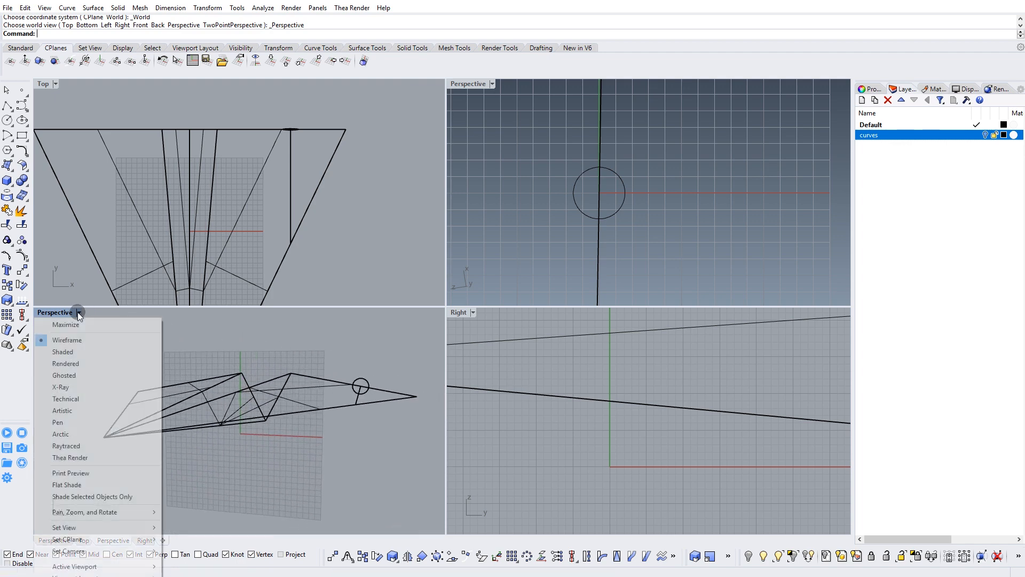
{"action": "left_click", "coordinate": [69, 348]}
{"action": "mouse_move", "coordinate": [289, 408]}
{"action": "right_mouse_down"}
{"action": "mouse_move", "coordinate": [328, 413]}
{"action": "mouse_move", "coordinate": [418, 348]}
{"action": "mouse_move", "coordinate": [347, 376]}
{"action": "right_mouse_up"}
Rotate the split-off wing tip upward by about 55° in the plan view, centred on its cut edge.
{"action": "left_click", "coordinate": [171, 438]}
{"action": "right_click_drag", "start_coordinate": [197, 455], "coordinate": [236, 452]}
{"action": "right_click_drag", "start_coordinate": [565, 212], "coordinate": [555, 234]}
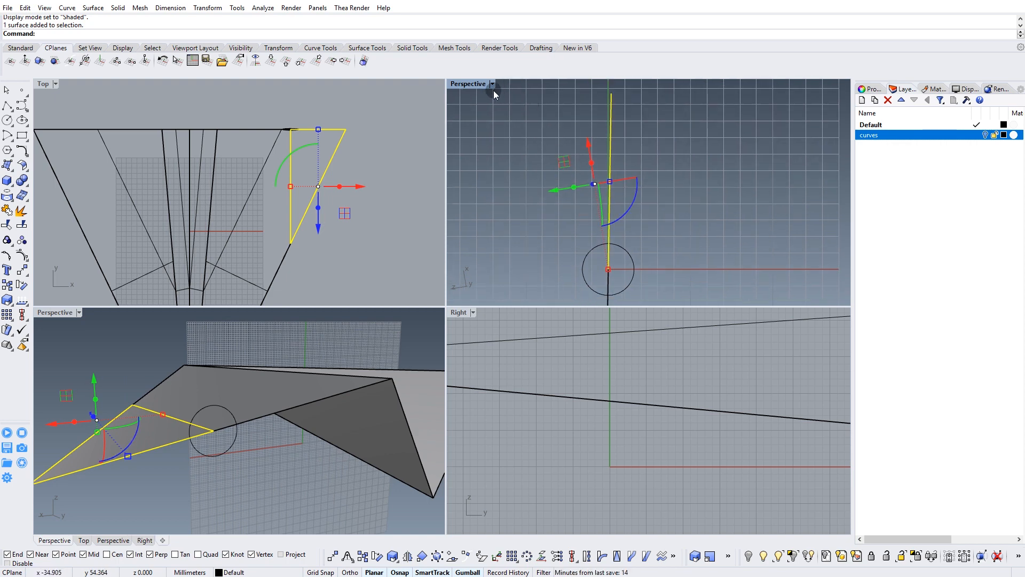
{"action": "right_click_drag", "start_coordinate": [621, 236], "coordinate": [628, 207]}
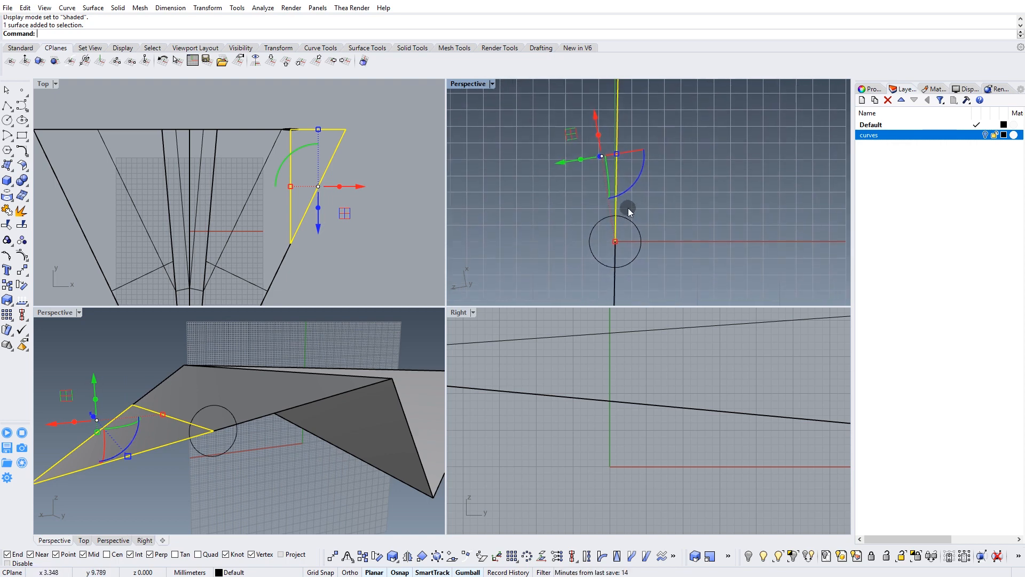
{"action": "left_click", "coordinate": [383, 556]}
{"action": "left_click", "coordinate": [618, 238]}
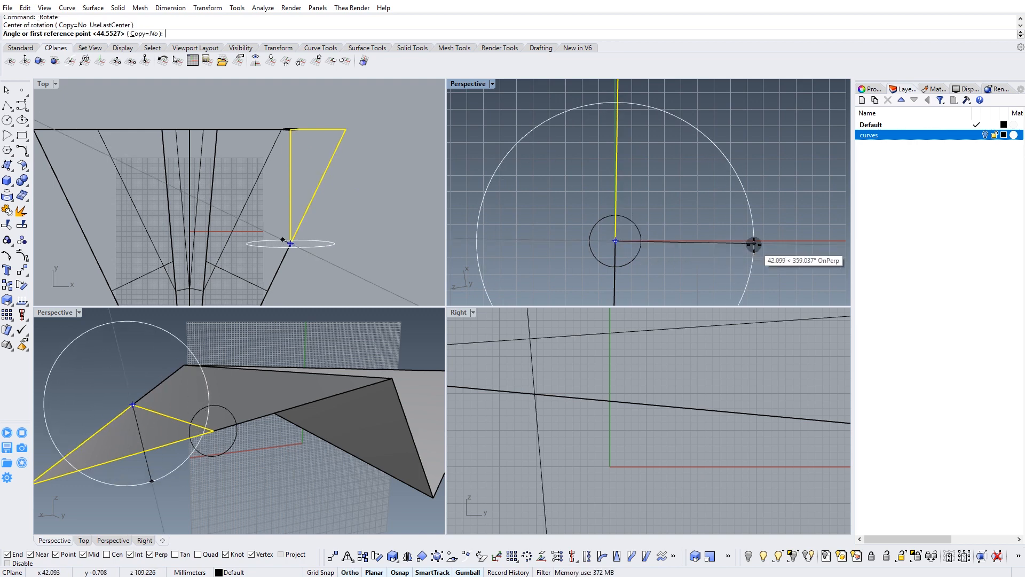
{"action": "left_click", "coordinate": [757, 240]}
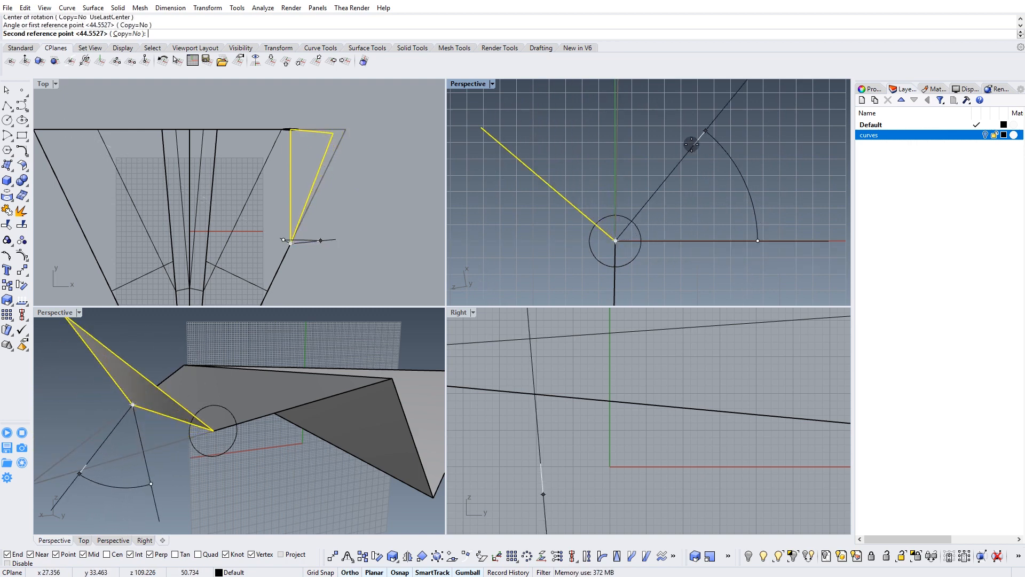
{"action": "right_click_drag", "start_coordinate": [286, 383], "coordinate": [240, 391]}
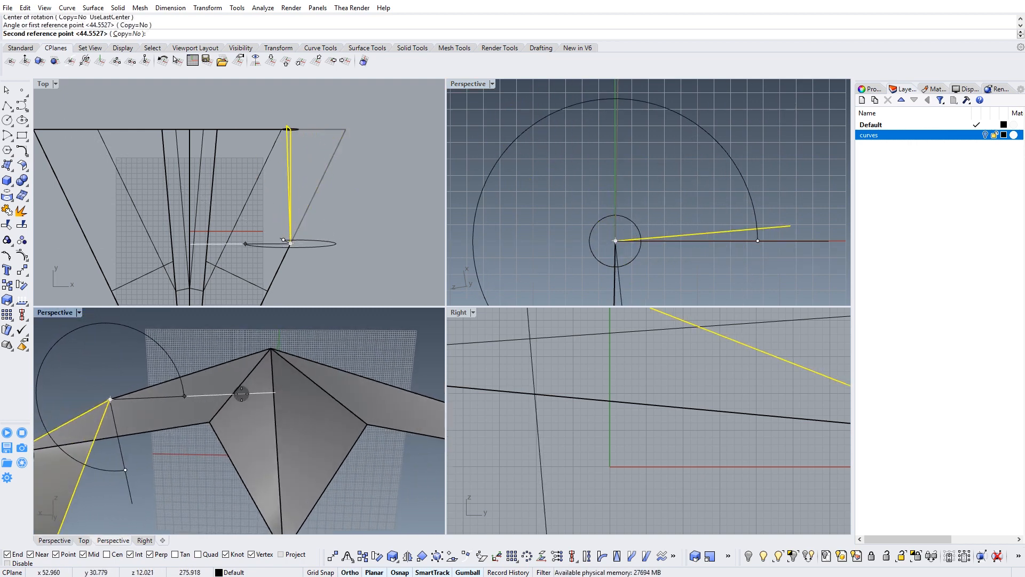
{"action": "right_click_drag", "start_coordinate": [646, 201], "coordinate": [717, 192], "text": "shift"}
{"action": "right_click_drag", "start_coordinate": [122, 404], "coordinate": [292, 348]}
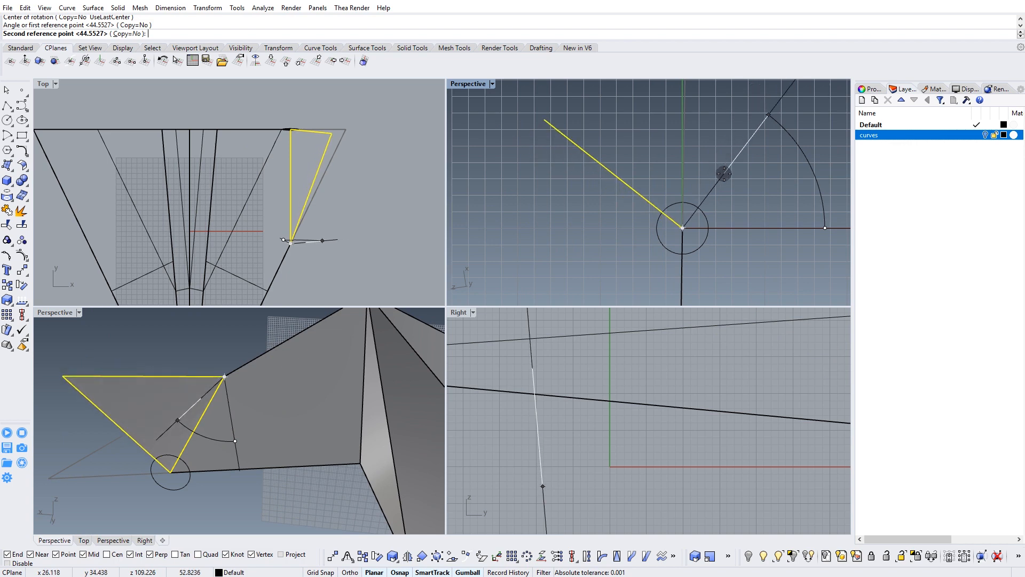
{"action": "scroll", "coordinate": [331, 396], "scroll_direction": "down", "scroll_amount": 4}
{"action": "right_click_drag", "start_coordinate": [332, 411], "coordinate": [278, 400]}
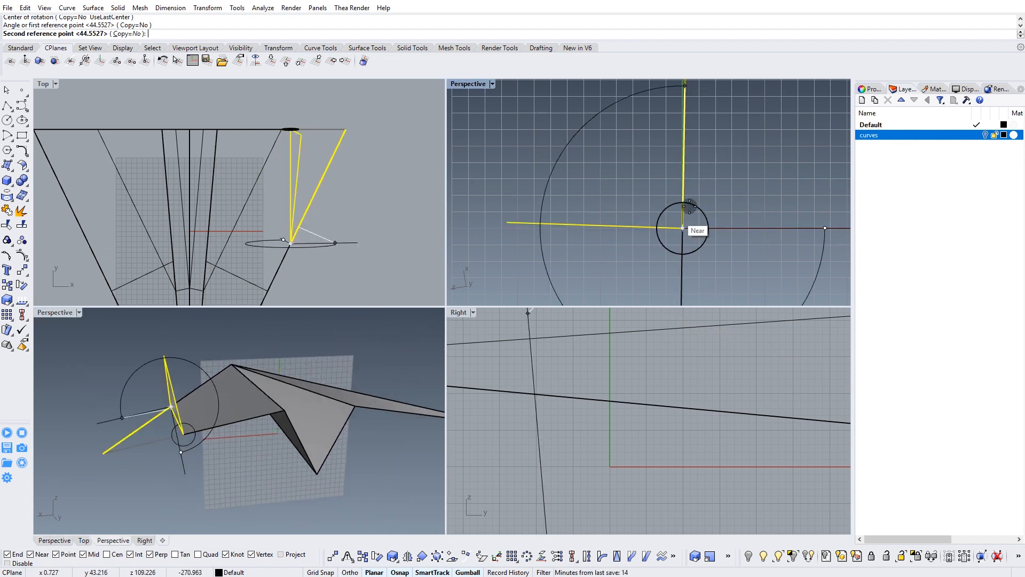
{"action": "left_click", "coordinate": [717, 181]}
{"action": "left_click", "coordinate": [357, 377]}
{"action": "right_click_drag", "start_coordinate": [357, 377], "coordinate": [235, 443]}
Switch the plan viewport back to a Perspective view and reset its construction plane to World Top.
{"action": "right_click_drag", "start_coordinate": [655, 174], "coordinate": [681, 172]}
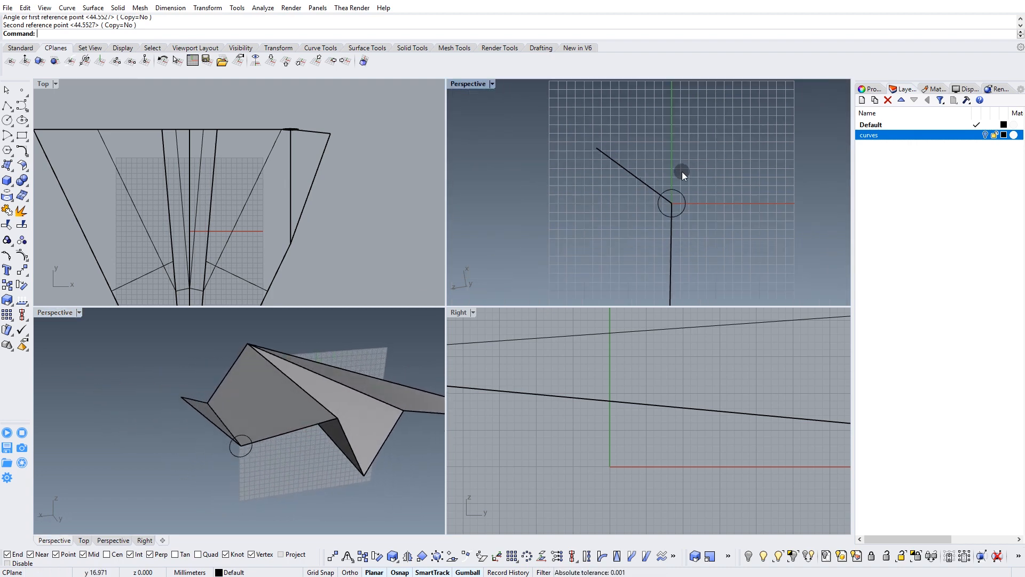
{"action": "right_click_drag", "start_coordinate": [767, 230], "coordinate": [609, 197]}
{"action": "left_click", "coordinate": [492, 84]}
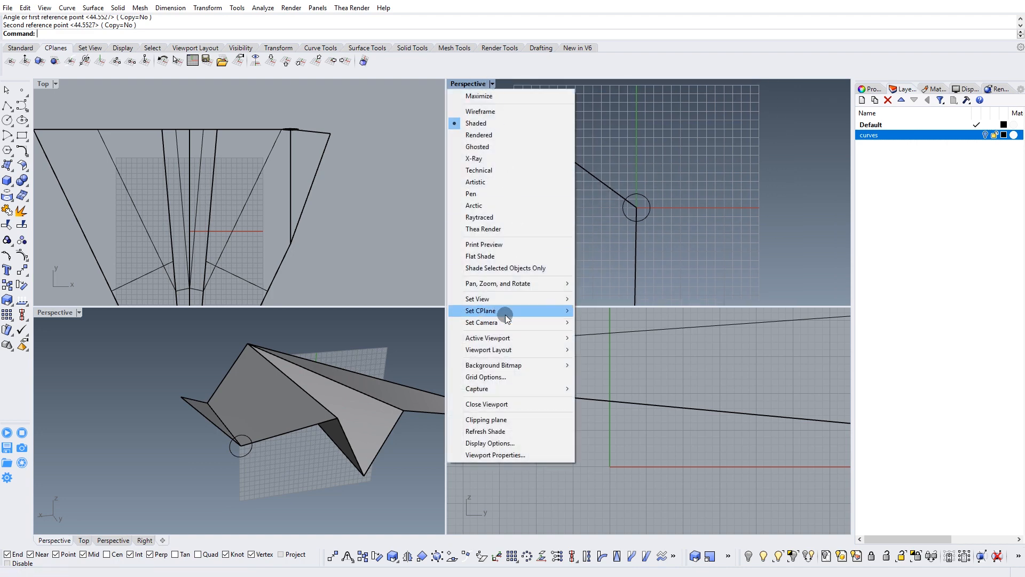
{"action": "mouse_move", "coordinate": [517, 301]}
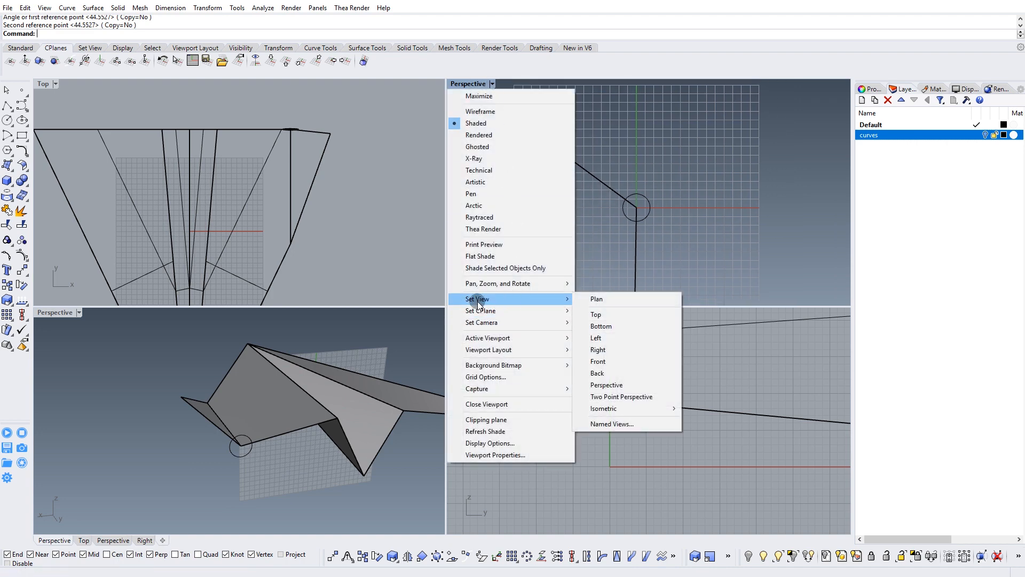
{"action": "left_click", "coordinate": [607, 384]}
{"action": "right_click_drag", "start_coordinate": [610, 197], "coordinate": [570, 202]}
{"action": "right_click_drag", "start_coordinate": [668, 181], "coordinate": [552, 218]}
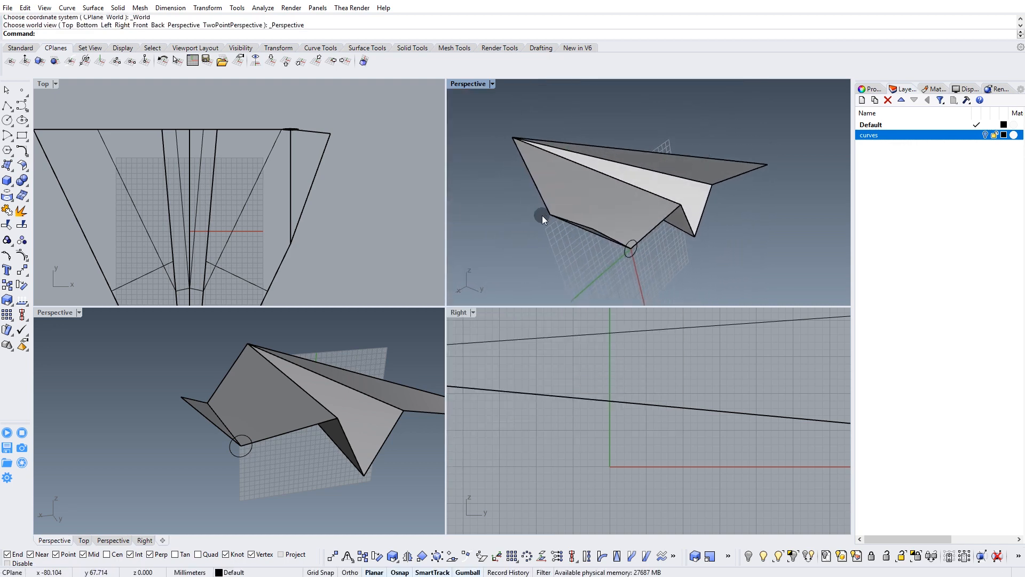
{"action": "left_click", "coordinate": [273, 59]}
{"action": "right_click_drag", "start_coordinate": [705, 220], "coordinate": [609, 281]}
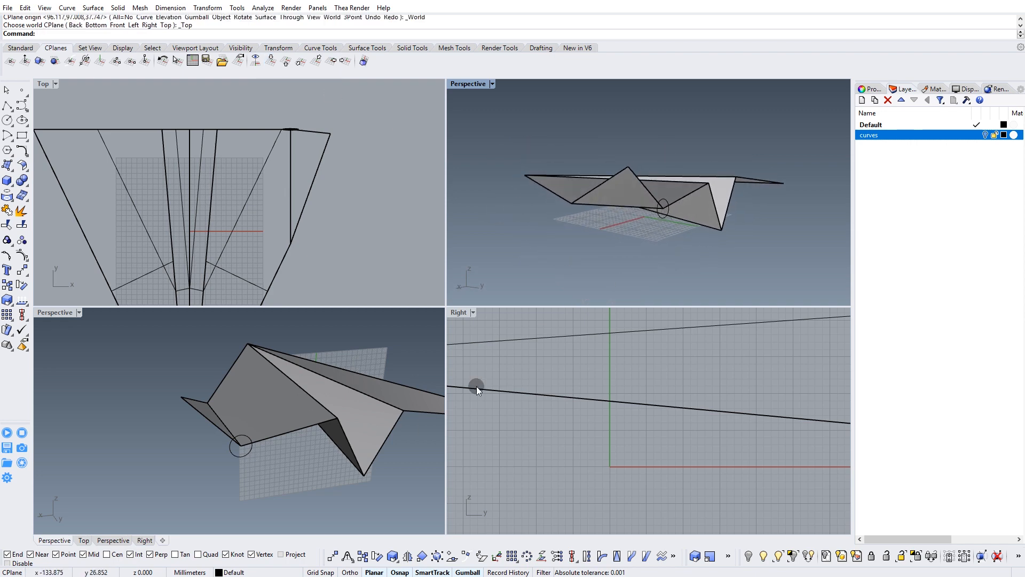
Switch the Perspective viewport that replaced the Front view back to Front and set its display mode to Wireframe.
{"action": "right_click_drag", "start_coordinate": [527, 352], "coordinate": [541, 363]}
{"action": "right_click_drag", "start_coordinate": [238, 380], "coordinate": [219, 380]}
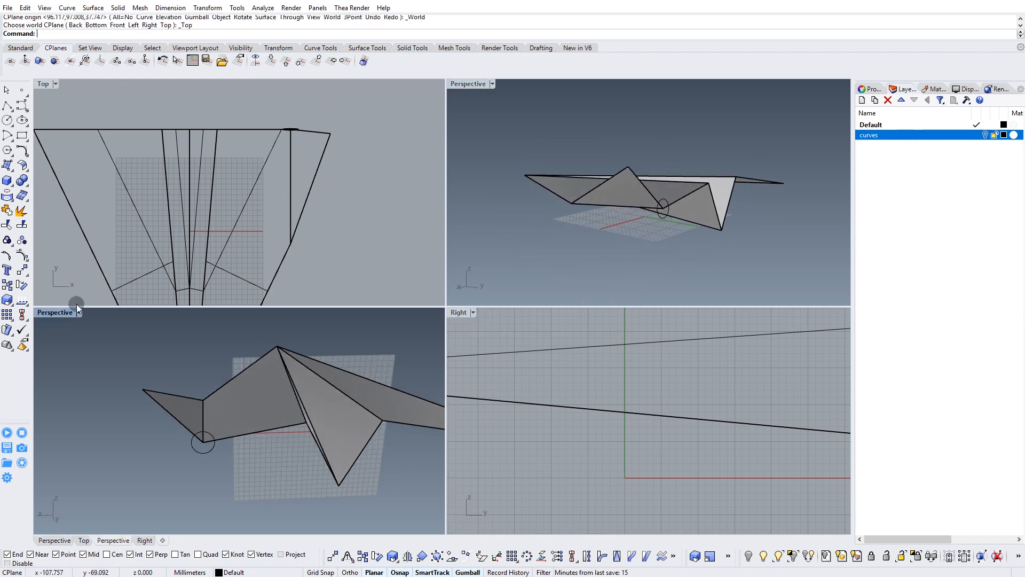
{"action": "left_click", "coordinate": [79, 313]}
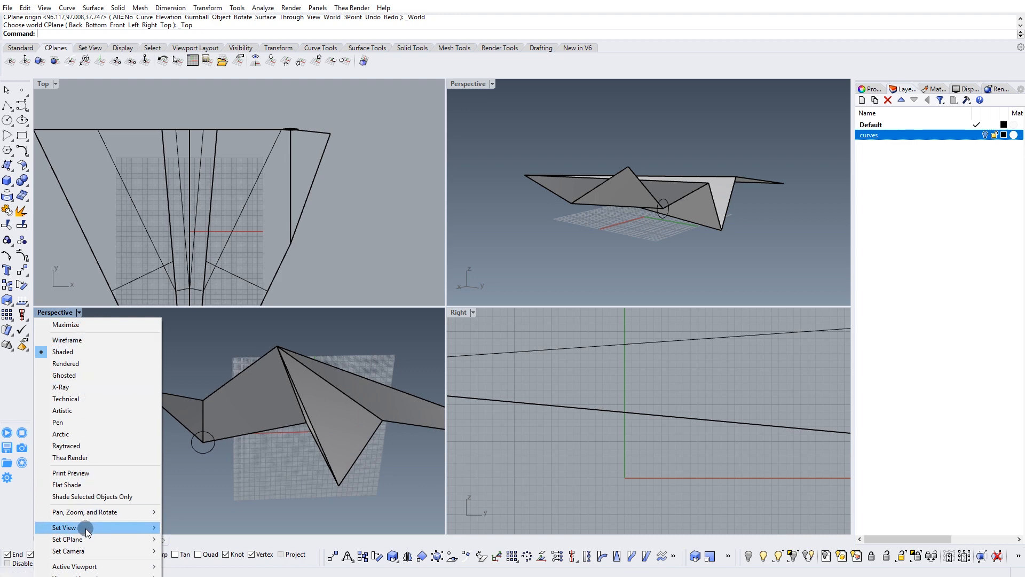
{"action": "mouse_move", "coordinate": [108, 528]}
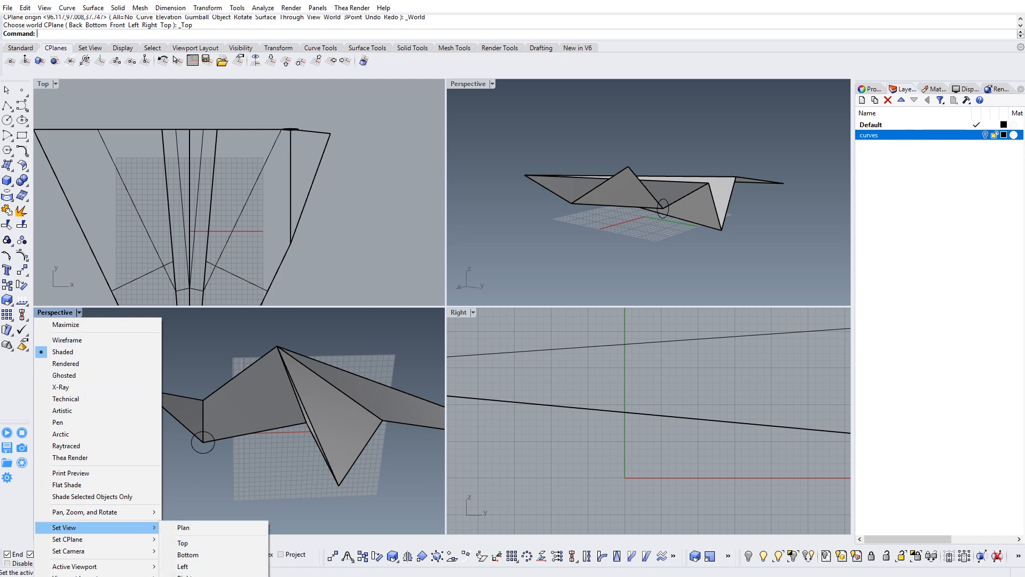
{"action": "left_click", "coordinate": [187, 576]}
{"action": "left_click", "coordinate": [57, 313]}
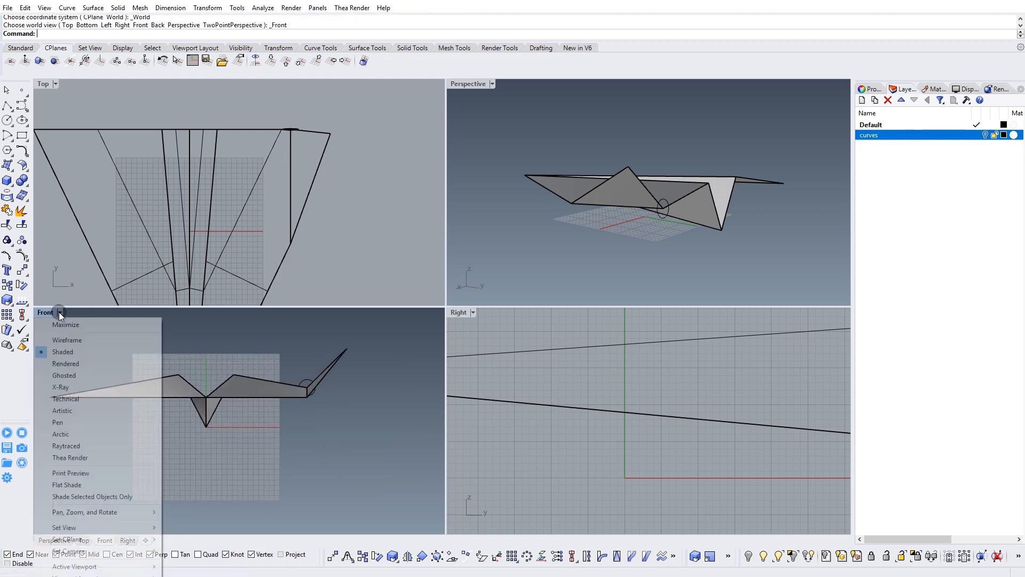
{"action": "left_click", "coordinate": [74, 344]}
Move the helper circle at the wing tip's cut edge to the curves layer.
{"action": "scroll", "coordinate": [332, 416], "scroll_direction": "up", "scroll_amount": 3}
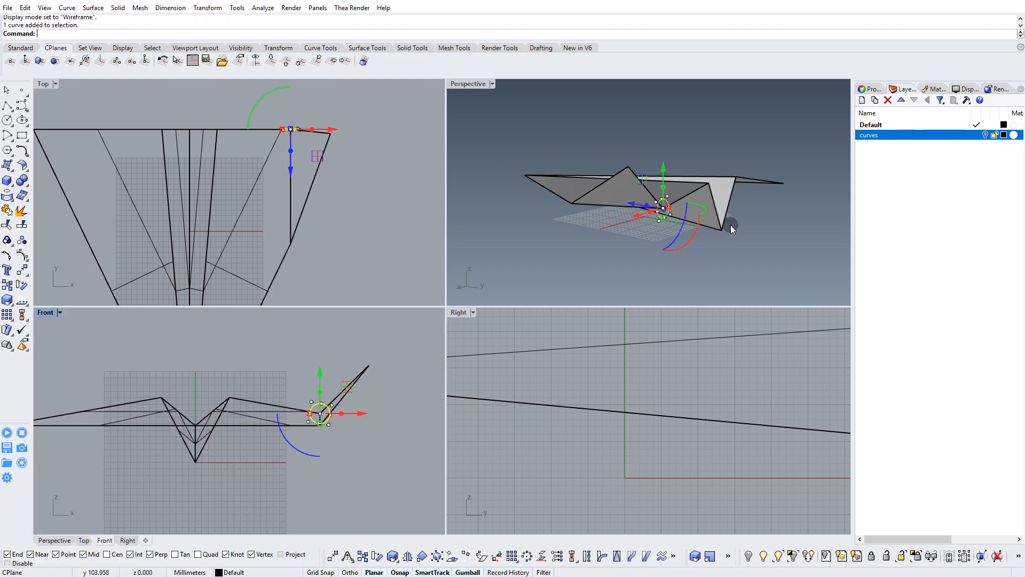
{"action": "right_click", "coordinate": [885, 139]}
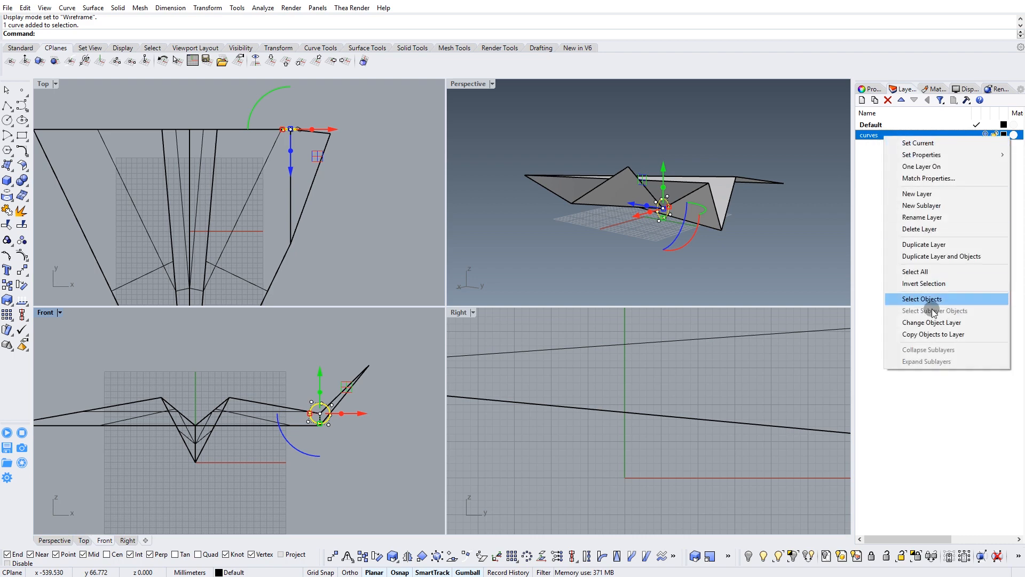
{"action": "left_click", "coordinate": [897, 322]}
Delete the unfolded wing surface on the opposite side of the paper airplane.
{"action": "right_click_drag", "start_coordinate": [767, 217], "coordinate": [630, 225]}
{"action": "left_click", "coordinate": [721, 168]}
{"action": "key", "text": "Delete"}
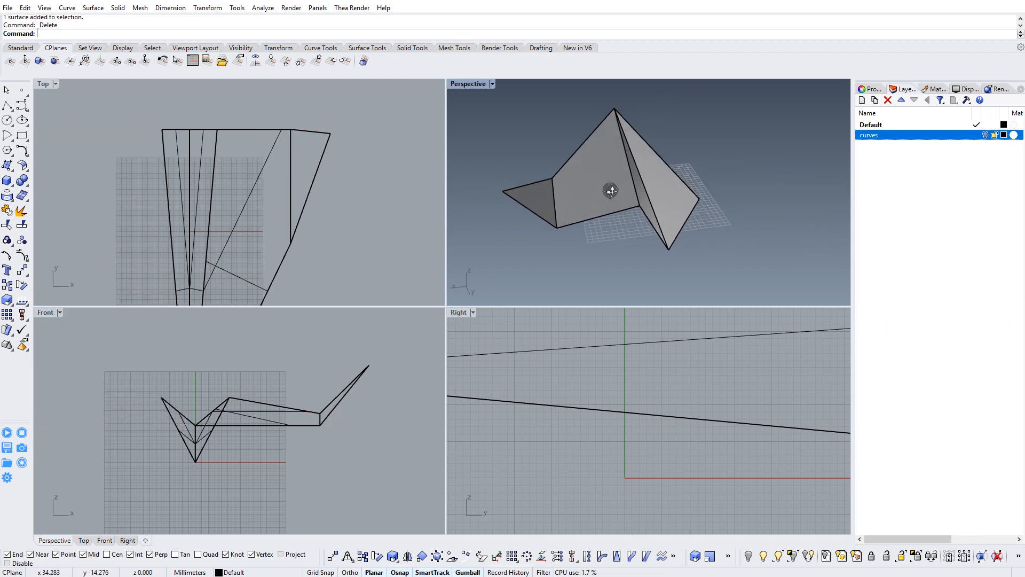
Mirror the wing surface and its folded tip across the airplane's centre line, keeping the originals.
{"action": "right_click_drag", "start_coordinate": [614, 184], "coordinate": [588, 212]}
{"action": "left_click_drag", "start_coordinate": [540, 248], "coordinate": [539, 251]}
{"action": "right_click_drag", "start_coordinate": [549, 179], "coordinate": [638, 252]}
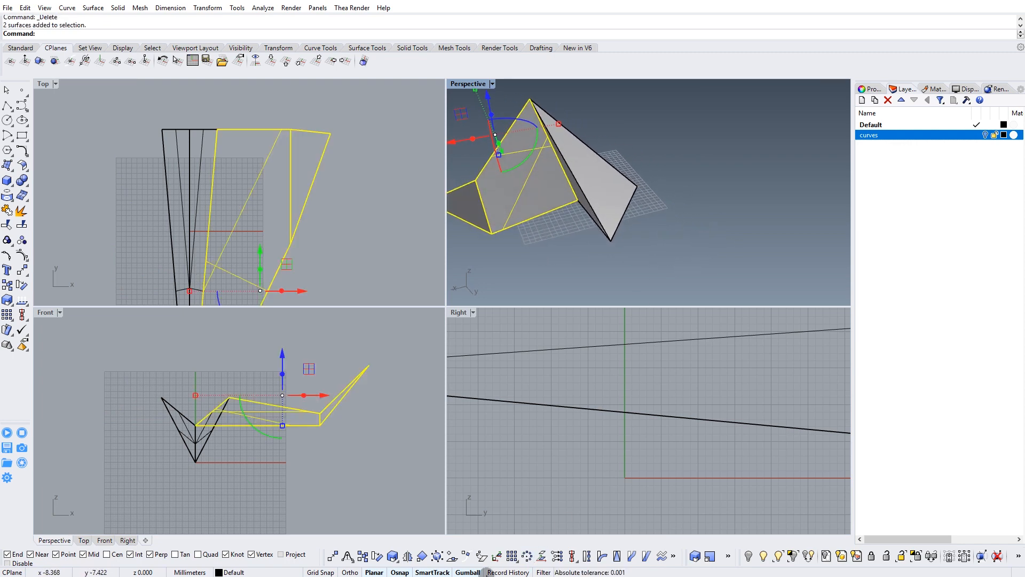
{"action": "left_click", "coordinate": [408, 556]}
{"action": "left_click", "coordinate": [612, 248]}
{"action": "left_click", "coordinate": [636, 267]}
{"action": "left_click", "coordinate": [670, 261]}
{"action": "right_click_drag", "start_coordinate": [671, 261], "coordinate": [625, 226]}
Draw a straight line across the airplane near the nose in the Top view, extending beyond both wing edges.
{"action": "right_click_drag", "start_coordinate": [219, 294], "coordinate": [290, 215]}
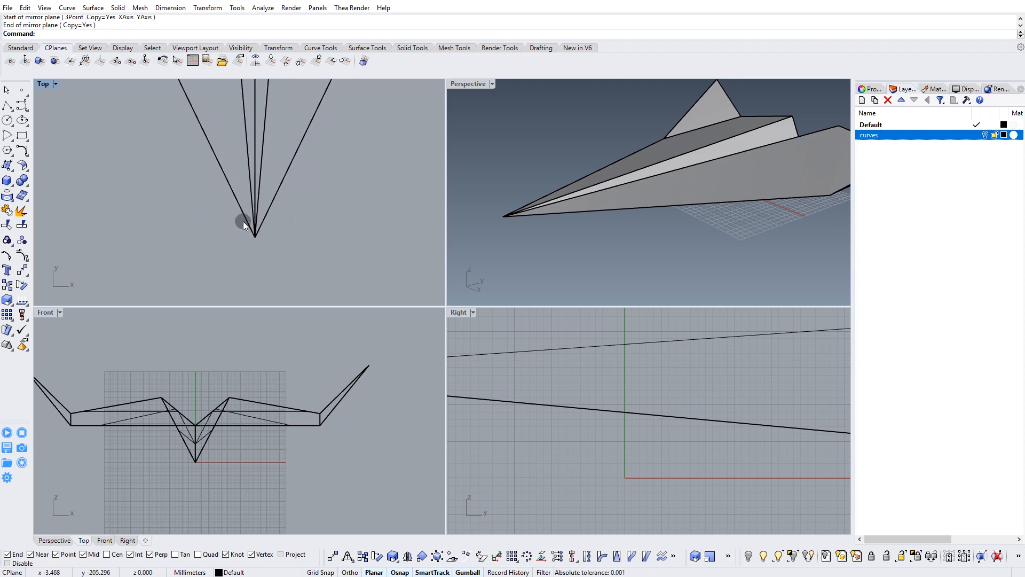
{"action": "scroll", "coordinate": [537, 237], "scroll_direction": "up", "scroll_amount": 5}
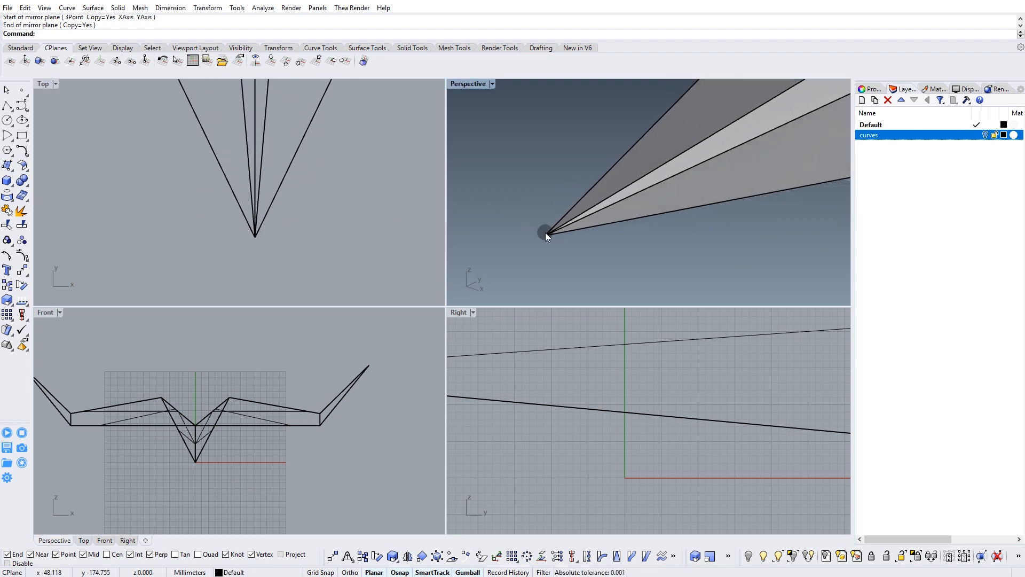
{"action": "right_click_drag", "start_coordinate": [286, 191], "coordinate": [283, 214]}
{"action": "right_click_drag", "start_coordinate": [215, 206], "coordinate": [206, 226]}
{"action": "left_click", "coordinate": [137, 199]}
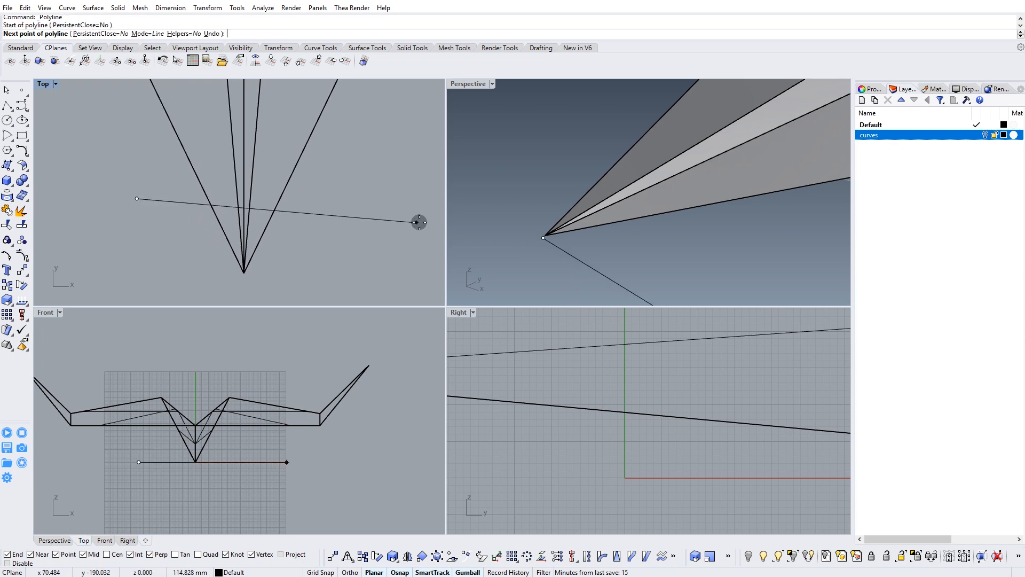
{"action": "right_click", "coordinate": [361, 201]}
Reposition the line along the airplane's length so it crosses just behind the nose tip.
{"action": "left_click_drag", "start_coordinate": [358, 174], "coordinate": [317, 246]}
{"action": "right_click_drag", "start_coordinate": [309, 216], "coordinate": [305, 251]}
{"action": "left_click_drag", "start_coordinate": [268, 205], "coordinate": [269, 157]}
{"action": "right_click_drag", "start_coordinate": [270, 158], "coordinate": [260, 176]}
{"action": "right_click_drag", "start_coordinate": [630, 205], "coordinate": [614, 159]}
{"action": "right_click_drag", "start_coordinate": [345, 204], "coordinate": [270, 191]}
{"action": "scroll", "coordinate": [320, 169], "scroll_direction": "down", "scroll_amount": 14}
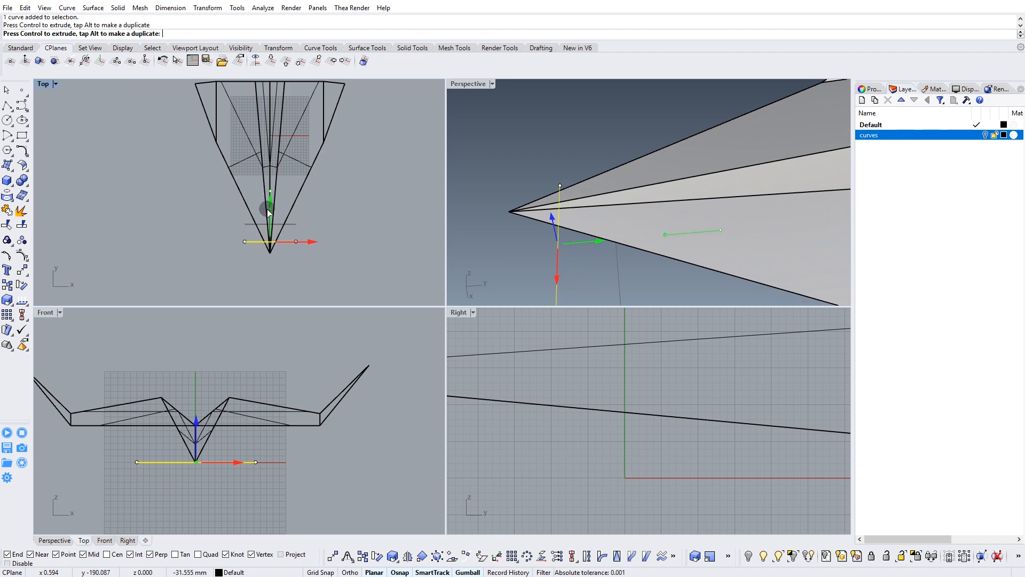
{"action": "scroll", "coordinate": [277, 247], "scroll_direction": "up", "scroll_amount": 10}
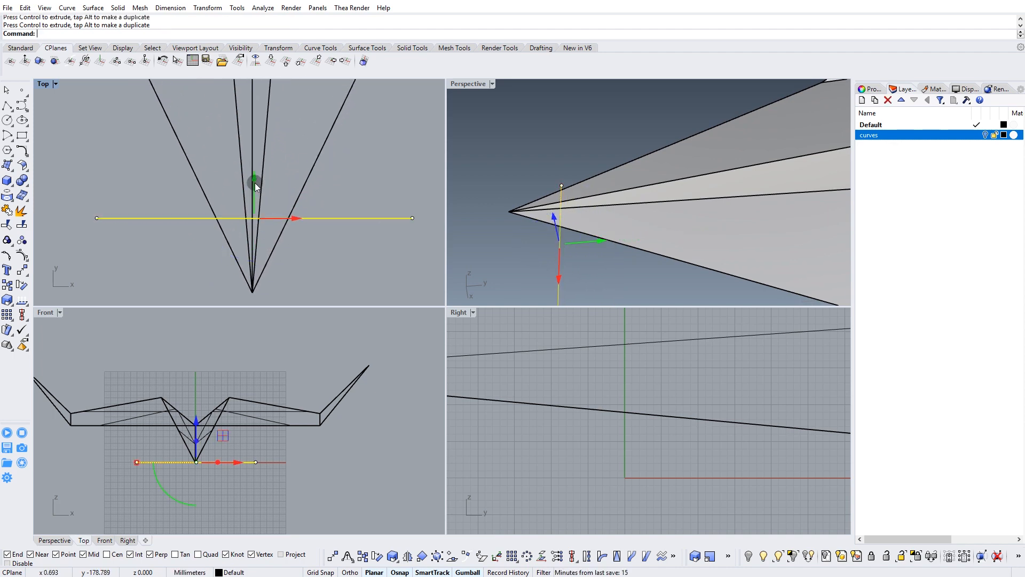
{"action": "left_click_drag", "start_coordinate": [255, 187], "coordinate": [254, 199]}
{"action": "scroll", "coordinate": [253, 232], "scroll_direction": "down", "scroll_amount": 1}
{"action": "scroll", "coordinate": [254, 233], "scroll_direction": "up", "scroll_amount": 6}
{"action": "right_click_drag", "start_coordinate": [268, 246], "coordinate": [261, 186]}
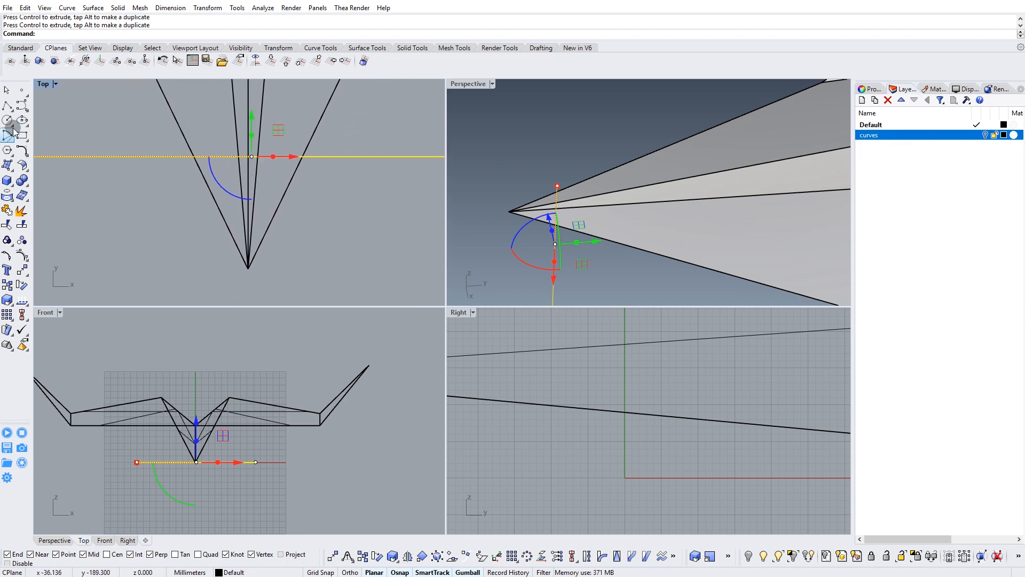
Trim the nose tip off all surfaces with the line as cutter and delete the line.
{"action": "left_click", "coordinate": [8, 226]}
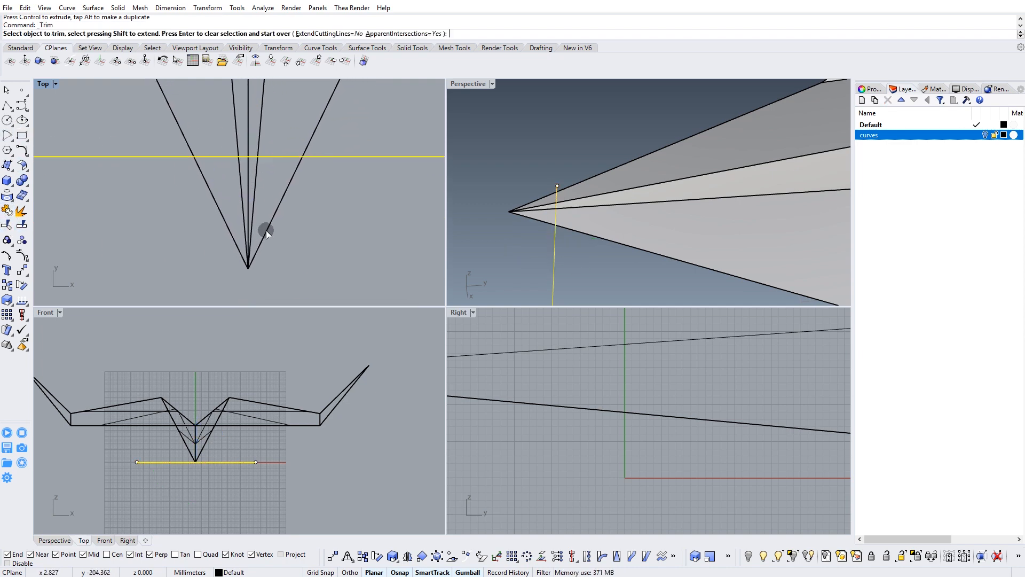
{"action": "left_click", "coordinate": [254, 204]}
{"action": "left_click_drag", "start_coordinate": [326, 196], "coordinate": [261, 231]}
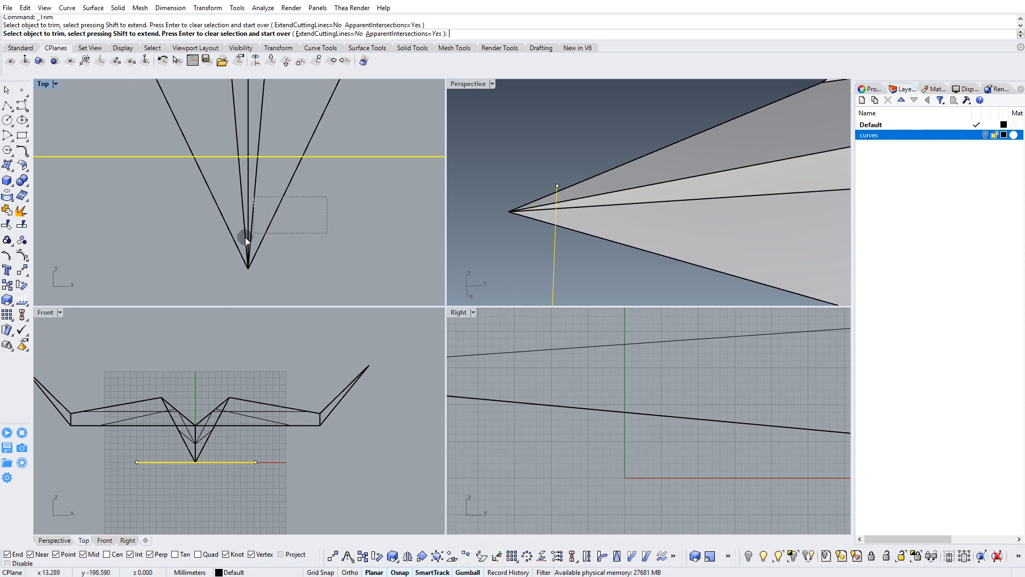
{"action": "left_click_drag", "start_coordinate": [148, 283], "coordinate": [148, 282]}
{"action": "scroll", "coordinate": [242, 251], "scroll_direction": "down", "scroll_amount": 5}
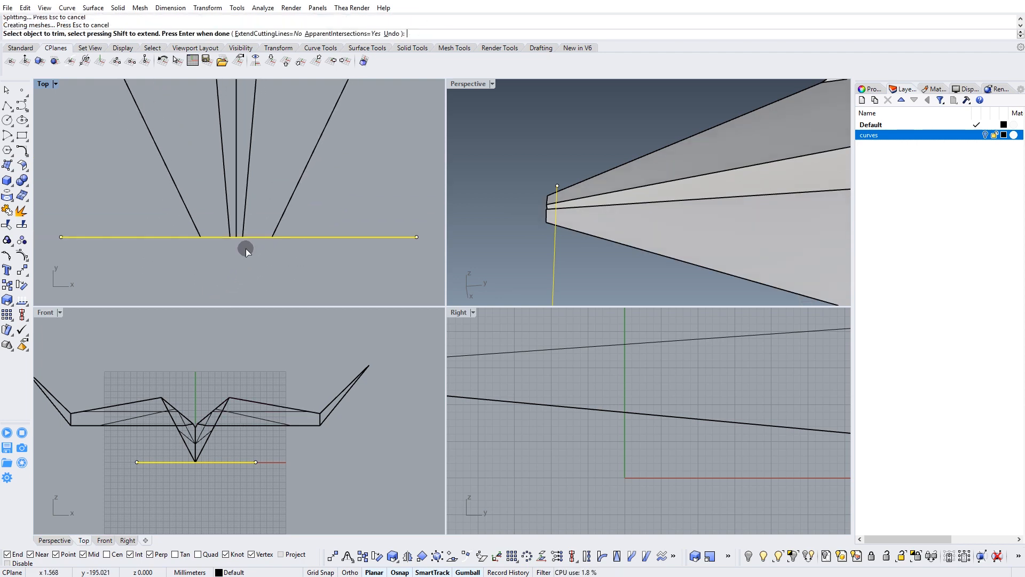
{"action": "right_click_drag", "start_coordinate": [534, 192], "coordinate": [668, 202]}
{"action": "key", "text": "Return"}
{"action": "left_click", "coordinate": [673, 254]}
{"action": "key", "text": "Delete"}
Maximize the Perspective viewport and join the six airplane surfaces into one polysurface.
{"action": "right_click_drag", "start_coordinate": [673, 253], "coordinate": [611, 184]}
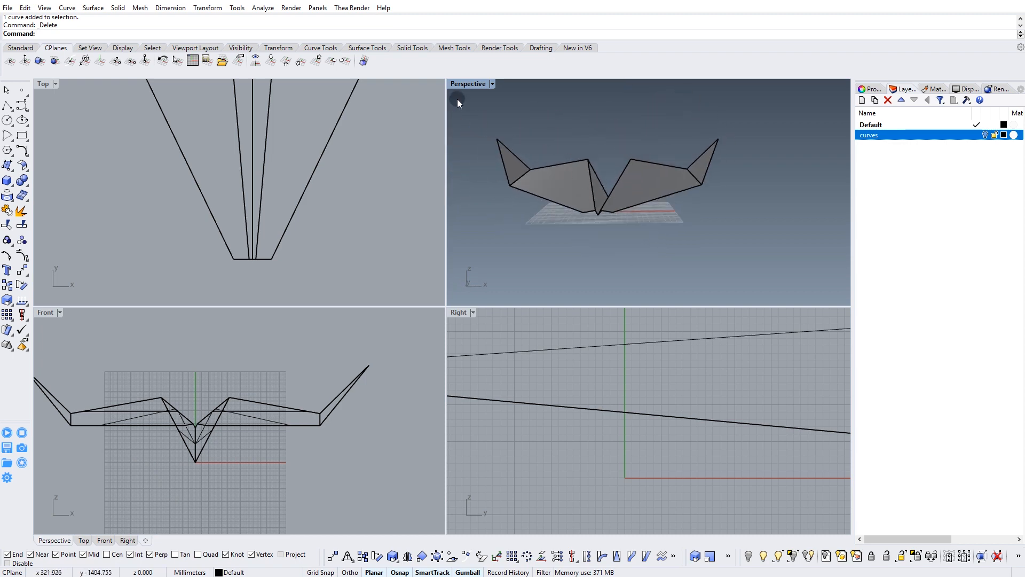
{"action": "double_click", "coordinate": [464, 85]}
{"action": "left_click_drag", "start_coordinate": [436, 342], "coordinate": [610, 373]}
{"action": "right_click_drag", "start_coordinate": [610, 373], "coordinate": [374, 283]}
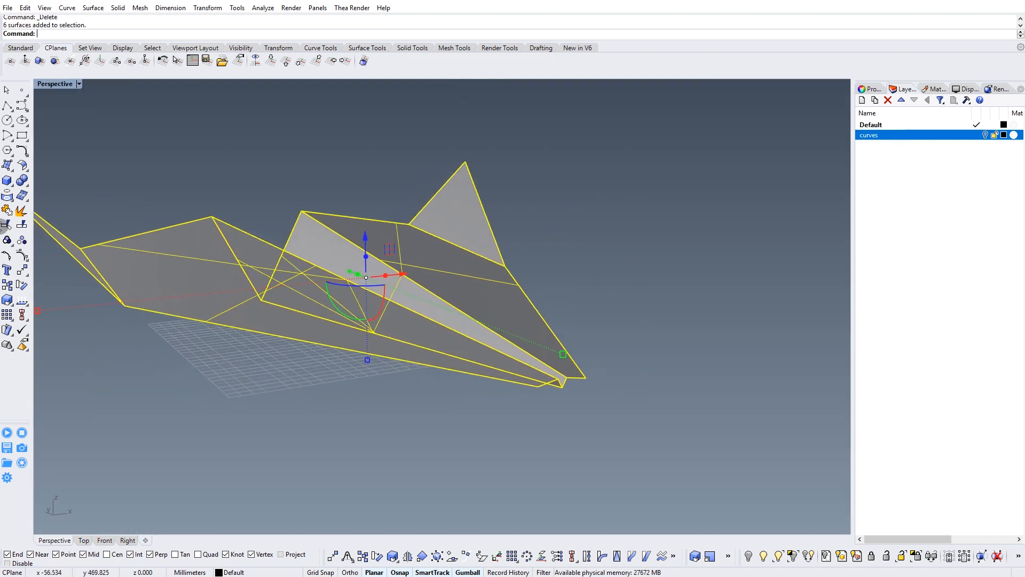
{"action": "left_click", "coordinate": [8, 209]}
{"action": "right_click_drag", "start_coordinate": [327, 240], "coordinate": [421, 257]}
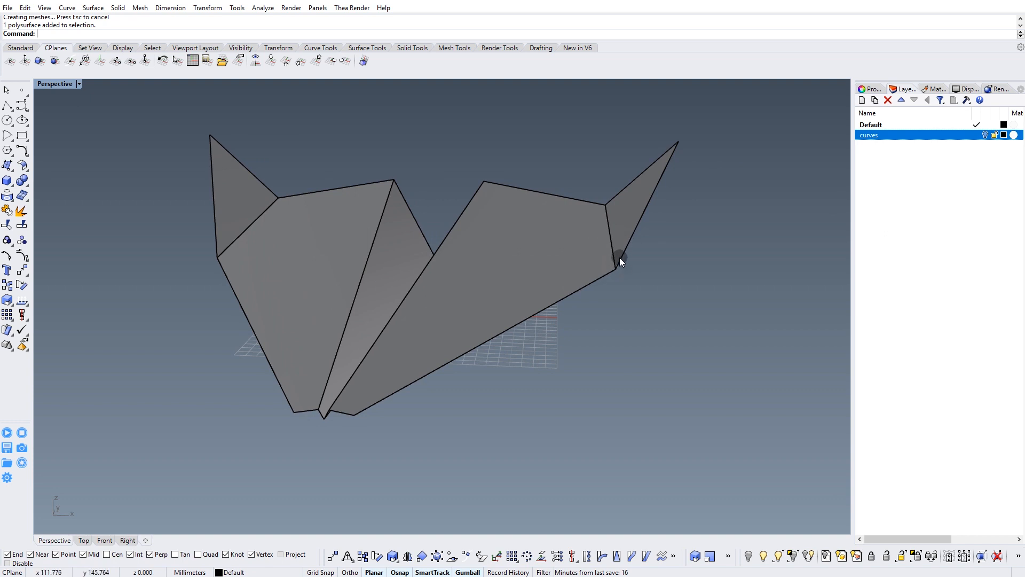
Start an edge fillet of radius 1 on the airplane's lower centre fold with the preview turned on.
{"action": "right_click_drag", "start_coordinate": [514, 217], "coordinate": [601, 207]}
{"action": "right_click_drag", "start_coordinate": [410, 283], "coordinate": [412, 234]}
{"action": "left_click", "coordinate": [409, 48]}
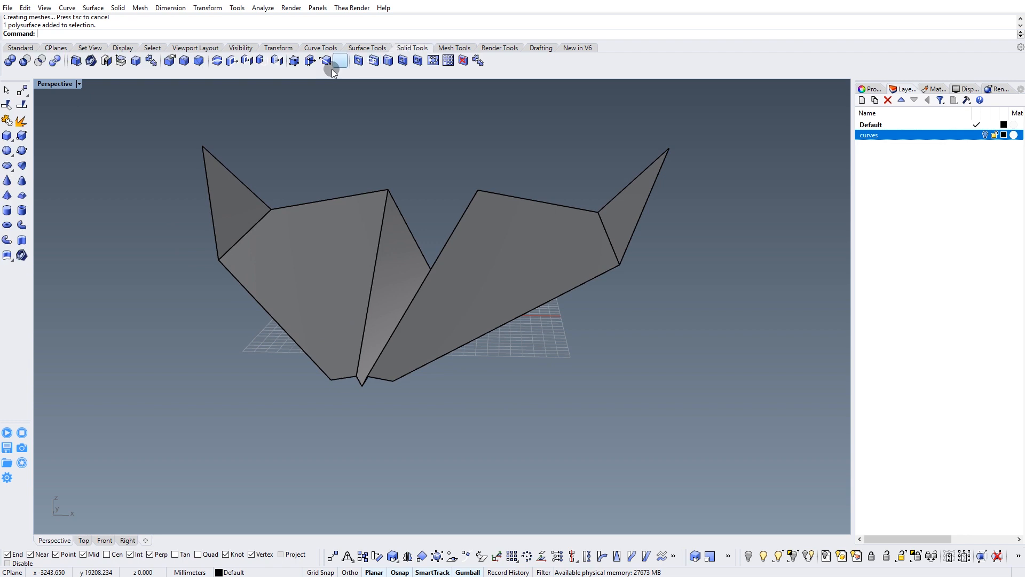
{"action": "left_click", "coordinate": [185, 62]}
{"action": "mouse_move", "coordinate": [387, 374]}
{"action": "right_mouse_down"}
{"action": "mouse_move", "coordinate": [400, 393]}
{"action": "mouse_move", "coordinate": [406, 370]}
{"action": "right_mouse_up"}
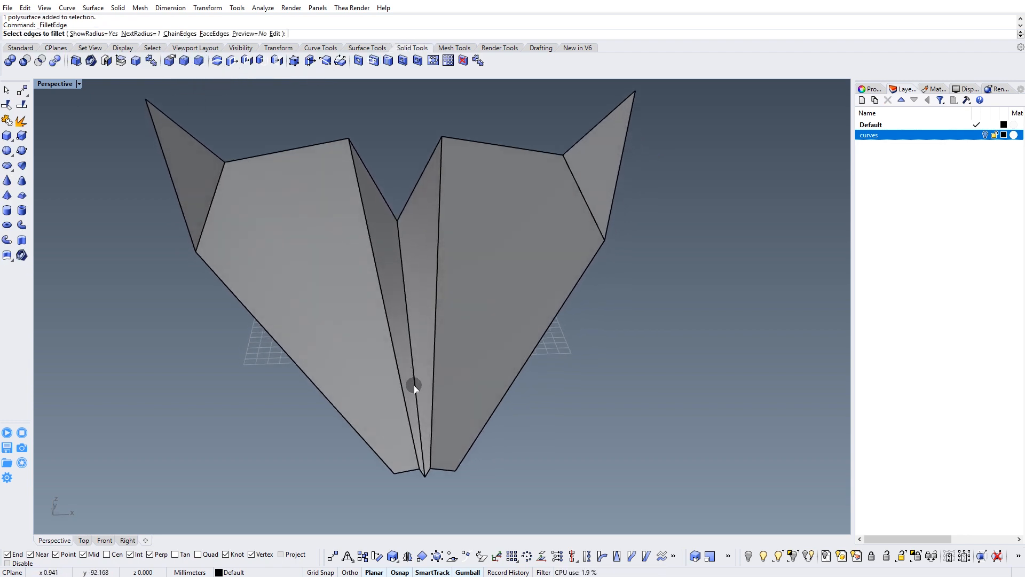
{"action": "left_click", "coordinate": [415, 386]}
{"action": "right_click_drag", "start_coordinate": [414, 428], "coordinate": [394, 377]}
{"action": "scroll", "coordinate": [409, 309], "scroll_direction": "up", "scroll_amount": 3}
{"action": "scroll", "coordinate": [409, 309], "scroll_direction": "up", "scroll_amount": 2}
{"action": "key", "text": "Return"}
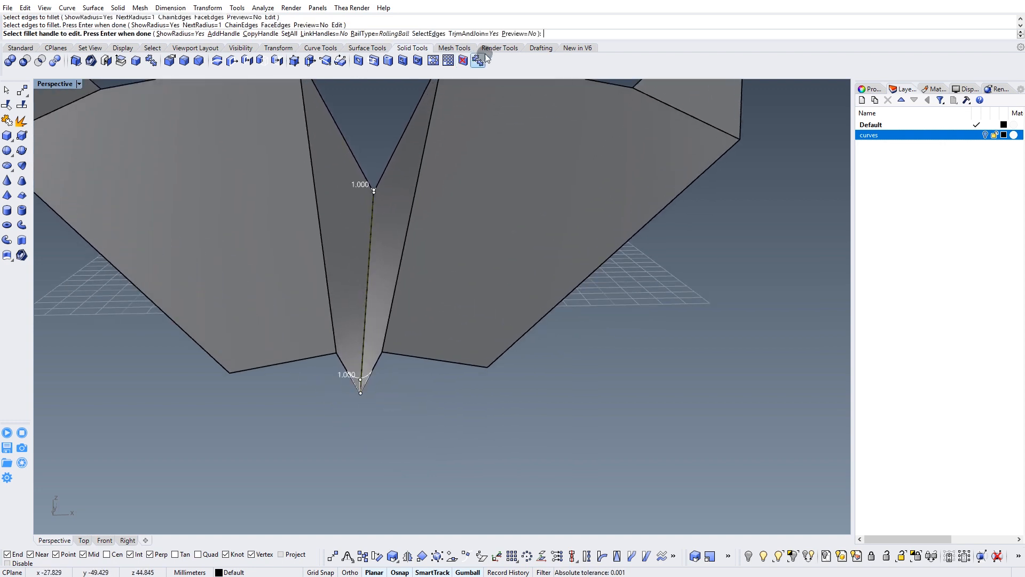
{"action": "left_click", "coordinate": [512, 34]}
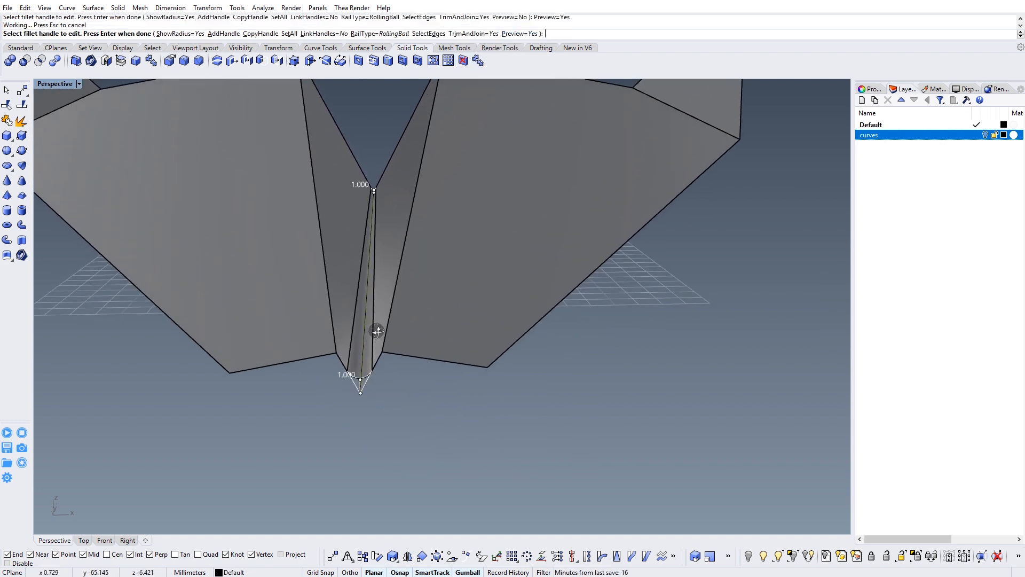
Set the fillet radius at the nose end of the lower centre fold to 1.3.
{"action": "scroll", "coordinate": [378, 326], "scroll_direction": "down", "scroll_amount": 4}
{"action": "scroll", "coordinate": [398, 281], "scroll_direction": "up", "scroll_amount": 1}
{"action": "scroll", "coordinate": [403, 272], "scroll_direction": "up", "scroll_amount": 2}
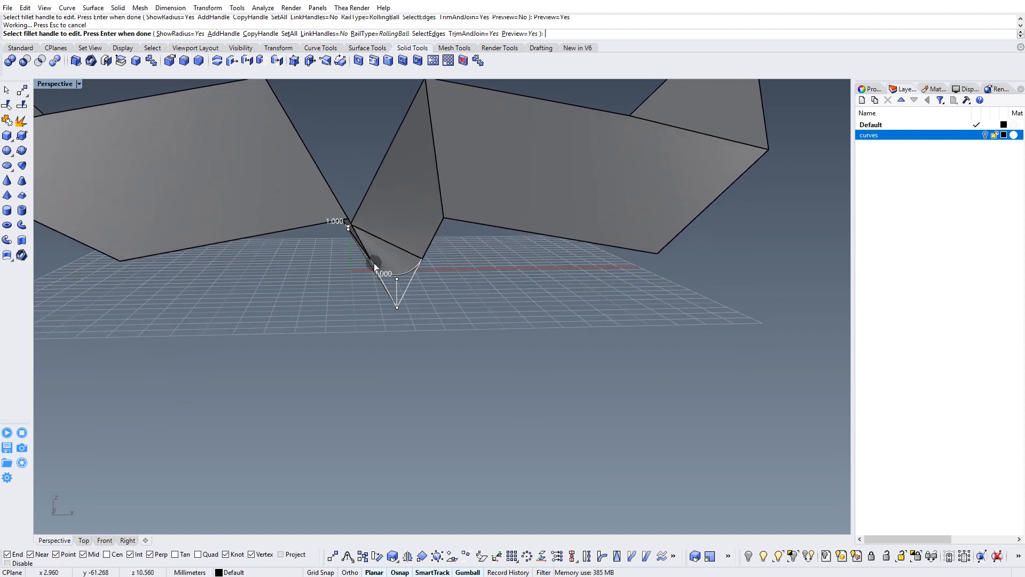
{"action": "right_click_drag", "start_coordinate": [386, 267], "coordinate": [388, 269]}
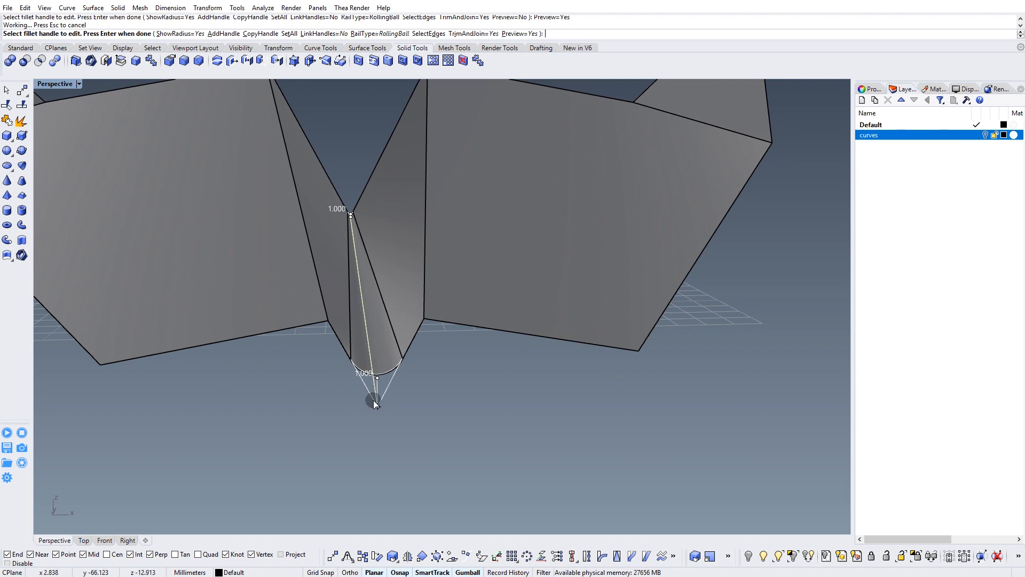
{"action": "left_click", "coordinate": [378, 377]}
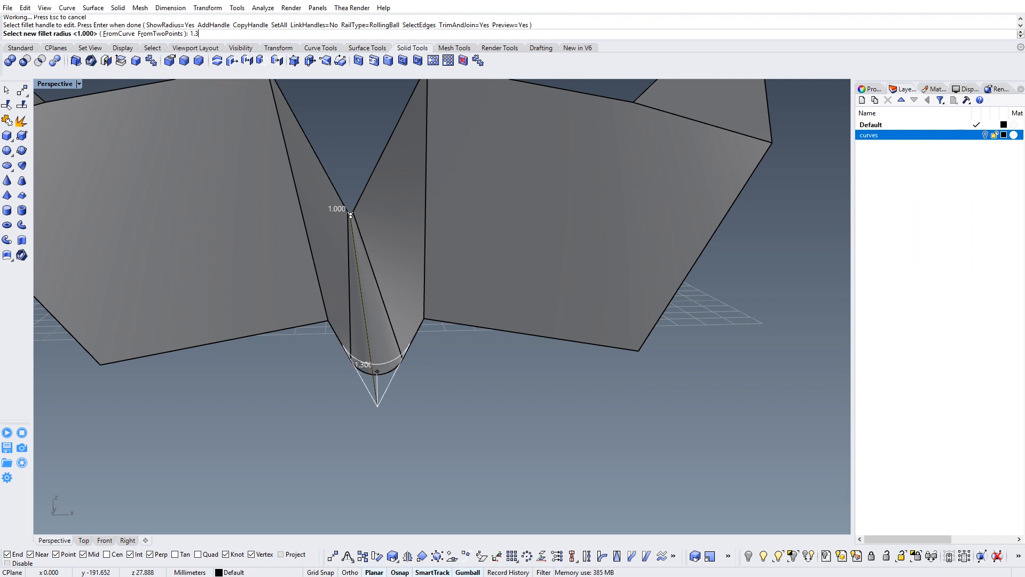
{"action": "type", "text": "1.3"}
{"action": "key", "text": "Return"}
Set the fillet radius at the tail end of the lower centre fold to 4 and apply the fillet.
{"action": "right_click_drag", "start_coordinate": [398, 216], "coordinate": [579, 287]}
{"action": "scroll", "coordinate": [606, 393], "scroll_direction": "up", "scroll_amount": 5}
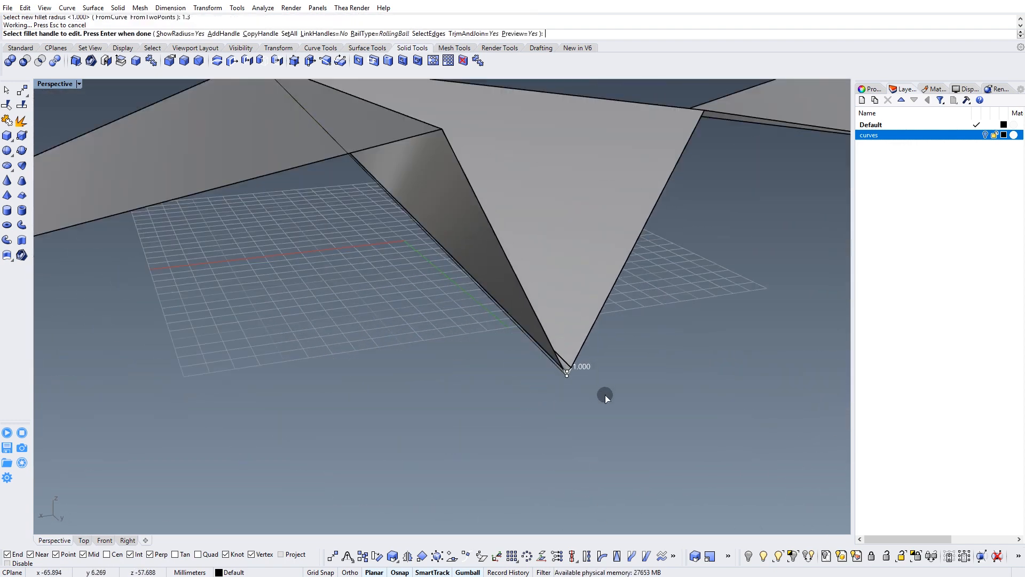
{"action": "scroll", "coordinate": [531, 356], "scroll_direction": "up", "scroll_amount": 5}
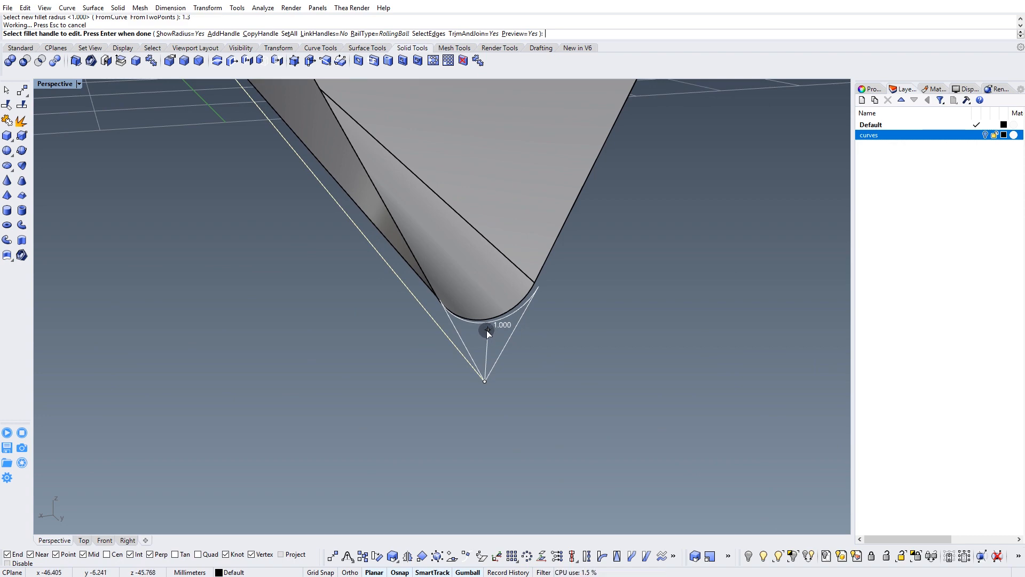
{"action": "left_click", "coordinate": [486, 331]}
{"action": "scroll", "coordinate": [511, 243], "scroll_direction": "down", "scroll_amount": 4}
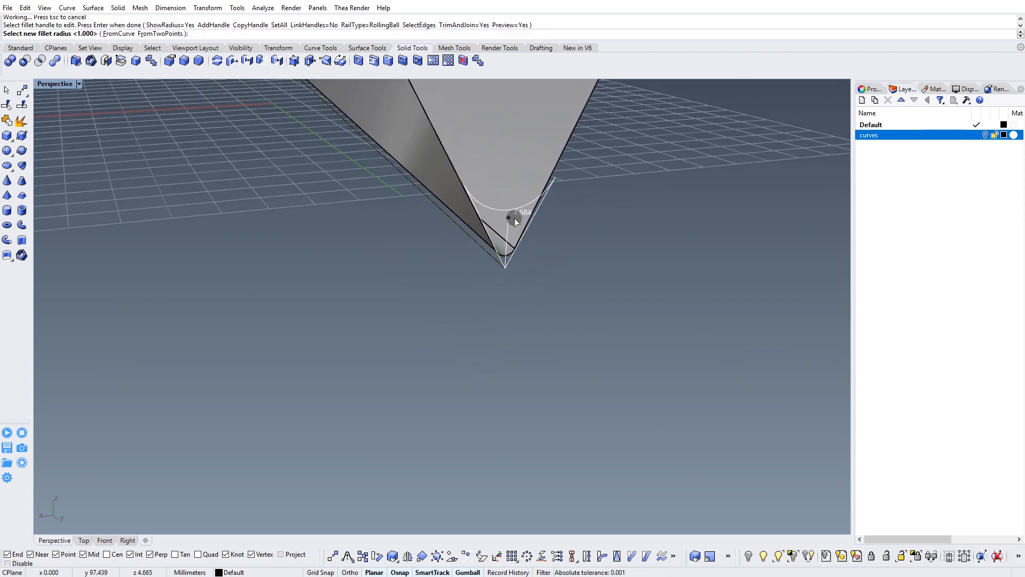
{"action": "type", "text": "4"}
{"action": "key", "text": "Return"}
{"action": "scroll", "coordinate": [440, 253], "scroll_direction": "down", "scroll_amount": 4}
{"action": "mouse_move", "coordinate": [441, 252]}
{"action": "right_mouse_down"}
{"action": "mouse_move", "coordinate": [437, 298]}
{"action": "mouse_move", "coordinate": [432, 273]}
{"action": "mouse_move", "coordinate": [412, 288]}
{"action": "mouse_move", "coordinate": [431, 265]}
{"action": "mouse_move", "coordinate": [422, 242]}
{"action": "mouse_move", "coordinate": [428, 257]}
{"action": "right_mouse_up"}
{"action": "scroll", "coordinate": [431, 273], "scroll_direction": "up", "scroll_amount": 5}
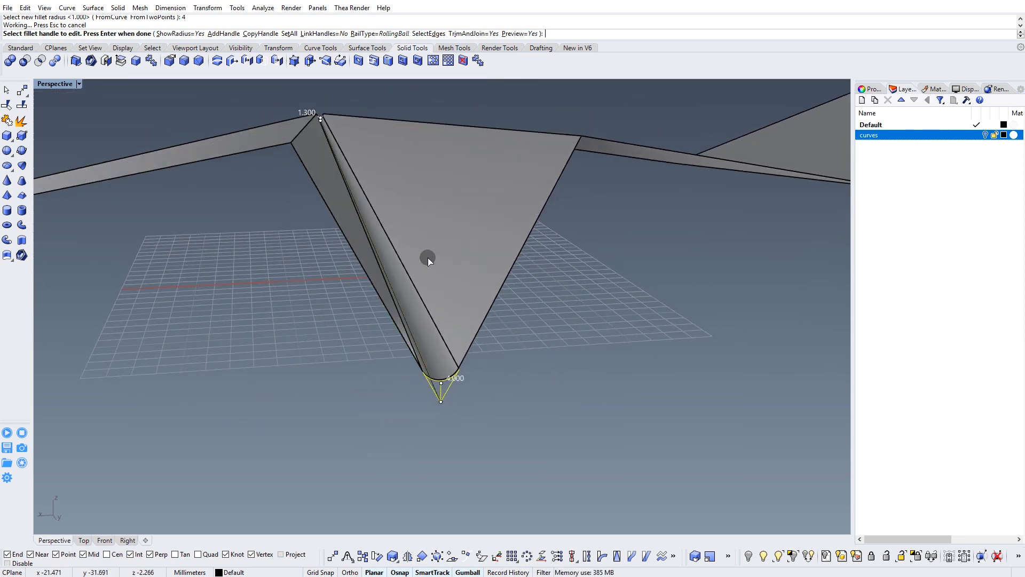
{"action": "right_click_drag", "start_coordinate": [524, 306], "coordinate": [475, 334]}
{"action": "key", "text": "Return"}
Start an edge fillet of radius 1 on the two upper folds between the body and the wings.
{"action": "left_click", "coordinate": [463, 280]}
{"action": "left_click", "coordinate": [362, 294]}
{"action": "key", "text": "Return"}
{"action": "right_click_drag", "start_coordinate": [370, 350], "coordinate": [531, 283]}
{"action": "right_click_drag", "start_coordinate": [584, 388], "coordinate": [614, 326], "text": "ctrl"}
{"action": "right_click_drag", "start_coordinate": [430, 256], "coordinate": [456, 255]}
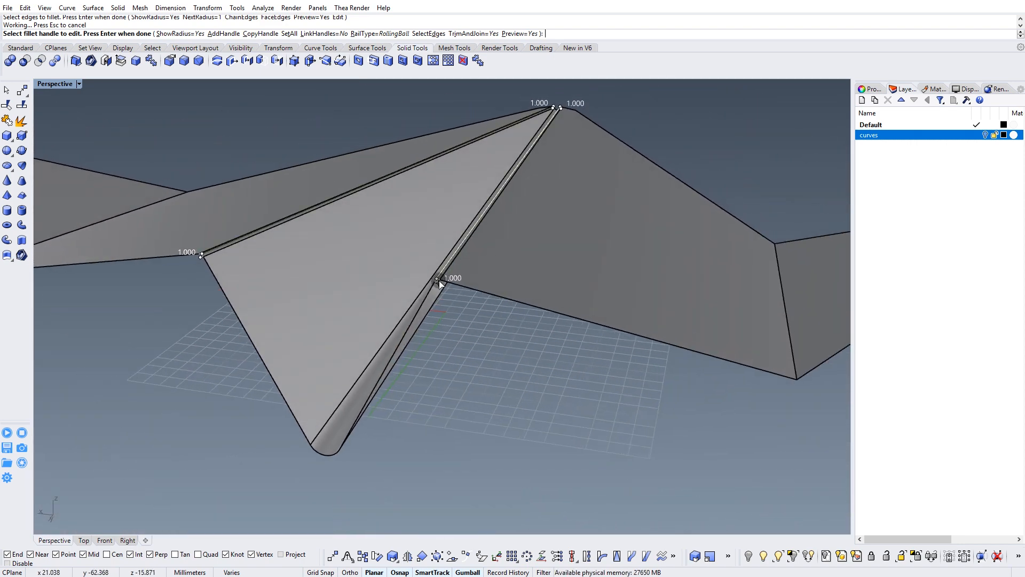
Set the fillet radius at the tail end of the first wing fold to 4.
{"action": "scroll", "coordinate": [456, 255], "scroll_direction": "up", "scroll_amount": 5}
{"action": "left_click", "coordinate": [419, 276]}
{"action": "type", "text": "4"}
{"action": "key", "text": "Return"}
Set the fillet radius at the tail end of the second wing fold to 4 and apply the fillet.
{"action": "scroll", "coordinate": [433, 274], "scroll_direction": "down", "scroll_amount": 10}
{"action": "mouse_move", "coordinate": [457, 322]}
{"action": "right_mouse_down"}
{"action": "mouse_move", "coordinate": [433, 323]}
{"action": "mouse_move", "coordinate": [446, 329]}
{"action": "right_mouse_up"}
{"action": "scroll", "coordinate": [500, 308], "scroll_direction": "up", "scroll_amount": 3}
{"action": "scroll", "coordinate": [504, 308], "scroll_direction": "up", "scroll_amount": 3}
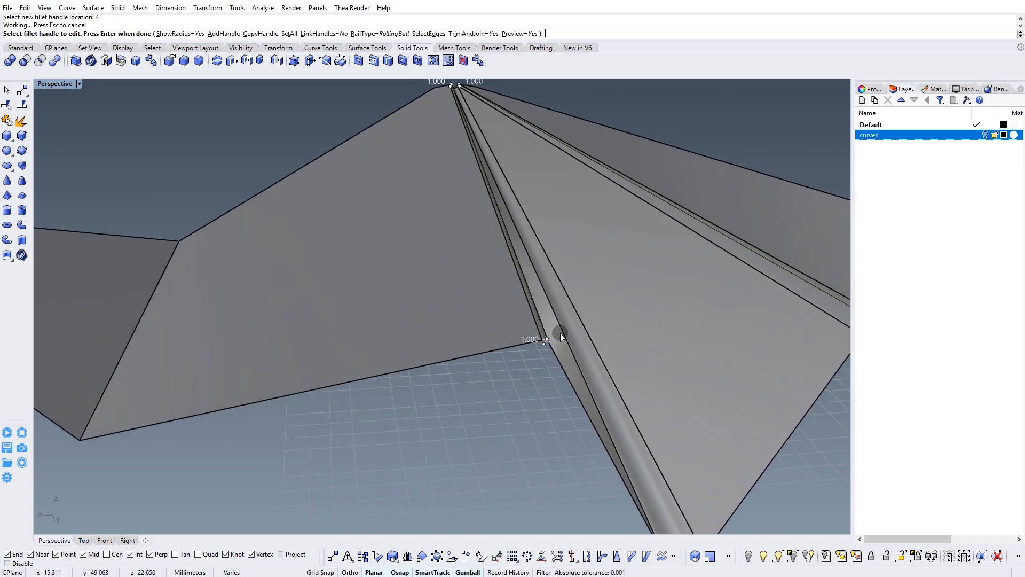
{"action": "right_click_drag", "start_coordinate": [560, 336], "coordinate": [532, 335]}
{"action": "scroll", "coordinate": [607, 345], "scroll_direction": "up", "scroll_amount": 4}
{"action": "scroll", "coordinate": [607, 344], "scroll_direction": "down", "scroll_amount": 2}
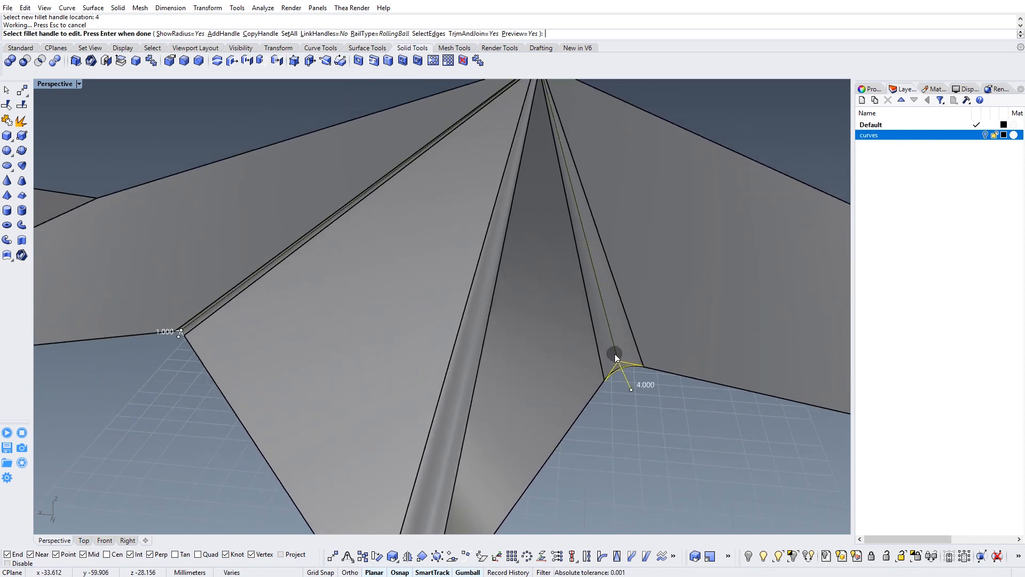
{"action": "scroll", "coordinate": [184, 333], "scroll_direction": "up", "scroll_amount": 4}
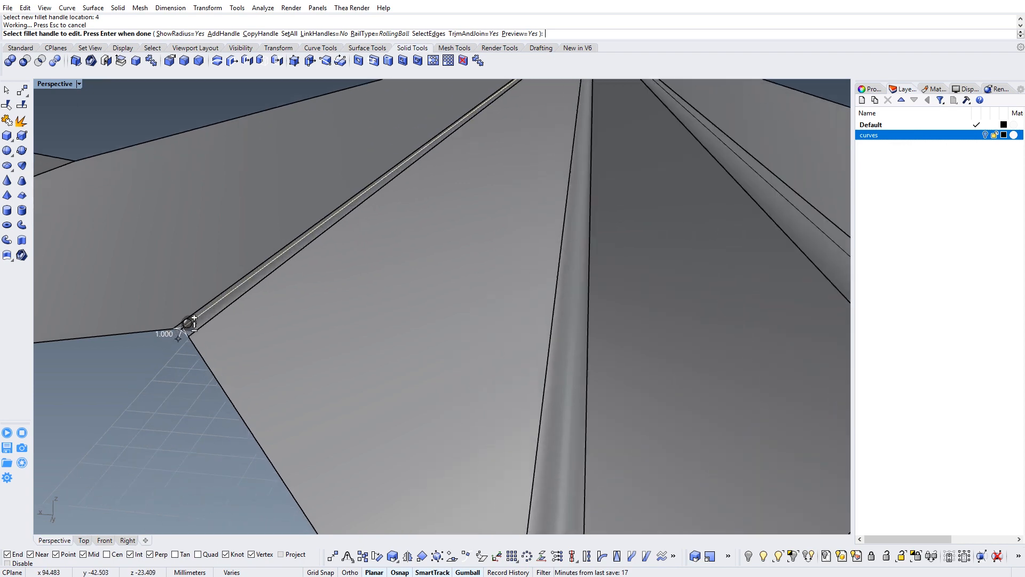
{"action": "scroll", "coordinate": [182, 341], "scroll_direction": "up", "scroll_amount": 3}
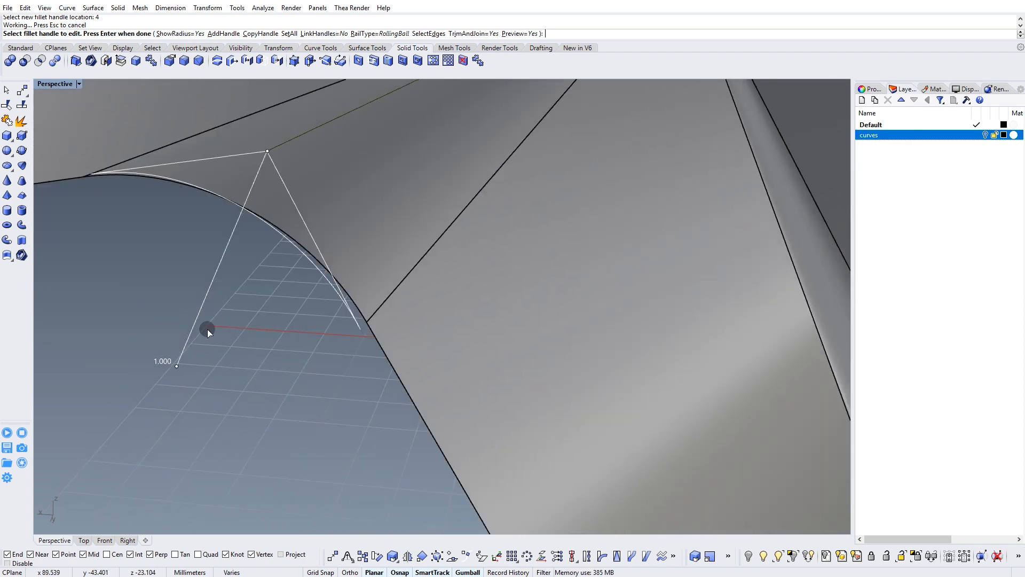
{"action": "scroll", "coordinate": [207, 332], "scroll_direction": "down", "scroll_amount": 3}
{"action": "right_click_drag", "start_coordinate": [206, 332], "coordinate": [227, 337], "text": "shift"}
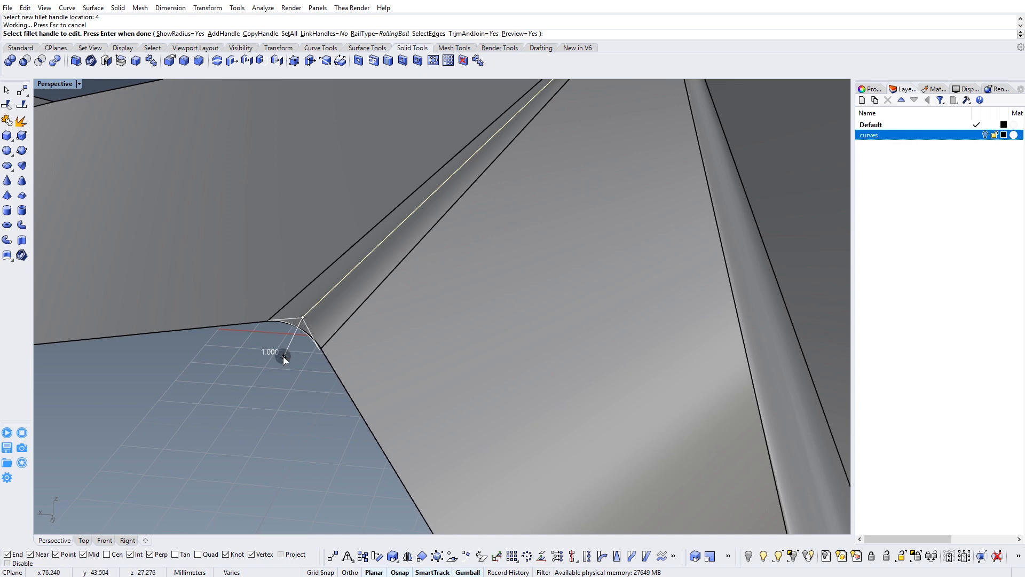
{"action": "left_click", "coordinate": [283, 357]}
{"action": "type", "text": "4"}
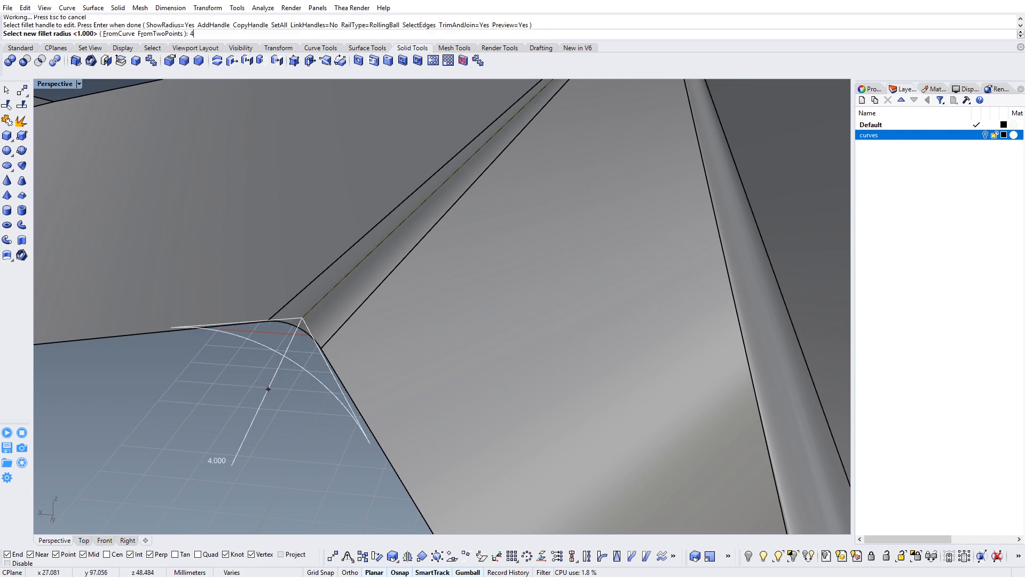
{"action": "key", "text": "Return"}
{"action": "scroll", "coordinate": [331, 336], "scroll_direction": "down", "scroll_amount": 3}
{"action": "right_click_drag", "start_coordinate": [331, 336], "coordinate": [392, 335]}
{"action": "key", "text": "Return"}
Start an edge fillet on the two fold edges between the wings and the folded wing tips.
{"action": "right_click_drag", "start_coordinate": [380, 411], "coordinate": [598, 344]}
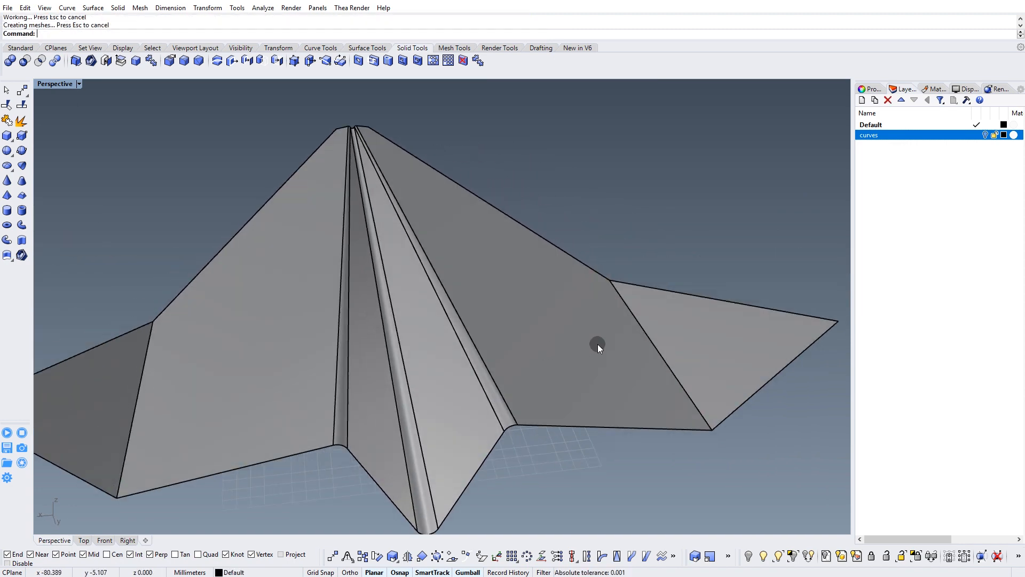
{"action": "left_click", "coordinate": [646, 332]}
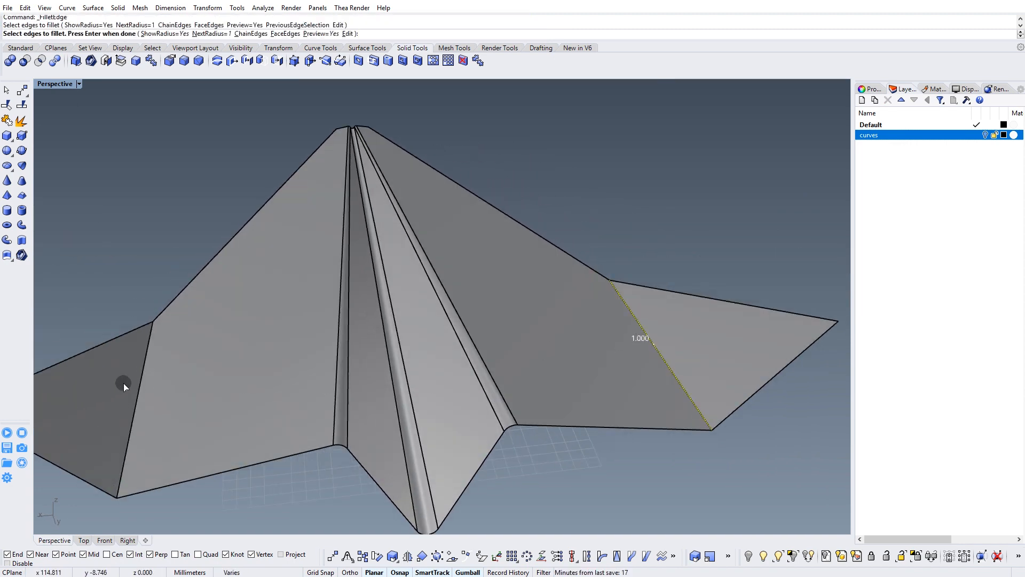
{"action": "right_click_drag", "start_coordinate": [143, 372], "coordinate": [435, 328]}
{"action": "right_click", "coordinate": [434, 316]}
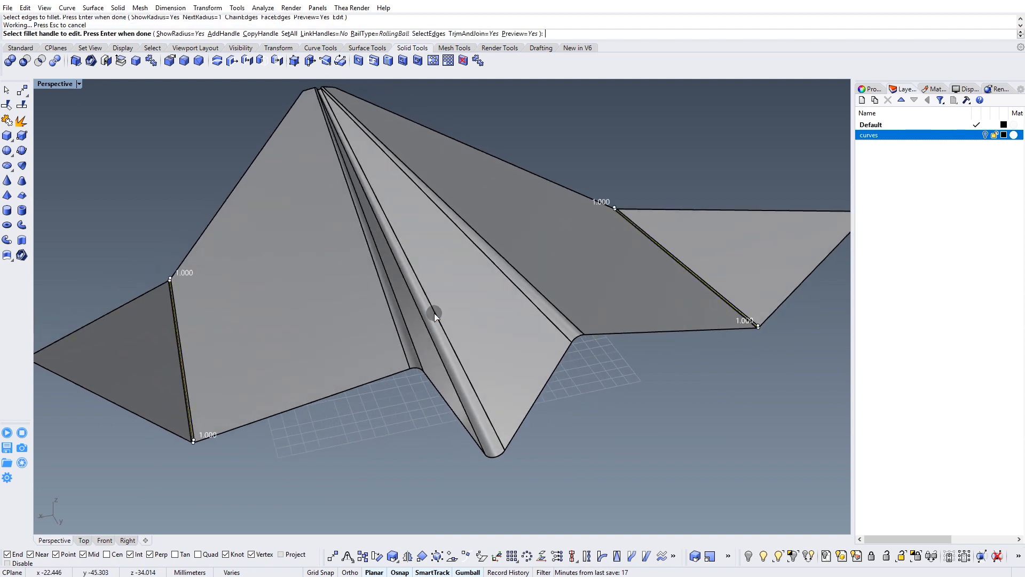
Try a radius of 15 on all handles of the wing-tip fold fillets.
{"action": "left_click", "coordinate": [288, 35]}
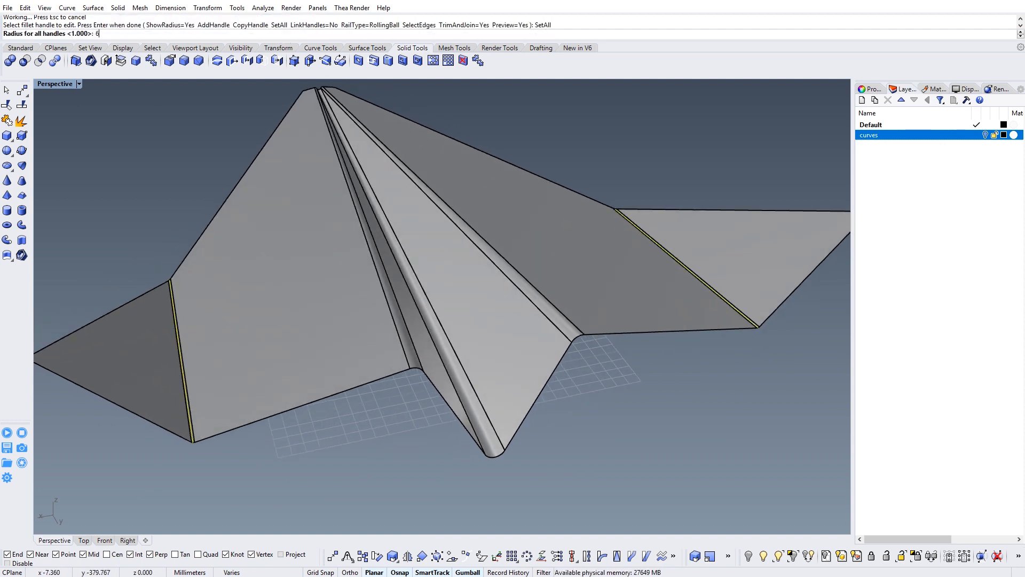
{"action": "type", "text": "15"}
{"action": "key", "text": "Return"}
{"action": "mouse_move", "coordinate": [445, 296]}
{"action": "right_mouse_down"}
{"action": "mouse_move", "coordinate": [424, 297]}
{"action": "mouse_move", "coordinate": [439, 290]}
{"action": "right_mouse_up"}
Set all handles of the wing-tip fold fillets to a radius of 10 and apply the fillet.
{"action": "left_click", "coordinate": [289, 34]}
{"action": "type", "text": "1"}
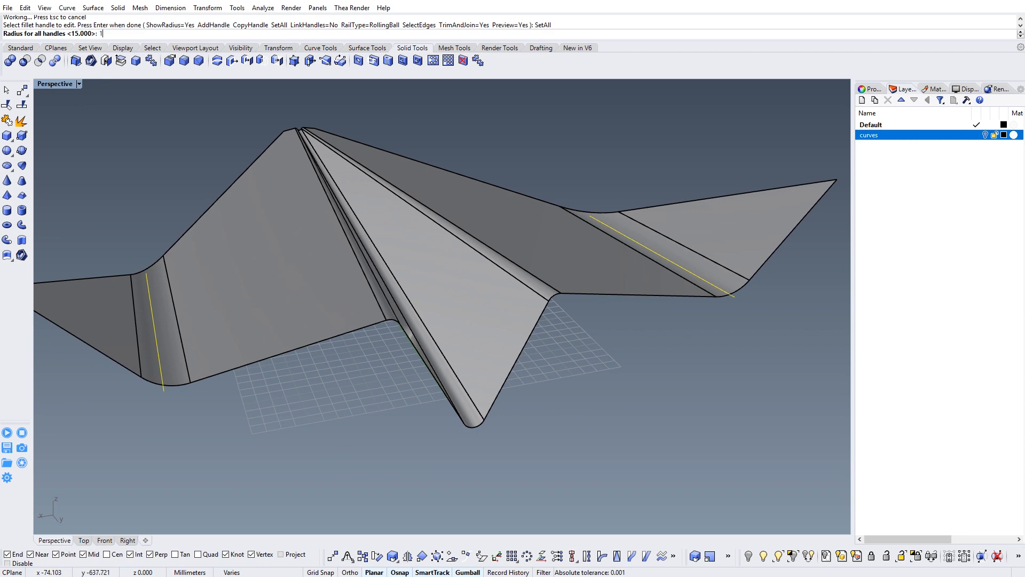
{"action": "type", "text": "0"}
{"action": "key", "text": "Return"}
{"action": "right_click_drag", "start_coordinate": [583, 282], "coordinate": [540, 265]}
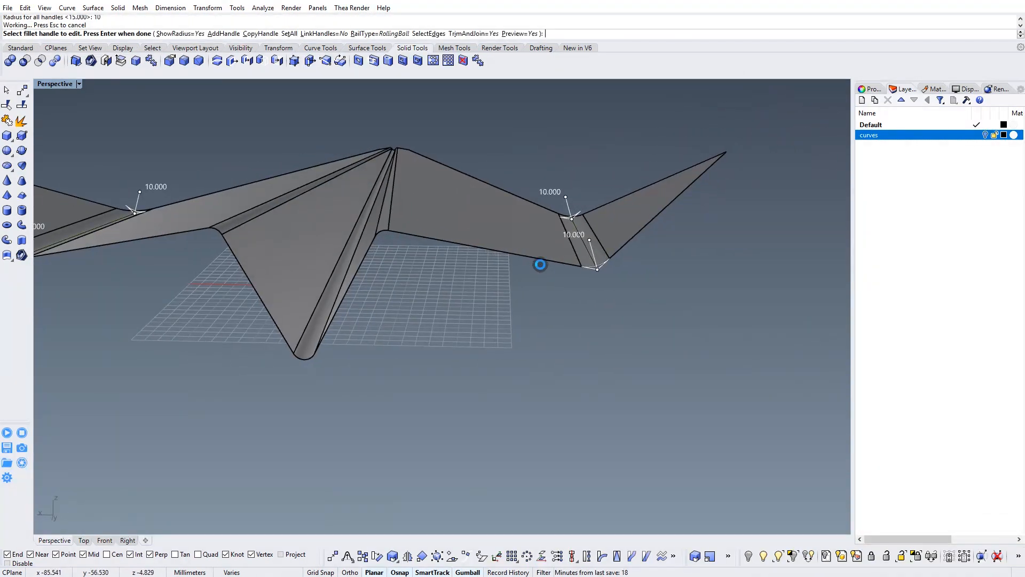
{"action": "key", "text": "Return"}
Thicken the whole airplane polysurface into a solid with Offset Surface at a distance of 0.3.
{"action": "right_click_drag", "start_coordinate": [525, 301], "coordinate": [492, 279]}
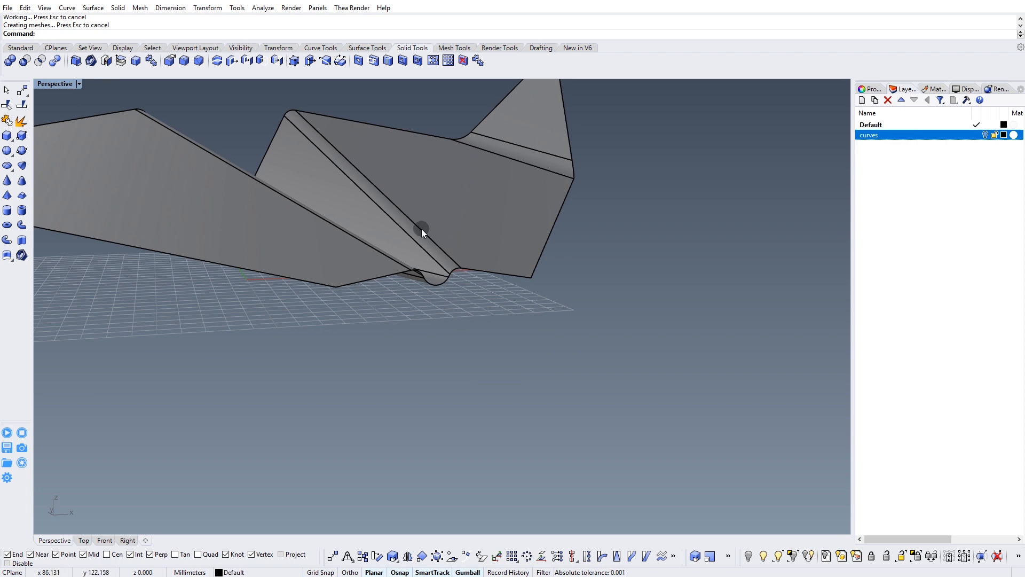
{"action": "left_click", "coordinate": [337, 117]}
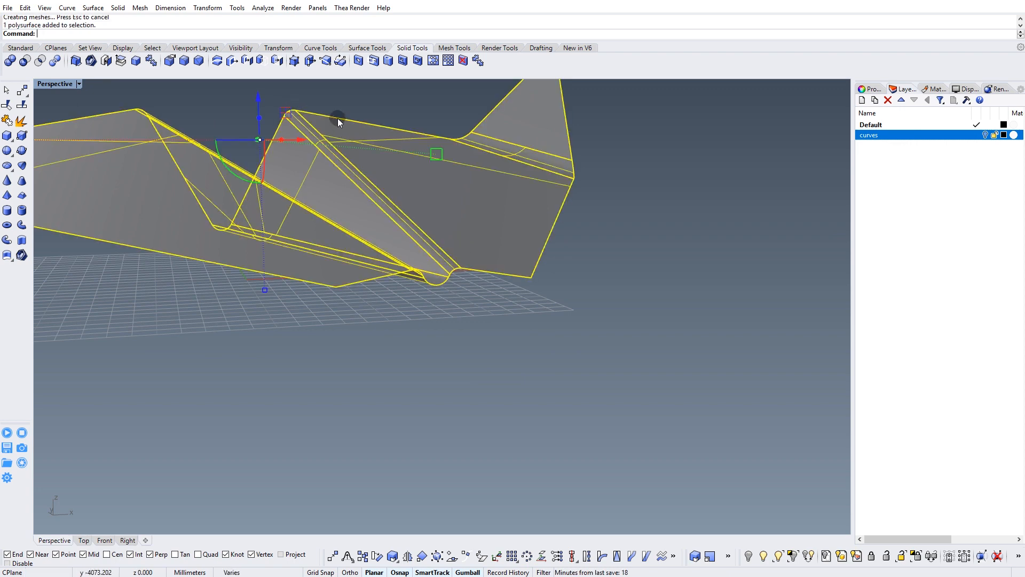
{"action": "right_click_drag", "start_coordinate": [340, 123], "coordinate": [362, 140]}
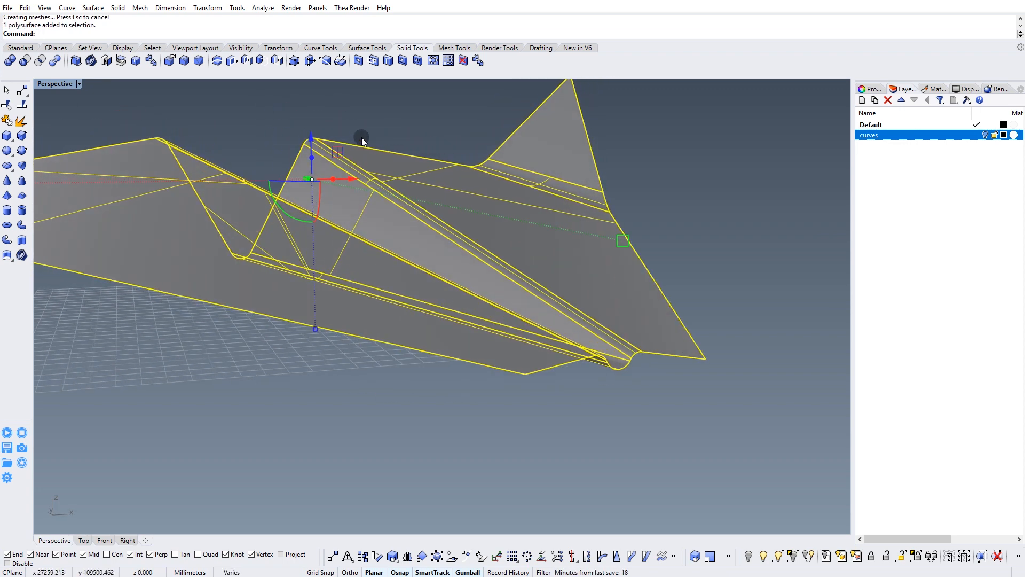
{"action": "left_click", "coordinate": [361, 48]}
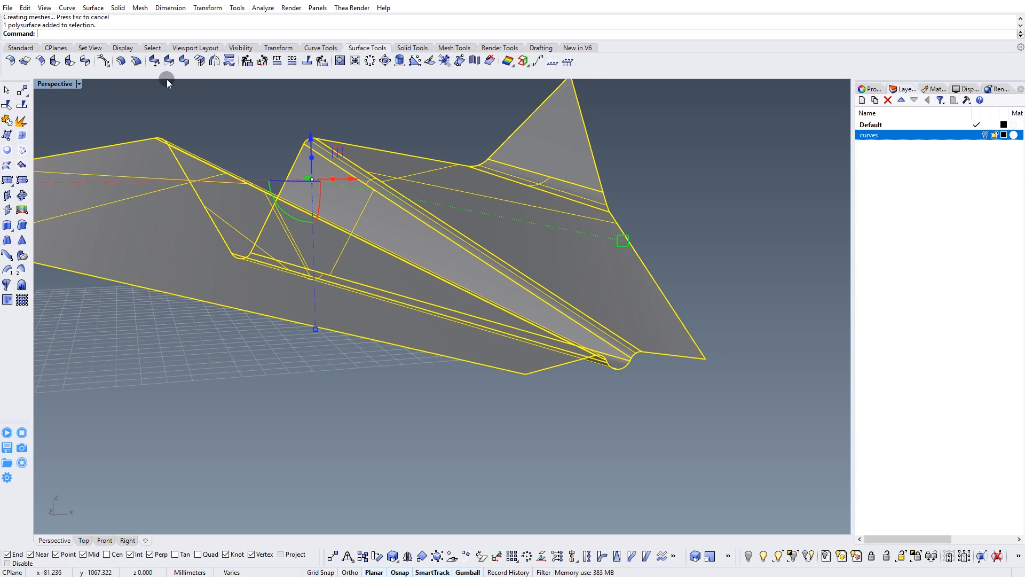
{"action": "left_click", "coordinate": [121, 62]}
{"action": "right_click_drag", "start_coordinate": [316, 238], "coordinate": [320, 302]}
{"action": "right_click_drag", "start_coordinate": [504, 347], "coordinate": [429, 373]}
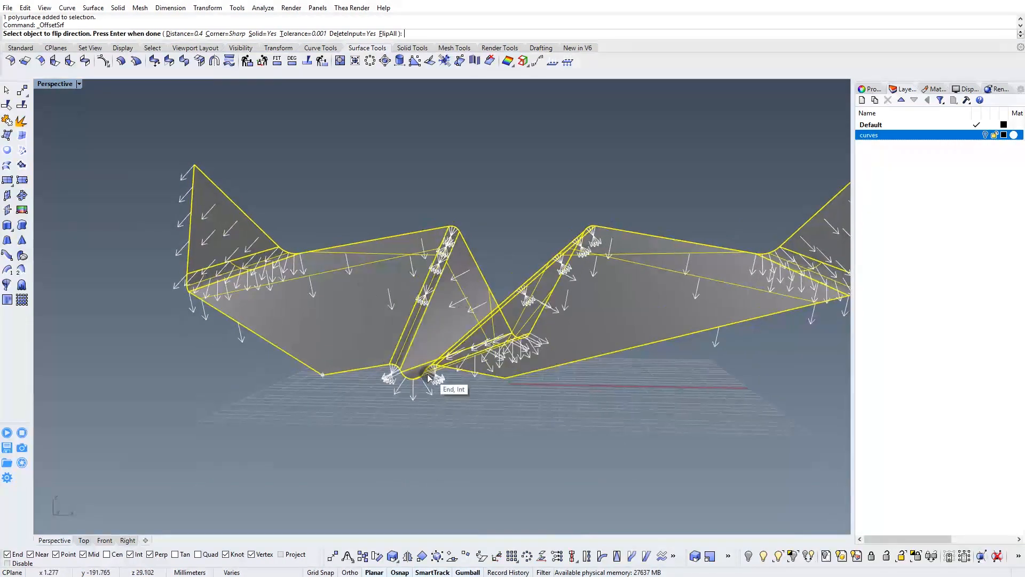
{"action": "scroll", "coordinate": [420, 365], "scroll_direction": "up", "scroll_amount": 5}
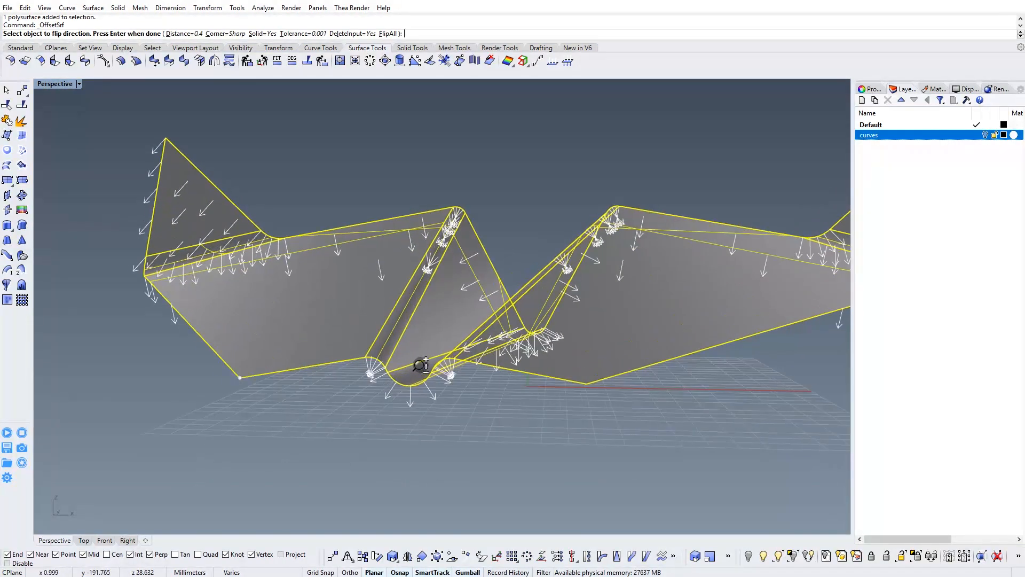
{"action": "left_click", "coordinate": [179, 34]}
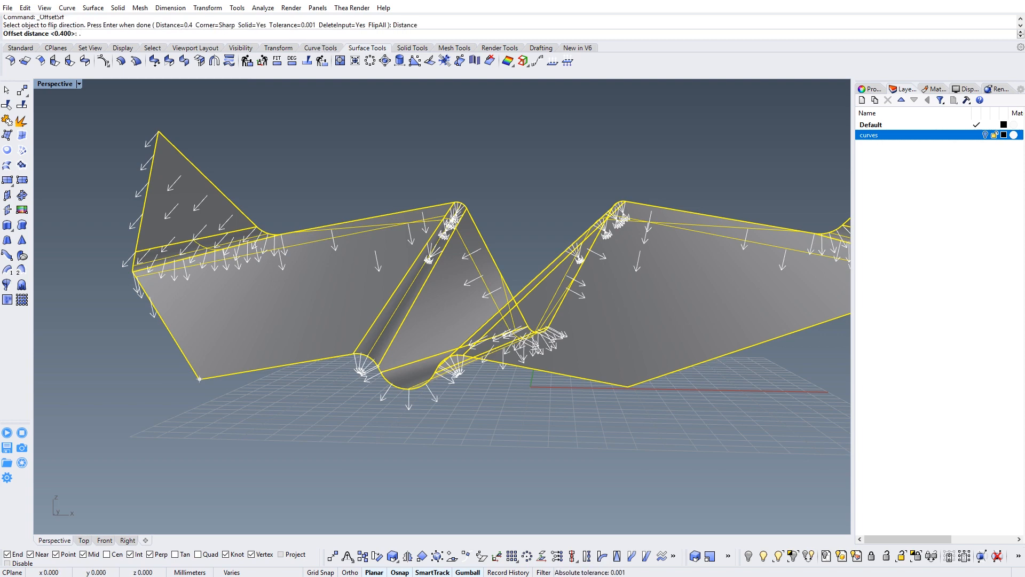
{"action": "key", "text": "Return"}
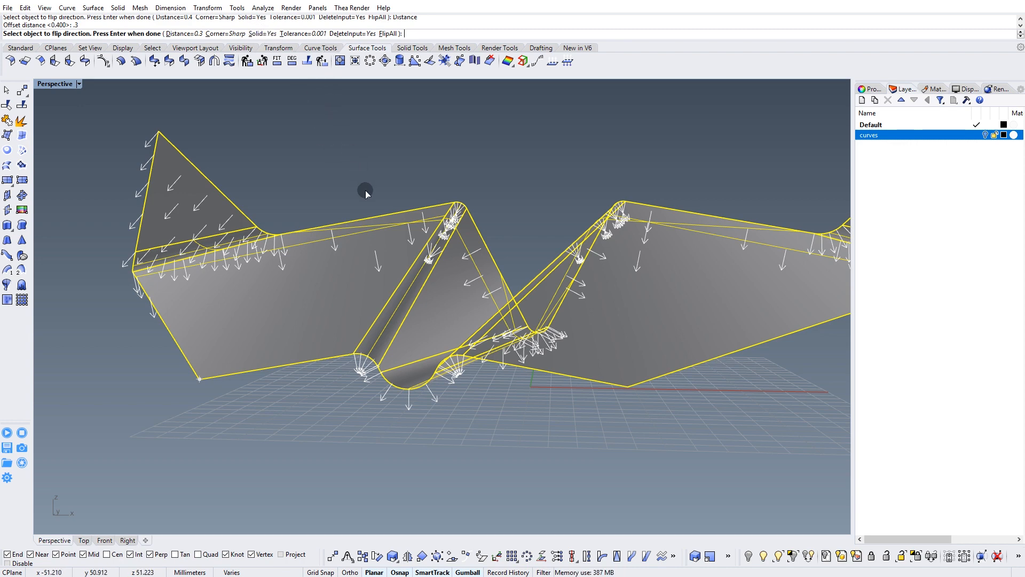
{"action": "key", "text": "Return"}
{"action": "key", "text": "Escape"}
Start an edge fillet on the short thickness edge at the outer corner of the first wing tip.
{"action": "right_click_drag", "start_coordinate": [485, 228], "coordinate": [248, 283]}
{"action": "right_click_drag", "start_coordinate": [635, 324], "coordinate": [433, 292], "text": "shift"}
{"action": "right_click_drag", "start_coordinate": [593, 297], "coordinate": [442, 263]}
{"action": "right_click_drag", "start_coordinate": [568, 274], "coordinate": [479, 289]}
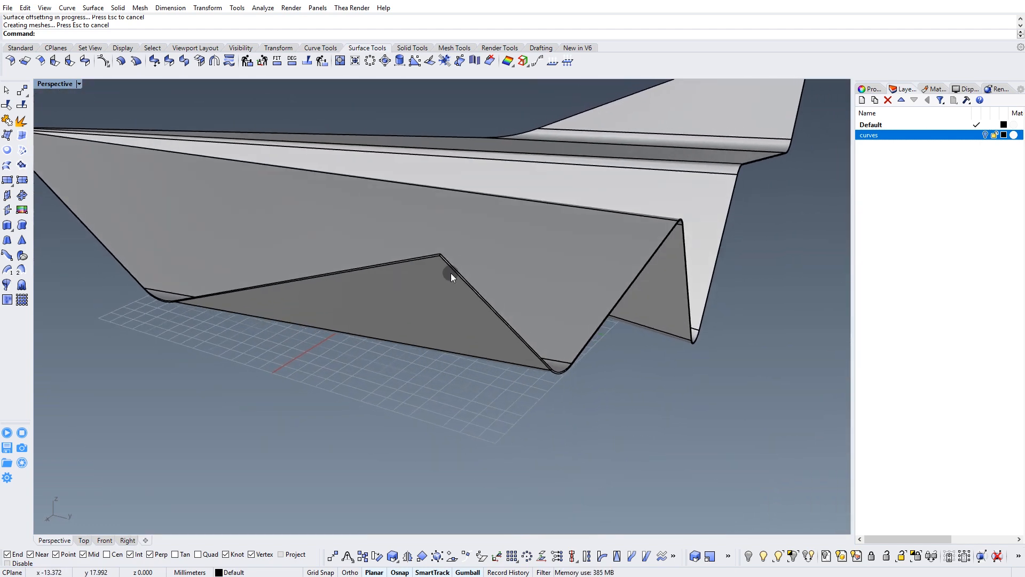
{"action": "right_click_drag", "start_coordinate": [437, 254], "coordinate": [465, 231], "text": "ctrl"}
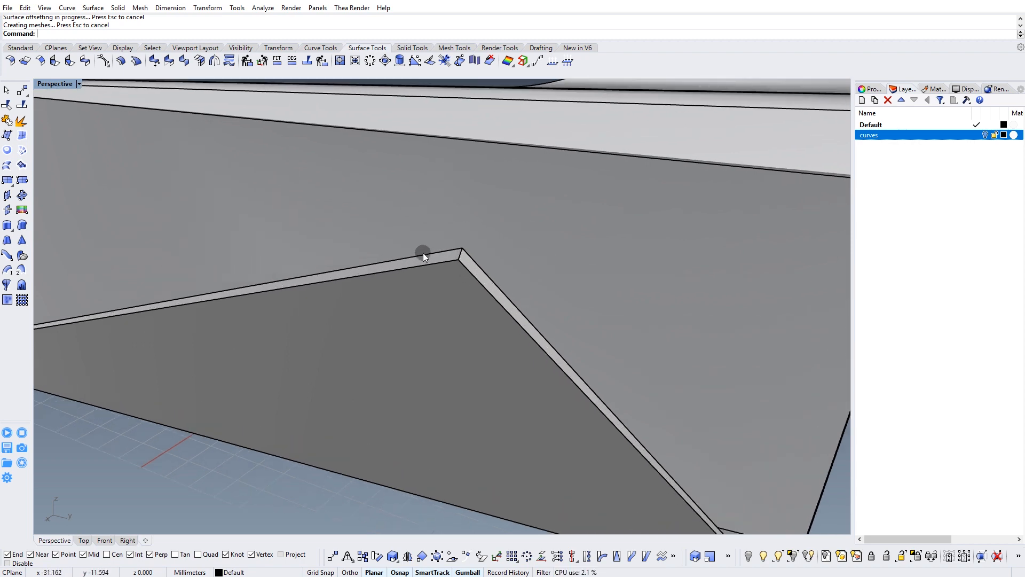
{"action": "left_click", "coordinate": [413, 48]}
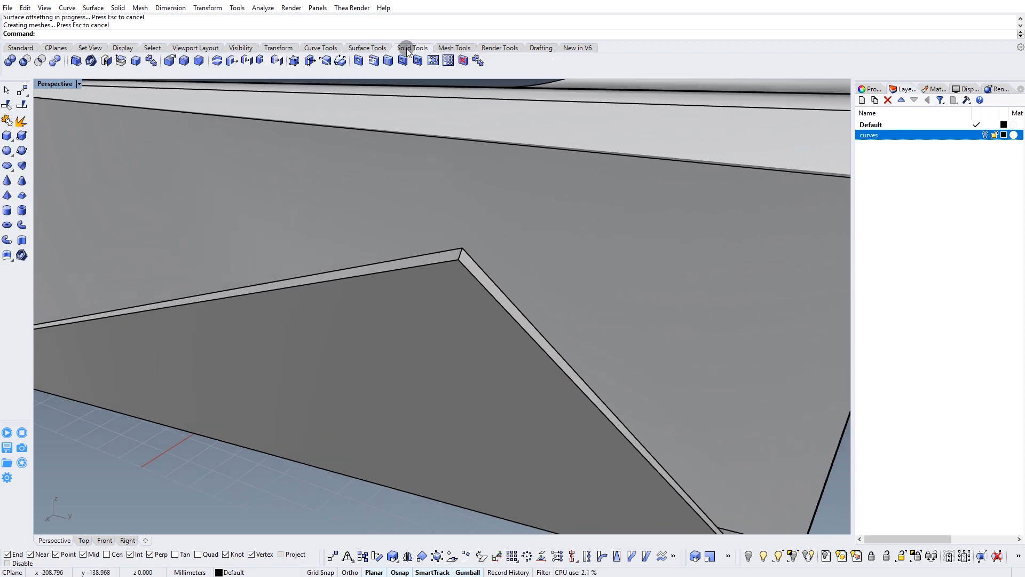
{"action": "left_click", "coordinate": [184, 60]}
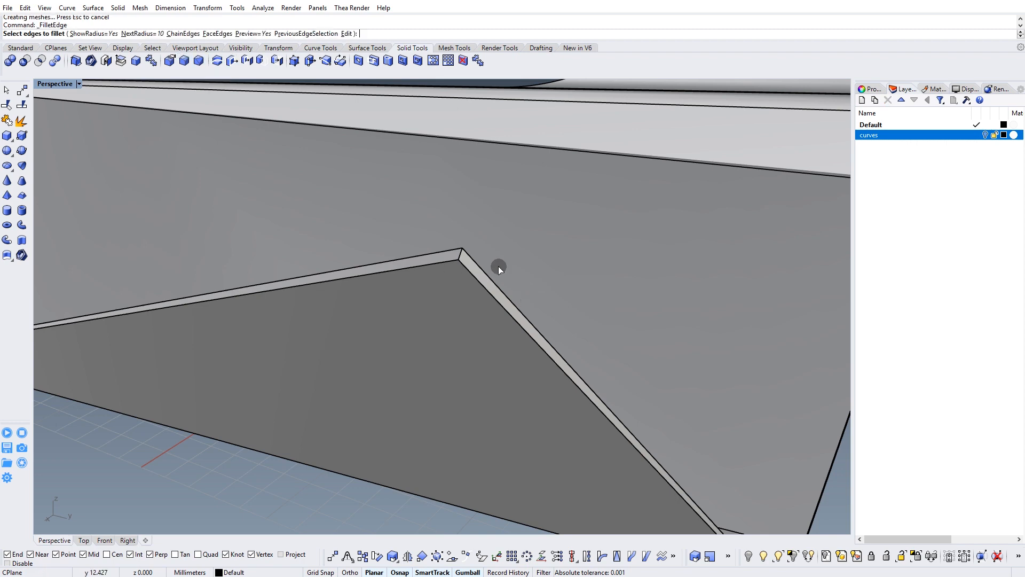
{"action": "left_click", "coordinate": [460, 256]}
Add the matching short corner edge of the opposite wing tip to the fillet and finish the edge selection.
{"action": "right_click_drag", "start_coordinate": [502, 258], "coordinate": [409, 290]}
{"action": "scroll", "coordinate": [398, 281], "scroll_direction": "down", "scroll_amount": 12}
{"action": "scroll", "coordinate": [619, 288], "scroll_direction": "up", "scroll_amount": 10}
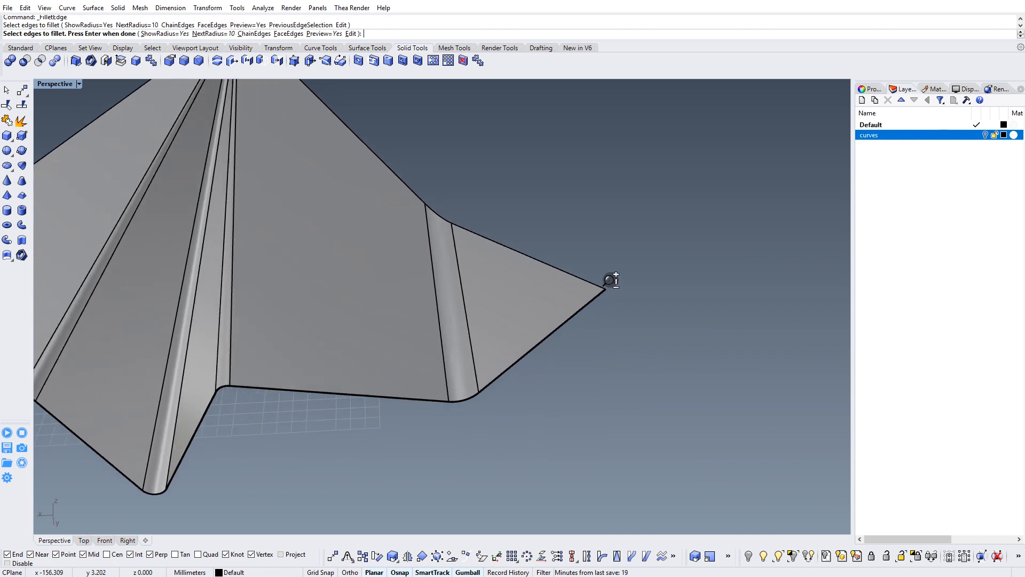
{"action": "scroll", "coordinate": [642, 278], "scroll_direction": "up", "scroll_amount": 5}
{"action": "scroll", "coordinate": [657, 253], "scroll_direction": "down", "scroll_amount": 4}
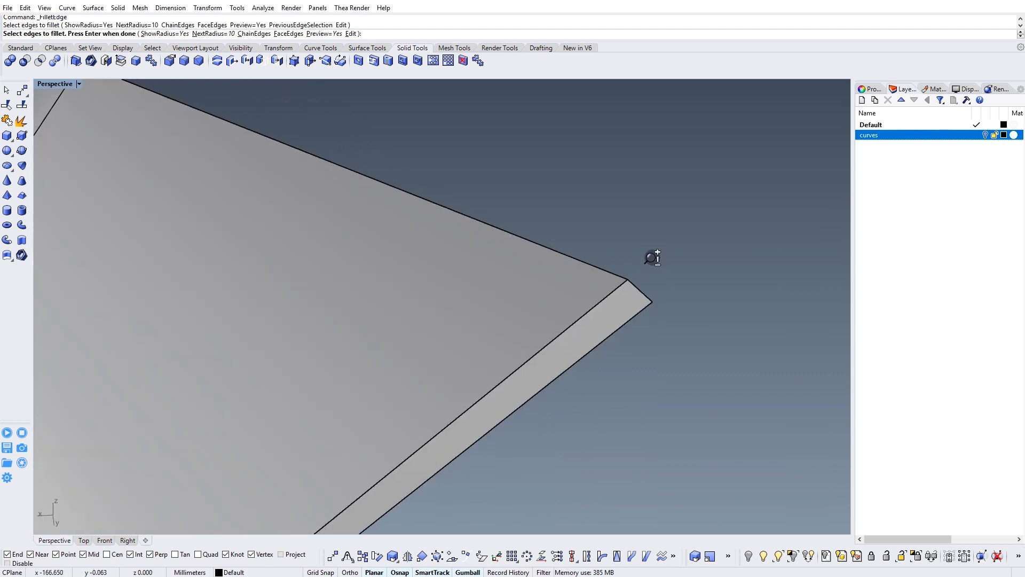
{"action": "left_click", "coordinate": [640, 290]}
{"action": "scroll", "coordinate": [500, 268], "scroll_direction": "down", "scroll_amount": 6}
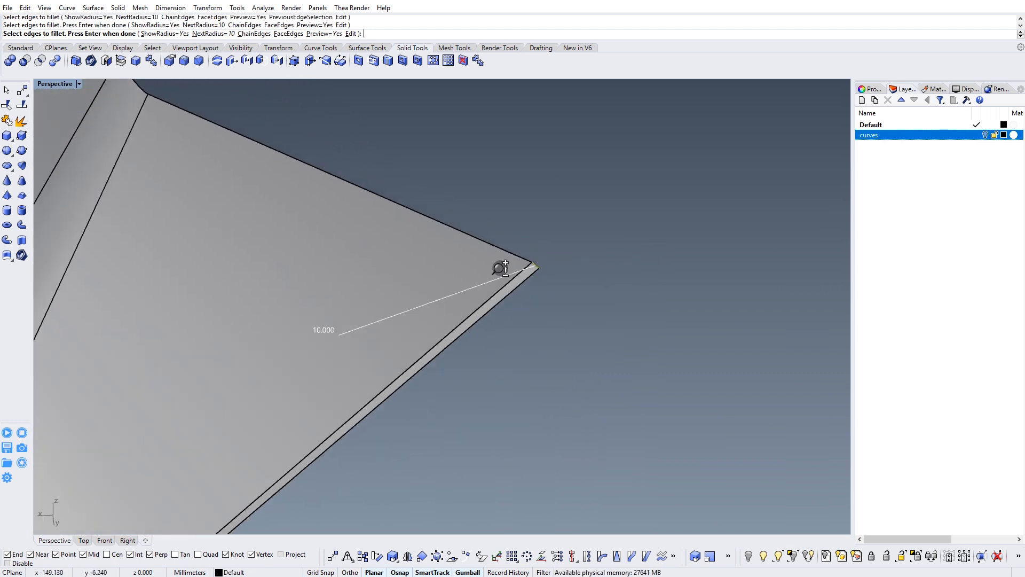
{"action": "right_click_drag", "start_coordinate": [276, 289], "coordinate": [459, 251]}
{"action": "left_click", "coordinate": [472, 222]}
{"action": "scroll", "coordinate": [472, 222], "scroll_direction": "up", "scroll_amount": 3}
{"action": "key", "text": "Return"}
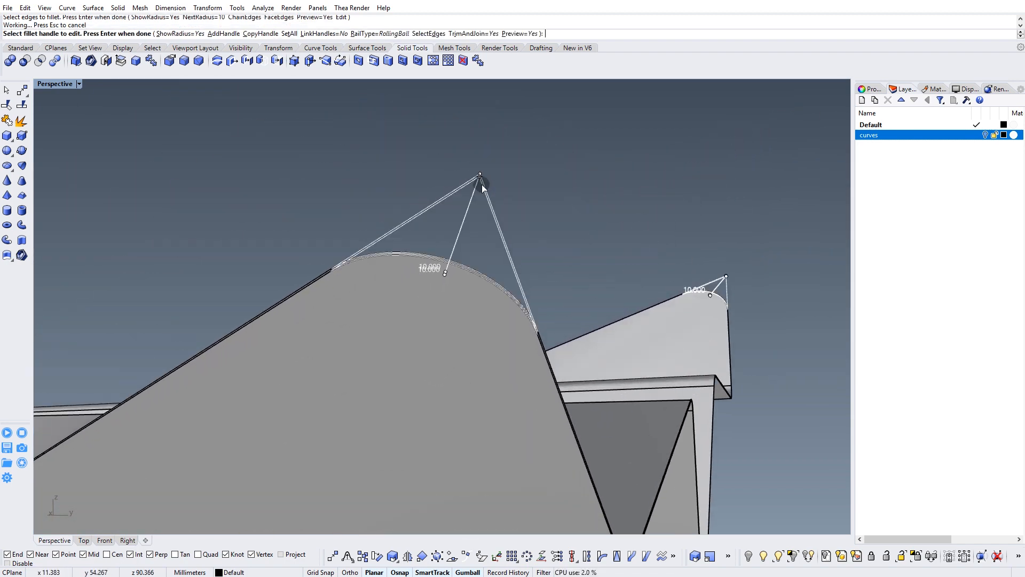
Try radii of 3 and 1 on all handles of the wing-tip corner fillets.
{"action": "left_click", "coordinate": [288, 33]}
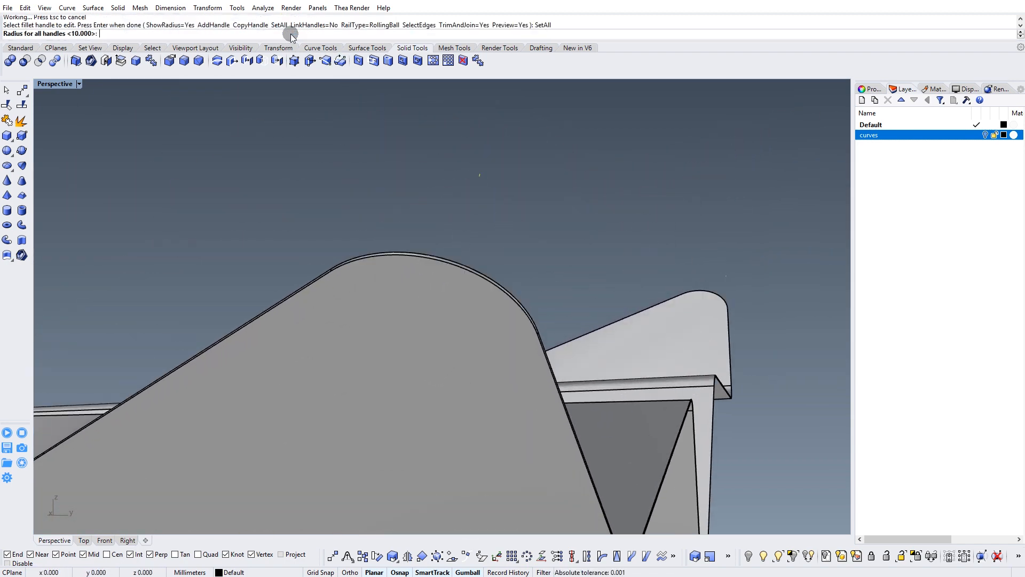
{"action": "type", "text": "3"}
{"action": "key", "text": "Return"}
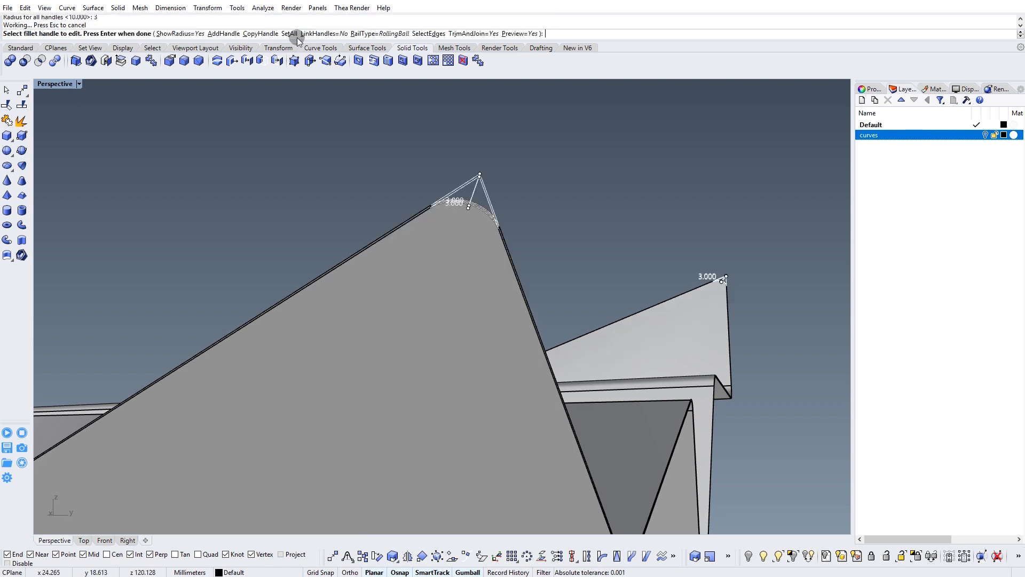
{"action": "left_click", "coordinate": [289, 33]}
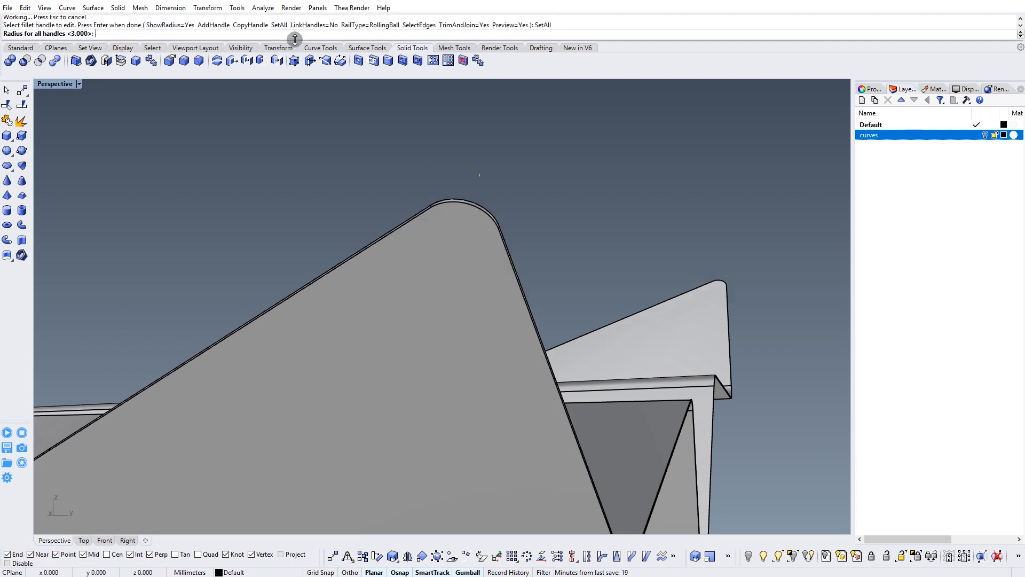
{"action": "type", "text": "1"}
{"action": "key", "text": "Return"}
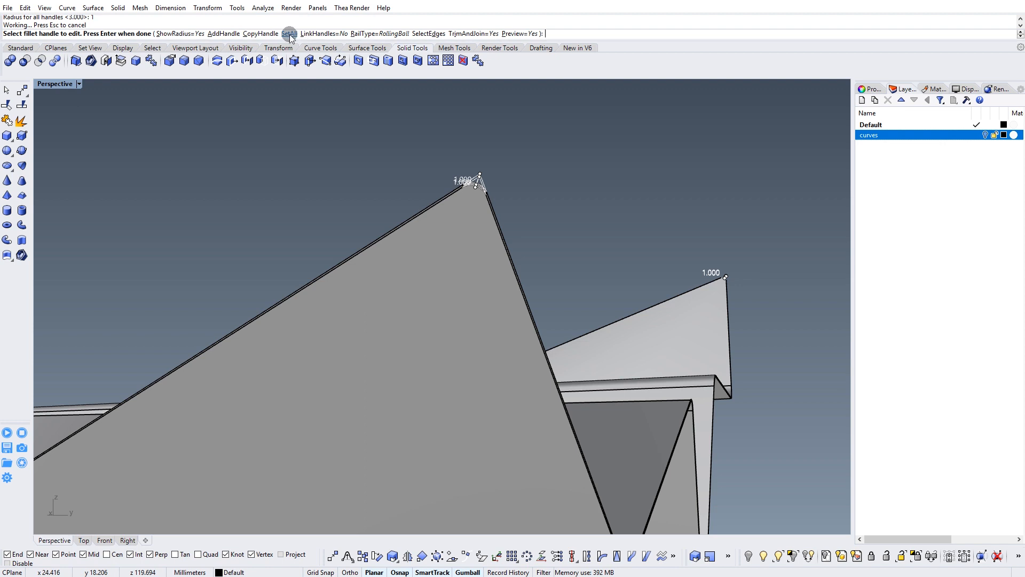
Set all handles of the wing-tip corner fillets to a radius of 2 and apply the fillet.
{"action": "left_click", "coordinate": [289, 33]}
{"action": "type", "text": "2"}
{"action": "key", "text": "Return"}
{"action": "key", "text": "Return"}
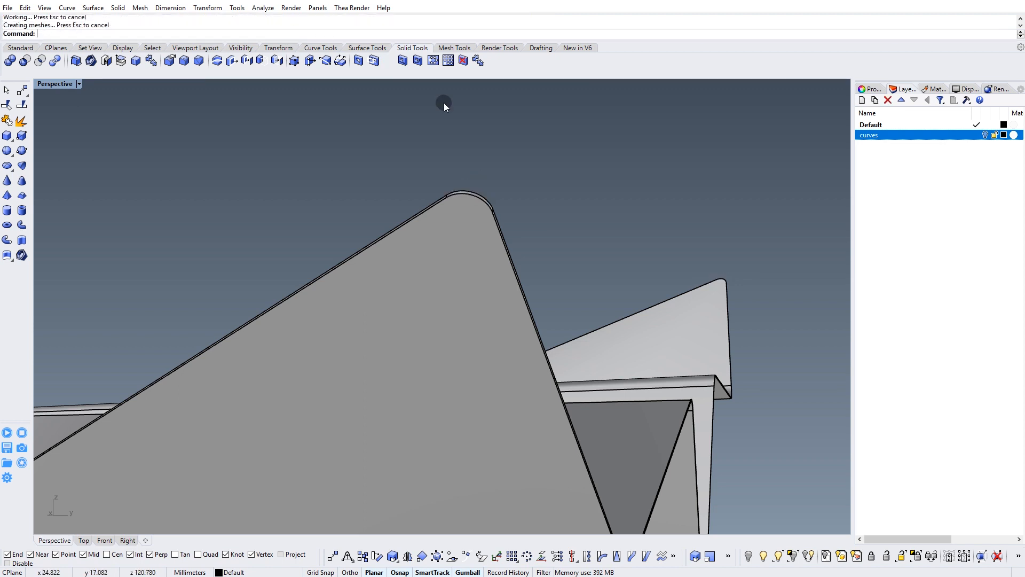
Try filleting the two short thickness edges at the nose corners with a radius of 2.
{"action": "scroll", "coordinate": [481, 230], "scroll_direction": "down", "scroll_amount": 8}
{"action": "right_click_drag", "start_coordinate": [387, 277], "coordinate": [526, 320]}
{"action": "scroll", "coordinate": [526, 320], "scroll_direction": "up", "scroll_amount": 10}
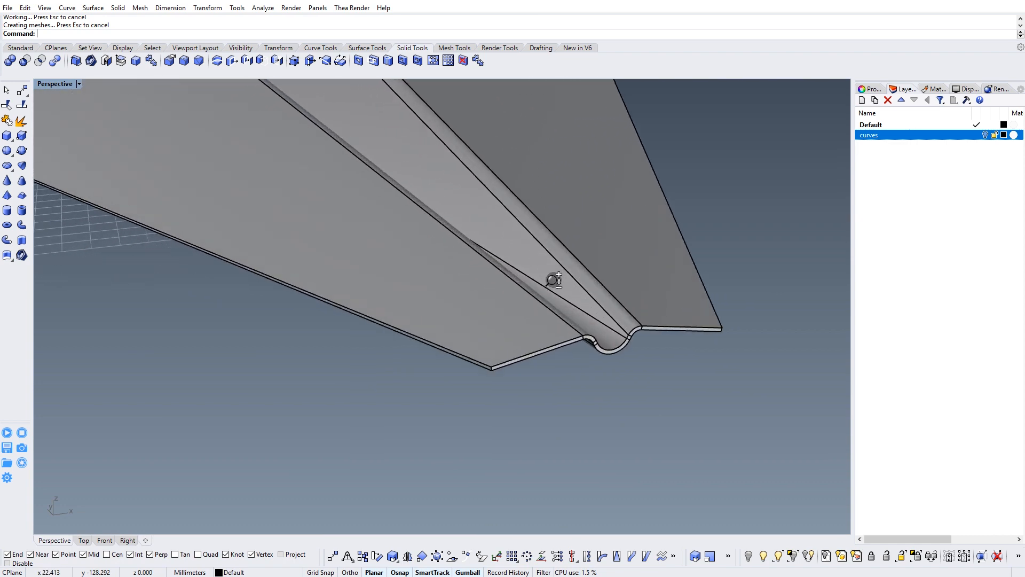
{"action": "scroll", "coordinate": [479, 399], "scroll_direction": "up", "scroll_amount": 1}
{"action": "right_click", "coordinate": [478, 402]}
{"action": "left_click", "coordinate": [470, 403]}
{"action": "right_click_drag", "start_coordinate": [603, 379], "coordinate": [418, 316]}
{"action": "scroll", "coordinate": [547, 340], "scroll_direction": "up", "scroll_amount": 5}
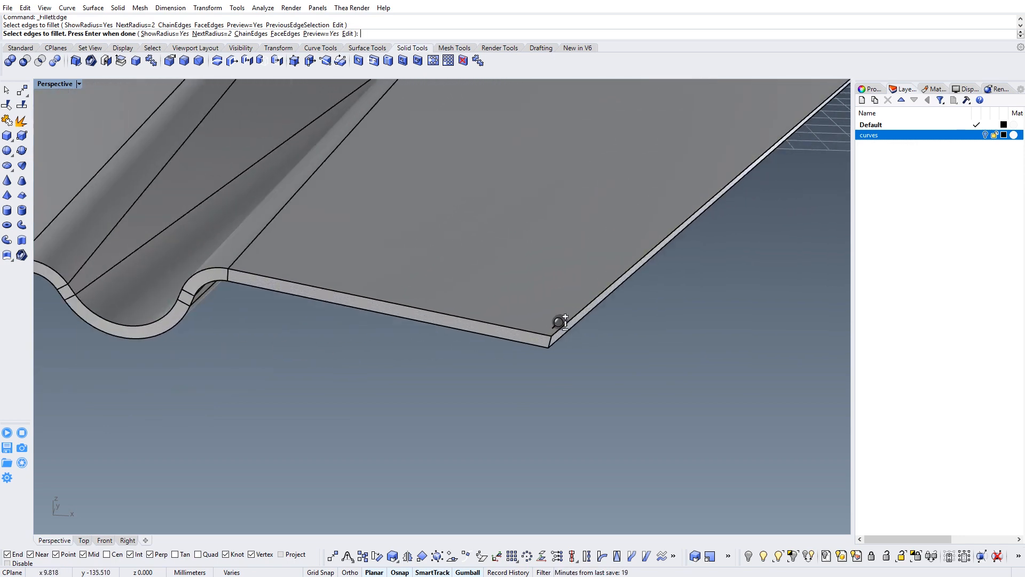
{"action": "left_click", "coordinate": [557, 345]}
{"action": "right_click", "coordinate": [554, 346]}
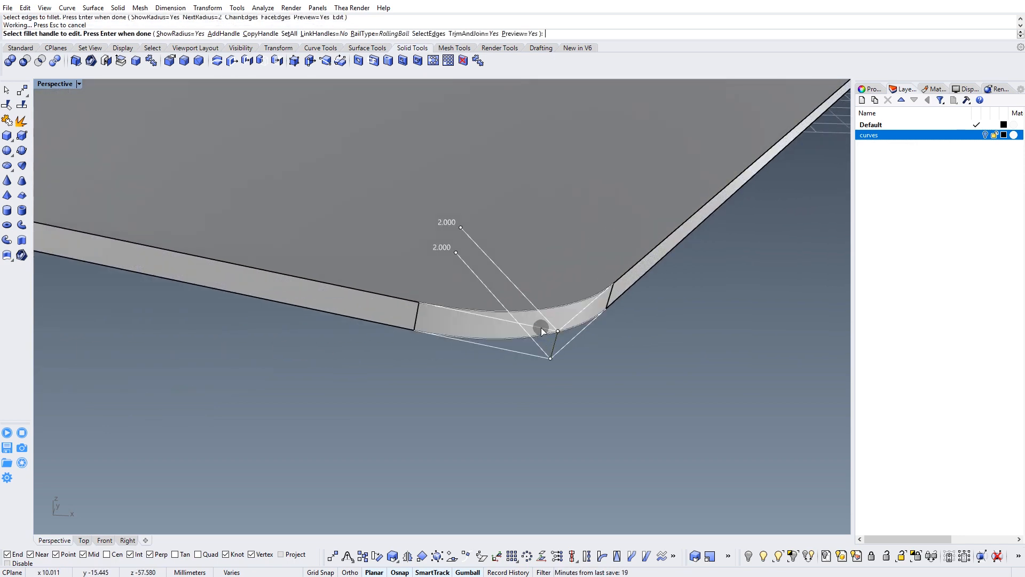
{"action": "right_click", "coordinate": [542, 332]}
Undo the nose corner fillet.
{"action": "right_click_drag", "start_coordinate": [517, 306], "coordinate": [350, 293]}
{"action": "left_click", "coordinate": [26, 8]}
{"action": "left_click", "coordinate": [43, 20]}
Start a new edge fillet with the short thickness edges at both nose corners and finish the edge selection.
{"action": "scroll", "coordinate": [481, 359], "scroll_direction": "up", "scroll_amount": 6}
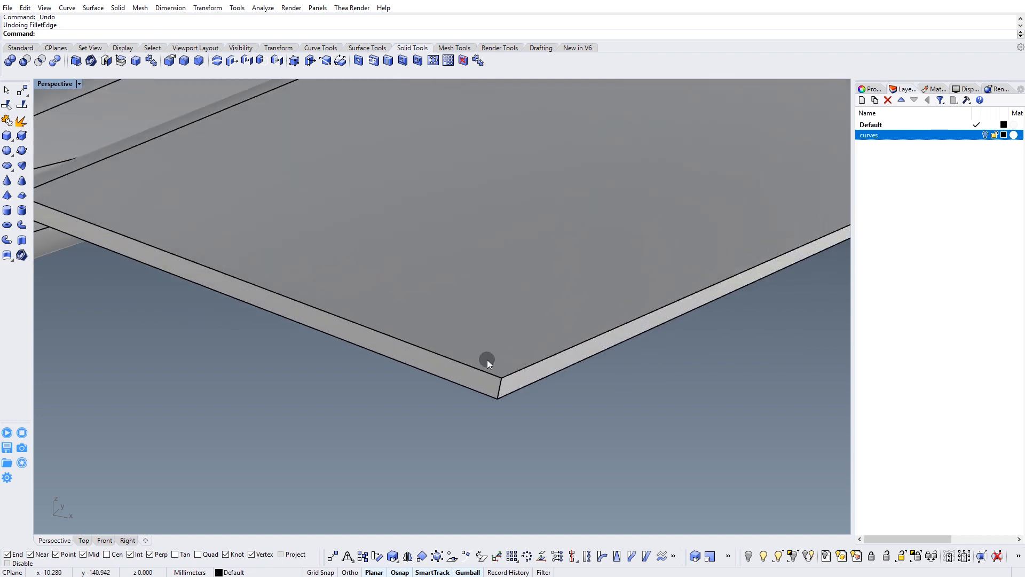
{"action": "left_click", "coordinate": [500, 391]}
{"action": "right_click_drag", "start_coordinate": [480, 393], "coordinate": [494, 364]}
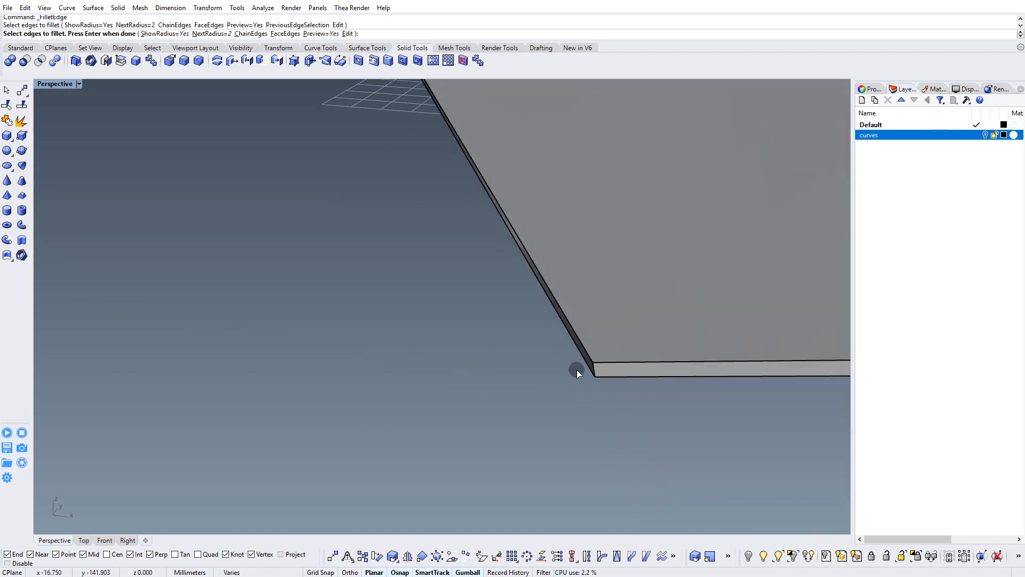
{"action": "scroll", "coordinate": [597, 339], "scroll_direction": "down", "scroll_amount": 7}
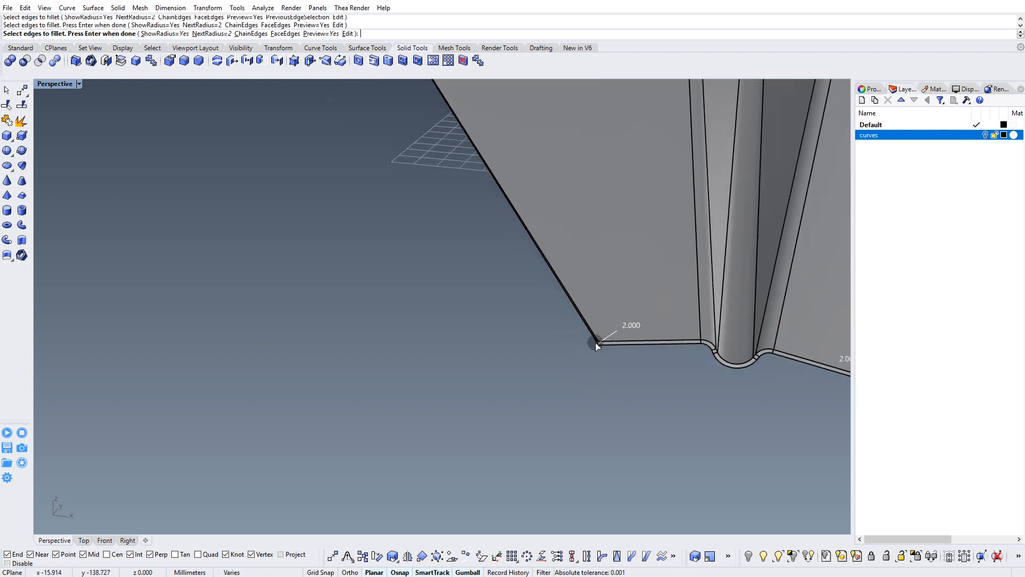
{"action": "right_click_drag", "start_coordinate": [595, 341], "coordinate": [547, 337]}
{"action": "right_click", "coordinate": [547, 338]}
Try a radius of 4 on all handles of the nose corner fillets.
{"action": "right_click_drag", "start_coordinate": [351, 230], "coordinate": [367, 240]}
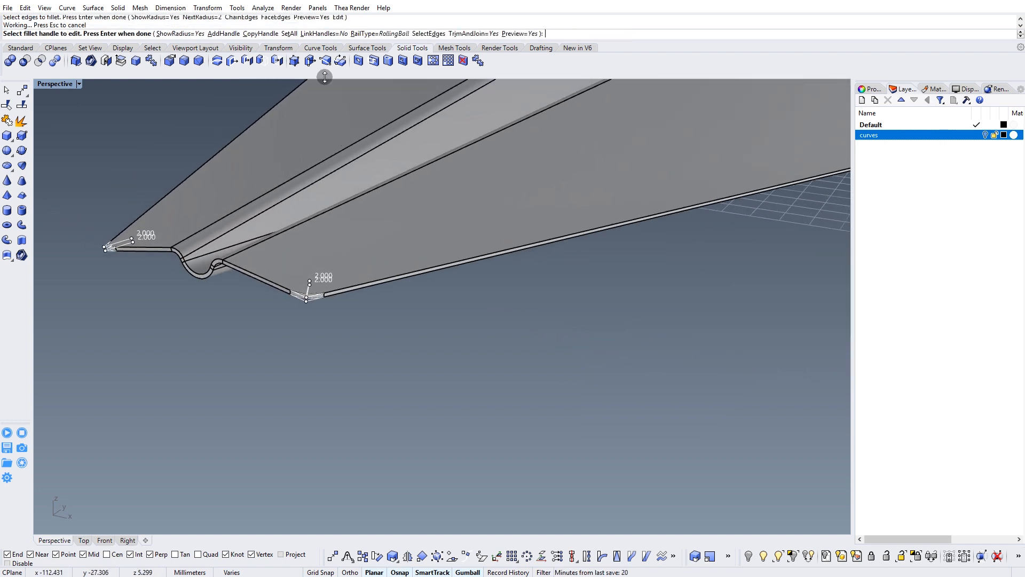
{"action": "left_click", "coordinate": [288, 34]}
{"action": "type", "text": "4"}
{"action": "key", "text": "Return"}
{"action": "right_click_drag", "start_coordinate": [388, 237], "coordinate": [314, 100]}
Set all handles of the nose corner fillets to a radius of 6 and apply the fillet.
{"action": "left_click", "coordinate": [281, 35]}
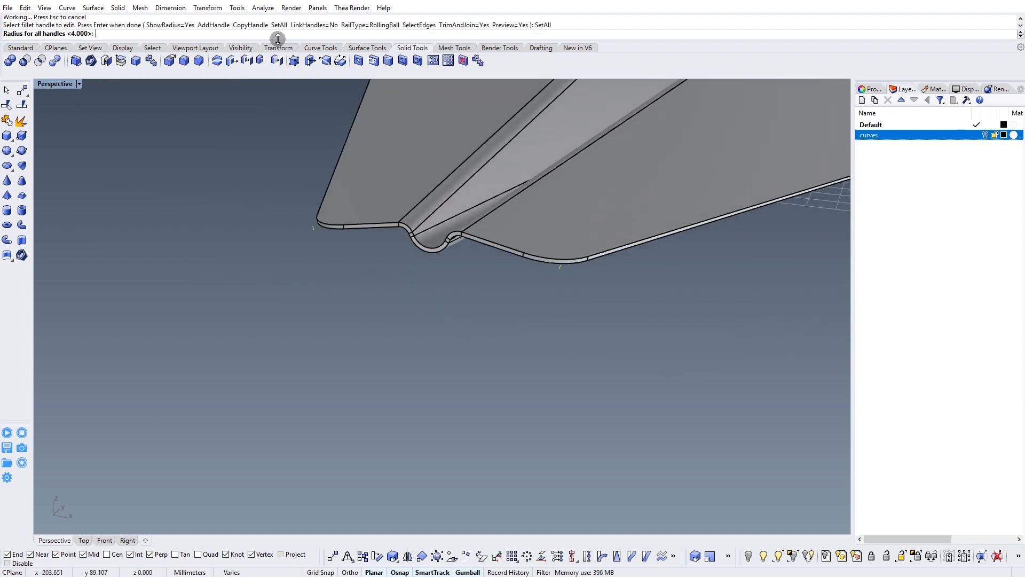
{"action": "type", "text": "6"}
{"action": "key", "text": "Return"}
{"action": "key", "text": "Return"}
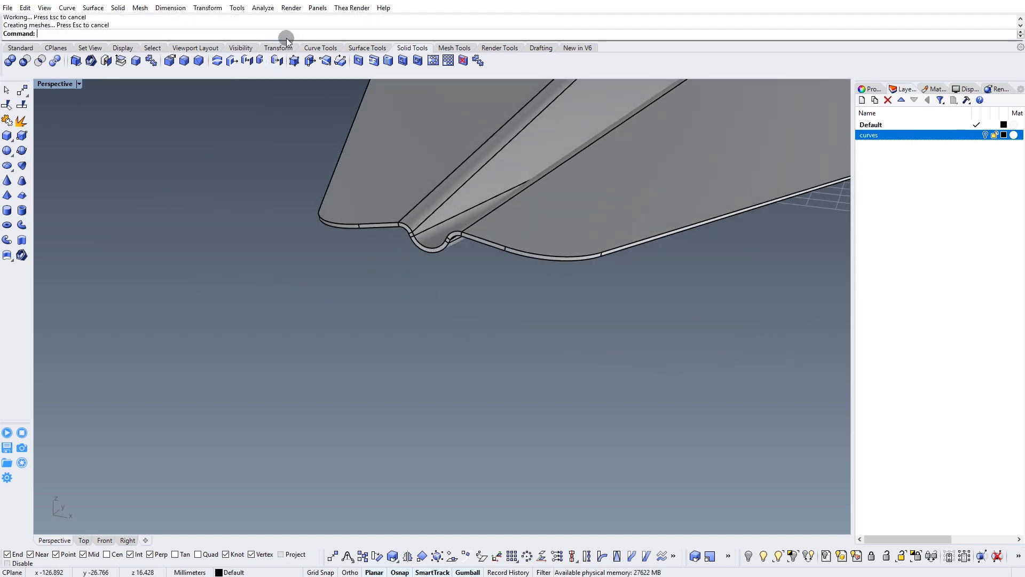
Create a layer named Plane and move the airplane polysurface onto it.
{"action": "right_click_drag", "start_coordinate": [623, 155], "coordinate": [431, 357]}
{"action": "right_click_drag", "start_coordinate": [603, 379], "coordinate": [438, 290]}
{"action": "left_click", "coordinate": [588, 266]}
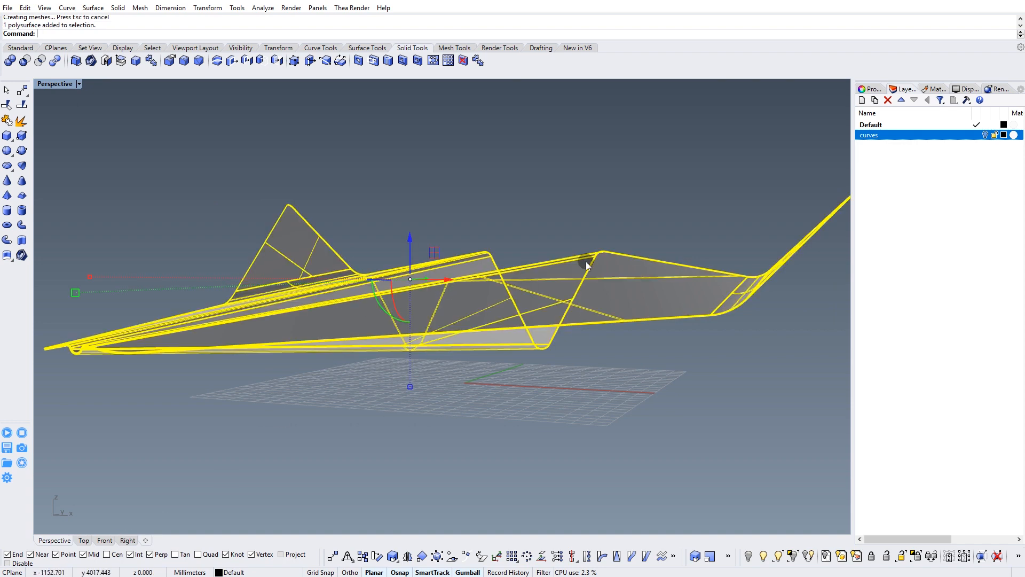
{"action": "left_click", "coordinate": [862, 100]}
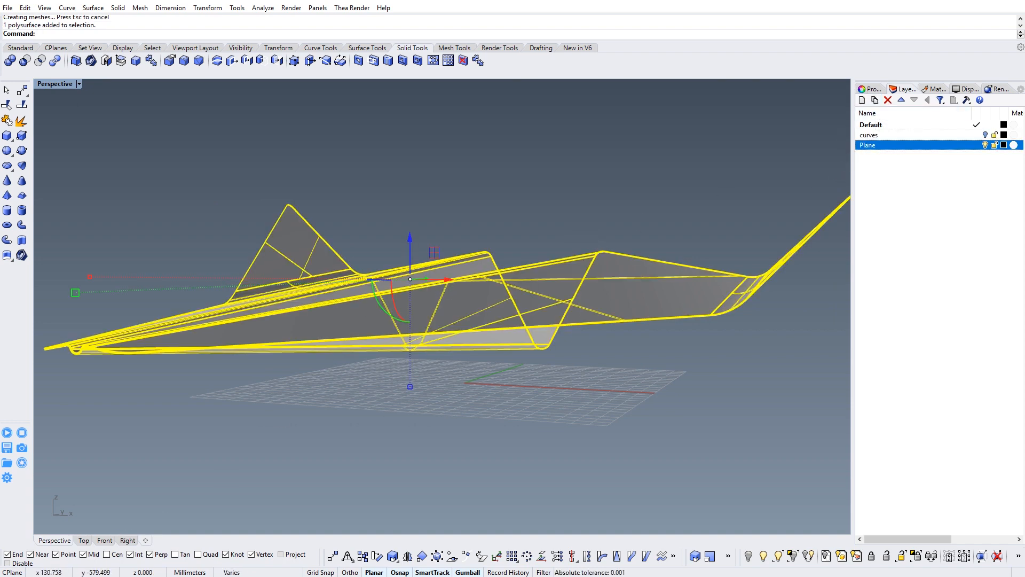
{"action": "right_click", "coordinate": [881, 145]}
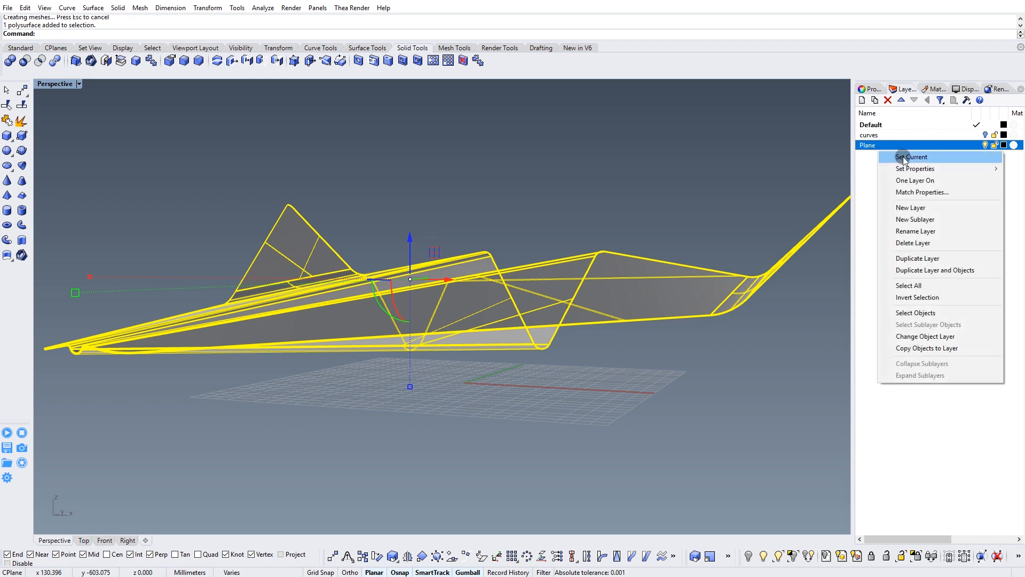
{"action": "left_click", "coordinate": [941, 336]}
{"action": "left_click", "coordinate": [758, 153]}
Create another layer named Brackets.
{"action": "scroll", "coordinate": [721, 187], "scroll_direction": "up", "scroll_amount": 4}
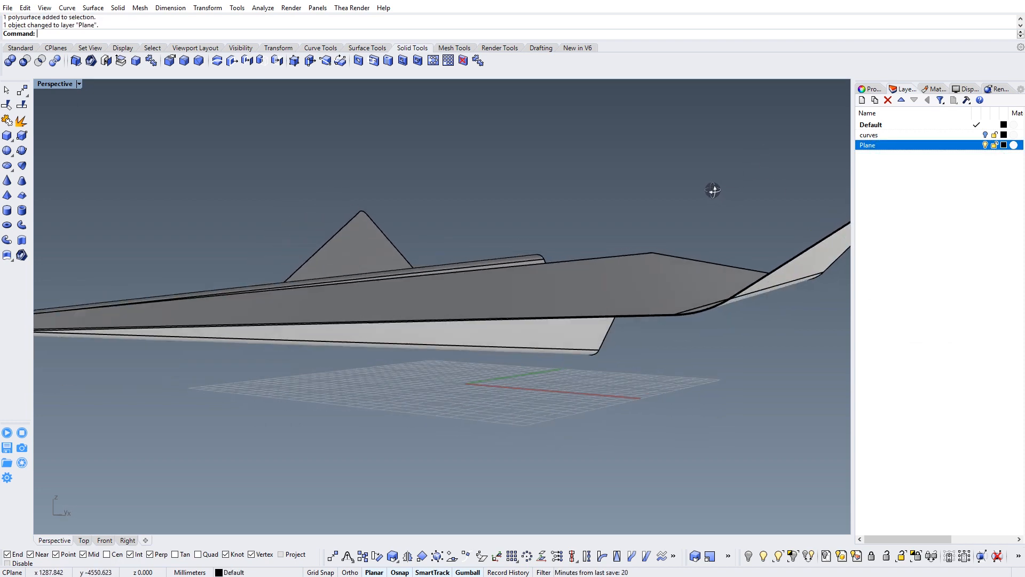
{"action": "right_click_drag", "start_coordinate": [713, 190], "coordinate": [716, 187]}
{"action": "left_click", "coordinate": [861, 100]}
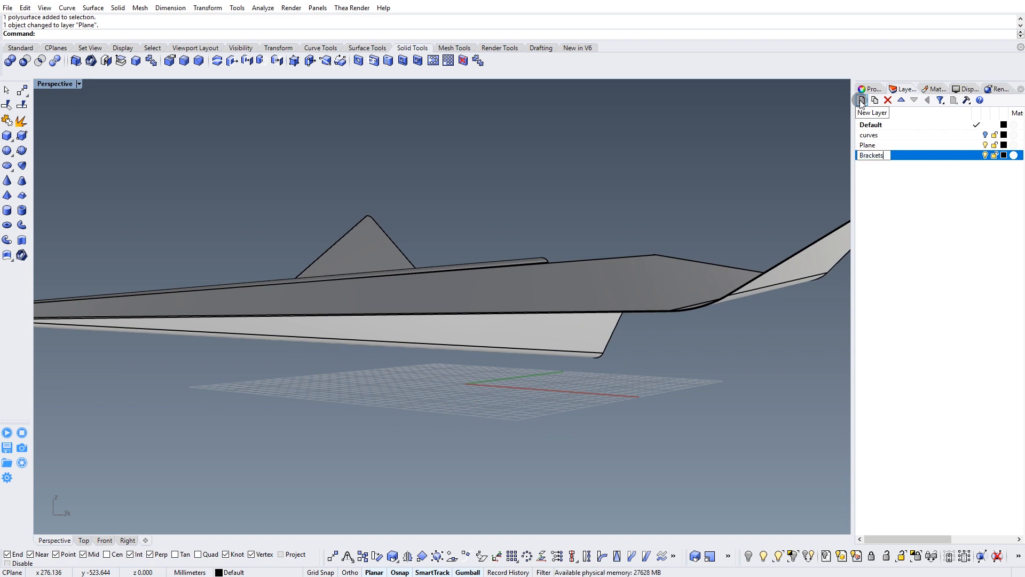
{"action": "key", "text": "Return"}
{"action": "left_click", "coordinate": [882, 224]}
Examine the airplane's overall shape in perspective and its side profile in the Right view.
{"action": "right_click_drag", "start_coordinate": [651, 346], "coordinate": [463, 331]}
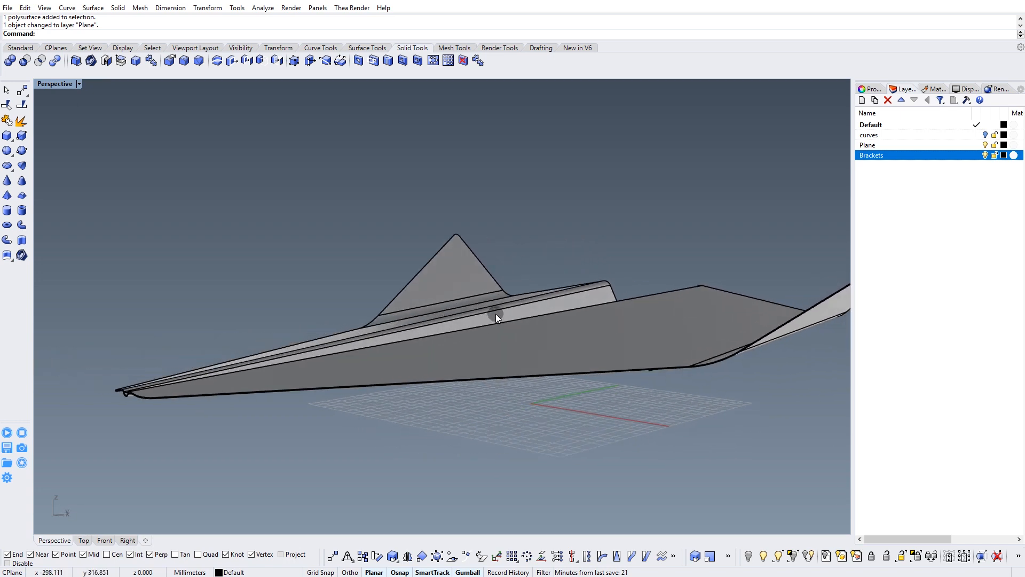
{"action": "right_click_drag", "start_coordinate": [474, 310], "coordinate": [443, 385]}
{"action": "left_click", "coordinate": [129, 539]}
{"action": "right_click_drag", "start_coordinate": [453, 295], "coordinate": [433, 391], "text": "ctrl"}
{"action": "right_click_drag", "start_coordinate": [419, 273], "coordinate": [487, 326]}
{"action": "right_click_drag", "start_coordinate": [593, 303], "coordinate": [620, 280], "text": "ctrl"}
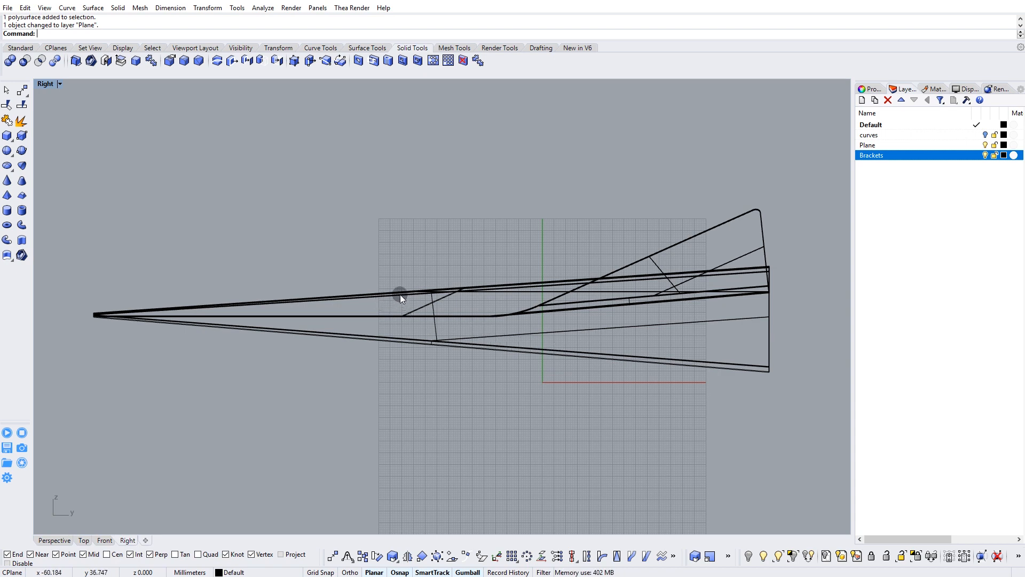
{"action": "left_click_drag", "start_coordinate": [510, 242], "coordinate": [423, 434]}
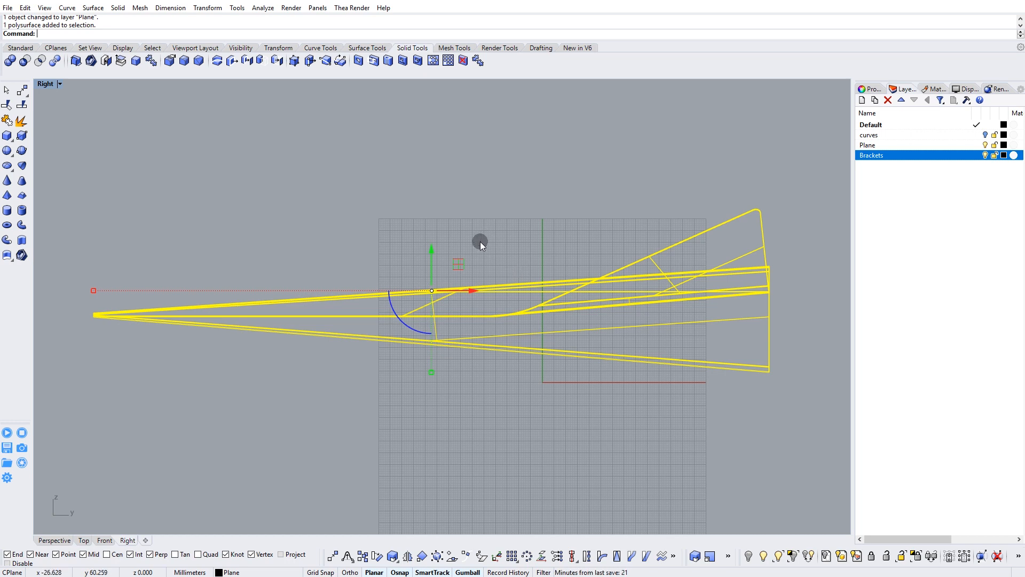
{"action": "left_click", "coordinate": [438, 219]}
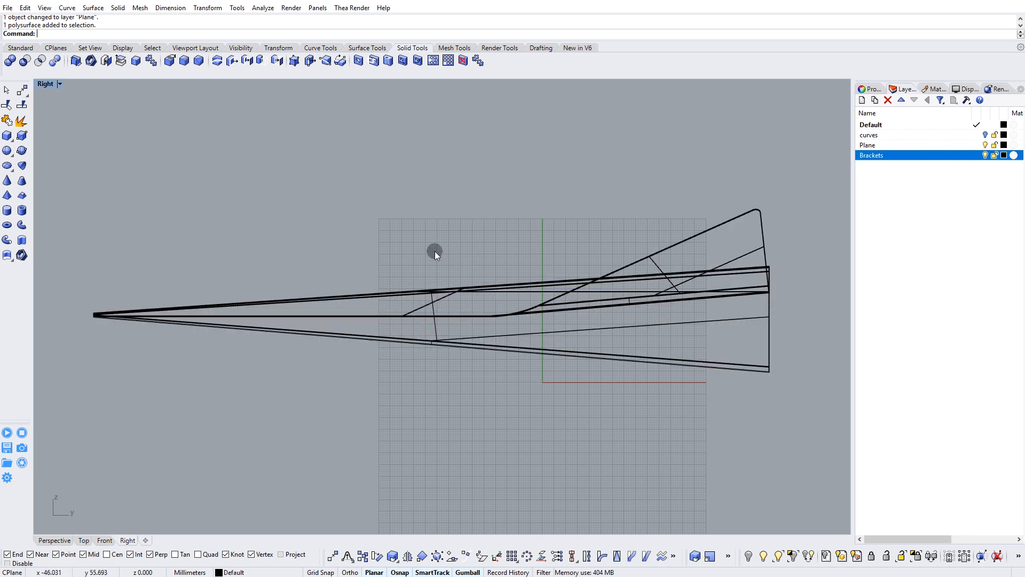
{"action": "right_click_drag", "start_coordinate": [434, 254], "coordinate": [451, 234]}
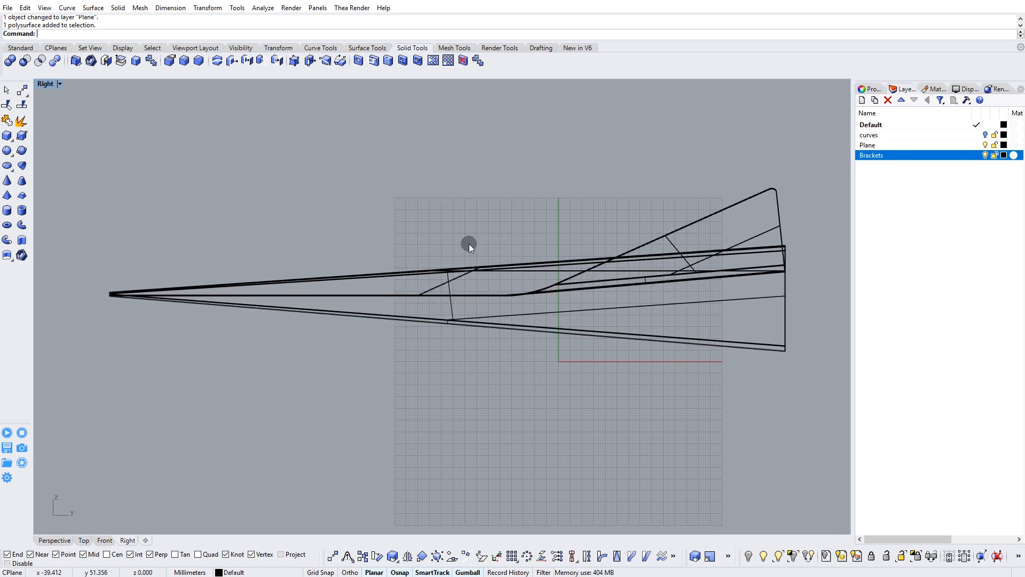
Select the airplane and create a sublayer named safe_1 under the Plane layer.
{"action": "left_click", "coordinate": [451, 322]}
{"action": "right_click_drag", "start_coordinate": [455, 273], "coordinate": [434, 281]}
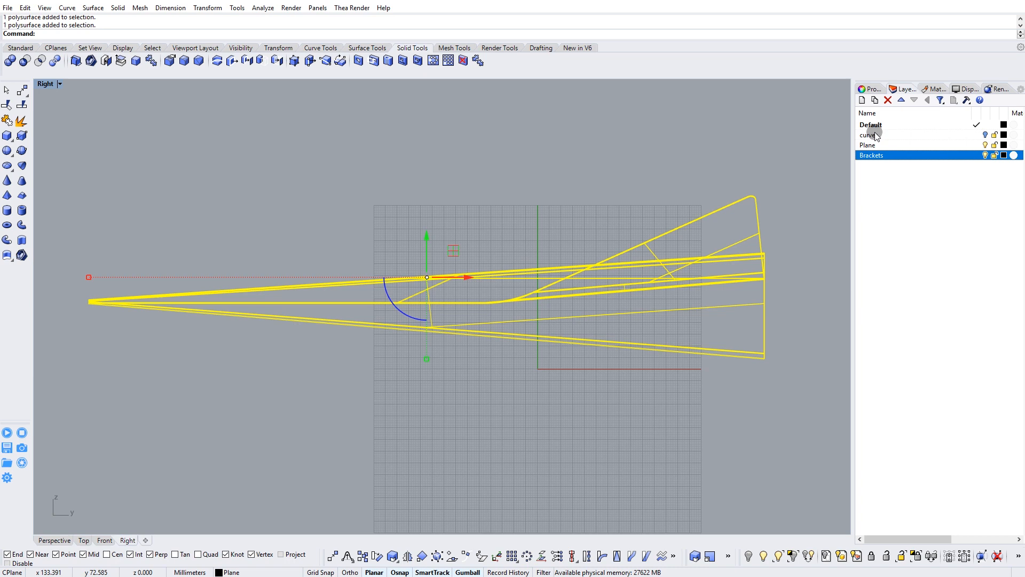
{"action": "left_click", "coordinate": [872, 145]}
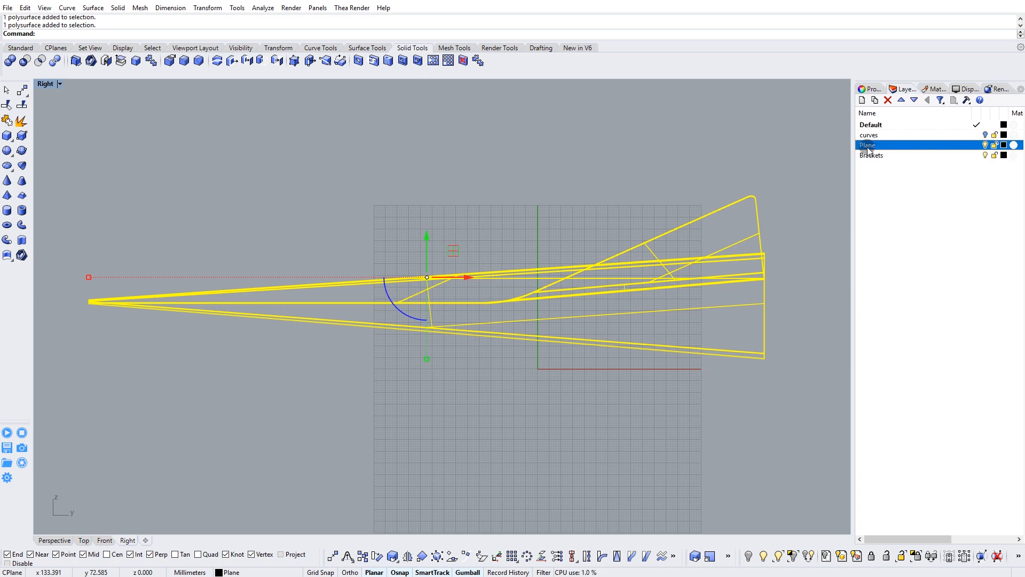
{"action": "left_click", "coordinate": [874, 101]}
{"action": "type", "text": "safe_1"}
{"action": "key", "text": "Return"}
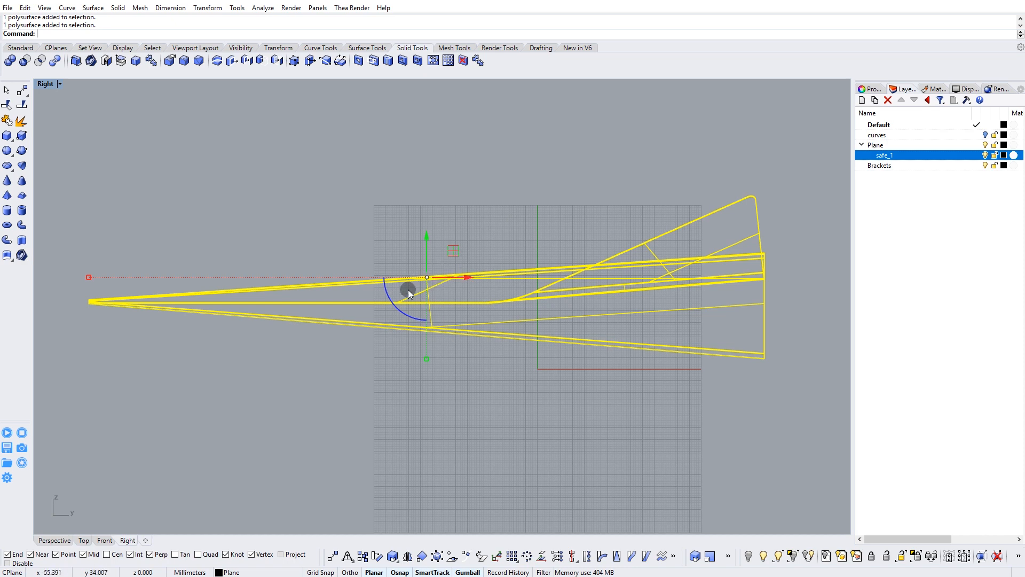
Duplicate the airplane polysurface in place by copying and pasting it.
{"action": "left_click", "coordinate": [29, 7]}
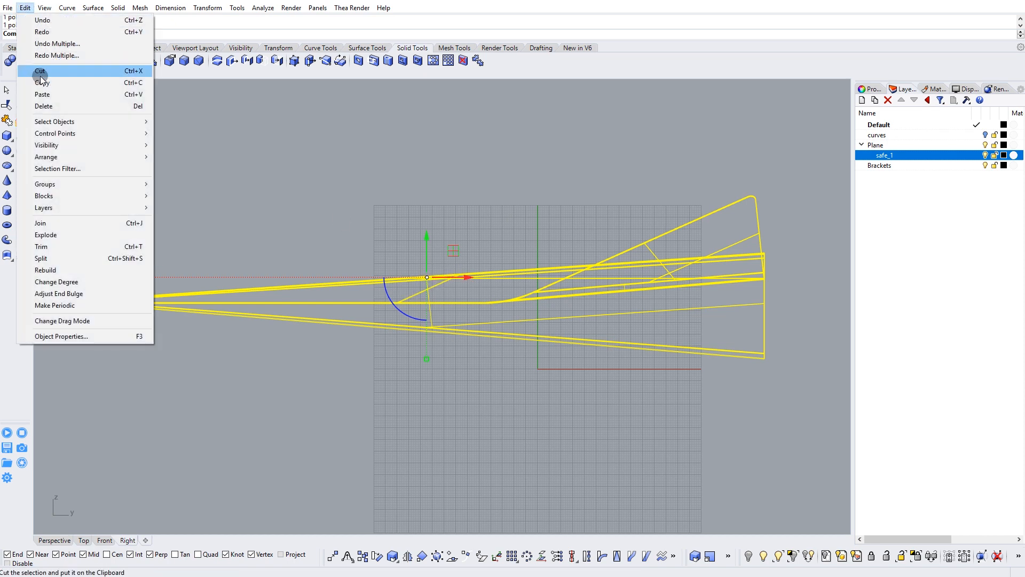
{"action": "left_click", "coordinate": [42, 84]}
{"action": "left_click", "coordinate": [25, 7]}
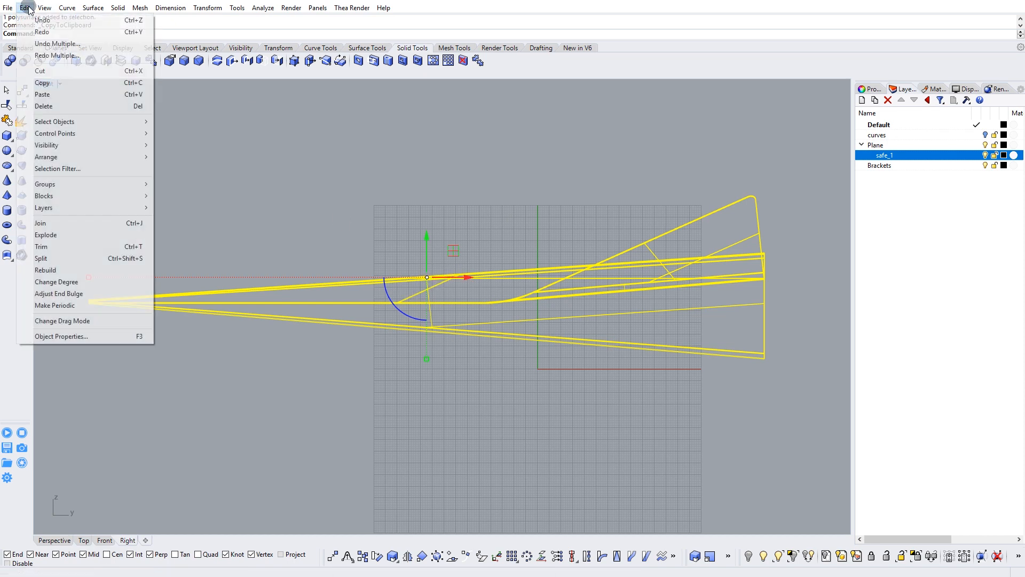
{"action": "left_click", "coordinate": [42, 94]}
{"action": "left_click", "coordinate": [357, 206]}
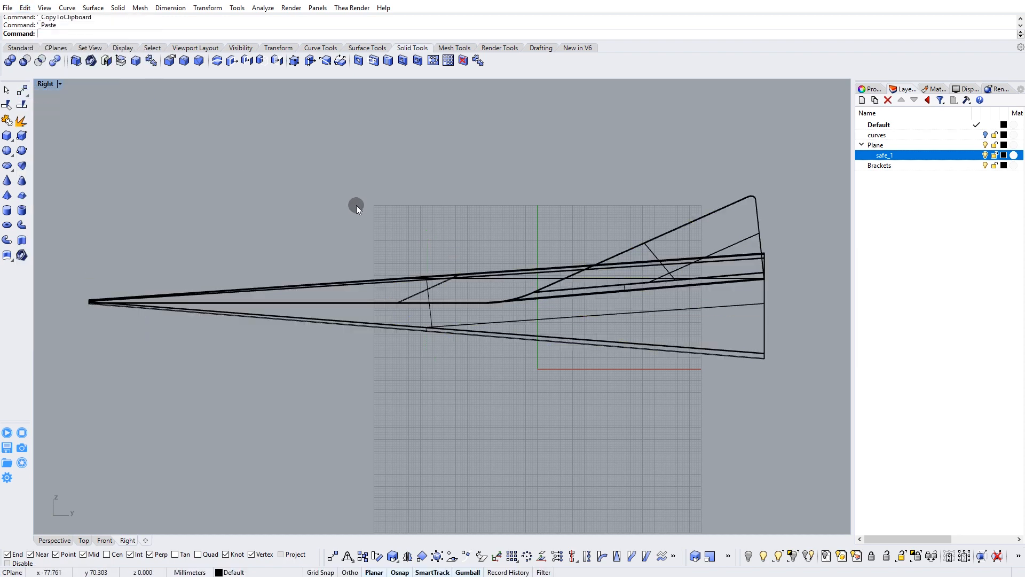
Move one of the two overlapping airplane polysurfaces to the safe_1 sublayer and hide that sublayer.
{"action": "left_click", "coordinate": [453, 279]}
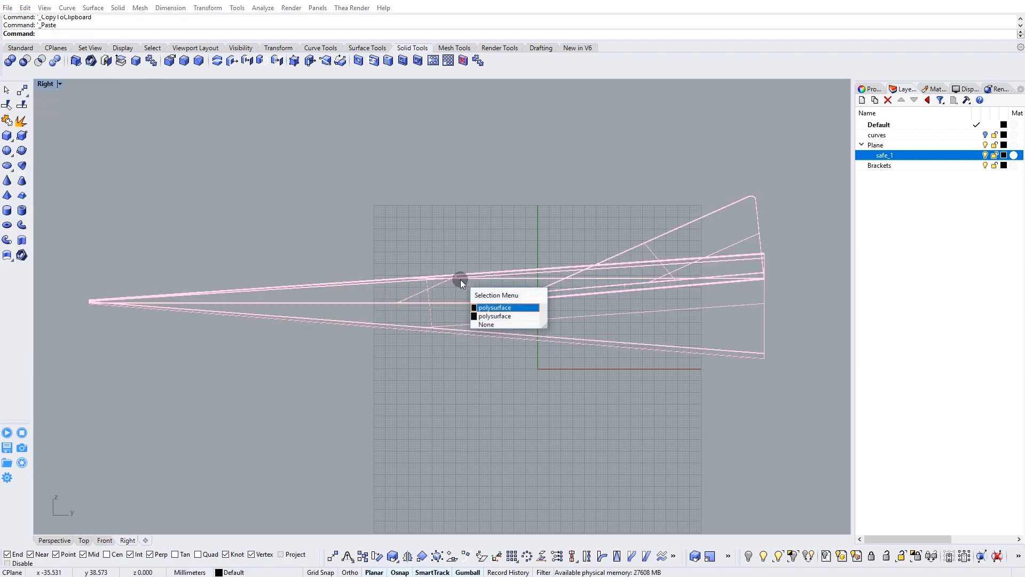
{"action": "left_click", "coordinate": [496, 317]}
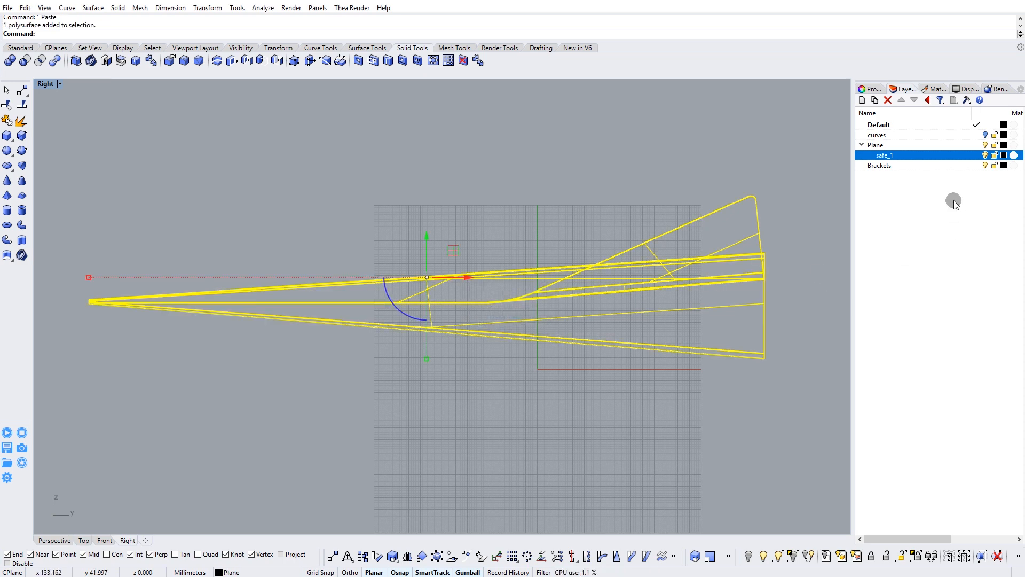
{"action": "right_click", "coordinate": [885, 159]}
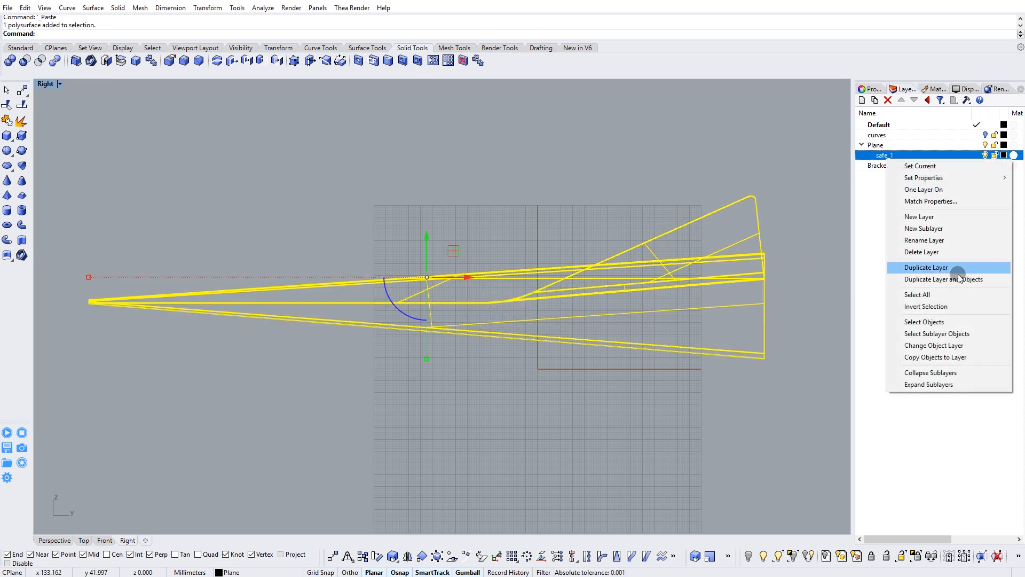
{"action": "left_click", "coordinate": [937, 347]}
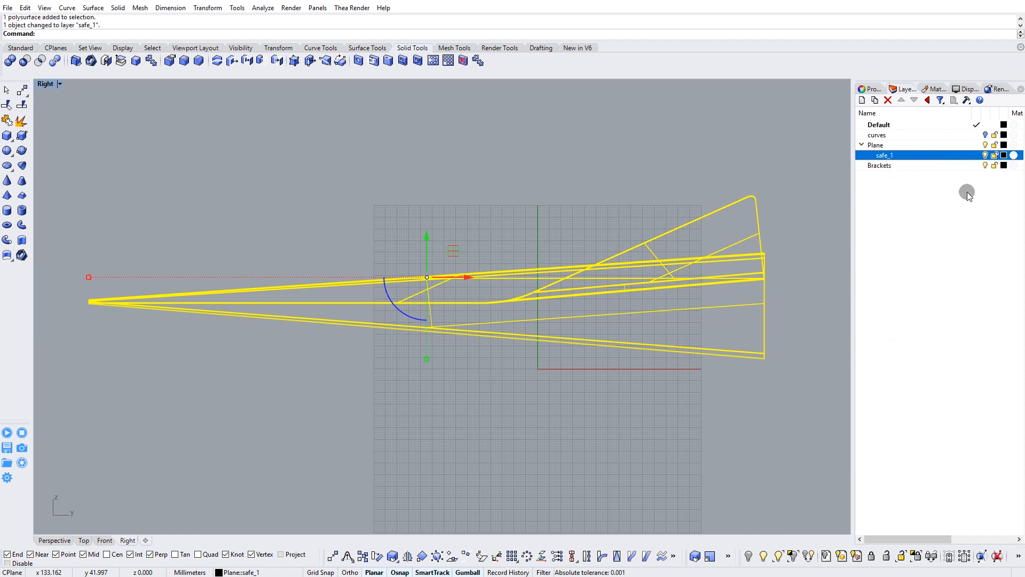
{"action": "left_click", "coordinate": [986, 157]}
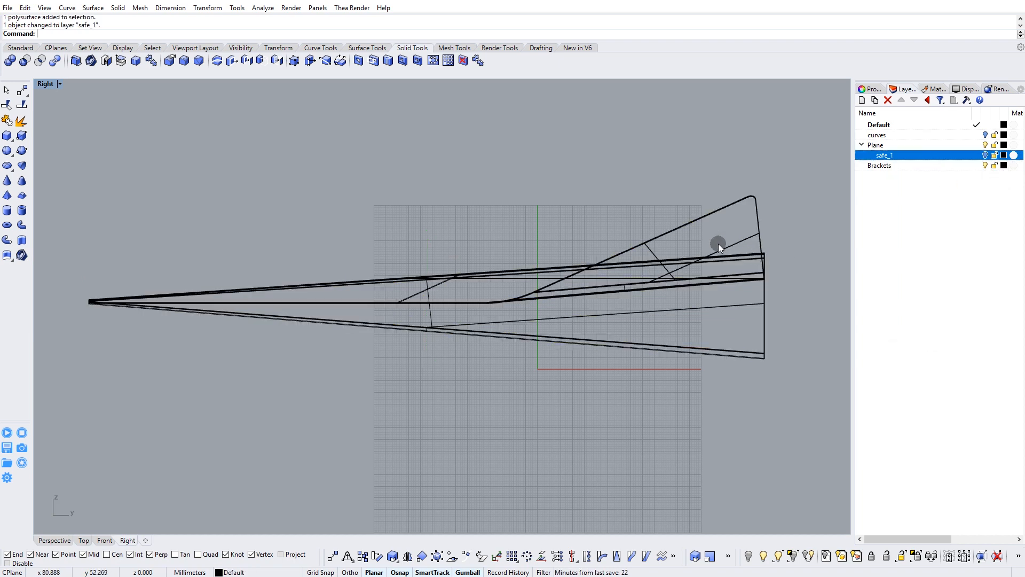
Start Cage Edit on the visible airplane polysurface with all four viewports displayed.
{"action": "right_click_drag", "start_coordinate": [468, 253], "coordinate": [483, 230]}
{"action": "right_click_drag", "start_coordinate": [450, 295], "coordinate": [433, 296]}
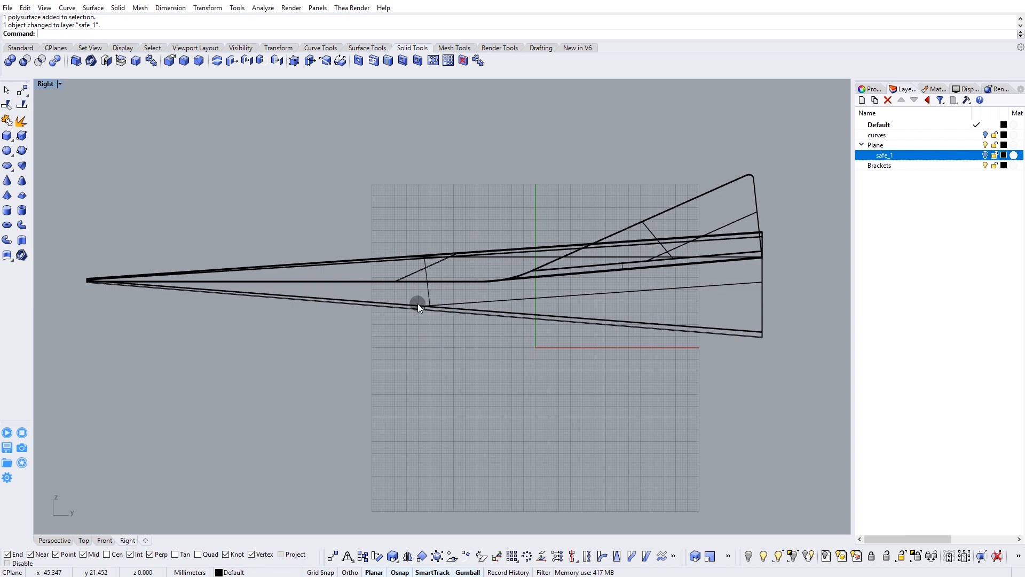
{"action": "left_click_drag", "start_coordinate": [361, 199], "coordinate": [270, 323]}
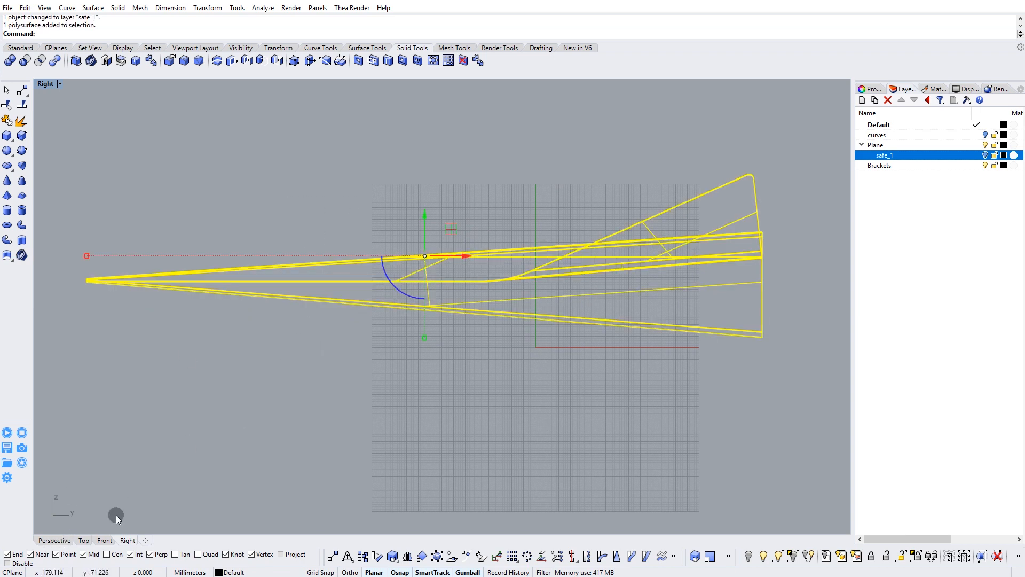
{"action": "double_click", "coordinate": [49, 85]}
{"action": "right_click_drag", "start_coordinate": [602, 155], "coordinate": [657, 175]}
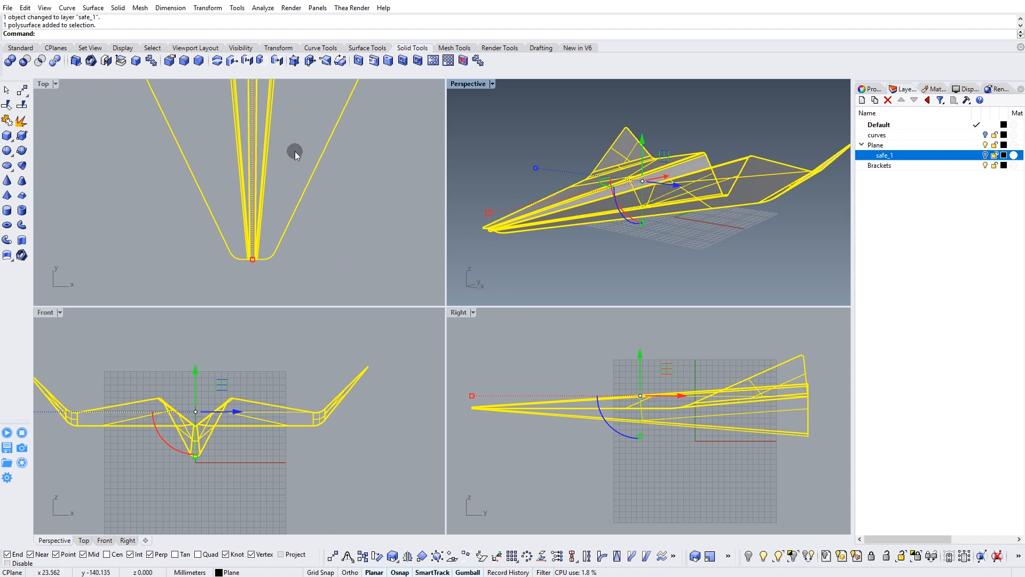
{"action": "left_click", "coordinate": [278, 48]}
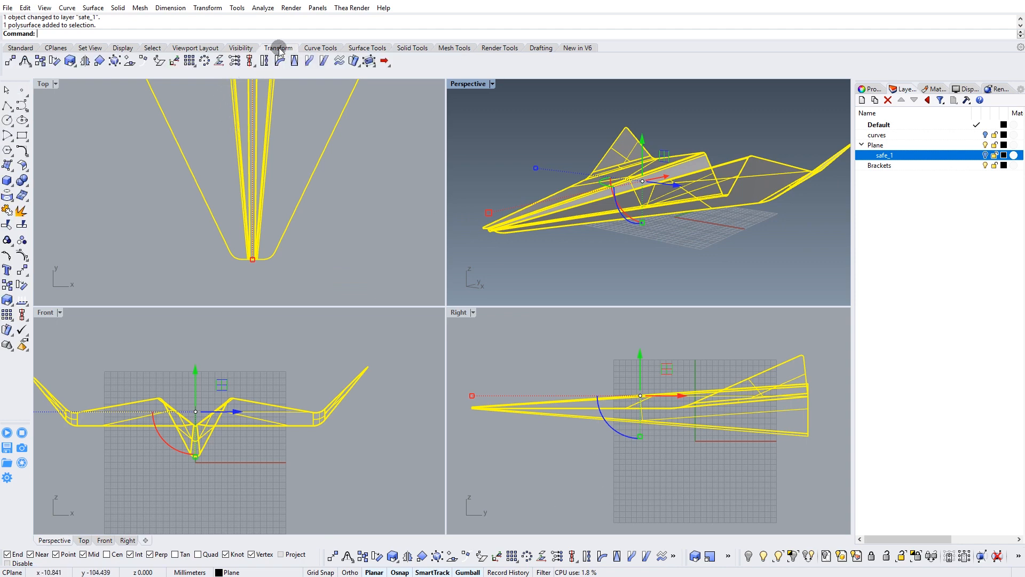
{"action": "left_click", "coordinate": [368, 61]}
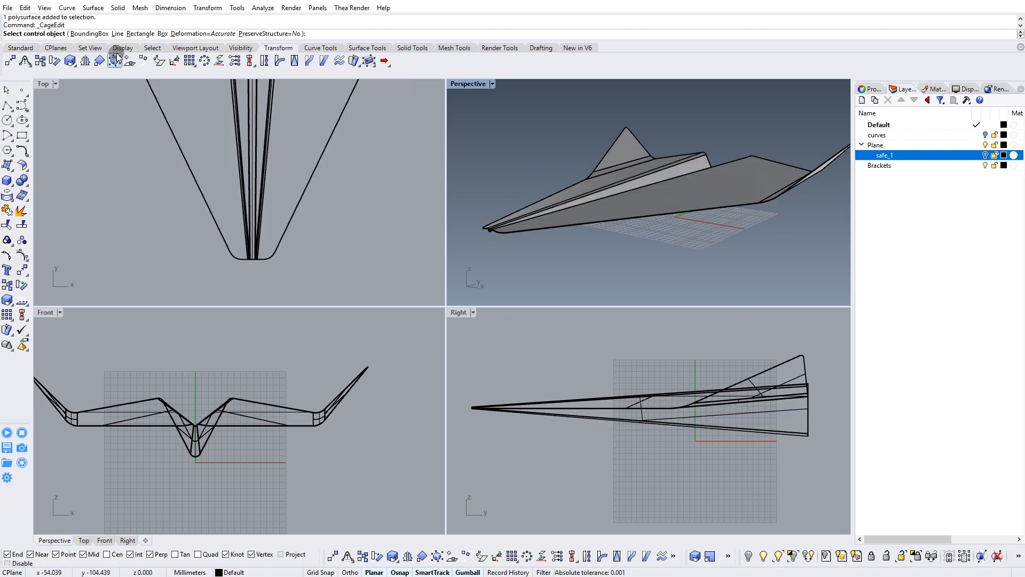
Use the airplane's bounding box in the World coordinate system as the control cage.
{"action": "right_click_drag", "start_coordinate": [715, 216], "coordinate": [804, 153]}
{"action": "right_click_drag", "start_coordinate": [744, 274], "coordinate": [799, 153]}
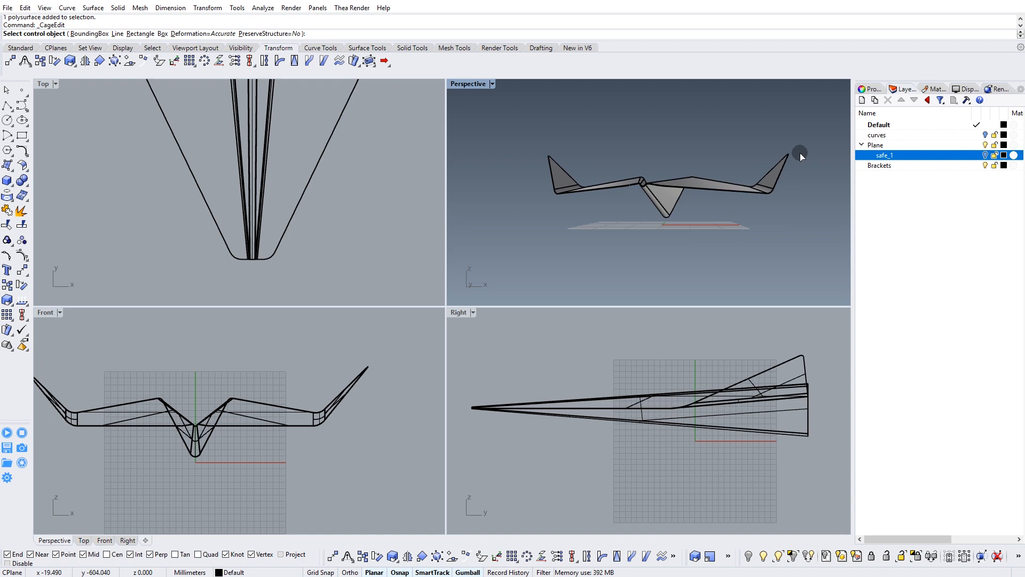
{"action": "right_click_drag", "start_coordinate": [588, 242], "coordinate": [526, 392]}
{"action": "left_click", "coordinate": [89, 34]}
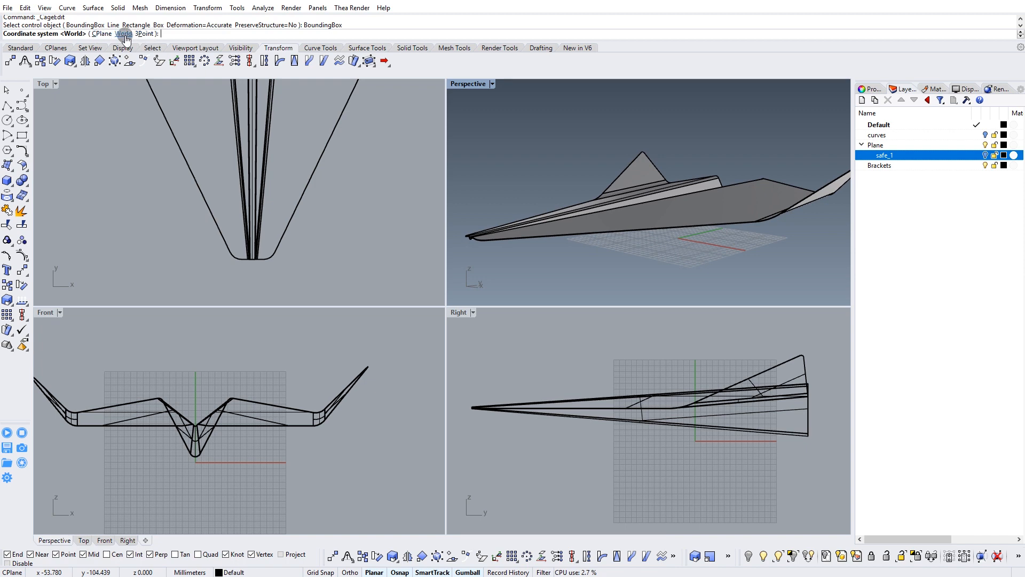
{"action": "right_click", "coordinate": [117, 127]}
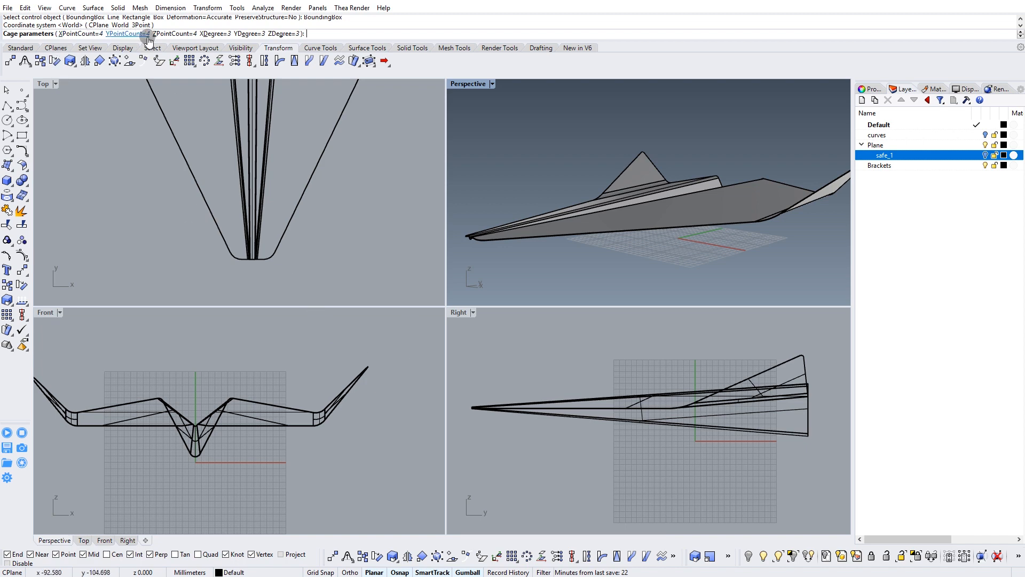
{"action": "right_click_drag", "start_coordinate": [595, 366], "coordinate": [611, 376]}
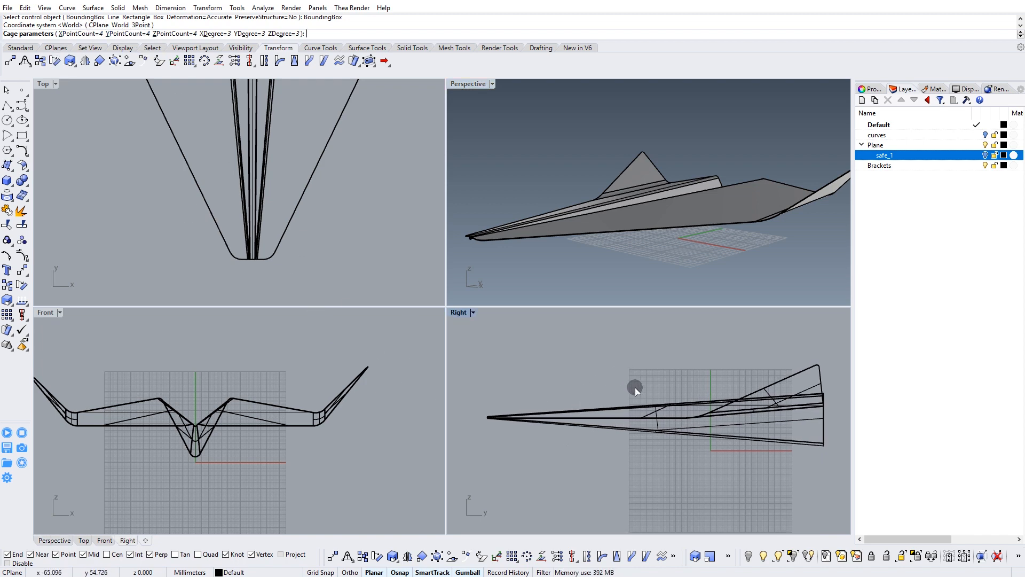
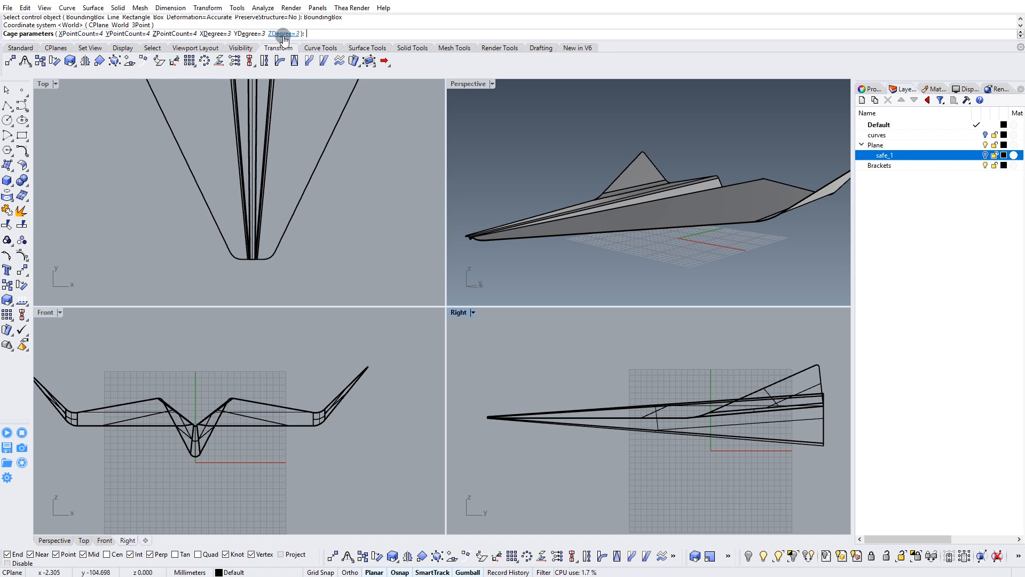
Accept a cage with 4 points and degree 3 in each direction, and edit the Global region.
{"action": "right_click", "coordinate": [596, 394]}
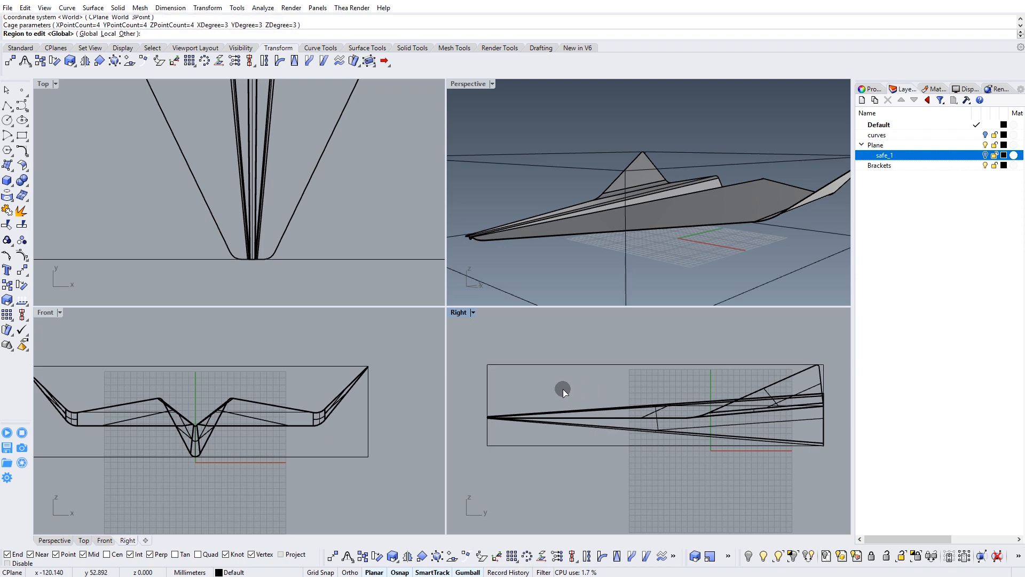
{"action": "right_click", "coordinate": [109, 111]}
{"action": "right_click_drag", "start_coordinate": [599, 394], "coordinate": [606, 376]}
{"action": "right_click_drag", "start_coordinate": [661, 213], "coordinate": [623, 380]}
Move the column of cage points at the airplane's nose slightly downward in the side view.
{"action": "left_click_drag", "start_coordinate": [486, 347], "coordinate": [509, 497]}
{"action": "left_click_drag", "start_coordinate": [495, 380], "coordinate": [597, 384]}
{"action": "right_click_drag", "start_coordinate": [579, 426], "coordinate": [555, 387]}
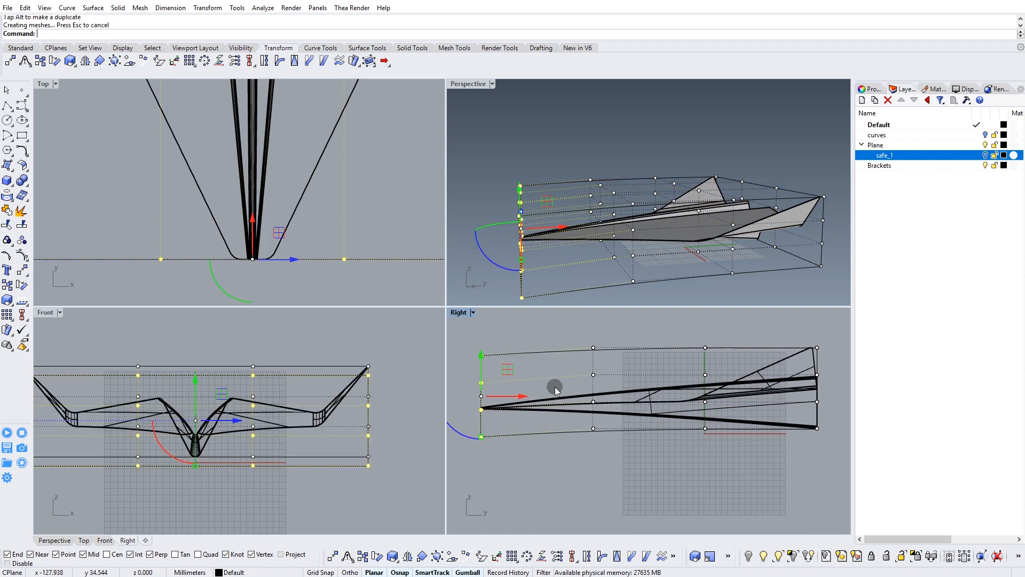
{"action": "right_click_drag", "start_coordinate": [645, 222], "coordinate": [561, 239]}
Raise the two middle columns of cage points slightly to bend the airplane's body lengthwise.
{"action": "scroll", "coordinate": [629, 230], "scroll_direction": "up", "scroll_amount": 2}
{"action": "left_click_drag", "start_coordinate": [584, 323], "coordinate": [721, 454]}
{"action": "scroll", "coordinate": [657, 374], "scroll_direction": "up", "scroll_amount": 1}
{"action": "left_click_drag", "start_coordinate": [659, 360], "coordinate": [662, 359]}
{"action": "right_click_drag", "start_coordinate": [733, 387], "coordinate": [615, 379]}
Select the row of four cage points above the airplane's rear edge and examine it from several sides.
{"action": "left_click_drag", "start_coordinate": [733, 323], "coordinate": [754, 354]}
{"action": "right_click_drag", "start_coordinate": [755, 354], "coordinate": [738, 365]}
{"action": "right_click_drag", "start_coordinate": [782, 197], "coordinate": [708, 185]}
{"action": "left_click", "coordinate": [743, 372]}
{"action": "right_click_drag", "start_coordinate": [750, 368], "coordinate": [744, 381]}
{"action": "scroll", "coordinate": [724, 372], "scroll_direction": "up", "scroll_amount": 4}
{"action": "left_click_drag", "start_coordinate": [737, 370], "coordinate": [737, 369]}
{"action": "right_click_drag", "start_coordinate": [735, 351], "coordinate": [732, 371]}
{"action": "right_click_drag", "start_coordinate": [737, 194], "coordinate": [695, 193]}
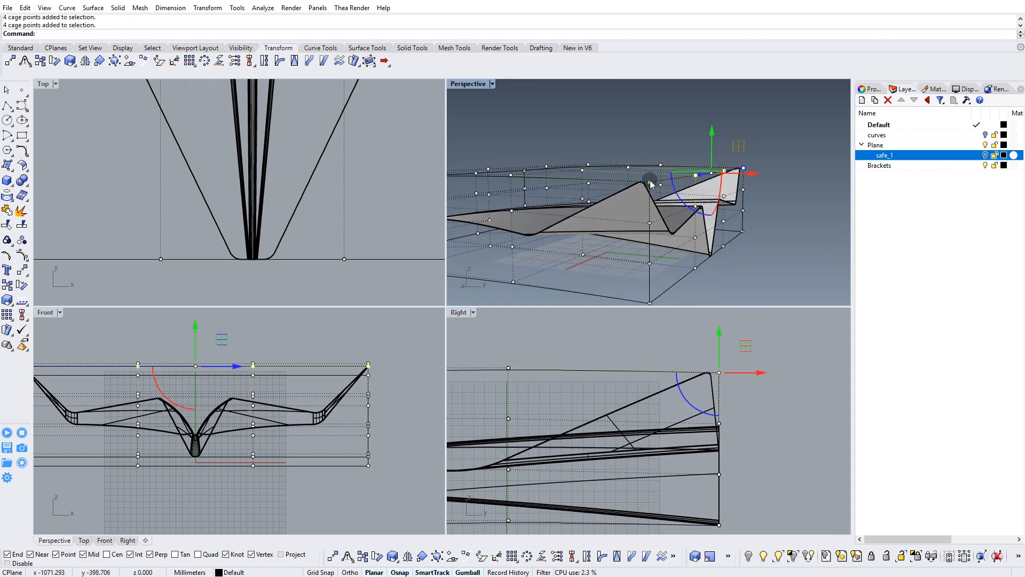
Try pulling a single upper rear cage point straight up, and undo the move.
{"action": "scroll", "coordinate": [695, 175], "scroll_direction": "up", "scroll_amount": 3}
{"action": "left_click", "coordinate": [701, 175]}
{"action": "left_click_drag", "start_coordinate": [702, 156], "coordinate": [701, 103]}
{"action": "right_click_drag", "start_coordinate": [694, 170], "coordinate": [670, 195]}
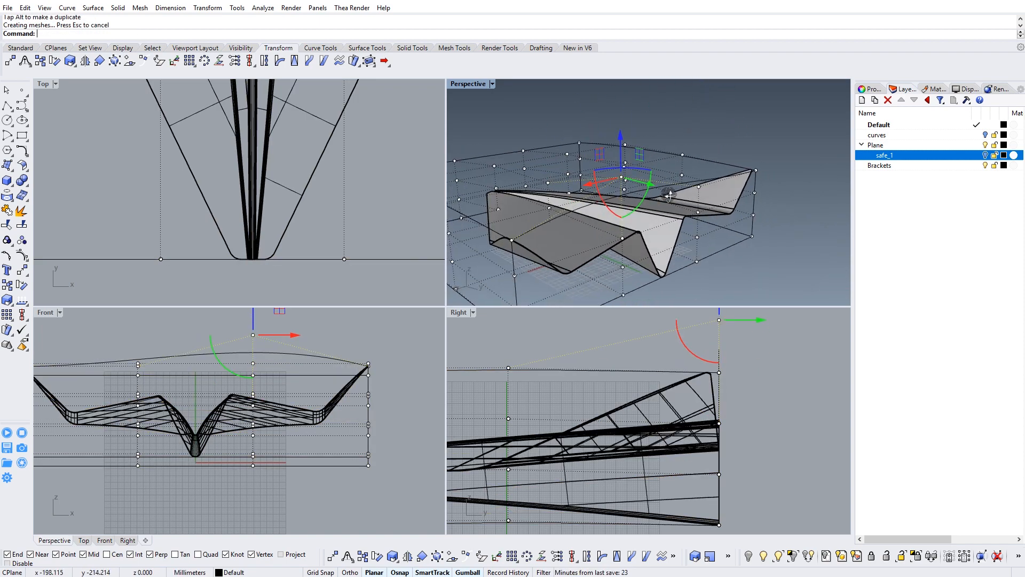
{"action": "key", "text": "ctrl+z"}
{"action": "scroll", "coordinate": [691, 372], "scroll_direction": "up", "scroll_amount": 4}
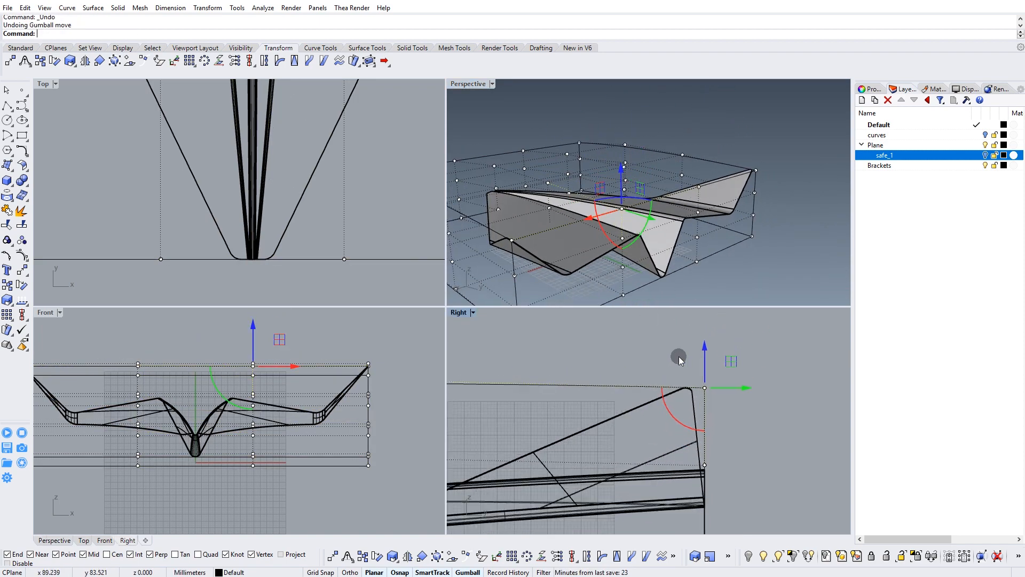
Shift the top rear row of cage points slightly upward and toward the nose.
{"action": "left_click_drag", "start_coordinate": [732, 414], "coordinate": [730, 414]}
{"action": "right_click_drag", "start_coordinate": [694, 275], "coordinate": [679, 281]}
{"action": "left_click_drag", "start_coordinate": [736, 361], "coordinate": [727, 349]}
{"action": "scroll", "coordinate": [728, 370], "scroll_direction": "down", "scroll_amount": 4}
{"action": "right_click_drag", "start_coordinate": [722, 372], "coordinate": [752, 359]}
{"action": "scroll", "coordinate": [589, 400], "scroll_direction": "down", "scroll_amount": 6}
{"action": "right_click_drag", "start_coordinate": [589, 399], "coordinate": [665, 398]}
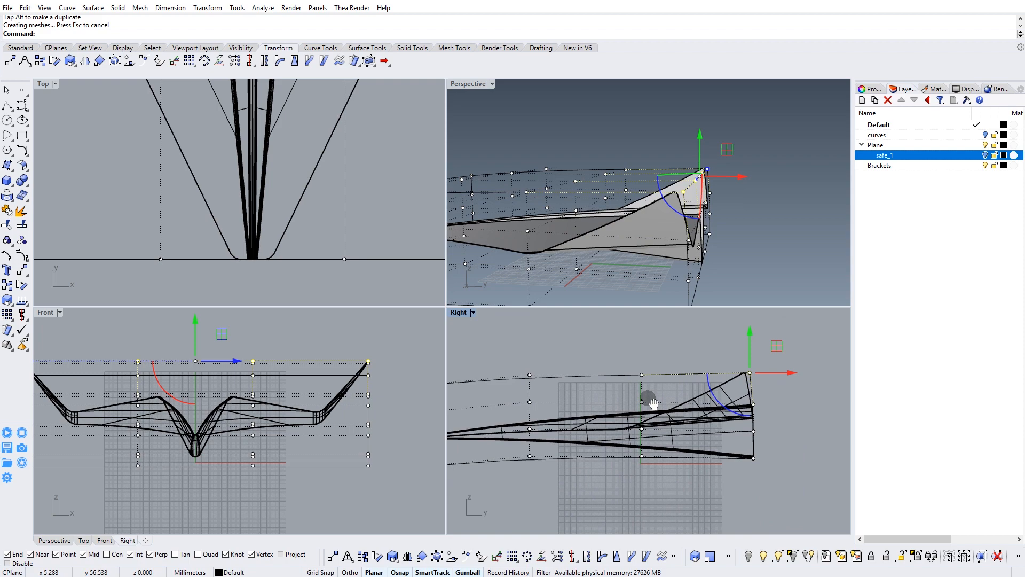
Try raising the two middle columns of cage points strongly to arch the airplane, and undo the move.
{"action": "left_click_drag", "start_coordinate": [520, 345], "coordinate": [678, 503]}
{"action": "left_click_drag", "start_coordinate": [613, 389], "coordinate": [667, 359]}
{"action": "right_click_drag", "start_coordinate": [669, 240], "coordinate": [688, 226]}
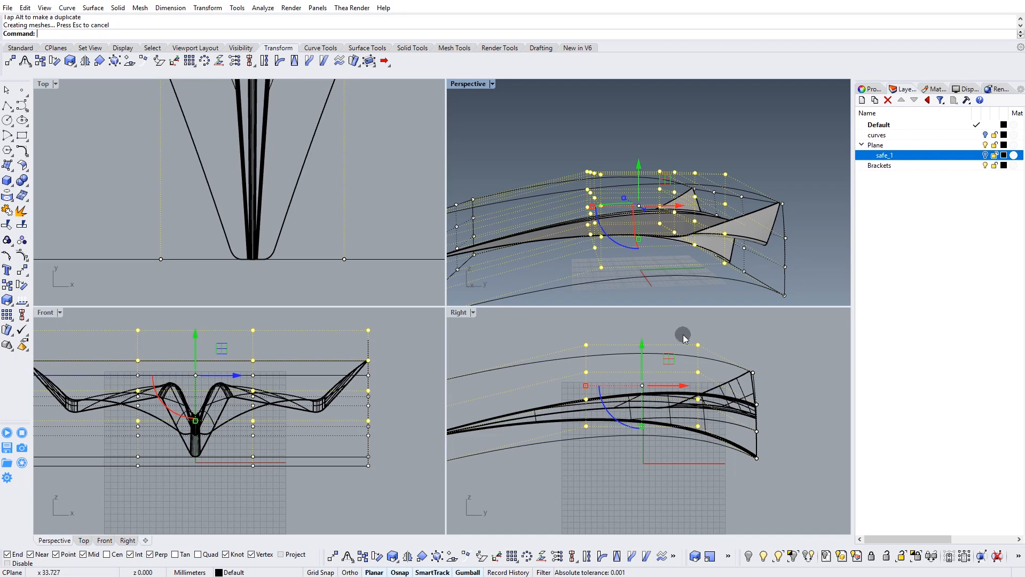
{"action": "key", "text": "ctrl+z"}
{"action": "scroll", "coordinate": [657, 393], "scroll_direction": "up", "scroll_amount": 3}
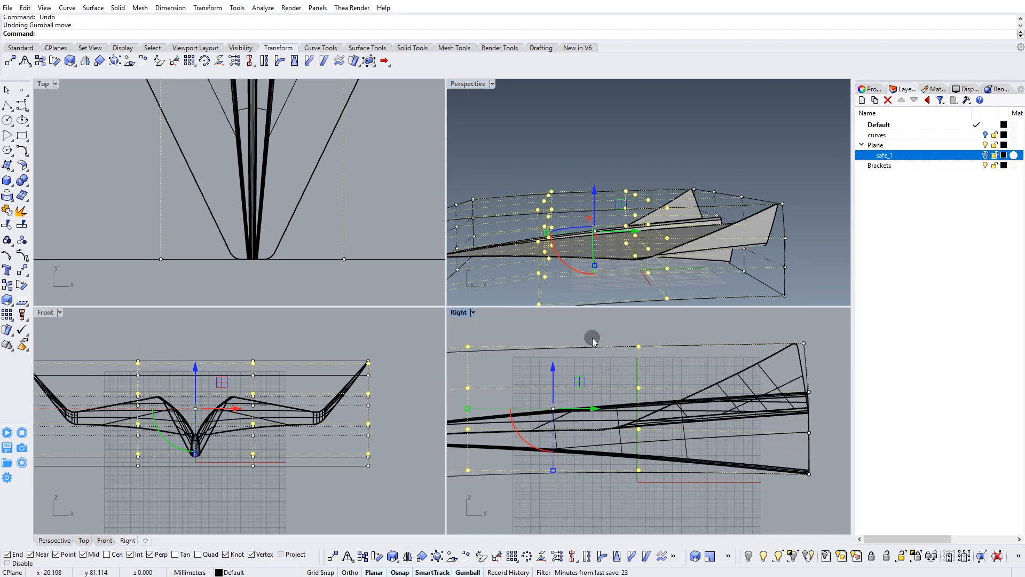
Lower the top rear row of cage points slightly in the side view.
{"action": "scroll", "coordinate": [598, 350], "scroll_direction": "down", "scroll_amount": 3}
{"action": "left_click_drag", "start_coordinate": [781, 348], "coordinate": [752, 334]}
{"action": "scroll", "coordinate": [739, 364], "scroll_direction": "up", "scroll_amount": 2}
{"action": "scroll", "coordinate": [745, 374], "scroll_direction": "down", "scroll_amount": 3}
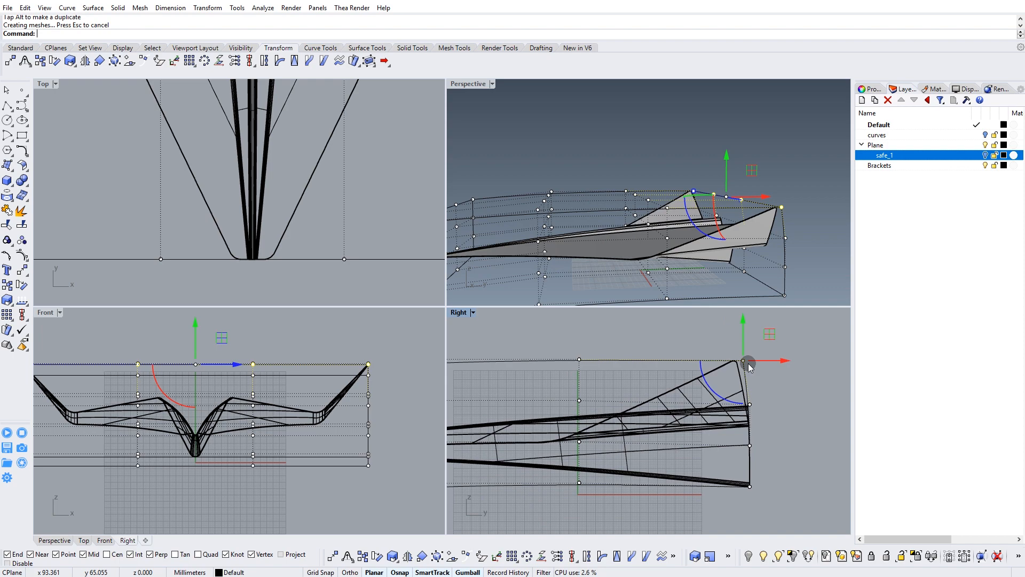
Raise the two inner columns of cage points slightly in the front view to curve the airplane across its width.
{"action": "right_click_drag", "start_coordinate": [626, 212], "coordinate": [585, 213]}
{"action": "right_click_drag", "start_coordinate": [172, 415], "coordinate": [155, 341]}
{"action": "left_click", "coordinate": [145, 335]}
{"action": "left_click_drag", "start_coordinate": [145, 336], "coordinate": [305, 470]}
{"action": "scroll", "coordinate": [228, 410], "scroll_direction": "up", "scroll_amount": 1}
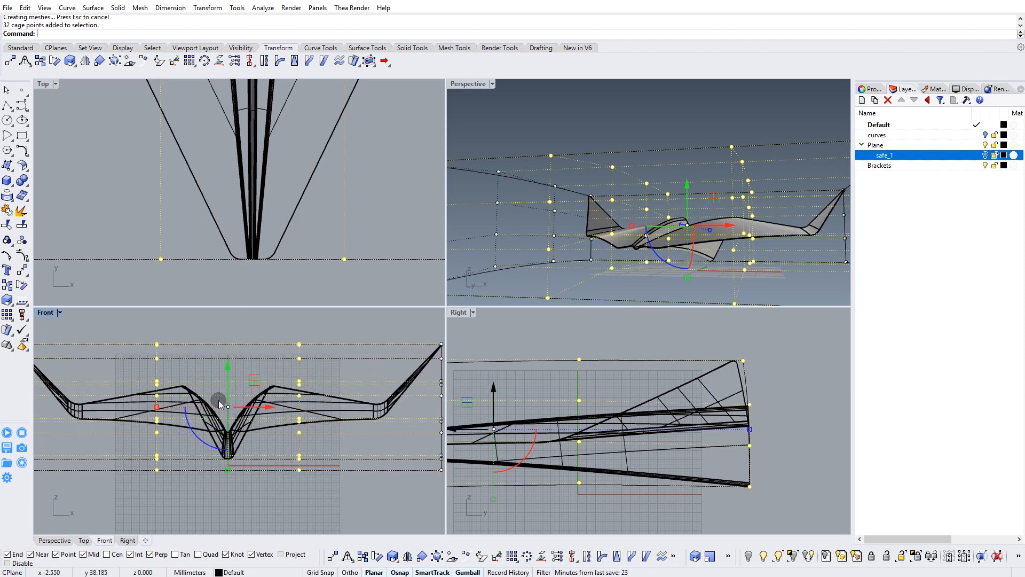
{"action": "left_click_drag", "start_coordinate": [228, 381], "coordinate": [228, 375]}
Select the outer columns of cage points at both wing tips and lower them slightly.
{"action": "scroll", "coordinate": [223, 411], "scroll_direction": "down", "scroll_amount": 1}
{"action": "left_click_drag", "start_coordinate": [79, 336], "coordinate": [141, 494]}
{"action": "right_click_drag", "start_coordinate": [319, 438], "coordinate": [239, 437]}
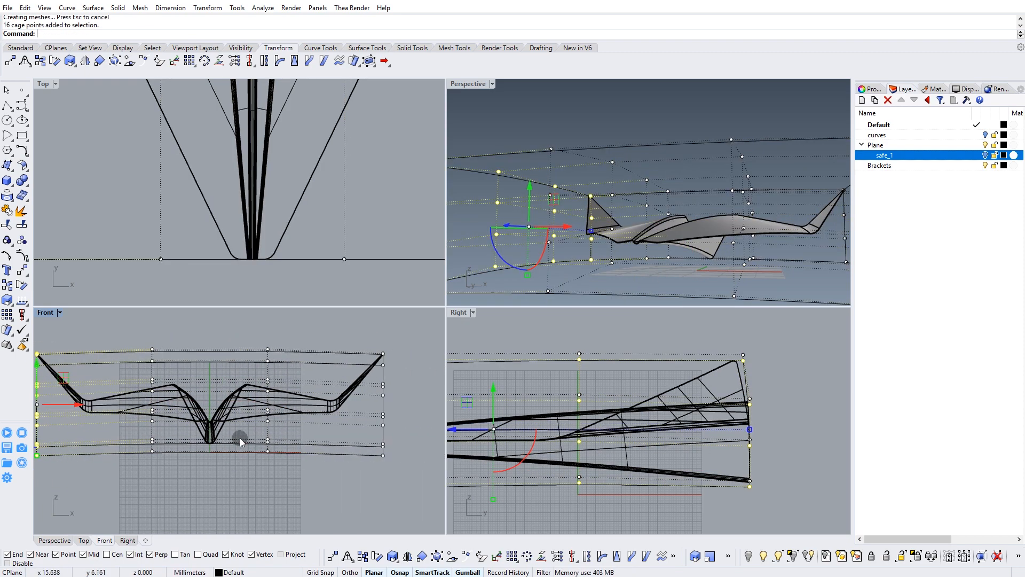
{"action": "left_click_drag", "start_coordinate": [398, 429], "coordinate": [405, 475], "text": "shift"}
{"action": "right_click_drag", "start_coordinate": [212, 372], "coordinate": [260, 367]}
{"action": "left_click_drag", "start_coordinate": [258, 364], "coordinate": [259, 370]}
Check the wing curvature, raise the outer cage columns by a small amount and deselect them.
{"action": "right_click_drag", "start_coordinate": [617, 225], "coordinate": [783, 229]}
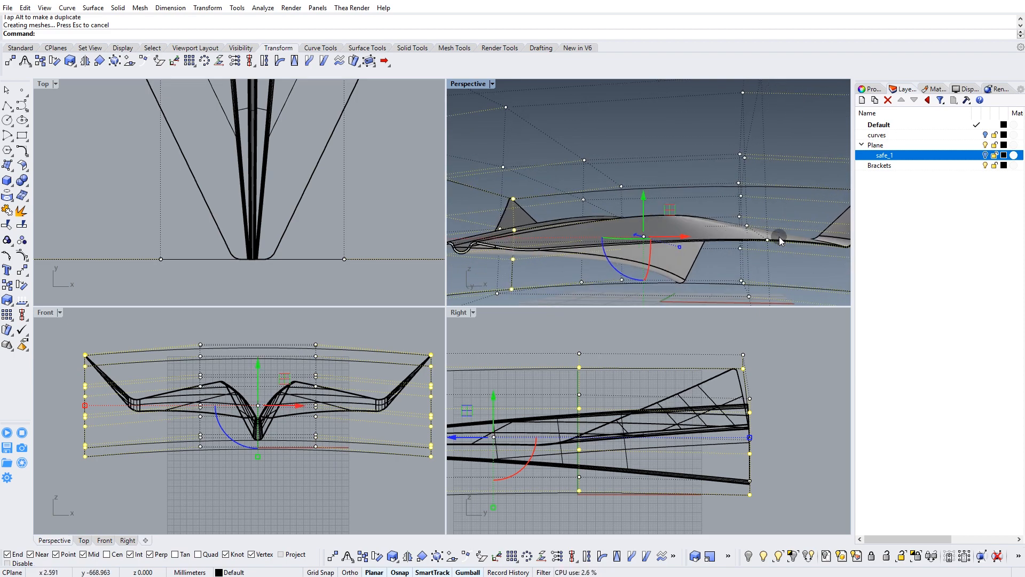
{"action": "right_click_drag", "start_coordinate": [659, 234], "coordinate": [650, 256]}
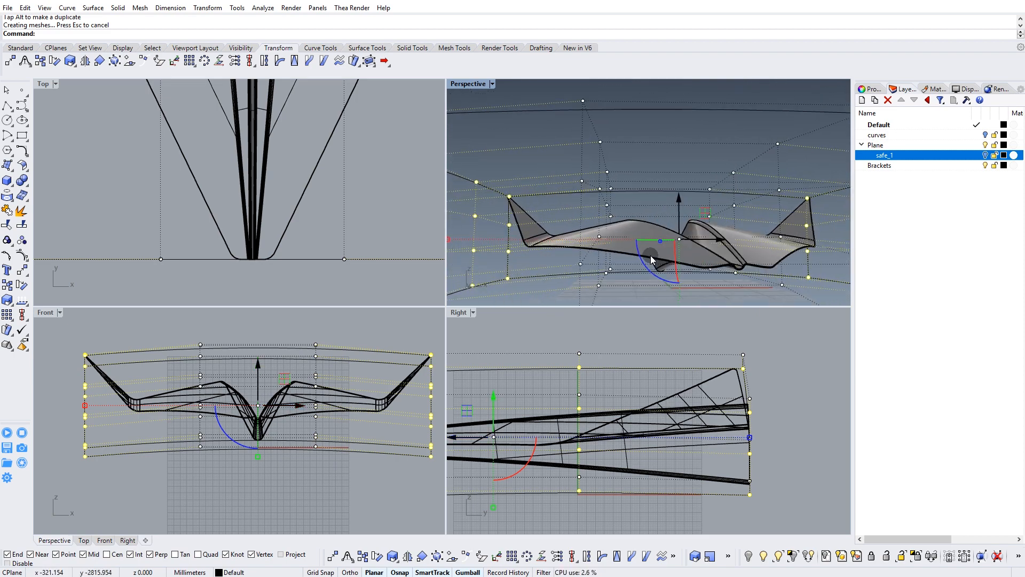
{"action": "left_click_drag", "start_coordinate": [257, 377], "coordinate": [258, 373]}
{"action": "right_click_drag", "start_coordinate": [557, 259], "coordinate": [605, 151]}
{"action": "key", "text": "Escape"}
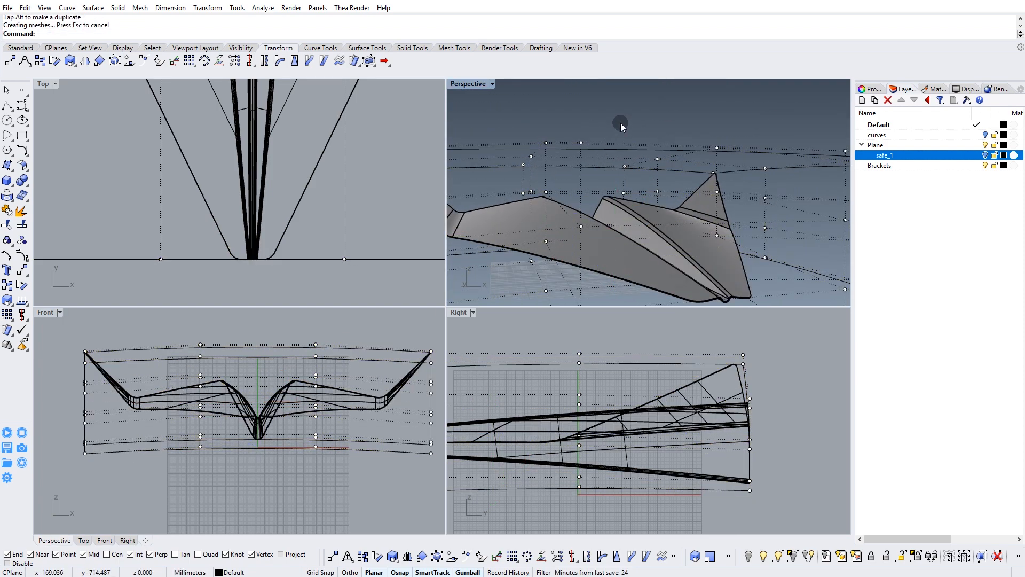
Delete the control cage, leaving only the deformed airplane.
{"action": "right_click_drag", "start_coordinate": [621, 126], "coordinate": [711, 189]}
{"action": "left_click", "coordinate": [608, 164]}
{"action": "key", "text": "Delete"}
{"action": "right_click_drag", "start_coordinate": [639, 246], "coordinate": [646, 215]}
{"action": "right_click_drag", "start_coordinate": [615, 431], "coordinate": [624, 390]}
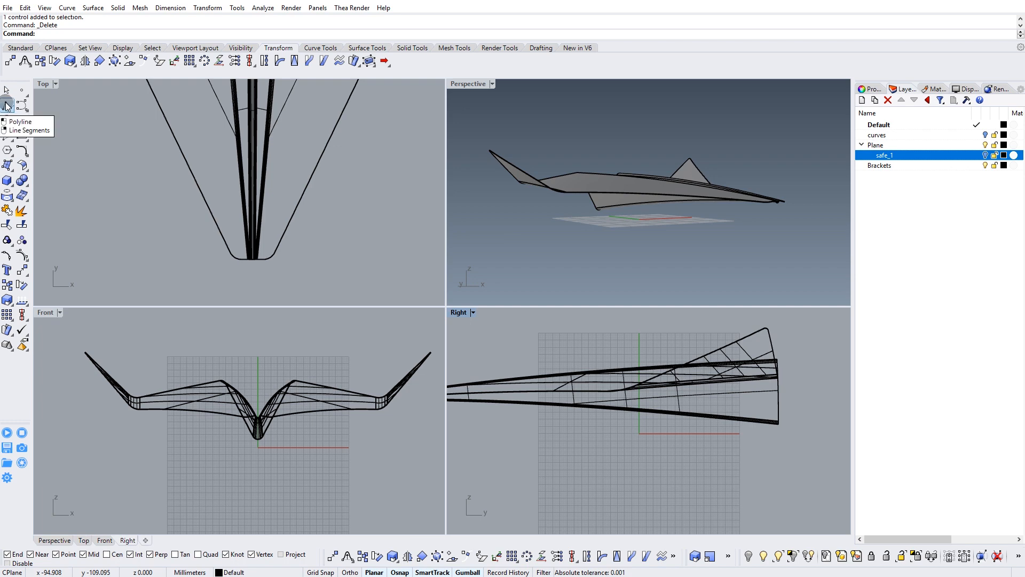
Draw a rectangle about 84 by 32 mm in the Right viewport with its first corner at the origin (0).
{"action": "left_click", "coordinate": [23, 135]}
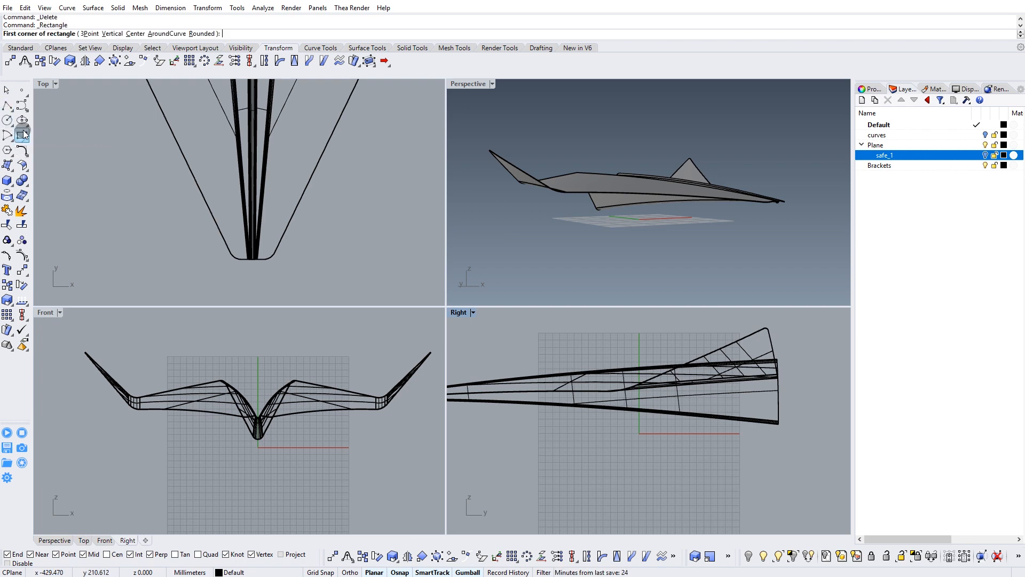
{"action": "right_click_drag", "start_coordinate": [658, 442], "coordinate": [635, 453]}
{"action": "scroll", "coordinate": [630, 450], "scroll_direction": "up", "scroll_amount": 2}
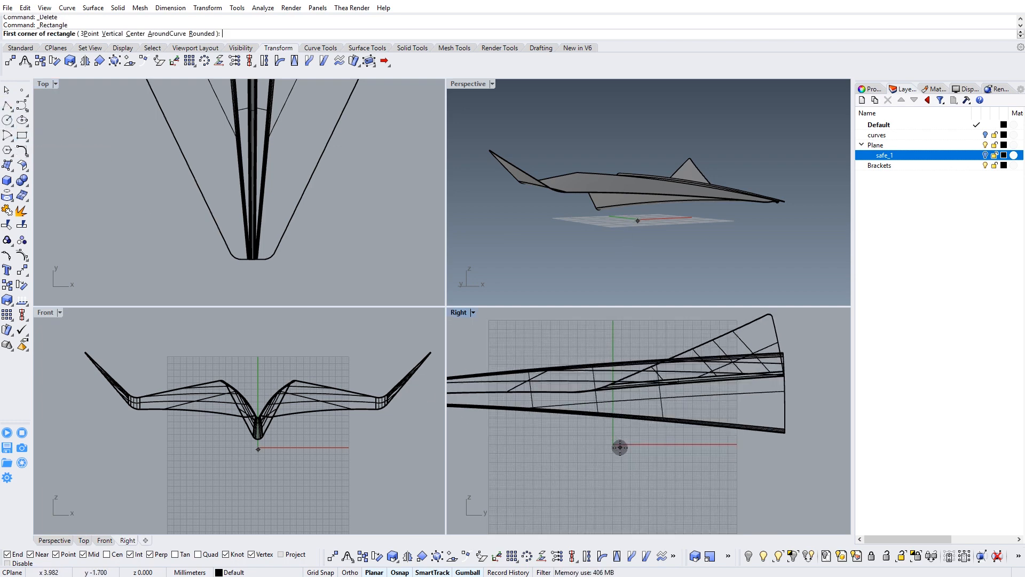
{"action": "type", "text": "0"}
{"action": "key", "text": "Return"}
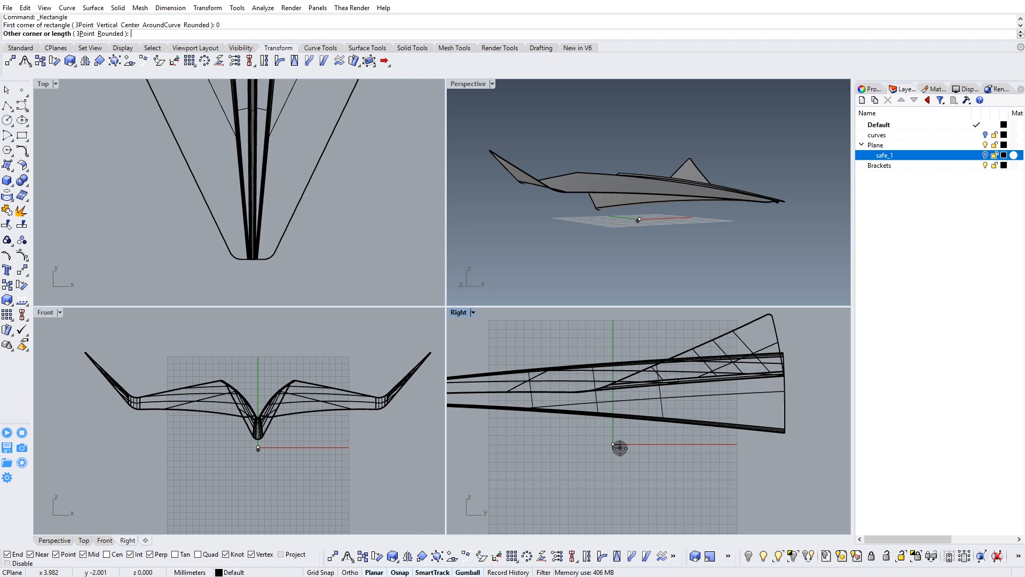
{"action": "left_click", "coordinate": [762, 387]}
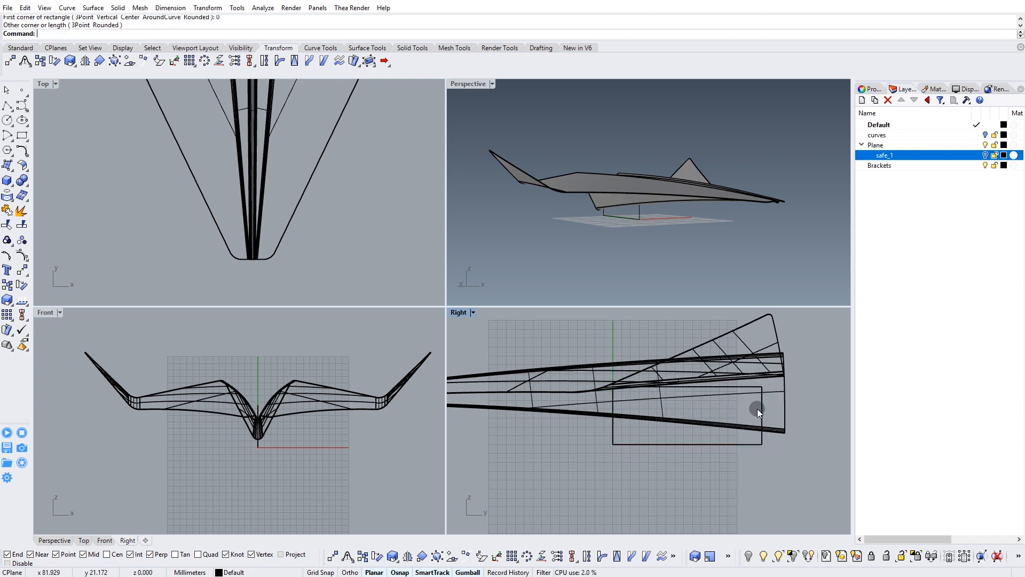
Move the airplane polysurface up slightly relative to the rectangle beneath its fuselage.
{"action": "left_click", "coordinate": [761, 407]}
{"action": "scroll", "coordinate": [668, 227], "scroll_direction": "up", "scroll_amount": 6}
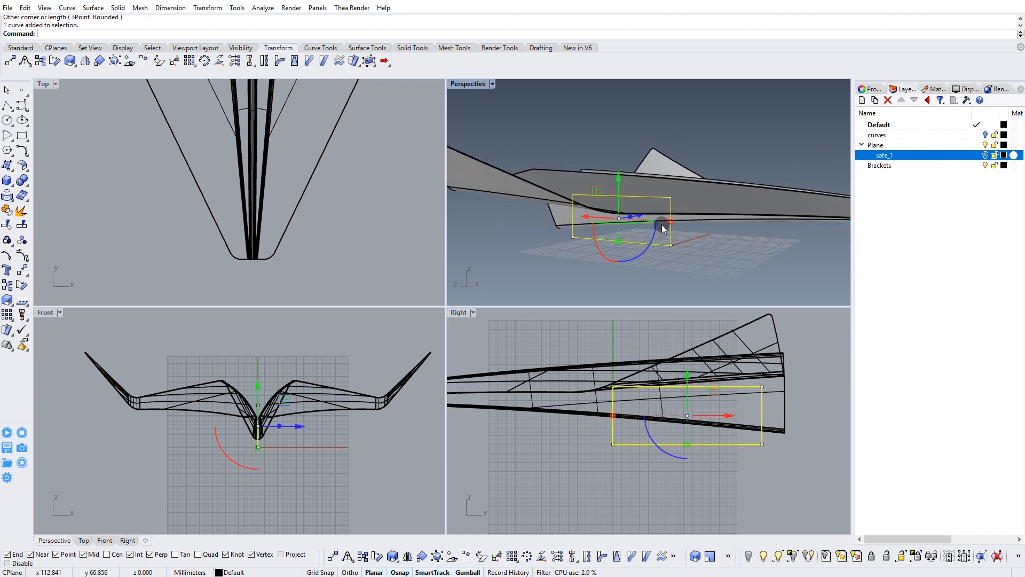
{"action": "left_click", "coordinate": [734, 247]}
{"action": "right_click_drag", "start_coordinate": [671, 446], "coordinate": [690, 458]}
{"action": "left_click", "coordinate": [623, 384]}
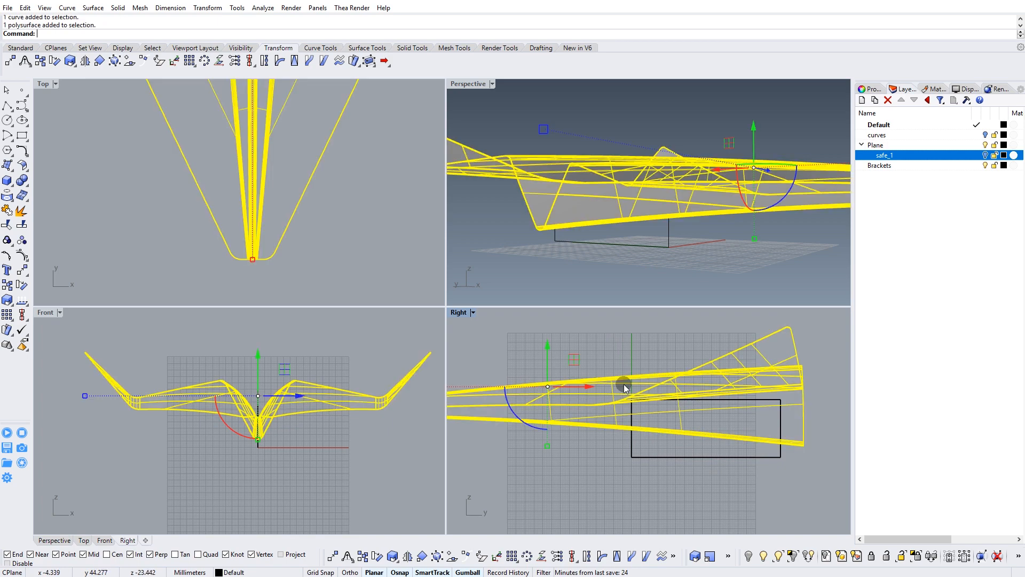
{"action": "left_click_drag", "start_coordinate": [545, 368], "coordinate": [546, 356]}
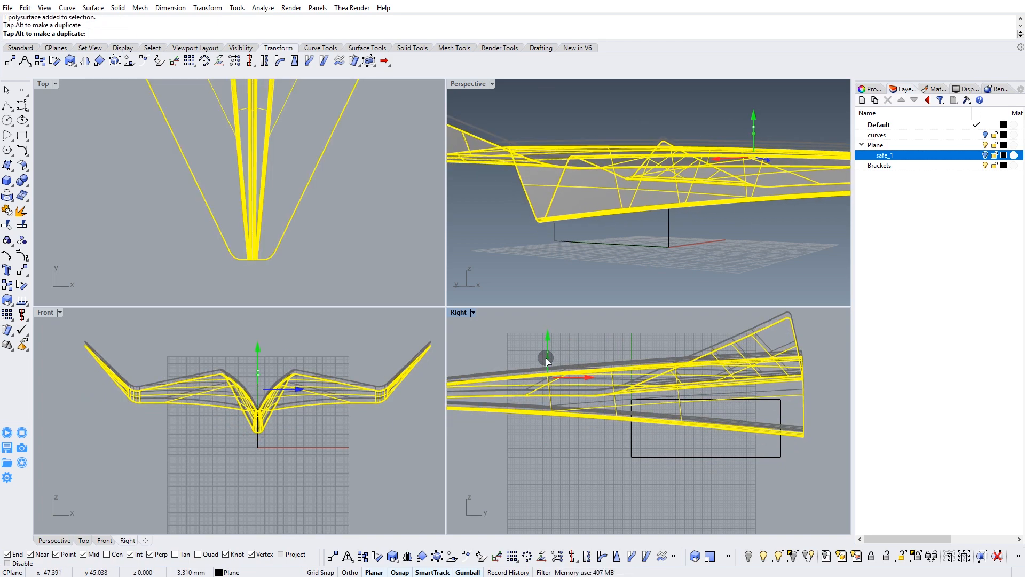
{"action": "left_click", "coordinate": [648, 276]}
{"action": "right_click_drag", "start_coordinate": [649, 276], "coordinate": [677, 255]}
Pull the rectangle's lower front corner point outward toward the airplane's nose.
{"action": "left_click", "coordinate": [639, 258]}
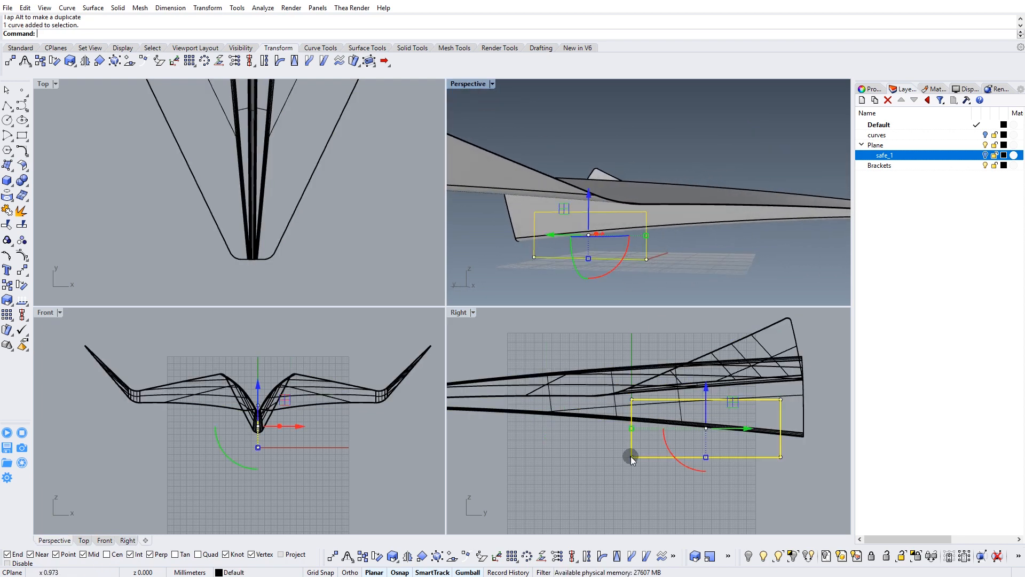
{"action": "right_click_drag", "start_coordinate": [610, 455], "coordinate": [582, 450]}
{"action": "left_click", "coordinate": [594, 459]}
{"action": "left_click", "coordinate": [604, 453]}
{"action": "left_click_drag", "start_coordinate": [632, 452], "coordinate": [602, 455]}
{"action": "right_click_drag", "start_coordinate": [628, 439], "coordinate": [542, 438]}
{"action": "left_click_drag", "start_coordinate": [646, 463], "coordinate": [690, 451]}
Adjust the remaining corner points of the rectangle to form a trapezoid with slanted front and rear edges.
{"action": "left_click_drag", "start_coordinate": [679, 387], "coordinate": [678, 393]}
{"action": "right_click_drag", "start_coordinate": [619, 414], "coordinate": [684, 418]}
{"action": "left_click_drag", "start_coordinate": [572, 410], "coordinate": [617, 395]}
{"action": "left_click_drag", "start_coordinate": [541, 466], "coordinate": [571, 448]}
{"action": "right_click_drag", "start_coordinate": [667, 240], "coordinate": [540, 248]}
{"action": "left_click_drag", "start_coordinate": [717, 491], "coordinate": [749, 393]}
{"action": "left_click_drag", "start_coordinate": [750, 431], "coordinate": [745, 430]}
{"action": "left_click", "coordinate": [644, 437]}
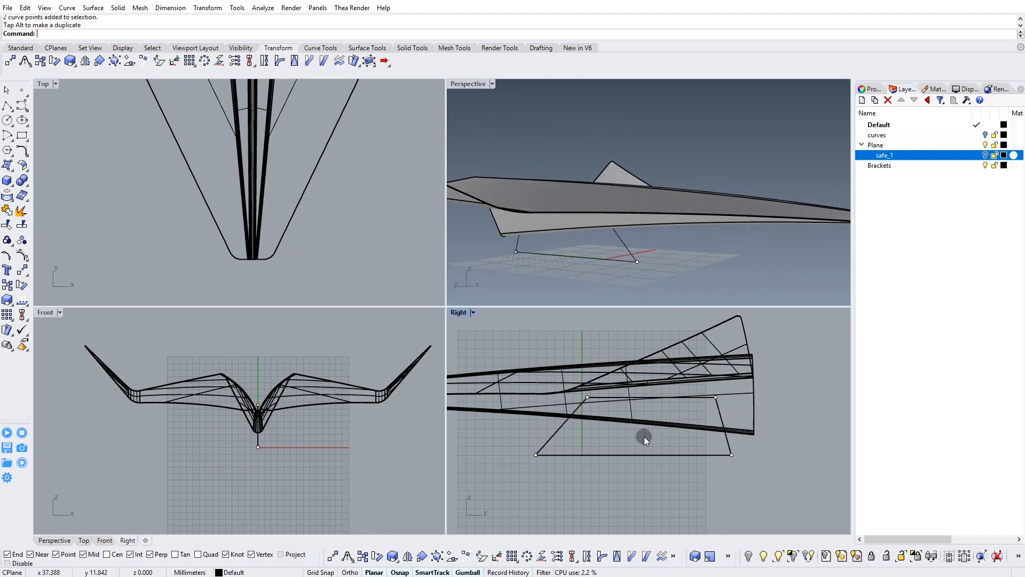
Project the trapezoid onto the airplane polysurface from the Right viewport.
{"action": "right_click_drag", "start_coordinate": [582, 433], "coordinate": [597, 429]}
{"action": "right_click_drag", "start_coordinate": [588, 248], "coordinate": [621, 212]}
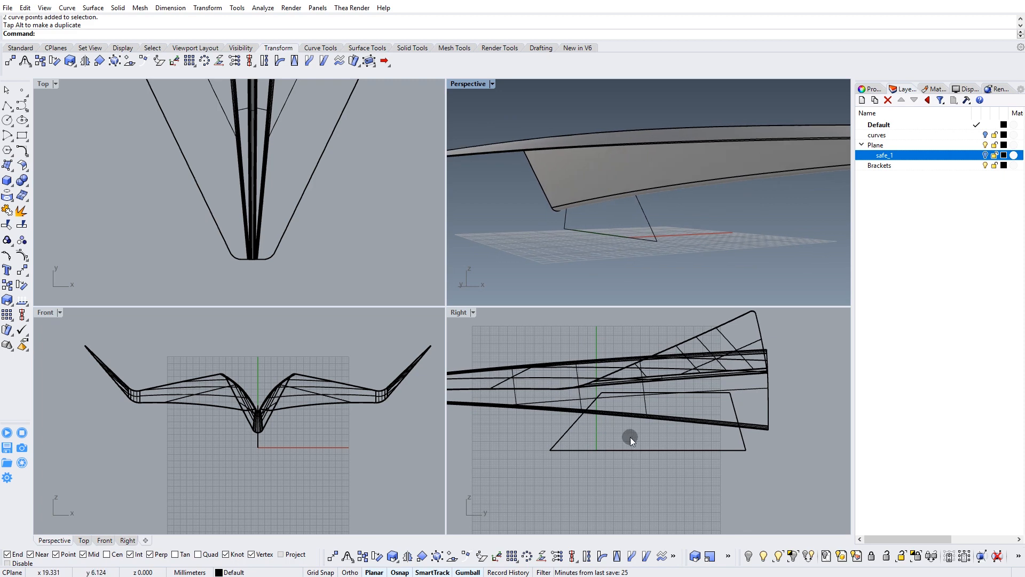
{"action": "left_click_drag", "start_coordinate": [626, 443], "coordinate": [601, 469]}
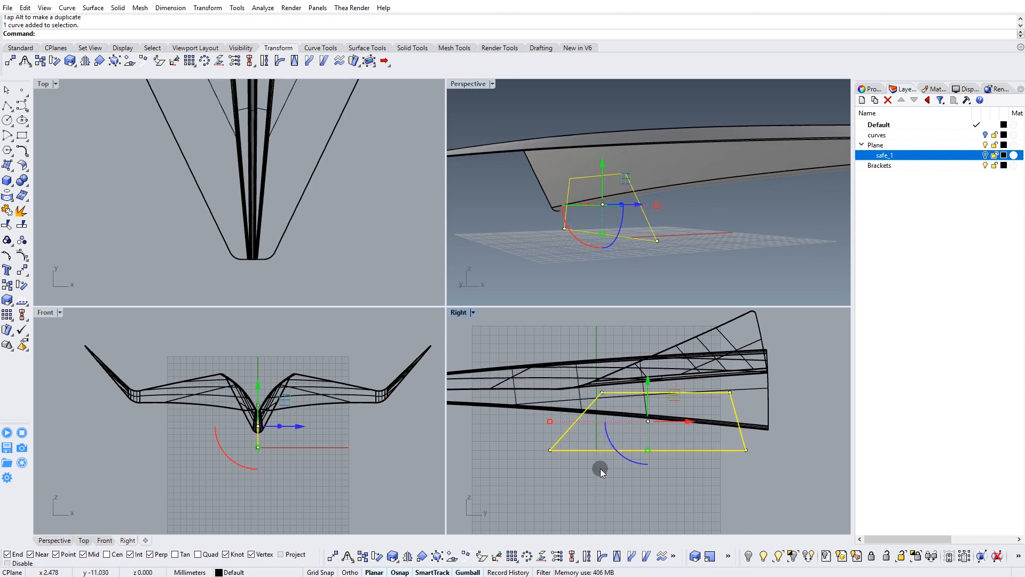
{"action": "right_click_drag", "start_coordinate": [600, 469], "coordinate": [589, 480]}
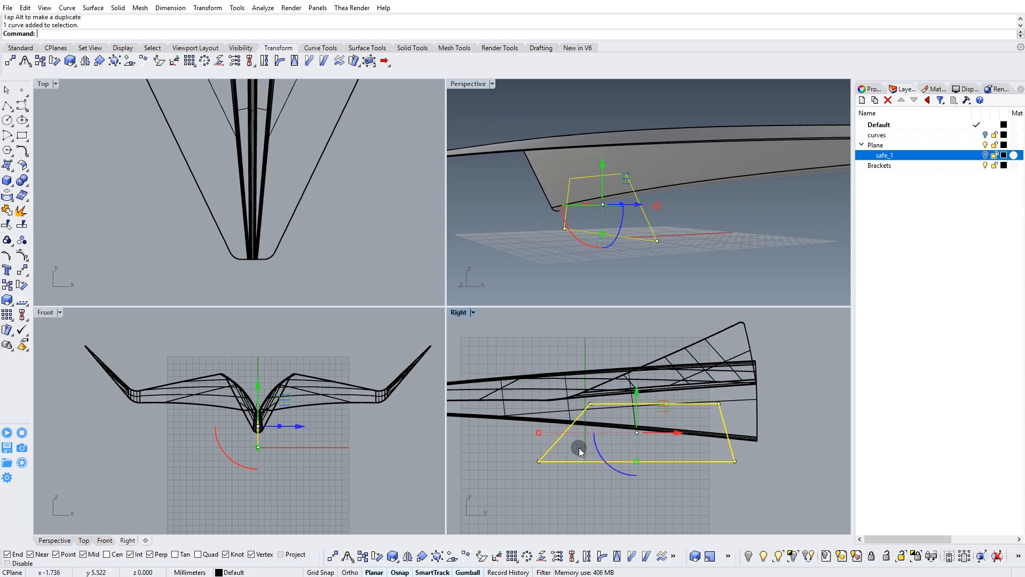
{"action": "left_click", "coordinate": [8, 196]}
{"action": "right_click_drag", "start_coordinate": [610, 383], "coordinate": [646, 390]}
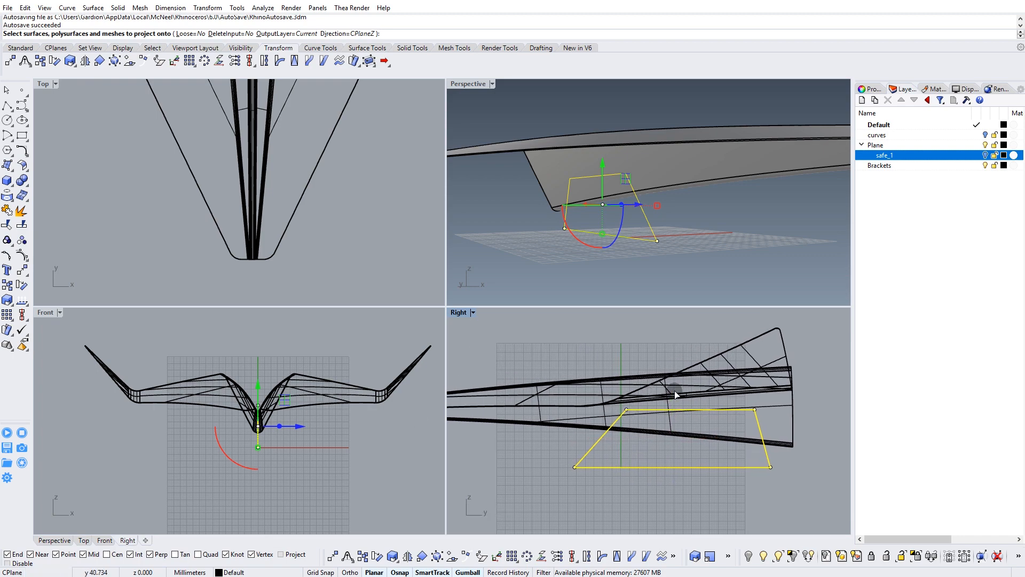
{"action": "left_click", "coordinate": [668, 396]}
{"action": "key", "text": "Return"}
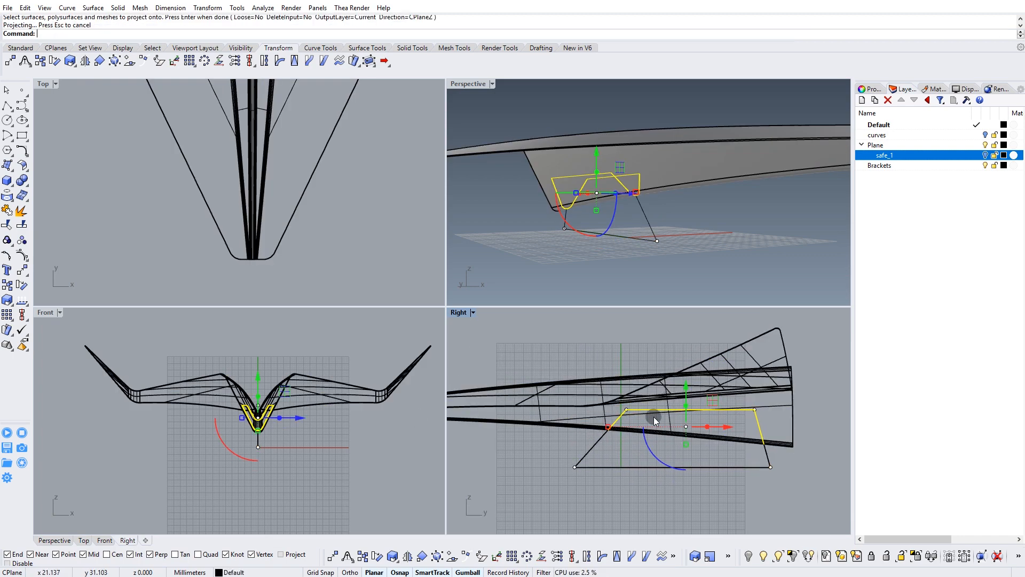
Maximize the Perspective viewport and delete the projected curve lying on the inner side of the central fold.
{"action": "right_click_drag", "start_coordinate": [601, 266], "coordinate": [528, 144]}
{"action": "double_click", "coordinate": [463, 84]}
{"action": "right_click_drag", "start_coordinate": [461, 80], "coordinate": [494, 334]}
{"action": "right_click_drag", "start_coordinate": [541, 356], "coordinate": [429, 336]}
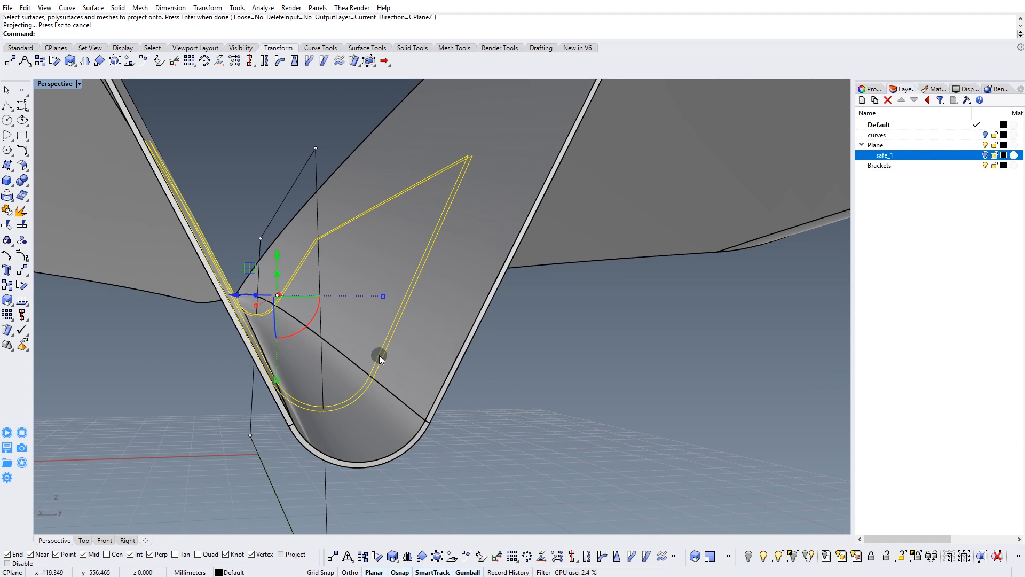
{"action": "right_click_drag", "start_coordinate": [381, 343], "coordinate": [512, 353]}
{"action": "right_click_drag", "start_coordinate": [566, 370], "coordinate": [553, 338]}
{"action": "left_click", "coordinate": [557, 342]}
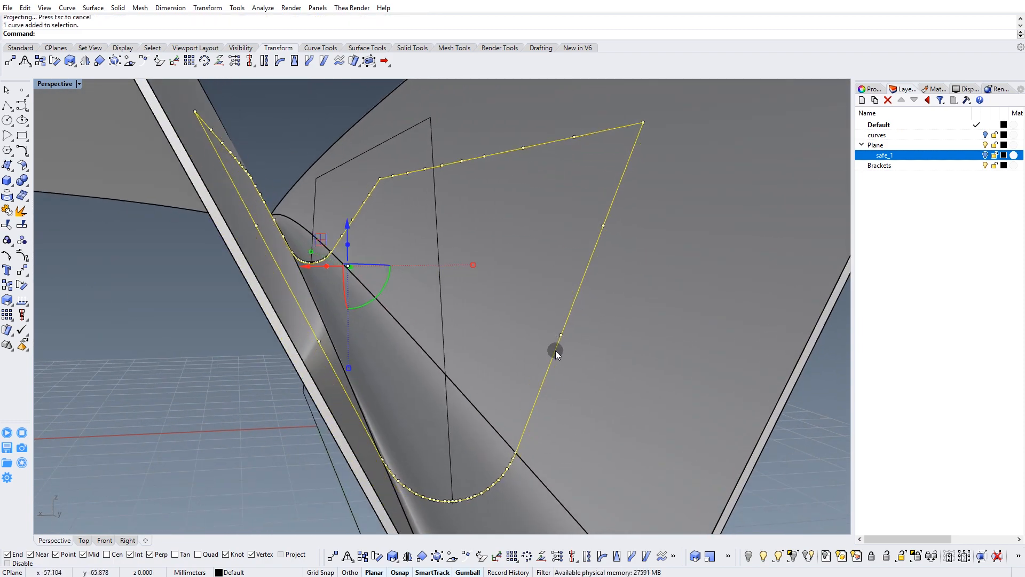
{"action": "key", "text": "Delete"}
Move the outer projected curve and the trapezoid to the Brackets layer, and deselect them.
{"action": "right_click_drag", "start_coordinate": [518, 295], "coordinate": [496, 297]}
{"action": "left_click", "coordinate": [512, 270]}
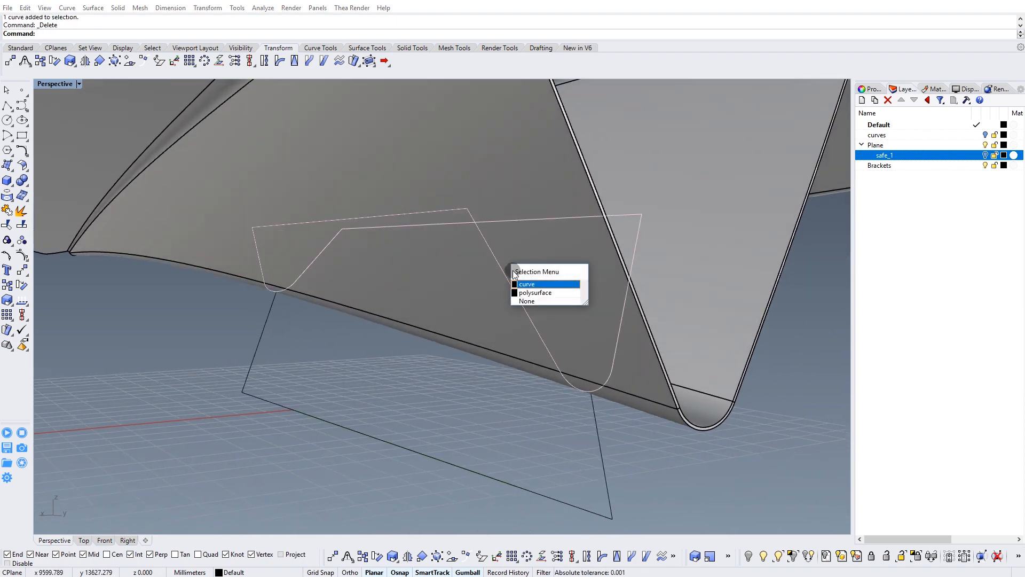
{"action": "left_click", "coordinate": [540, 284]}
{"action": "right_click_drag", "start_coordinate": [581, 375], "coordinate": [545, 340]}
{"action": "left_click_drag", "start_coordinate": [459, 373], "coordinate": [460, 373]}
{"action": "right_click_drag", "start_coordinate": [522, 348], "coordinate": [498, 216]}
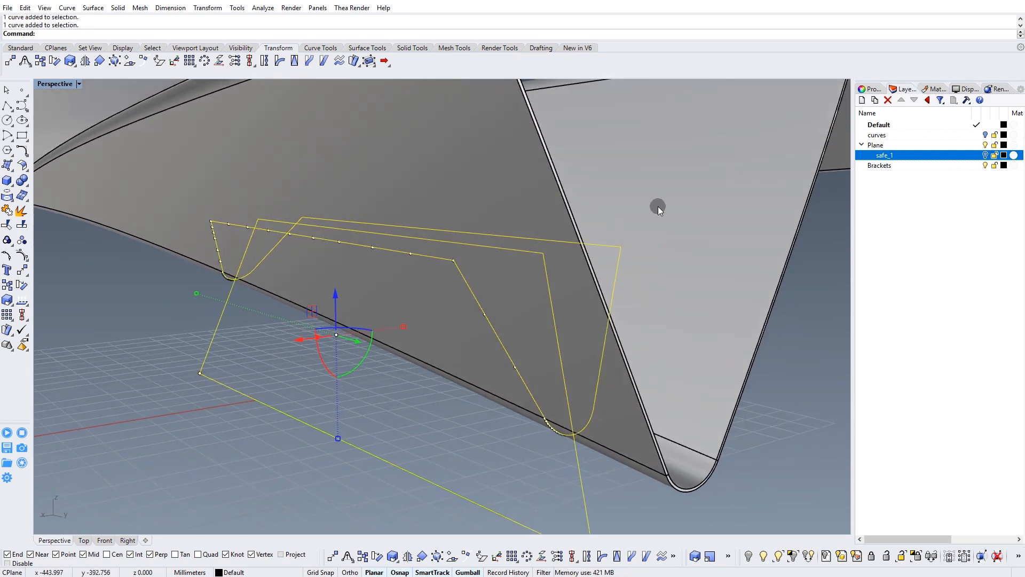
{"action": "right_click", "coordinate": [882, 166]}
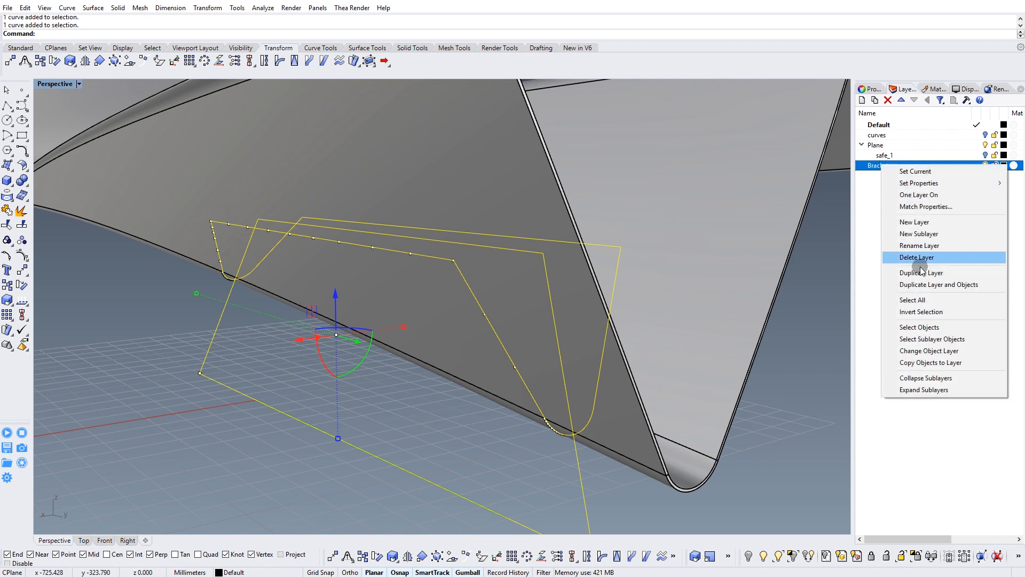
{"action": "left_click", "coordinate": [918, 351]}
{"action": "key", "text": "Escape"}
{"action": "right_click_drag", "start_coordinate": [839, 296], "coordinate": [593, 235]}
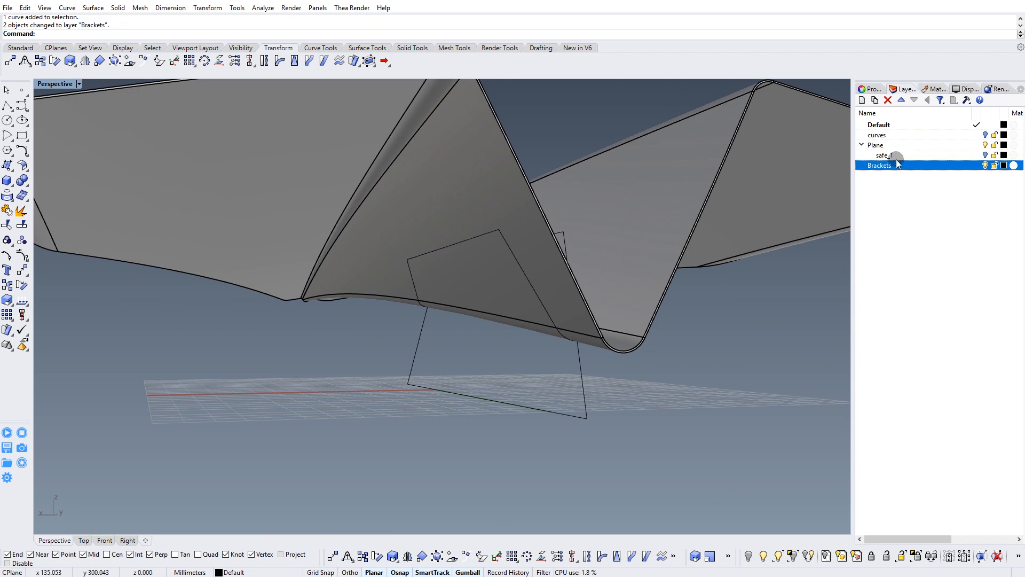
Hide the Plane layer so that only the trapezoid and the projected curve are shown.
{"action": "left_click", "coordinate": [985, 146]}
{"action": "right_click_drag", "start_coordinate": [575, 337], "coordinate": [482, 271]}
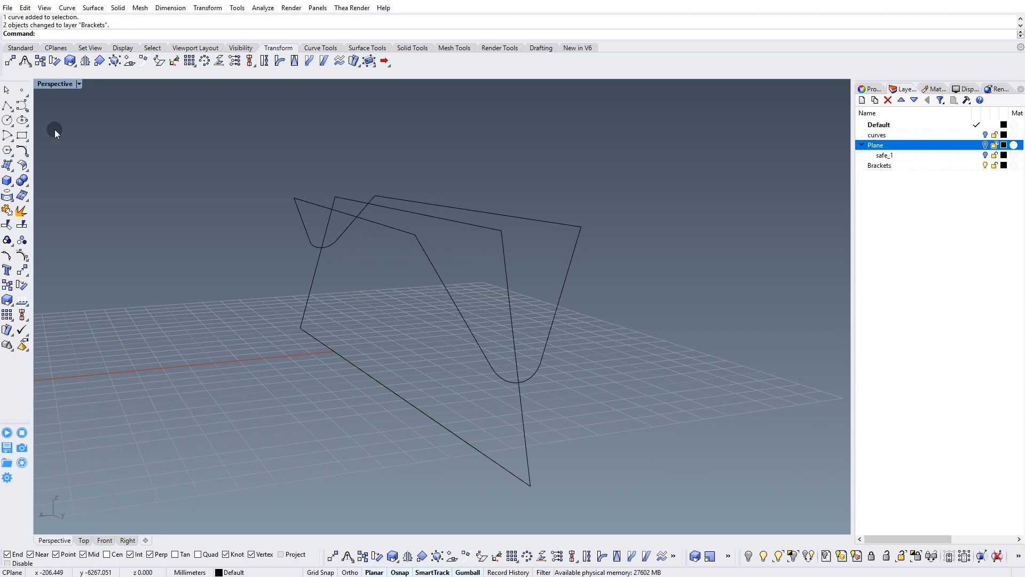
{"action": "left_click", "coordinate": [7, 105]}
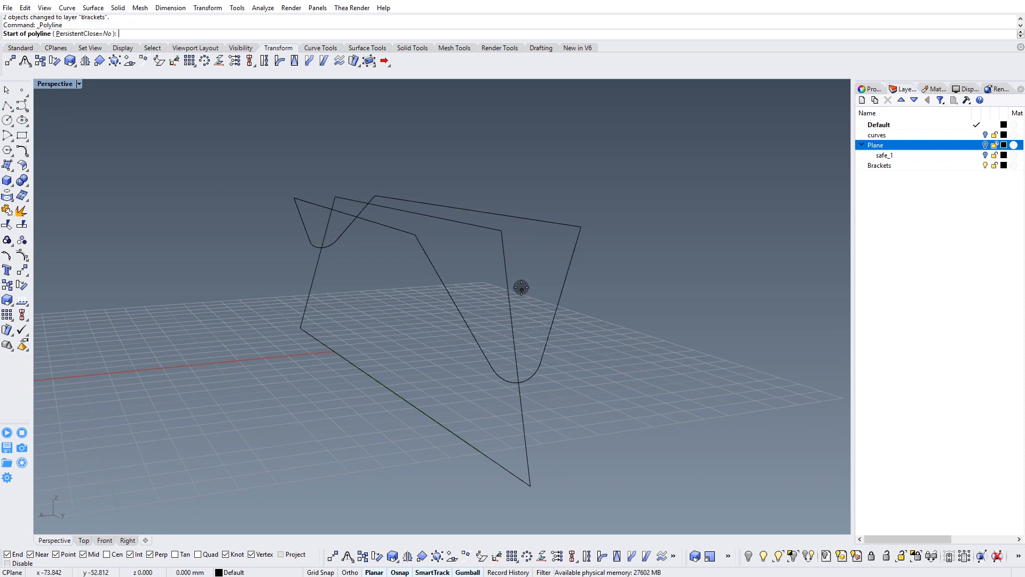
{"action": "key", "text": "Escape"}
Move the trapezoid from its near upper corner onto the adjacent upper corner of the projected curve.
{"action": "left_click", "coordinate": [501, 285]}
{"action": "right_click_drag", "start_coordinate": [499, 283], "coordinate": [480, 273]}
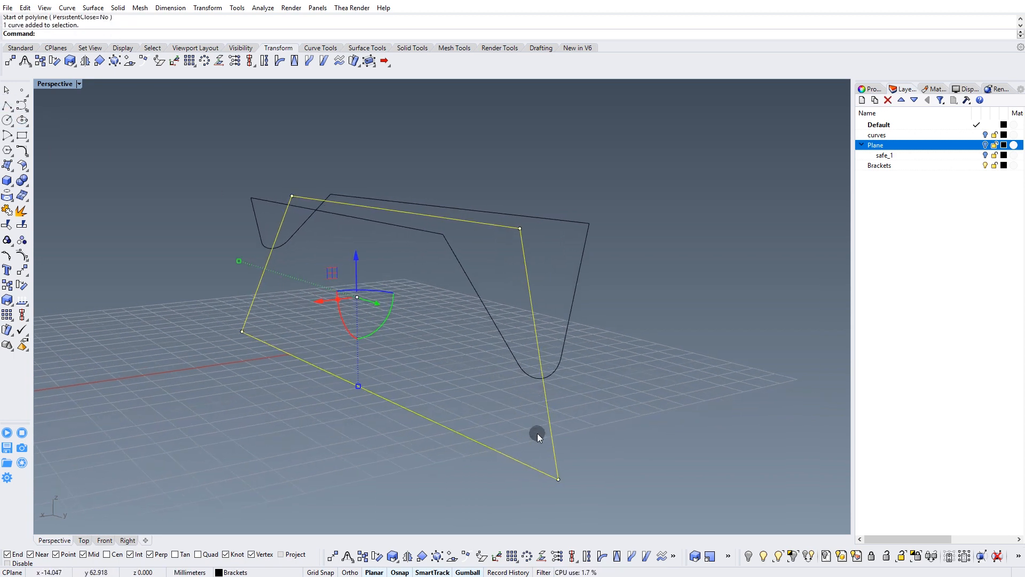
{"action": "left_click", "coordinate": [332, 555]}
{"action": "left_click", "coordinate": [520, 228]}
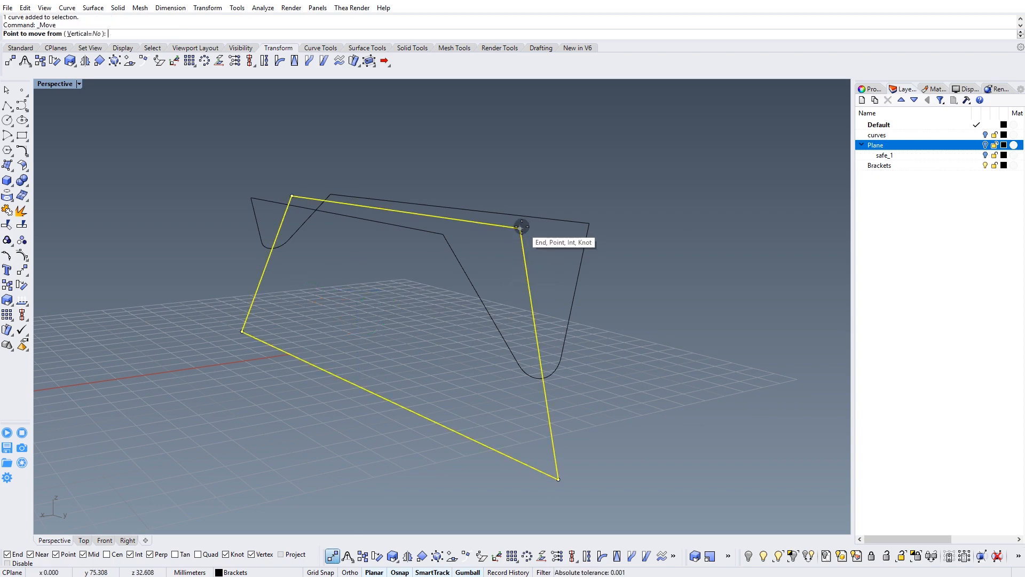
{"action": "left_click", "coordinate": [446, 230]}
Explode the trapezoid and delete its upper edge.
{"action": "right_click_drag", "start_coordinate": [449, 299], "coordinate": [545, 344]}
{"action": "left_click", "coordinate": [239, 328]}
{"action": "left_click", "coordinate": [244, 303]}
{"action": "key", "text": "Delete"}
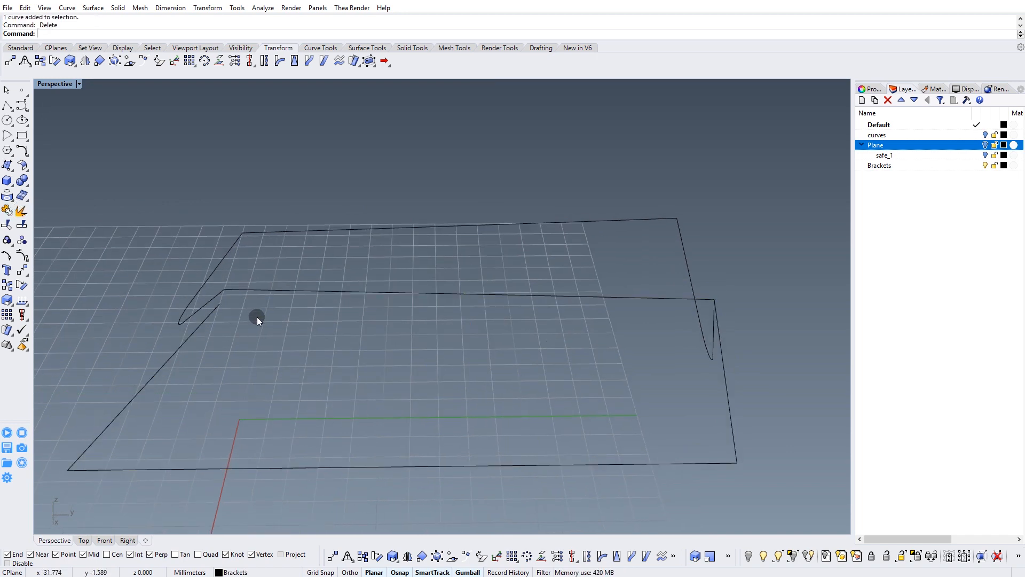
Move the free upper endpoint of the other slanted edge onto the matching corner of the projected curve.
{"action": "right_click_drag", "start_coordinate": [271, 325], "coordinate": [216, 231]}
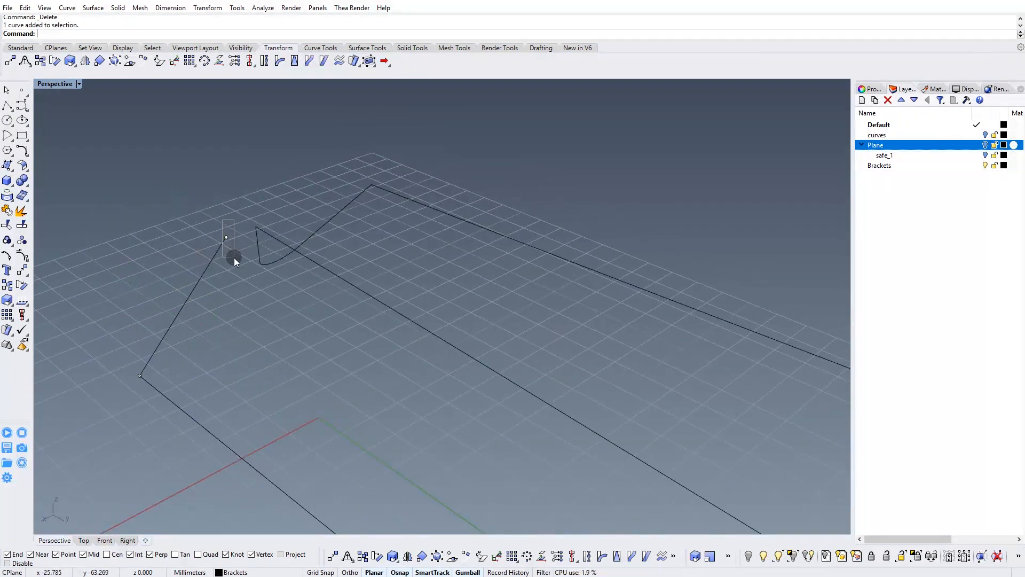
{"action": "left_click_drag", "start_coordinate": [238, 250], "coordinate": [262, 245]}
{"action": "right_click_drag", "start_coordinate": [263, 245], "coordinate": [288, 295]}
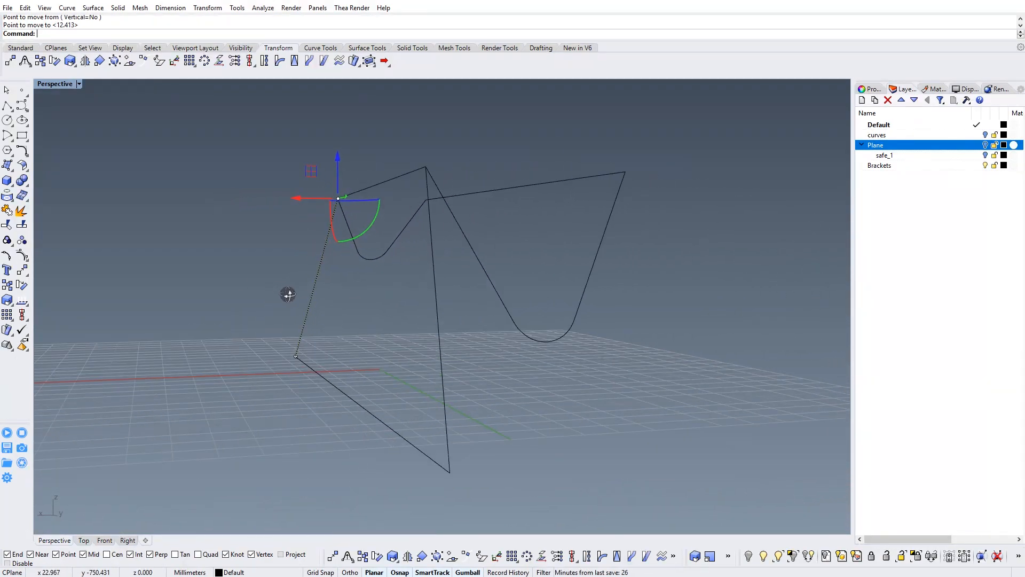
Turn on control points for the three remaining trapezoid edges and move the lower corner points sideways, angling the profile outward.
{"action": "left_click_drag", "start_coordinate": [406, 501], "coordinate": [405, 501]}
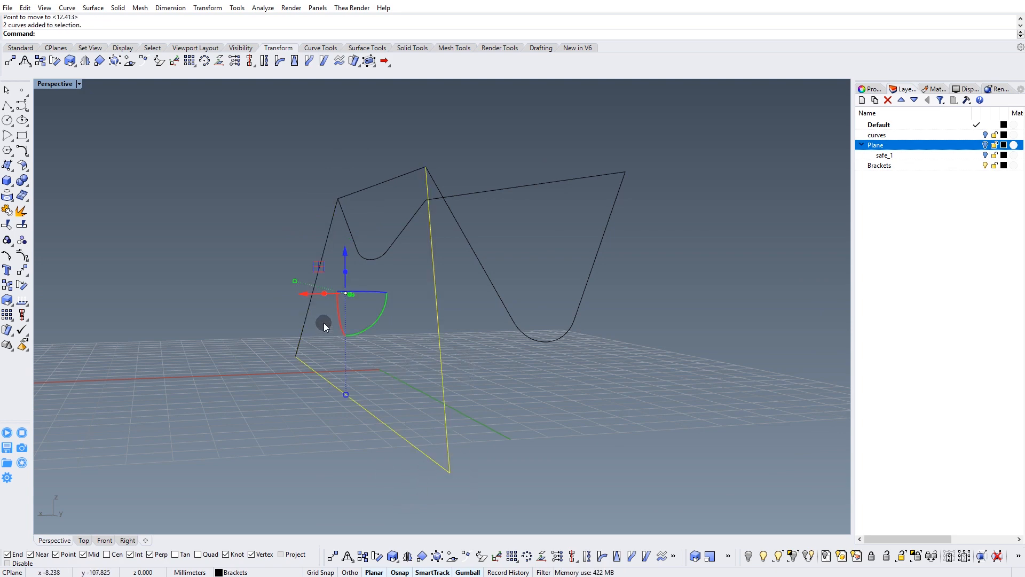
{"action": "left_click", "coordinate": [303, 329], "text": "shift"}
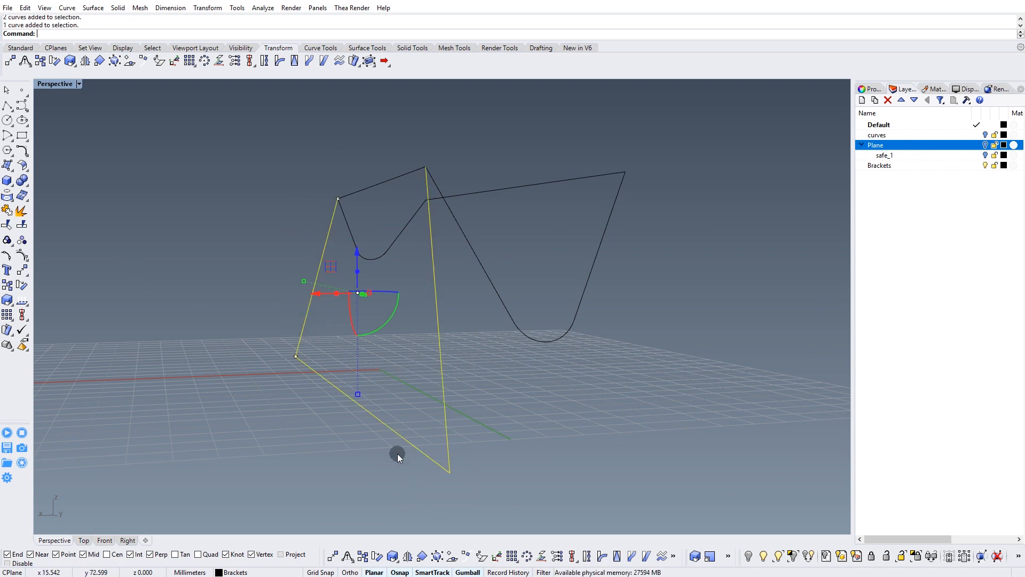
{"action": "left_click", "coordinate": [23, 255]}
{"action": "right_click_drag", "start_coordinate": [199, 355], "coordinate": [321, 379]}
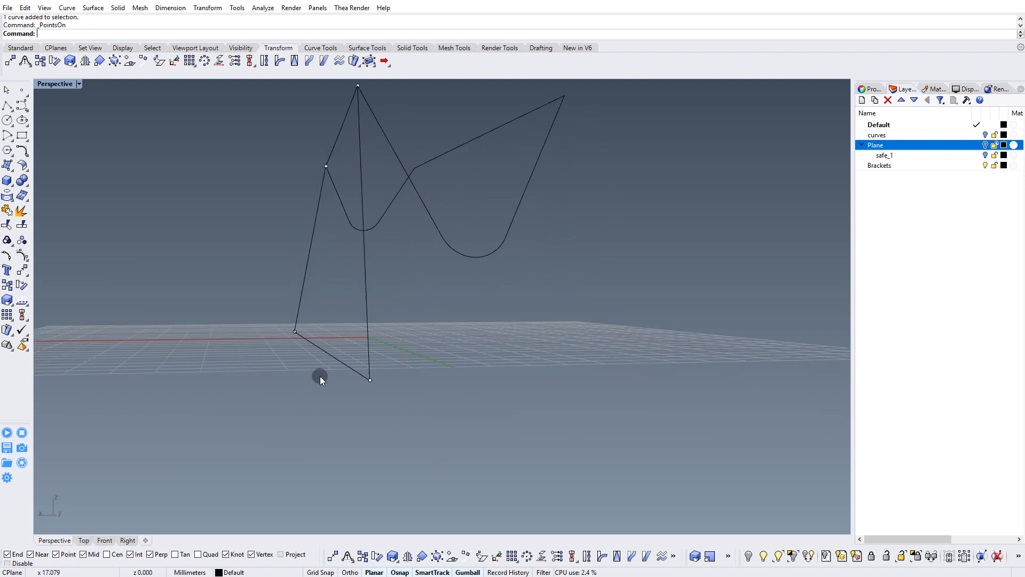
{"action": "left_click_drag", "start_coordinate": [337, 380], "coordinate": [245, 355]}
{"action": "right_click_drag", "start_coordinate": [244, 355], "coordinate": [441, 302]}
{"action": "left_click_drag", "start_coordinate": [486, 352], "coordinate": [504, 405]}
{"action": "scroll", "coordinate": [505, 409], "scroll_direction": "up", "scroll_amount": 4}
{"action": "right_click_drag", "start_coordinate": [504, 404], "coordinate": [373, 357]}
{"action": "left_click_drag", "start_coordinate": [340, 402], "coordinate": [307, 403]}
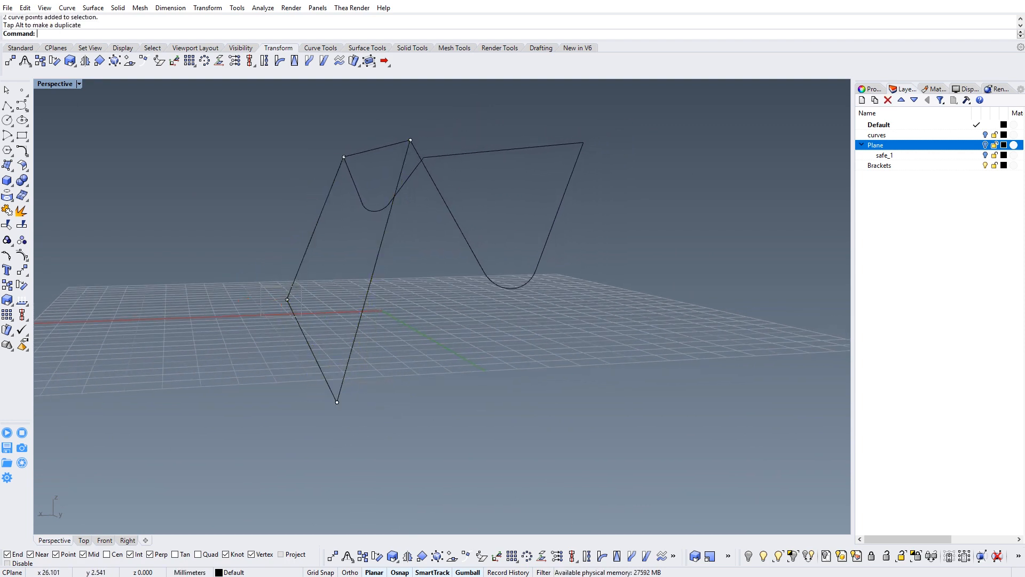
{"action": "left_click_drag", "start_coordinate": [268, 302], "coordinate": [264, 299]}
{"action": "right_click_drag", "start_coordinate": [264, 299], "coordinate": [410, 147]}
Explode the projected curve and delete the upper edge and straight side segments on the half opposite the angled trapezoid edges.
{"action": "left_click", "coordinate": [400, 238]}
{"action": "left_click", "coordinate": [22, 211]}
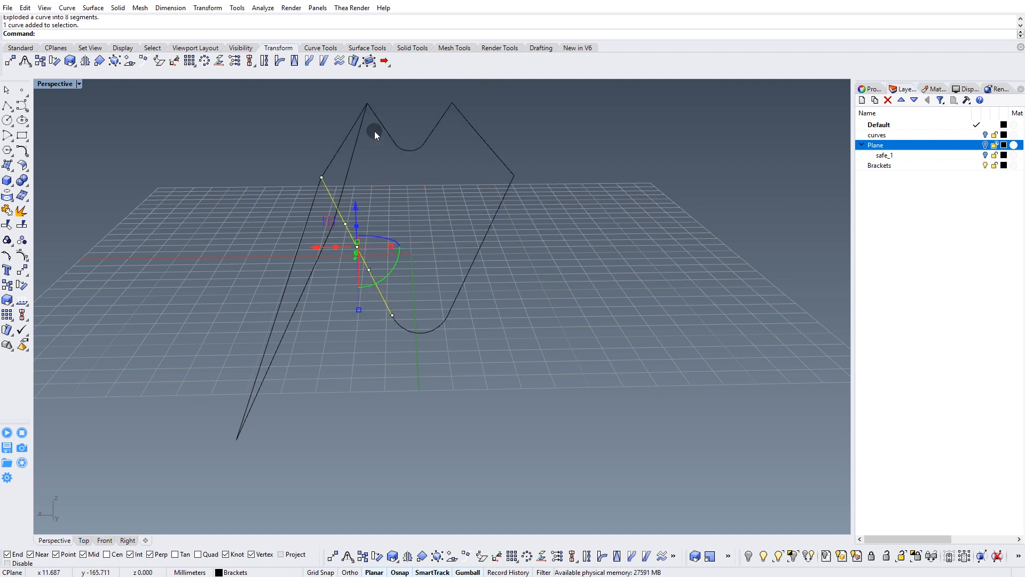
{"action": "left_click", "coordinate": [412, 331]}
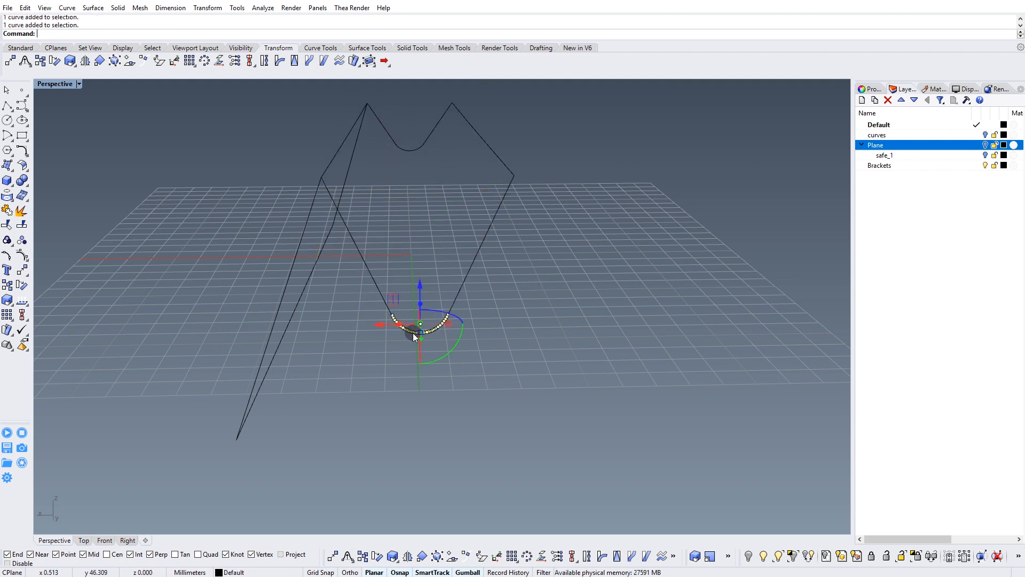
{"action": "left_click", "coordinate": [468, 268]}
{"action": "left_click", "coordinate": [517, 126]}
{"action": "left_click_drag", "start_coordinate": [468, 156], "coordinate": [467, 156]}
{"action": "key", "text": "Delete"}
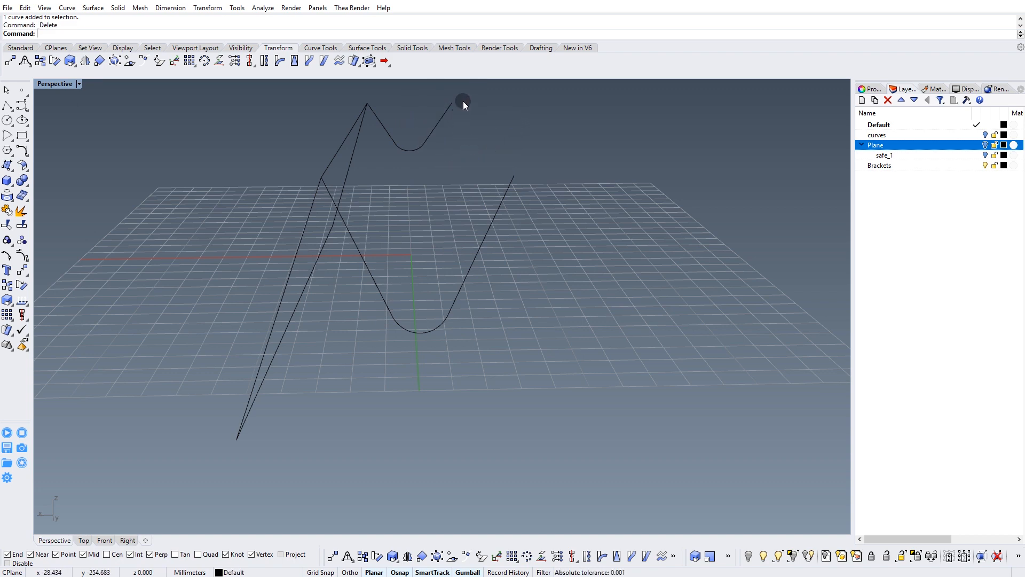
{"action": "left_click_drag", "start_coordinate": [534, 161], "coordinate": [488, 199]}
{"action": "key", "text": "Delete"}
Draw two single-segment polylines connecting the matching ends of the front and rear bottom arcs.
{"action": "right_click_drag", "start_coordinate": [454, 199], "coordinate": [452, 248]}
{"action": "left_click", "coordinate": [8, 105]}
{"action": "left_click", "coordinate": [439, 319]}
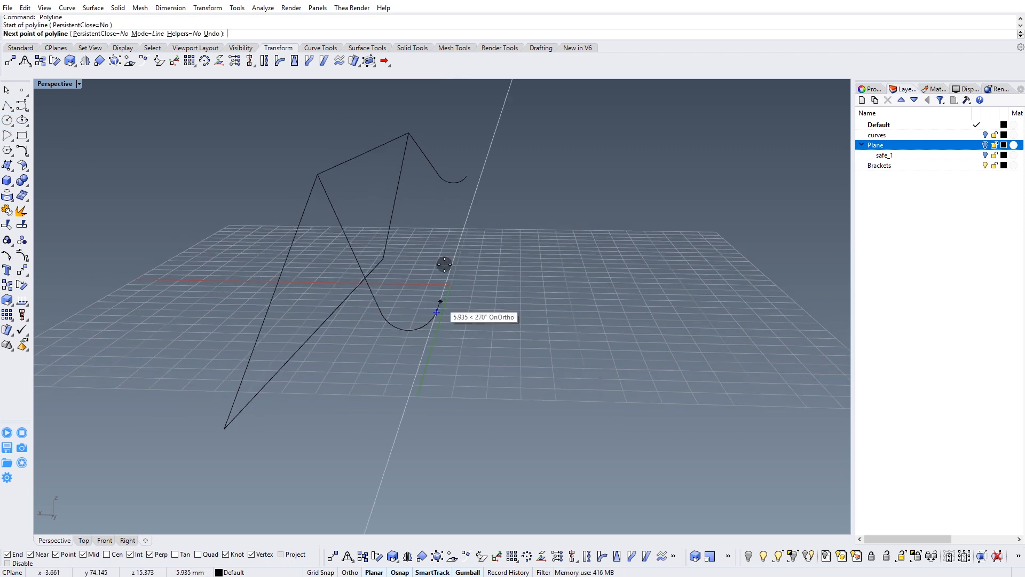
{"action": "left_click", "coordinate": [466, 176]}
{"action": "key", "text": "Return"}
{"action": "right_click_drag", "start_coordinate": [451, 201], "coordinate": [387, 314]}
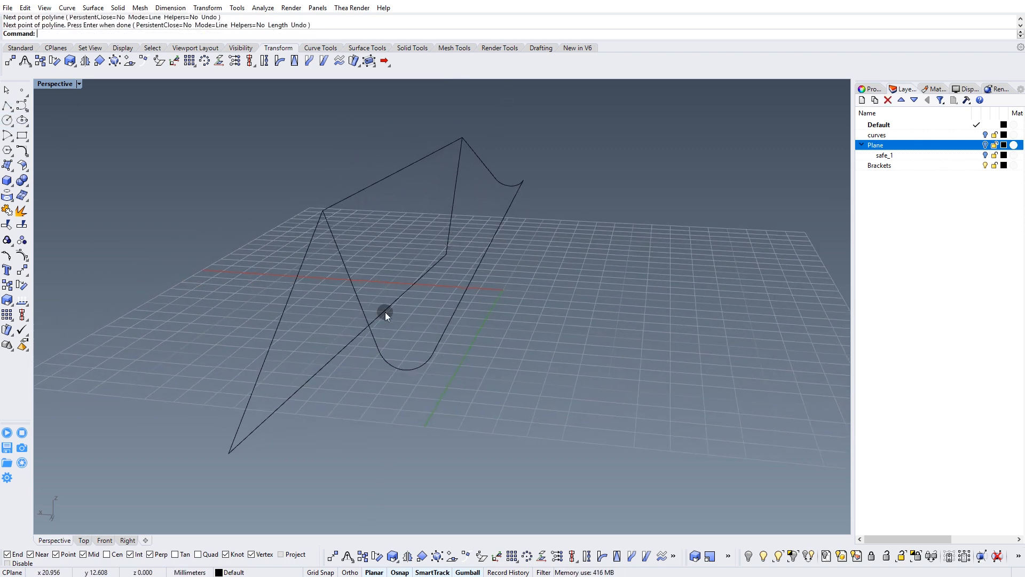
{"action": "right_click", "coordinate": [385, 340]}
{"action": "left_click", "coordinate": [377, 351]}
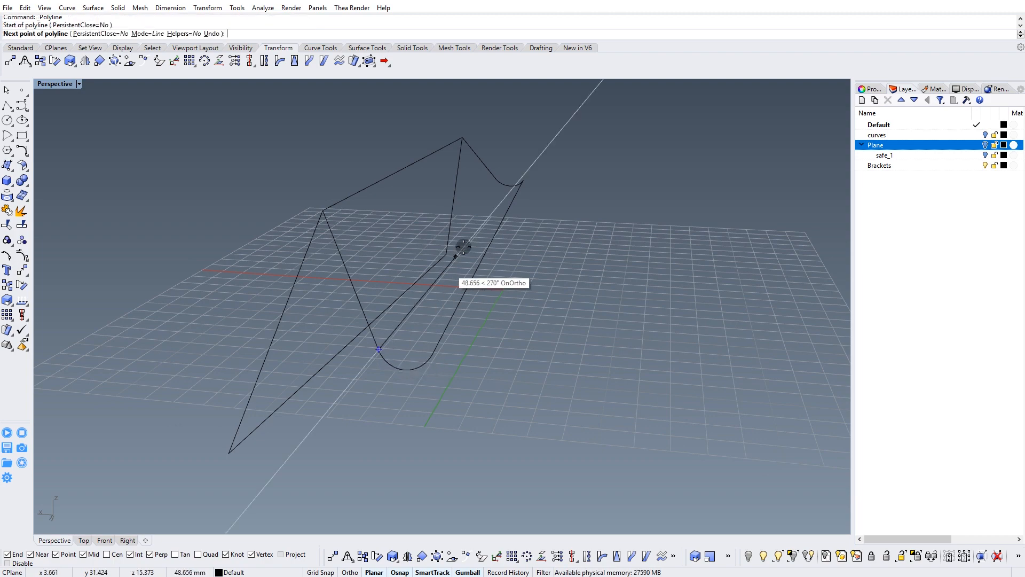
{"action": "left_click", "coordinate": [497, 180]}
{"action": "key", "text": "Return"}
{"action": "right_click_drag", "start_coordinate": [477, 247], "coordinate": [405, 220]}
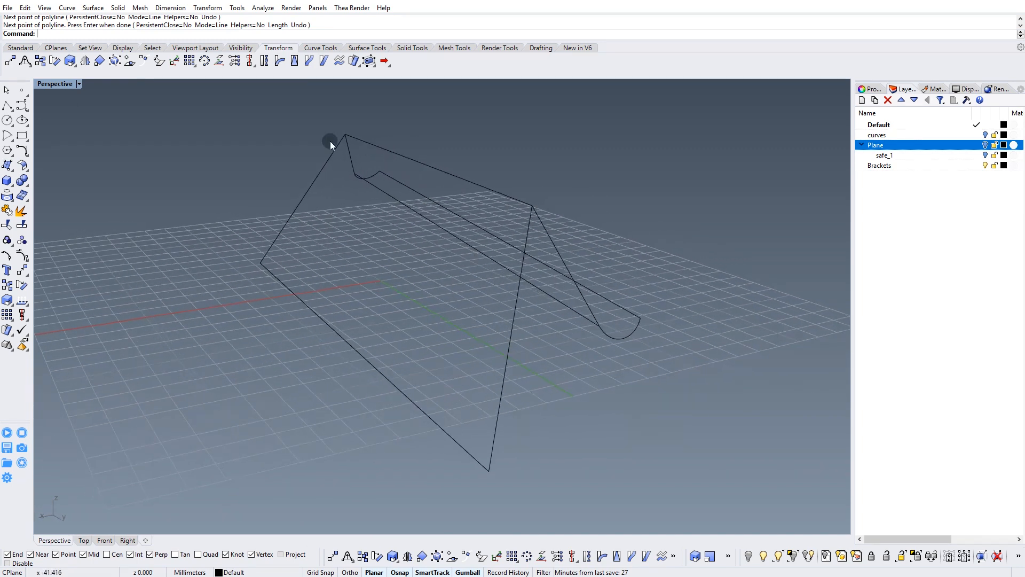
Create an edge surface from the three angled trapezoid edges and the upper edge of the projected curve.
{"action": "right_click_drag", "start_coordinate": [450, 337], "coordinate": [412, 324]}
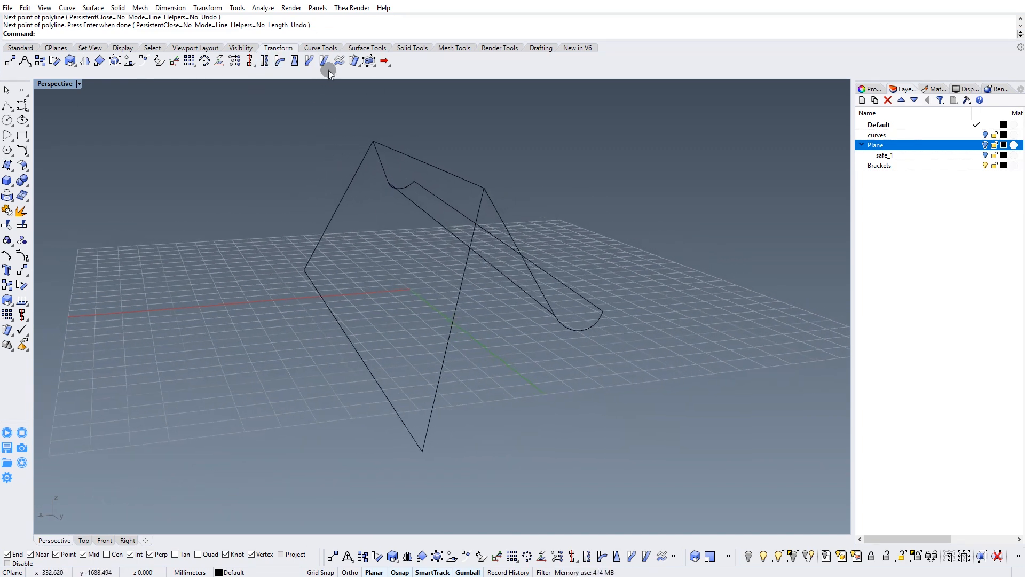
{"action": "left_click", "coordinate": [377, 48]}
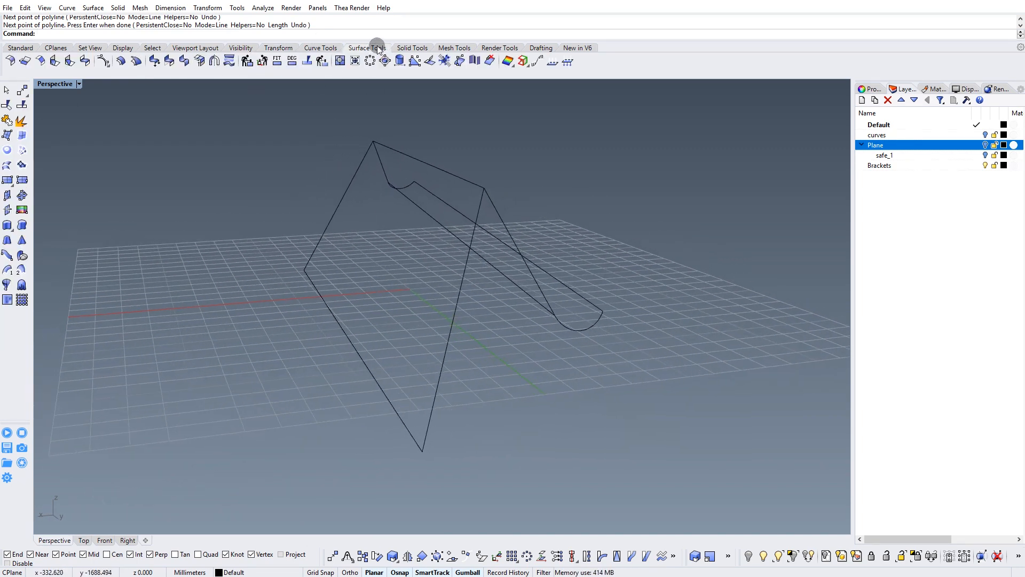
{"action": "left_click", "coordinate": [27, 131]}
{"action": "left_click", "coordinate": [333, 207]}
{"action": "left_click", "coordinate": [323, 294]}
{"action": "left_click", "coordinate": [451, 181]}
{"action": "key", "text": "Return"}
Create a second edge surface from the first surface's upper edge, the two side segments and the adjacent arc-connecting line.
{"action": "right_click_drag", "start_coordinate": [521, 247], "coordinate": [408, 236]}
{"action": "right_click", "coordinate": [396, 240]}
{"action": "left_click", "coordinate": [375, 250]}
{"action": "left_click", "coordinate": [373, 155]}
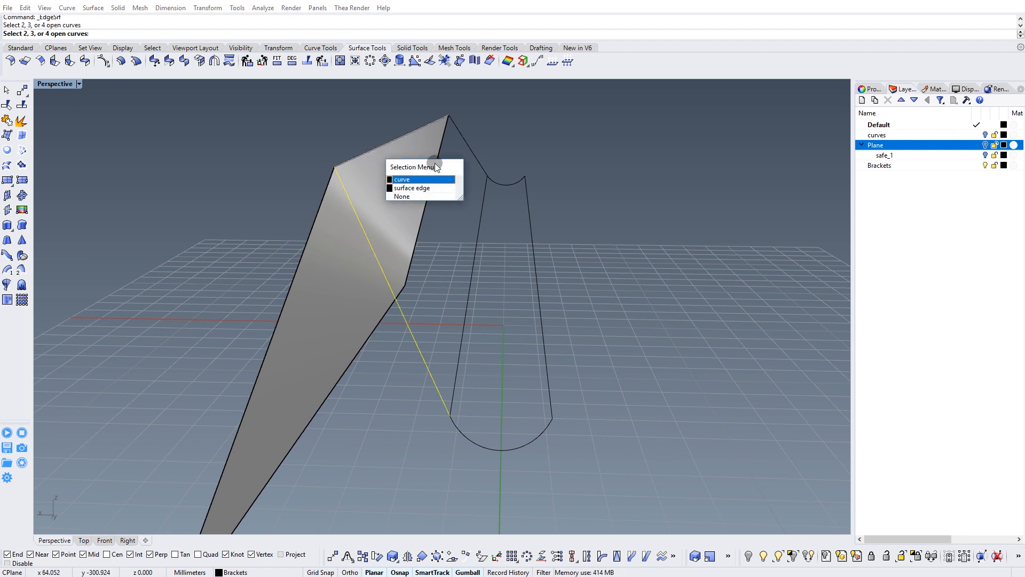
{"action": "left_click", "coordinate": [416, 188]}
{"action": "left_click", "coordinate": [481, 217]}
{"action": "right_click", "coordinate": [479, 222]}
Mirror a copy of both surfaces across a plane starting at the origin (0) and running along the Y axis.
{"action": "right_click_drag", "start_coordinate": [479, 222], "coordinate": [395, 252]}
{"action": "left_click", "coordinate": [395, 251]}
{"action": "left_click", "coordinate": [316, 274], "text": "shift"}
{"action": "right_click_drag", "start_coordinate": [316, 274], "coordinate": [395, 320]}
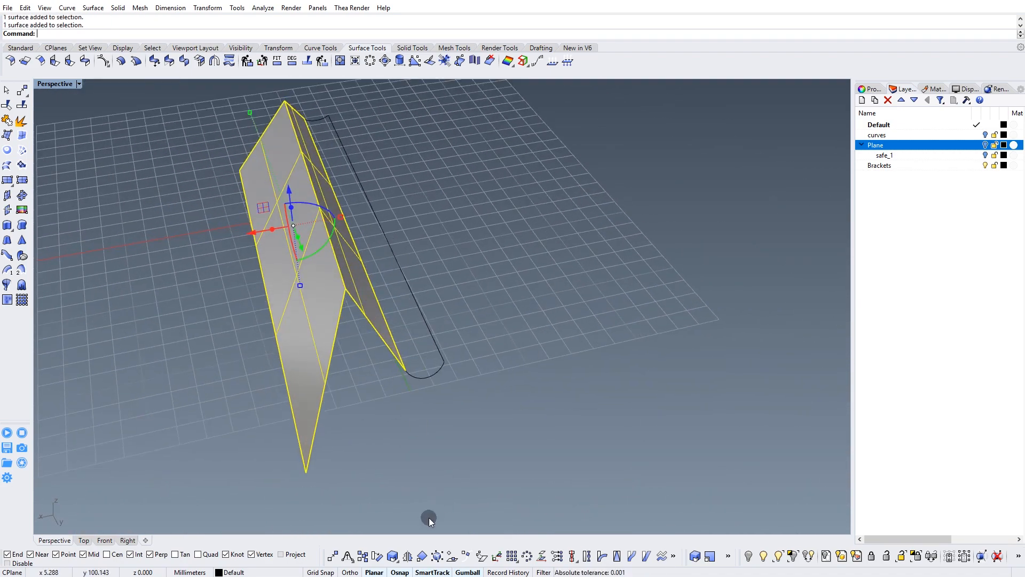
{"action": "left_click", "coordinate": [409, 556]}
{"action": "type", "text": "0"}
{"action": "key", "text": "Return"}
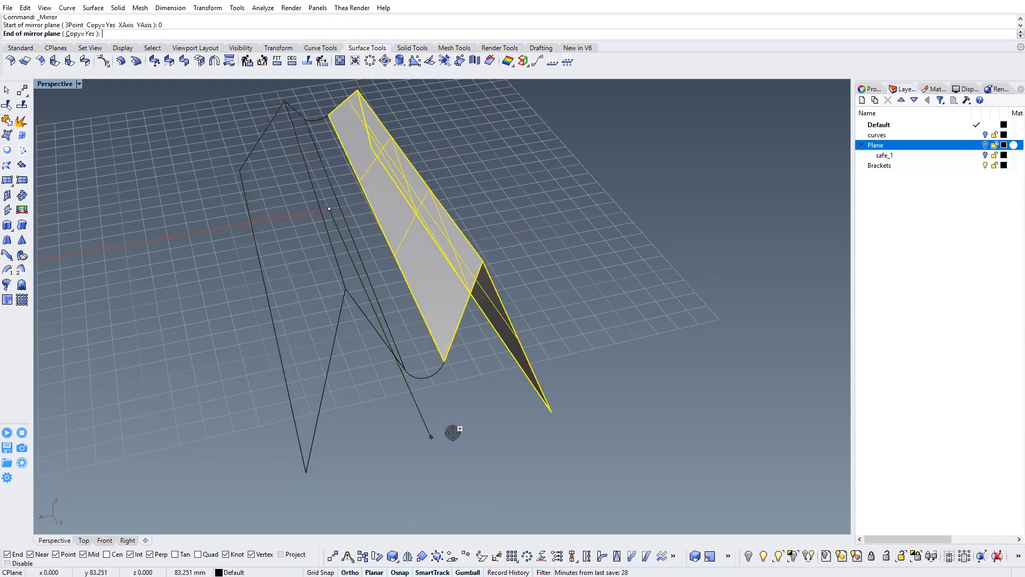
{"action": "left_click", "coordinate": [453, 433]}
{"action": "key", "text": "Escape"}
Move the two arc-connecting lines and the leftover upper edge curve to a new Brackets sublayer named curves, and hide it.
{"action": "right_click_drag", "start_coordinate": [434, 328], "coordinate": [343, 339]}
{"action": "scroll", "coordinate": [392, 338], "scroll_direction": "up", "scroll_amount": 7}
{"action": "left_click", "coordinate": [325, 298]}
{"action": "left_click", "coordinate": [362, 326]}
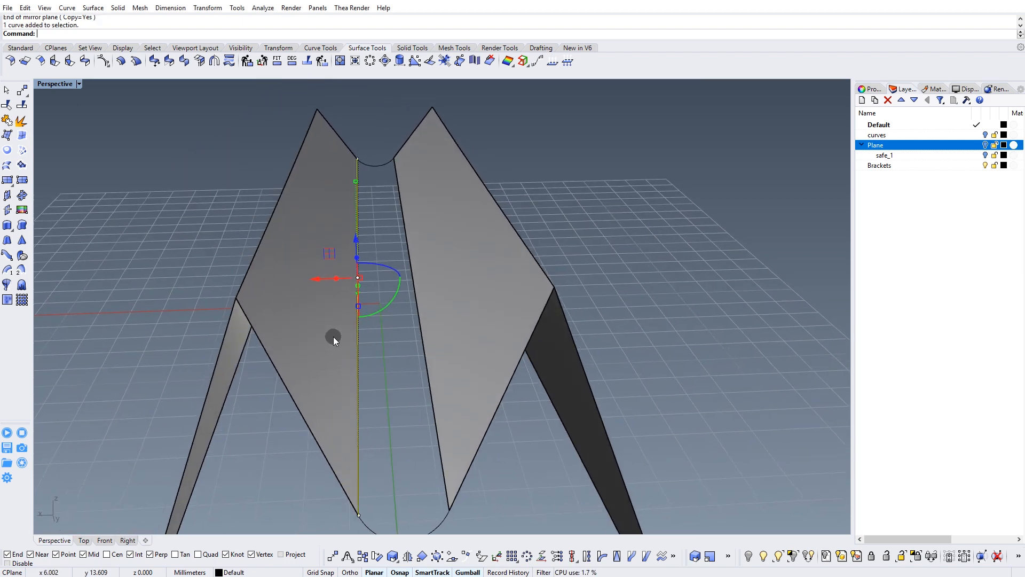
{"action": "left_click", "coordinate": [249, 266]}
{"action": "left_click", "coordinate": [277, 292]}
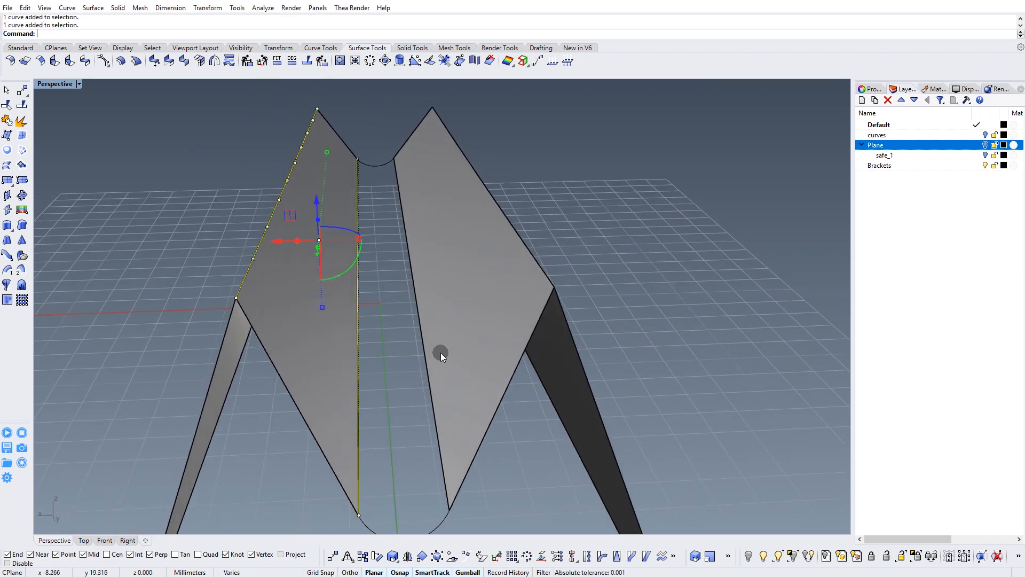
{"action": "left_click", "coordinate": [422, 332]}
{"action": "left_click", "coordinate": [451, 357]}
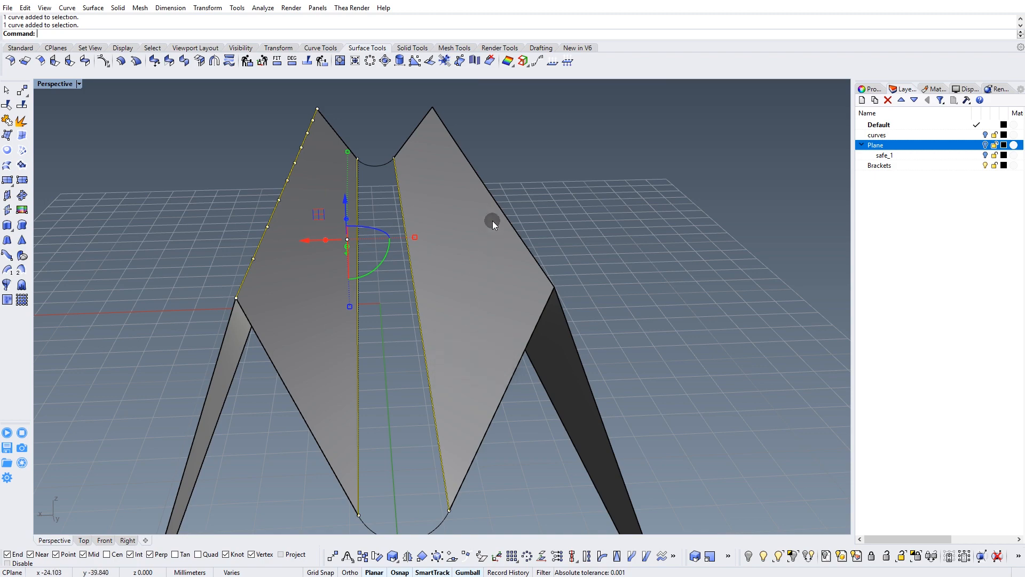
{"action": "left_click", "coordinate": [498, 204], "text": "shift"}
{"action": "left_click", "coordinate": [562, 367], "text": "ctrl"}
{"action": "right_click_drag", "start_coordinate": [563, 367], "coordinate": [478, 275]}
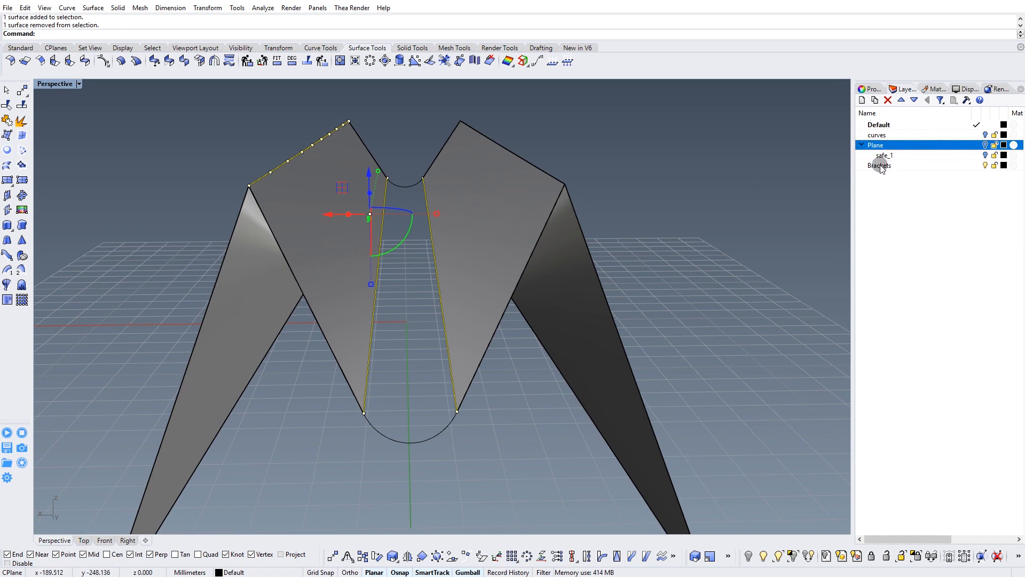
{"action": "left_click", "coordinate": [880, 166]}
{"action": "left_click", "coordinate": [875, 100]}
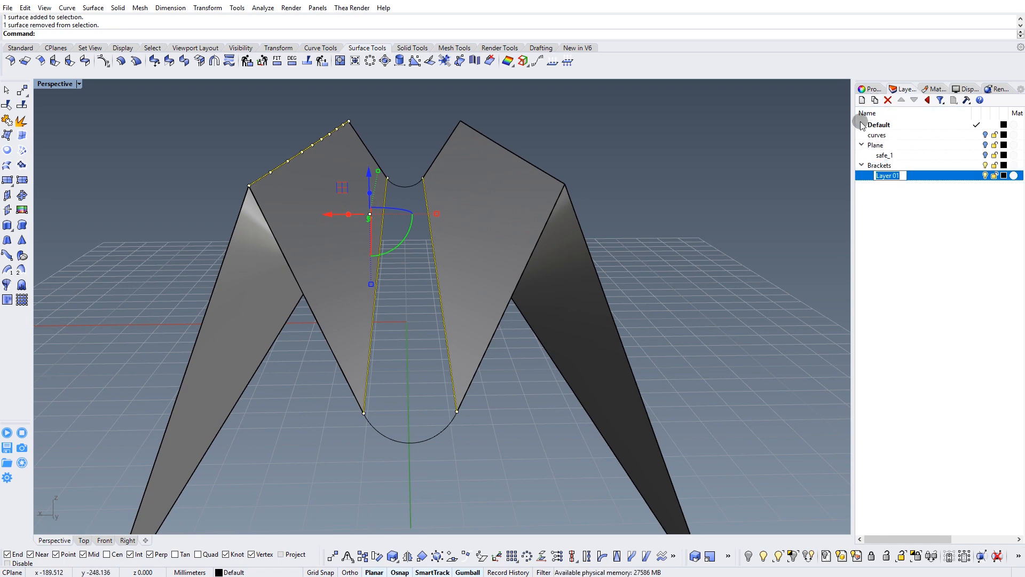
{"action": "type", "text": "curves"}
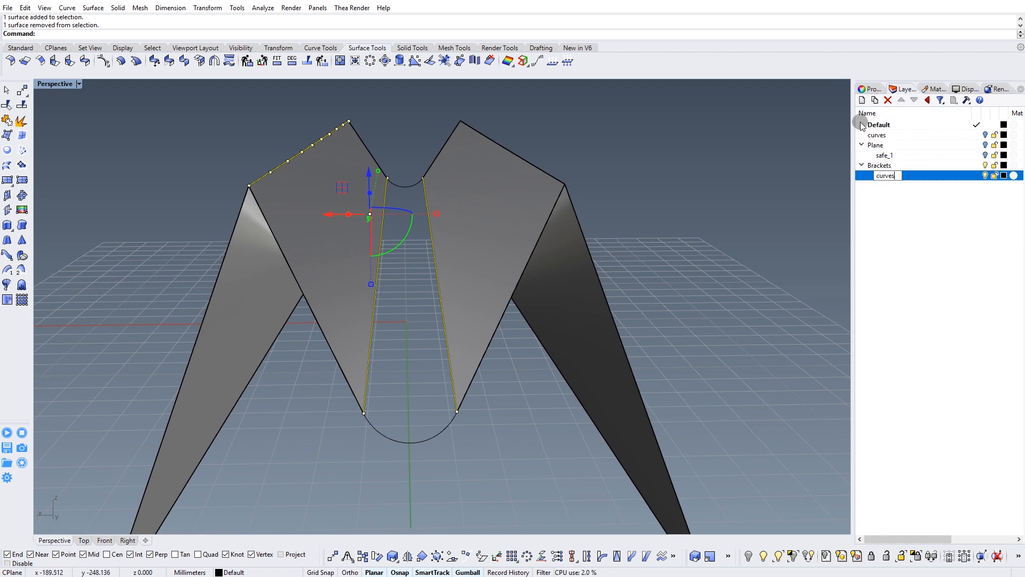
{"action": "right_click", "coordinate": [885, 181]}
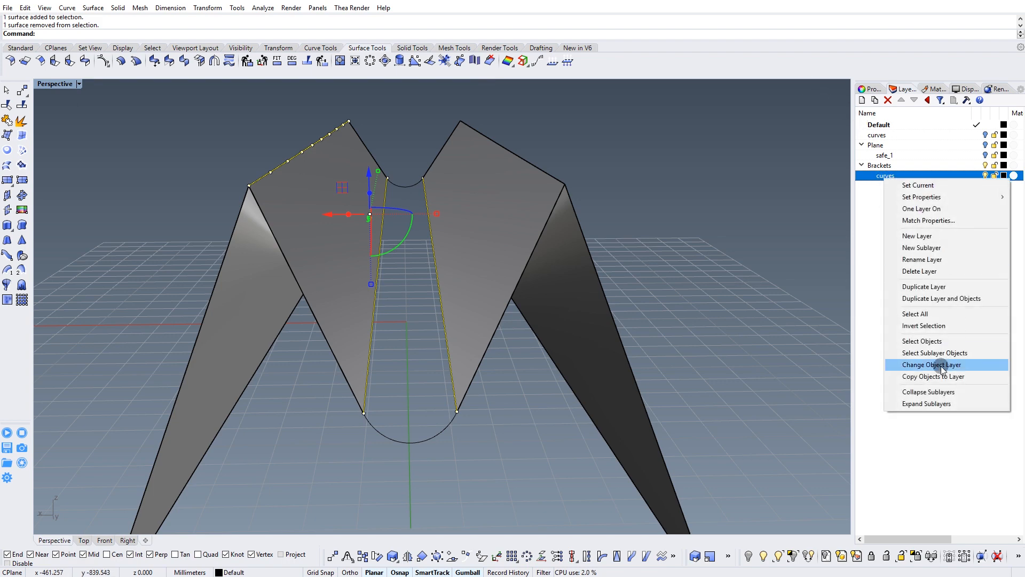
{"action": "left_click", "coordinate": [933, 365]}
{"action": "key", "text": "Escape"}
Set up a two-rail sweep with the mirrored surfaces' facing inner edges as rails and the lower and upper arcs as cross sections.
{"action": "right_click_drag", "start_coordinate": [718, 306], "coordinate": [460, 235]}
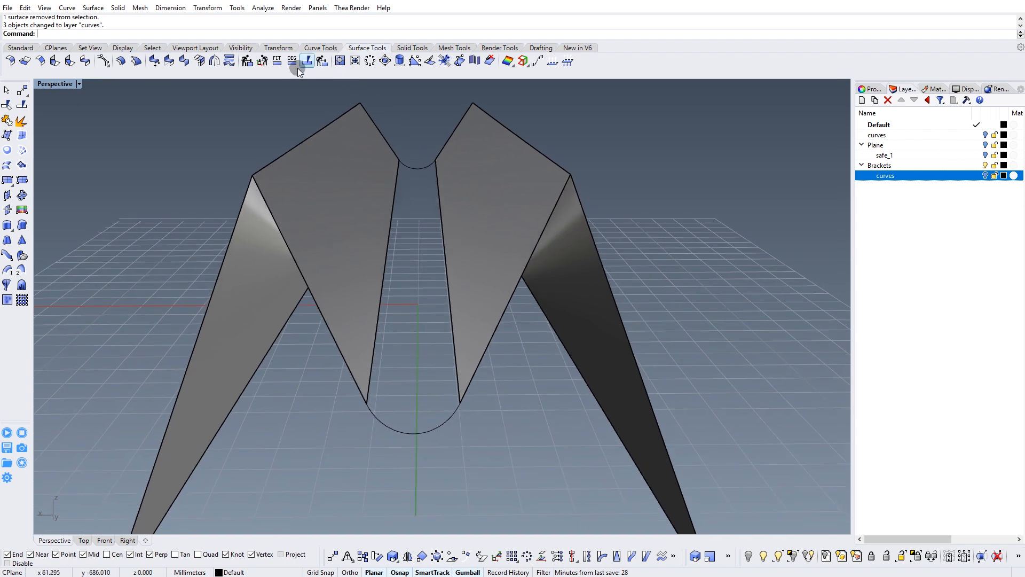
{"action": "left_click", "coordinate": [22, 270]}
{"action": "mouse_move", "coordinate": [442, 294]}
{"action": "right_mouse_down"}
{"action": "mouse_move", "coordinate": [382, 276]}
{"action": "mouse_move", "coordinate": [444, 286]}
{"action": "right_mouse_up"}
{"action": "left_click", "coordinate": [376, 265]}
{"action": "left_click", "coordinate": [448, 278]}
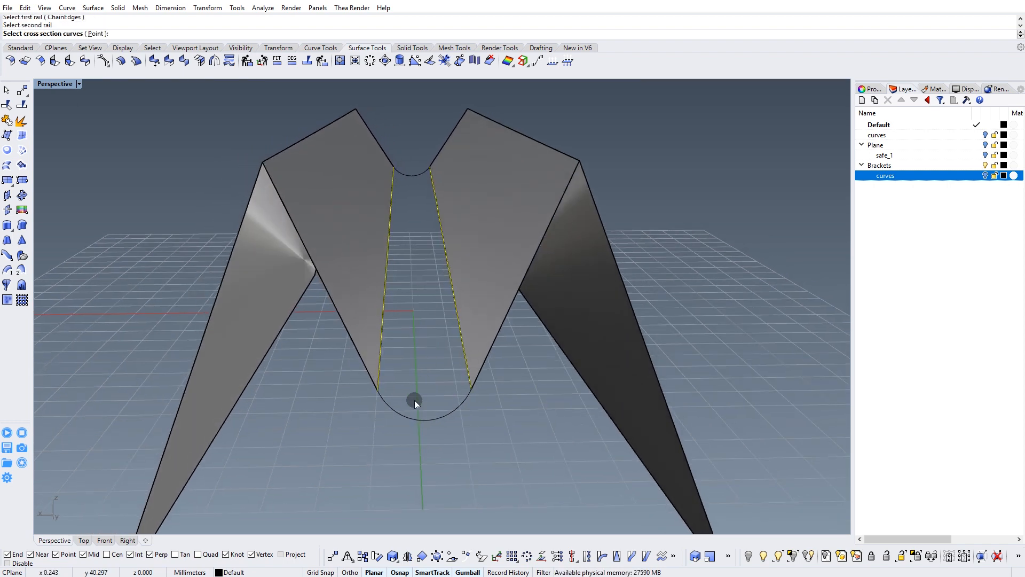
{"action": "left_click", "coordinate": [403, 417]}
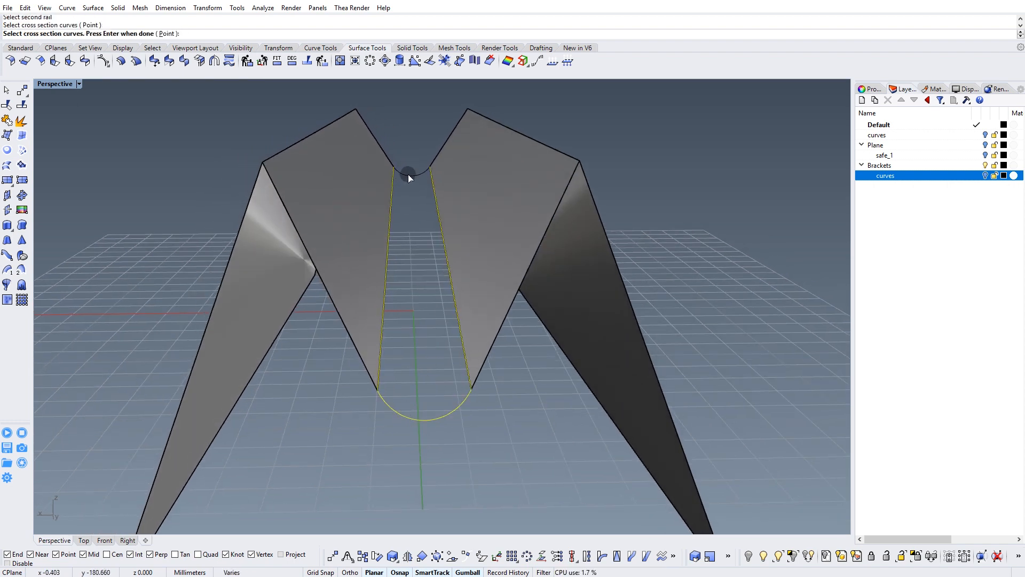
{"action": "right_click", "coordinate": [424, 201]}
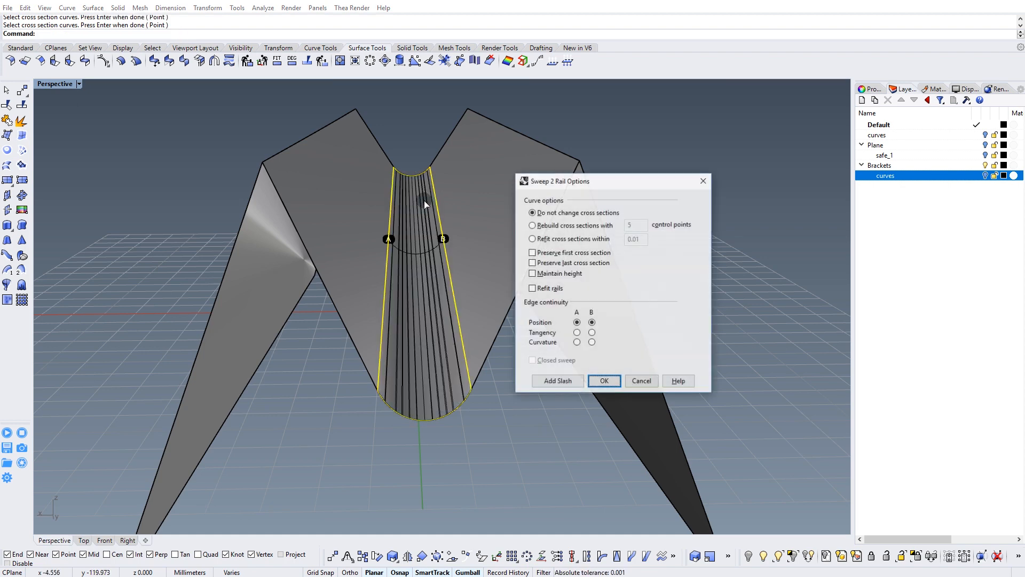
Set the edge continuity of both rails A and B to Tangency and create the sweep.
{"action": "mouse_move", "coordinate": [406, 302]}
{"action": "right_mouse_down"}
{"action": "mouse_move", "coordinate": [390, 313]}
{"action": "mouse_move", "coordinate": [394, 300]}
{"action": "right_mouse_up"}
{"action": "scroll", "coordinate": [393, 300], "scroll_direction": "up", "scroll_amount": 4}
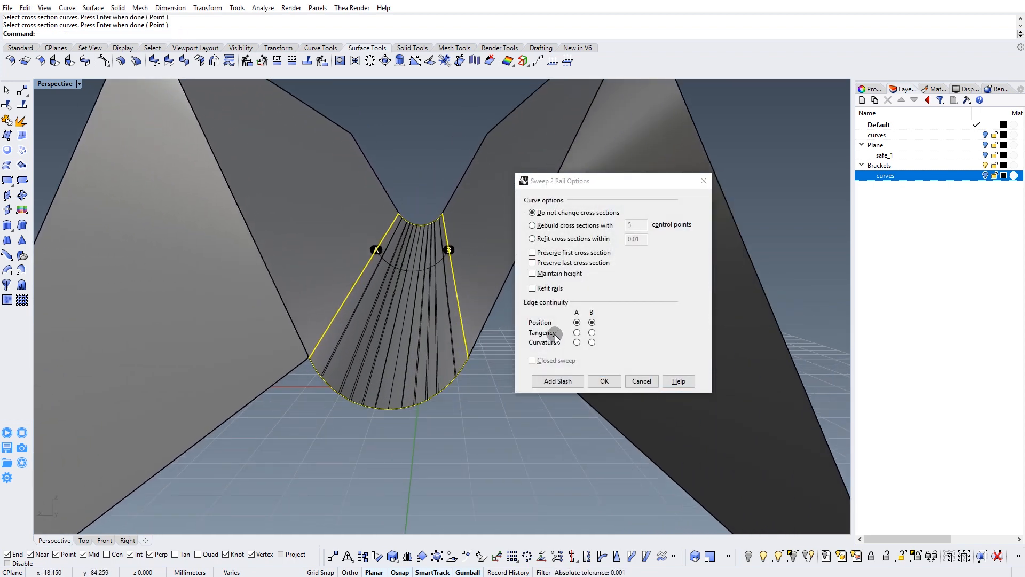
{"action": "left_click", "coordinate": [576, 332]}
{"action": "left_click", "coordinate": [592, 332]}
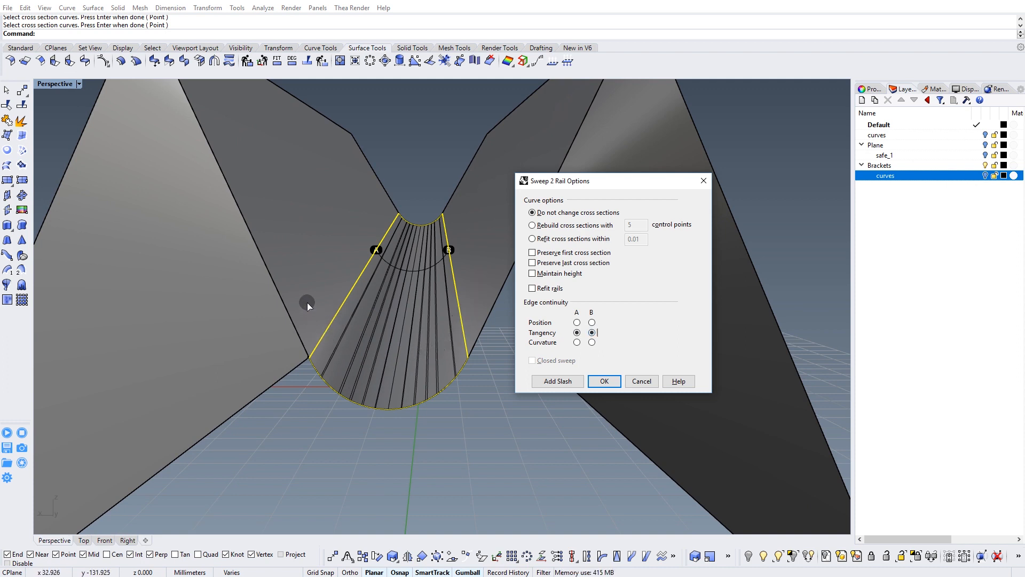
{"action": "right_click_drag", "start_coordinate": [473, 314], "coordinate": [446, 319]}
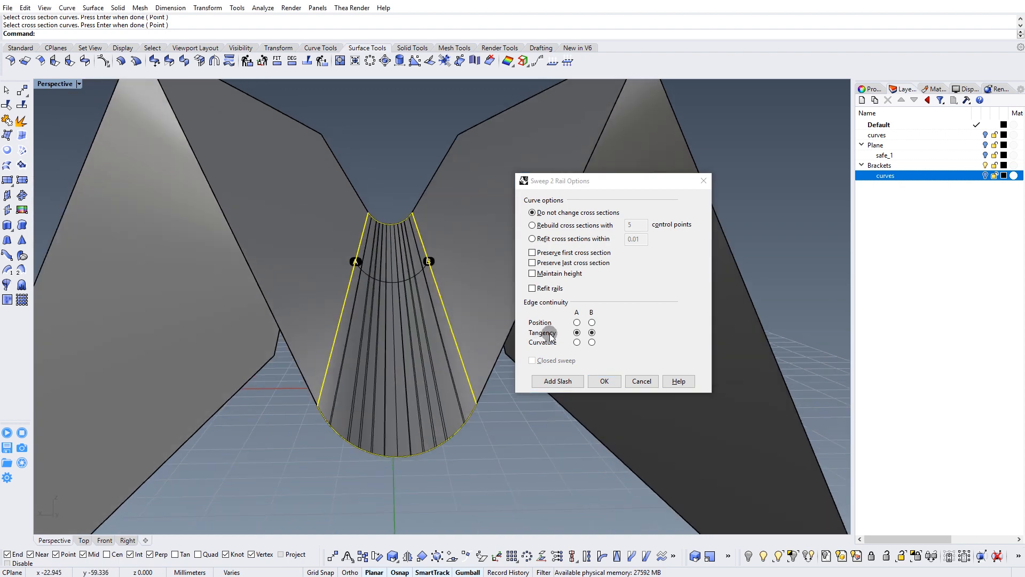
{"action": "left_click", "coordinate": [605, 382]}
Join the swept trough and the four mirrored bracket surfaces into one polysurface.
{"action": "scroll", "coordinate": [374, 318], "scroll_direction": "down", "scroll_amount": 5}
{"action": "right_click_drag", "start_coordinate": [378, 322], "coordinate": [386, 352]}
{"action": "left_click", "coordinate": [346, 300]}
{"action": "right_click_drag", "start_coordinate": [345, 299], "coordinate": [380, 316]}
{"action": "left_click", "coordinate": [537, 198]}
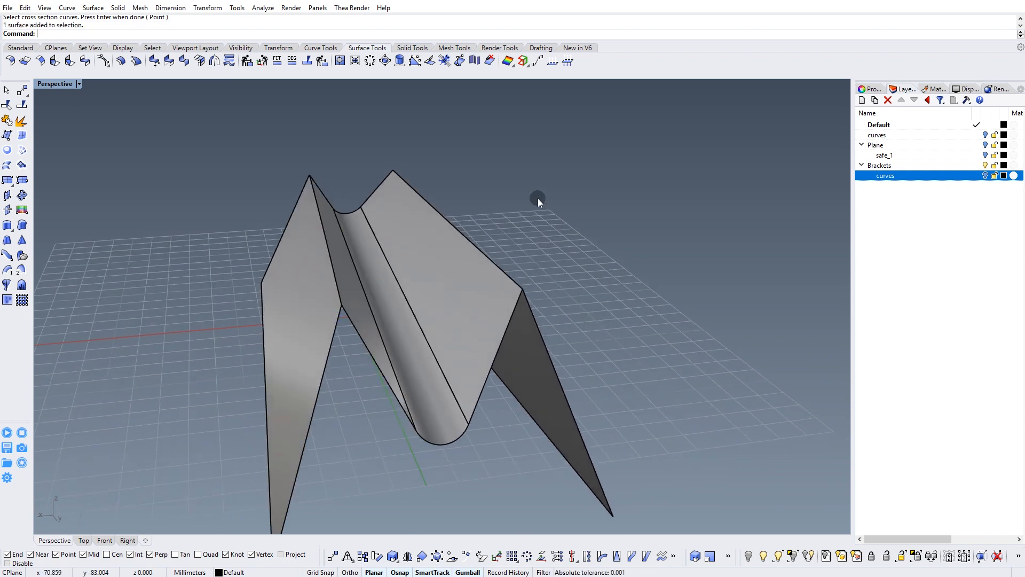
{"action": "left_click_drag", "start_coordinate": [315, 292], "coordinate": [311, 303]}
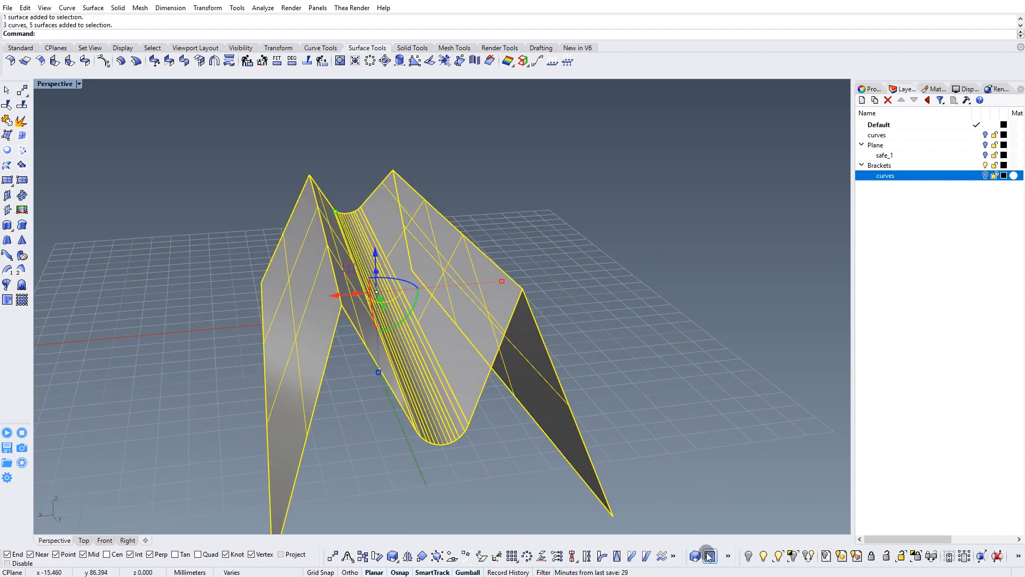
{"action": "left_click", "coordinate": [11, 123]}
{"action": "left_click", "coordinate": [265, 331]}
{"action": "left_click", "coordinate": [351, 306]}
Fillet the two upper ridge edges of the bracket with a radius of 1 mm.
{"action": "scroll", "coordinate": [321, 250], "scroll_direction": "up", "scroll_amount": 2}
{"action": "right_click_drag", "start_coordinate": [300, 255], "coordinate": [320, 289]}
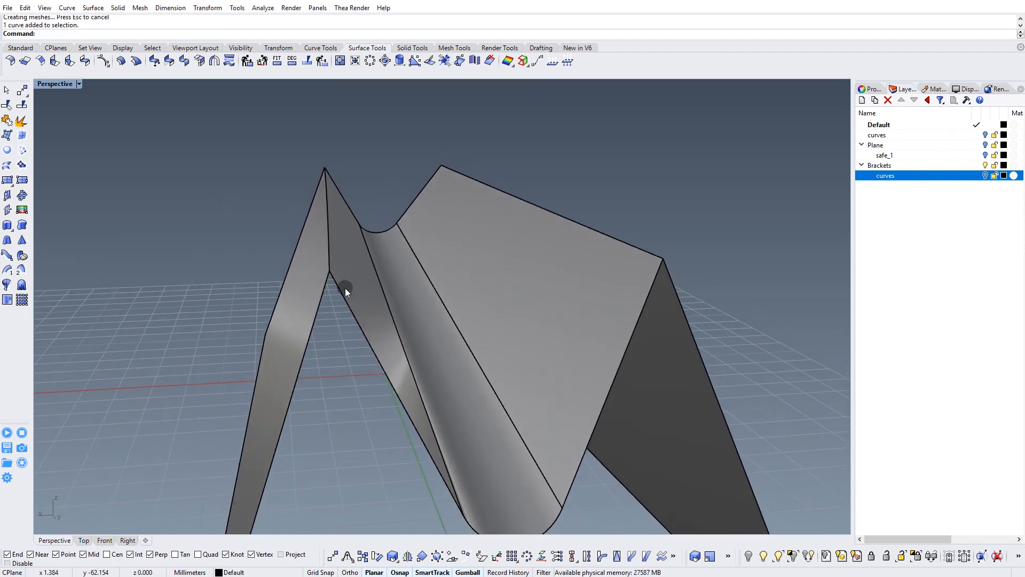
{"action": "left_click", "coordinate": [423, 50]}
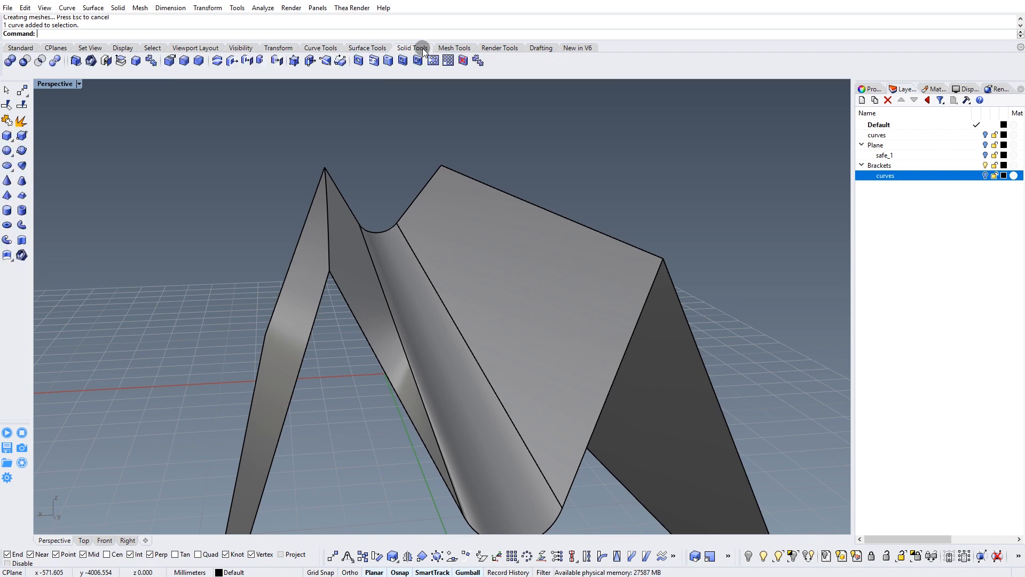
{"action": "left_click", "coordinate": [232, 61]}
{"action": "left_click", "coordinate": [329, 259]}
{"action": "left_click", "coordinate": [550, 218]}
{"action": "key", "text": "Return"}
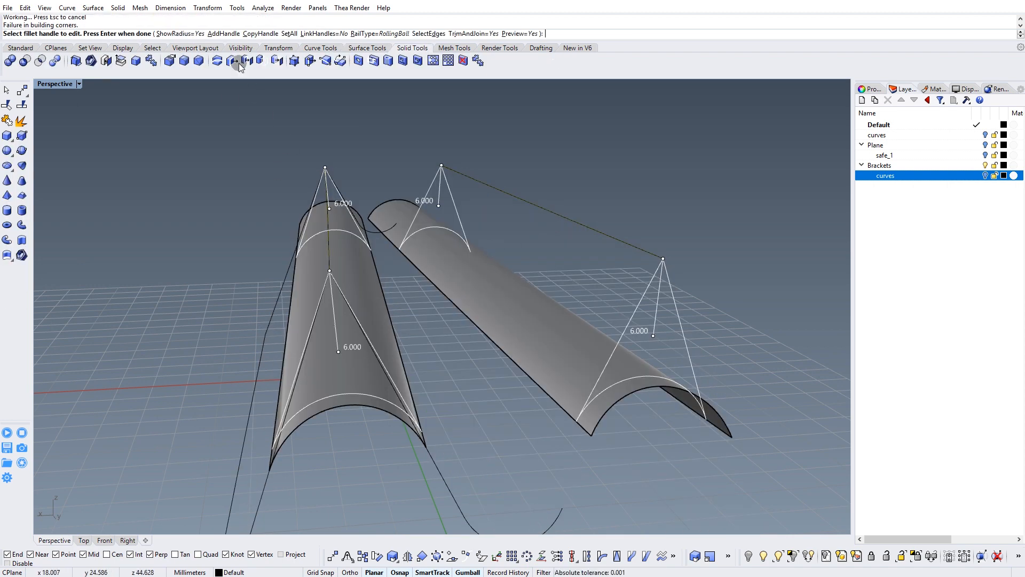
{"action": "left_click", "coordinate": [286, 34]}
{"action": "type", "text": "1"}
{"action": "key", "text": "Return"}
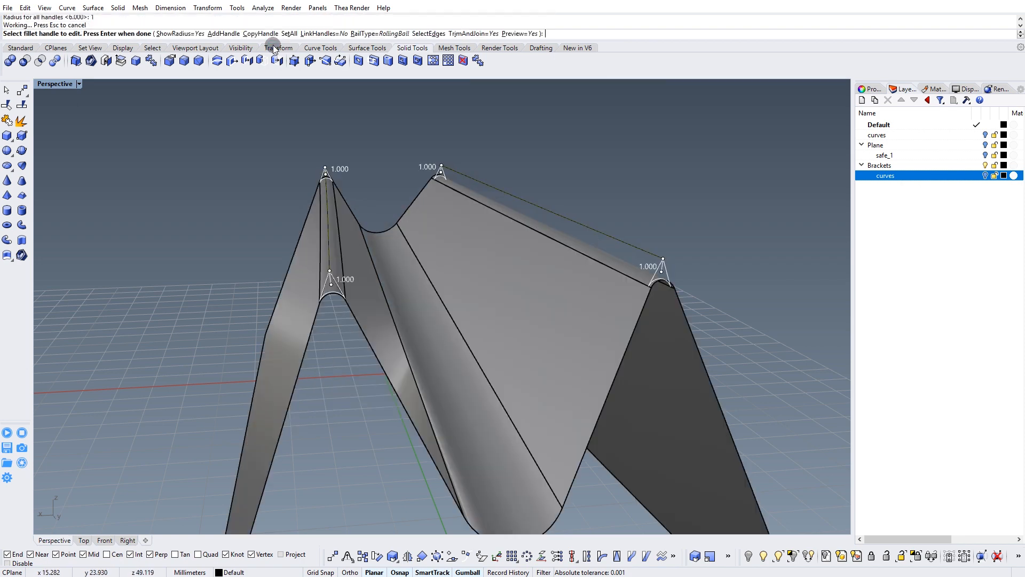
{"action": "right_click_drag", "start_coordinate": [345, 172], "coordinate": [374, 237]}
{"action": "key", "text": "Return"}
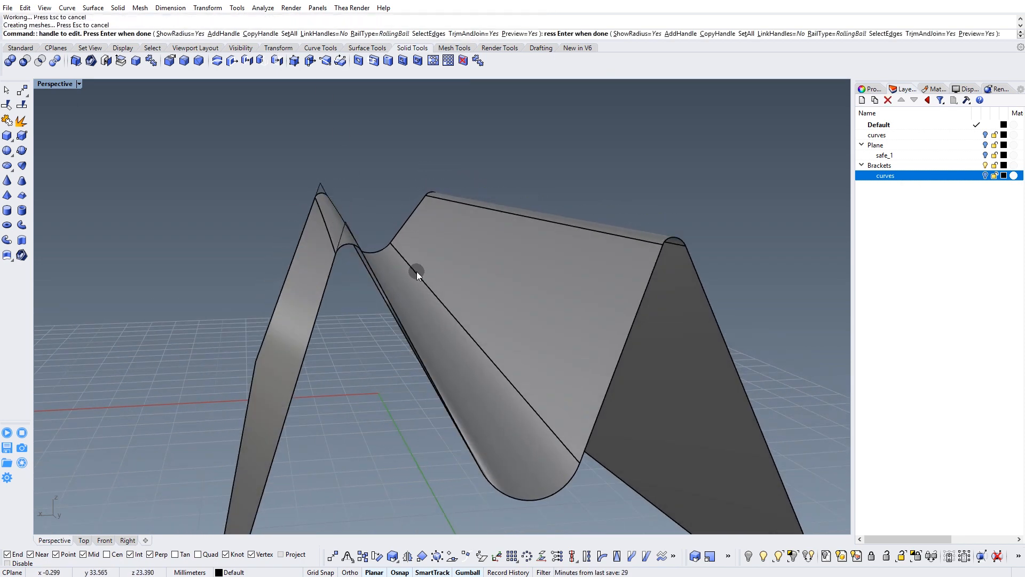
Select all leftover visible curves and move them to the hidden curves sublayer of Brackets.
{"action": "right_click_drag", "start_coordinate": [434, 275], "coordinate": [354, 215]}
{"action": "left_click_drag", "start_coordinate": [341, 212], "coordinate": [336, 219]}
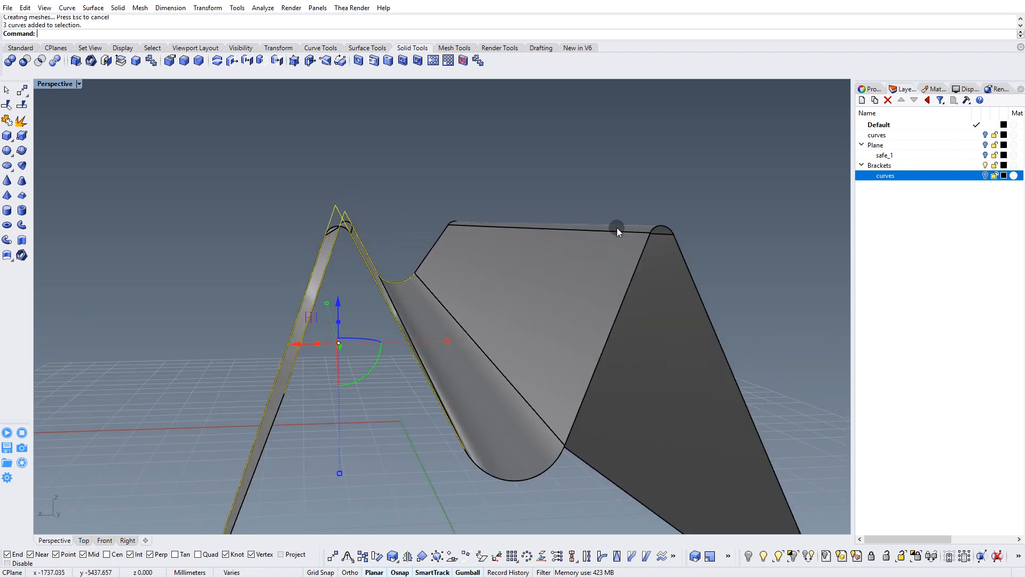
{"action": "left_click", "coordinate": [232, 89]}
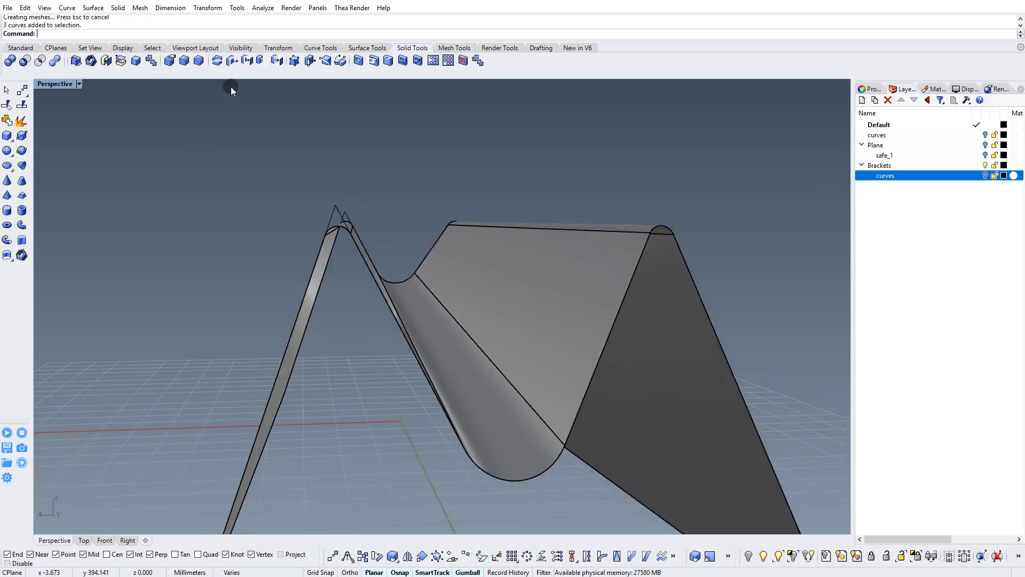
{"action": "left_click", "coordinate": [152, 48]}
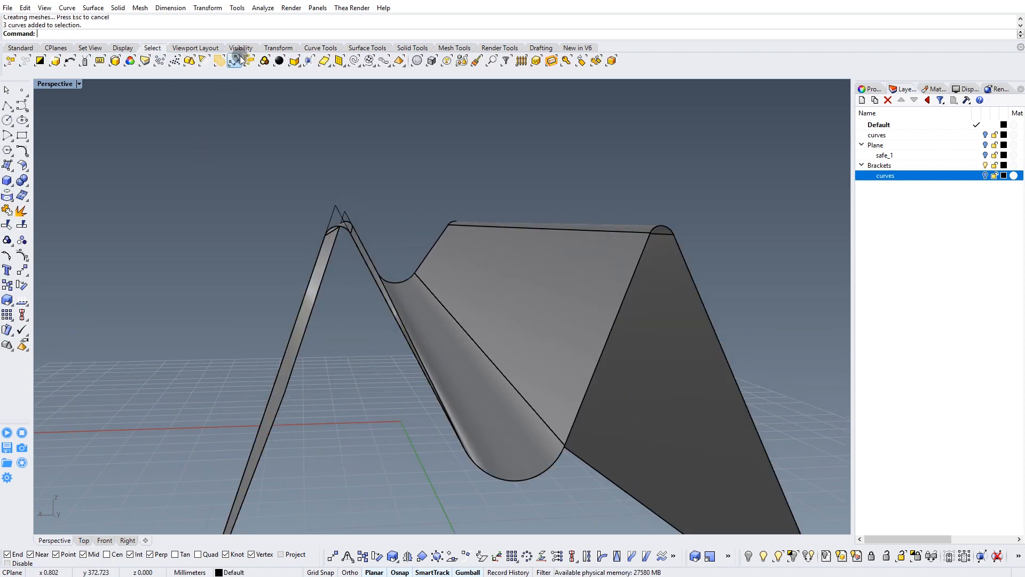
{"action": "left_click", "coordinate": [354, 61]}
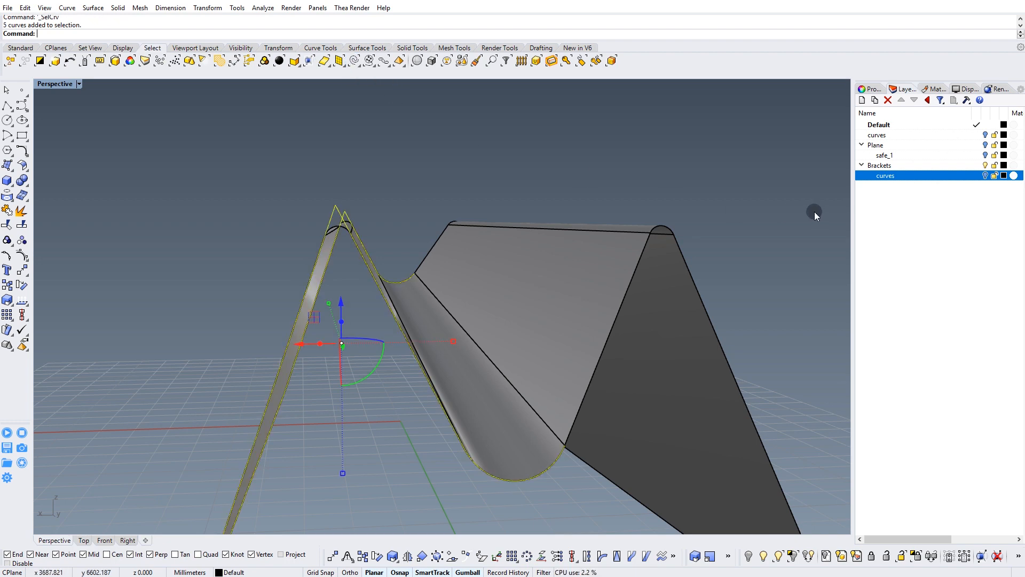
{"action": "right_click", "coordinate": [891, 180]}
{"action": "left_click", "coordinate": [936, 363]}
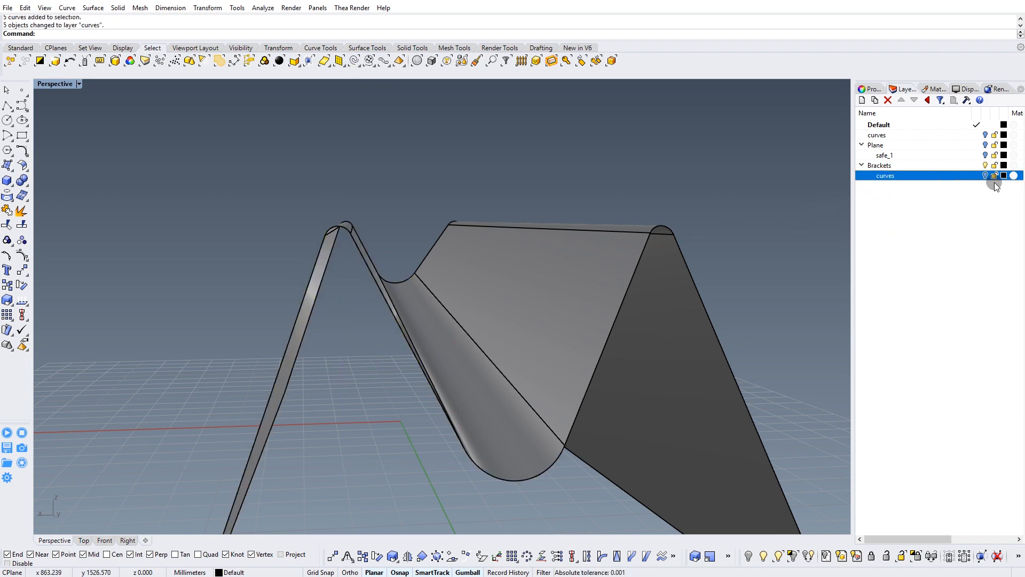
Start a solid Offset Surface on the bracket polysurface, flipping the direction and flipping it back so the trough's arrows point outward.
{"action": "right_click_drag", "start_coordinate": [424, 249], "coordinate": [319, 140]}
{"action": "left_click", "coordinate": [391, 221]}
{"action": "right_click_drag", "start_coordinate": [328, 180], "coordinate": [352, 93]}
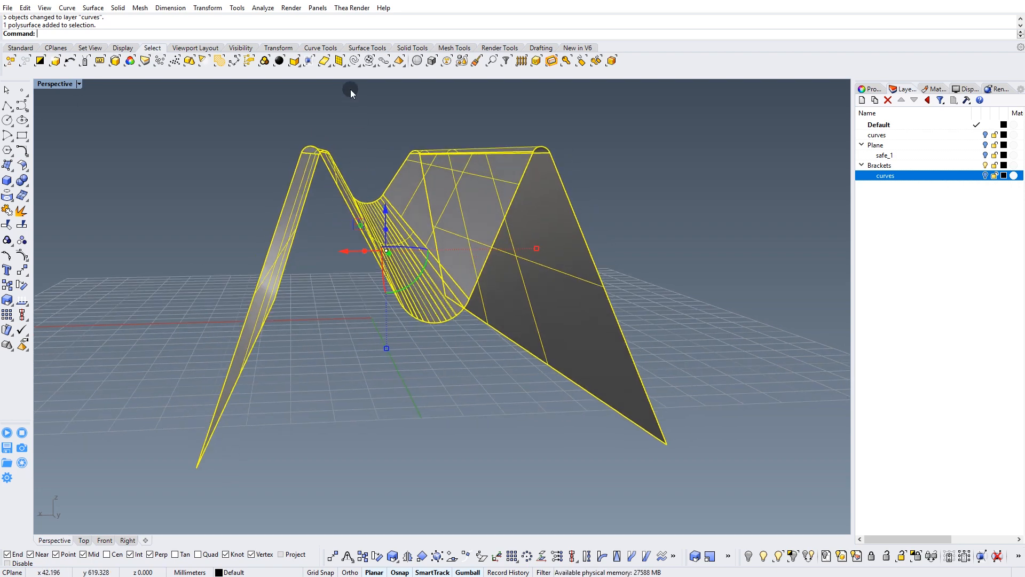
{"action": "left_click", "coordinate": [354, 48]}
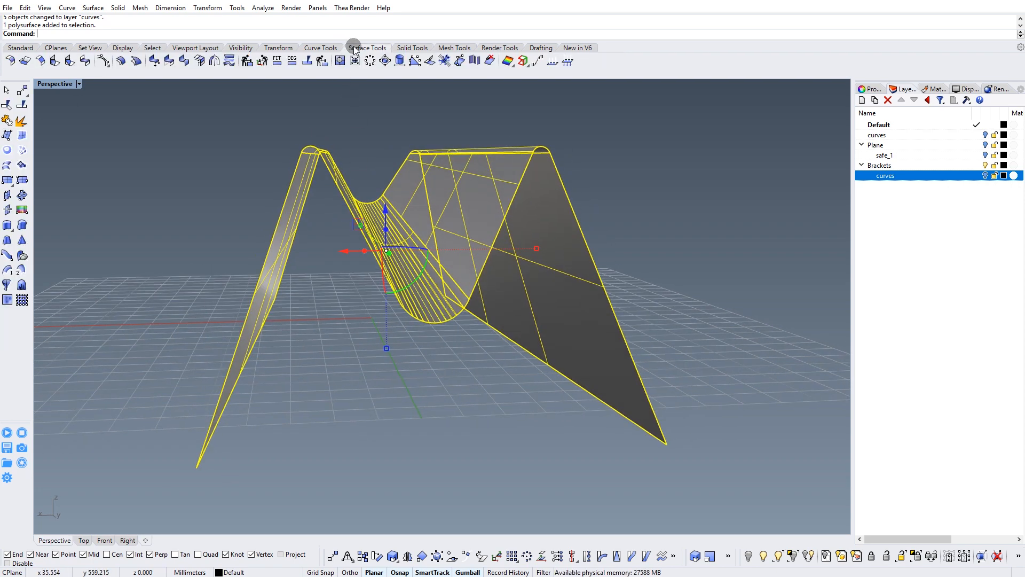
{"action": "left_click", "coordinate": [121, 62]}
{"action": "right_click_drag", "start_coordinate": [415, 299], "coordinate": [418, 323]}
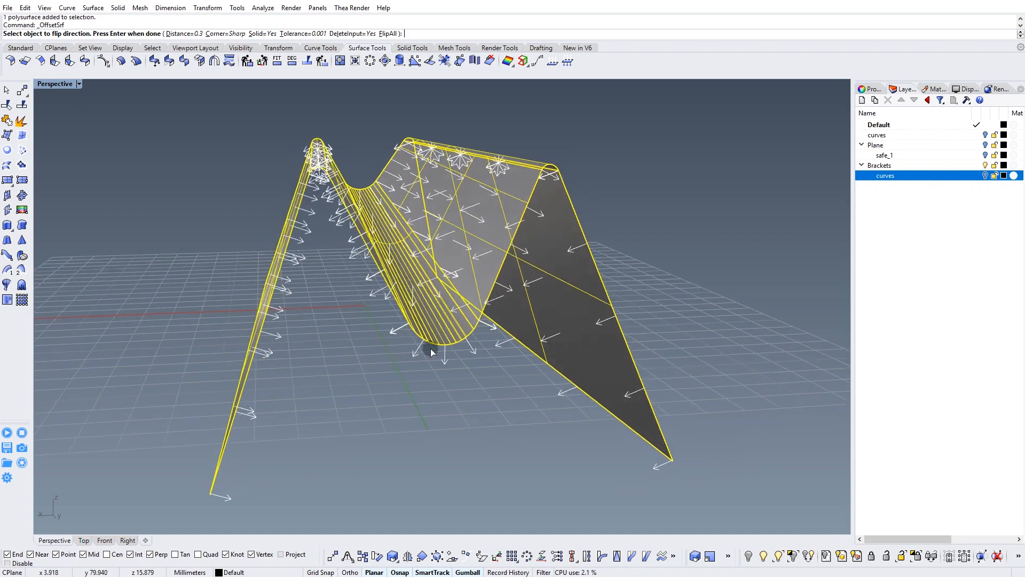
{"action": "scroll", "coordinate": [420, 343], "scroll_direction": "up", "scroll_amount": 4}
{"action": "right_click_drag", "start_coordinate": [391, 285], "coordinate": [423, 325]}
{"action": "scroll", "coordinate": [421, 310], "scroll_direction": "down", "scroll_amount": 4}
{"action": "right_click_drag", "start_coordinate": [450, 367], "coordinate": [460, 366]}
{"action": "scroll", "coordinate": [472, 370], "scroll_direction": "up", "scroll_amount": 4}
{"action": "left_click", "coordinate": [492, 353]}
{"action": "left_click", "coordinate": [494, 358]}
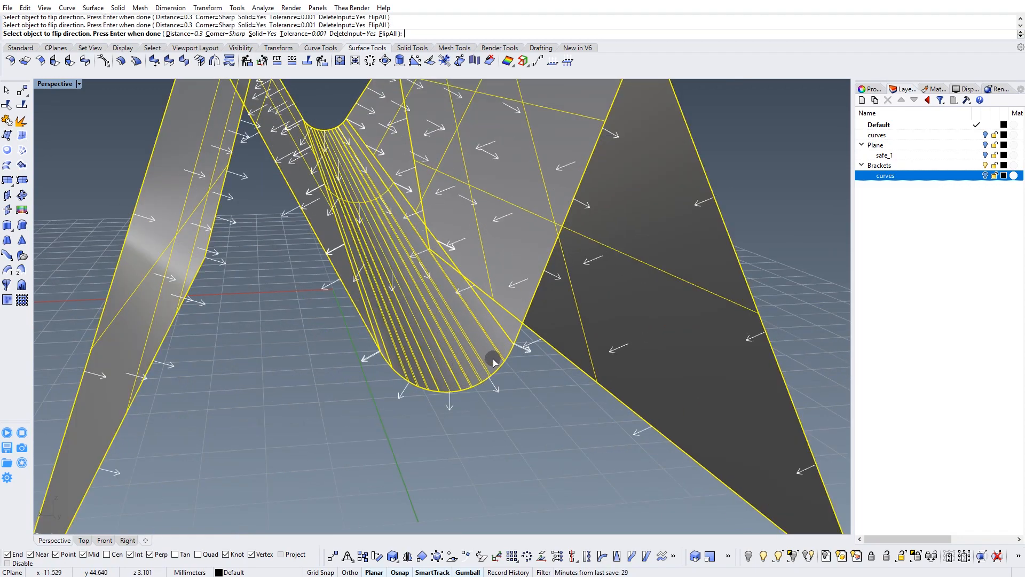
{"action": "right_click_drag", "start_coordinate": [489, 356], "coordinate": [418, 351]}
Set the offset distance to 0.5 mm and create the thickened bracket solid.
{"action": "left_click", "coordinate": [191, 33]}
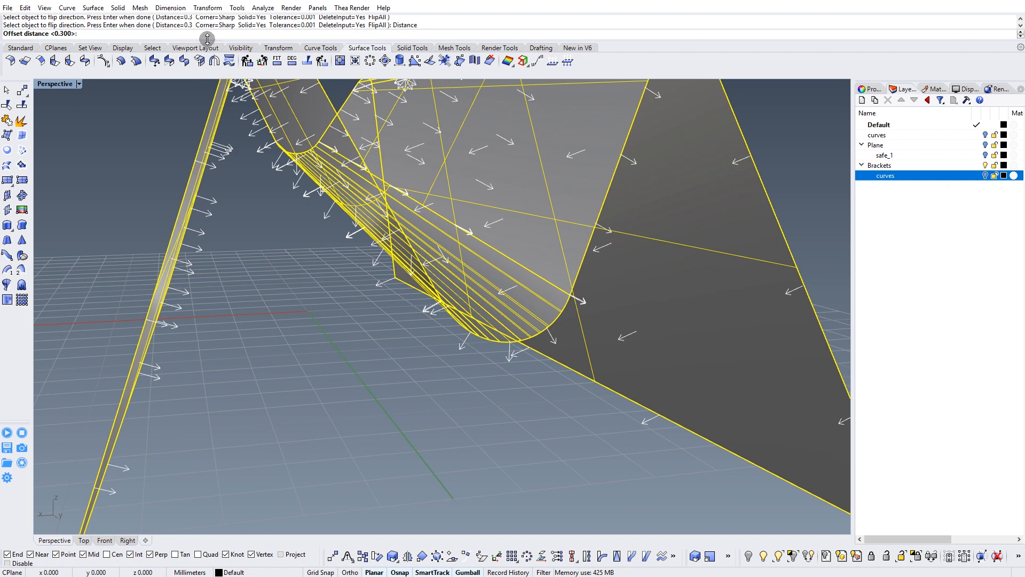
{"action": "right_click_drag", "start_coordinate": [258, 177], "coordinate": [316, 225]}
{"action": "right_click", "coordinate": [352, 235]}
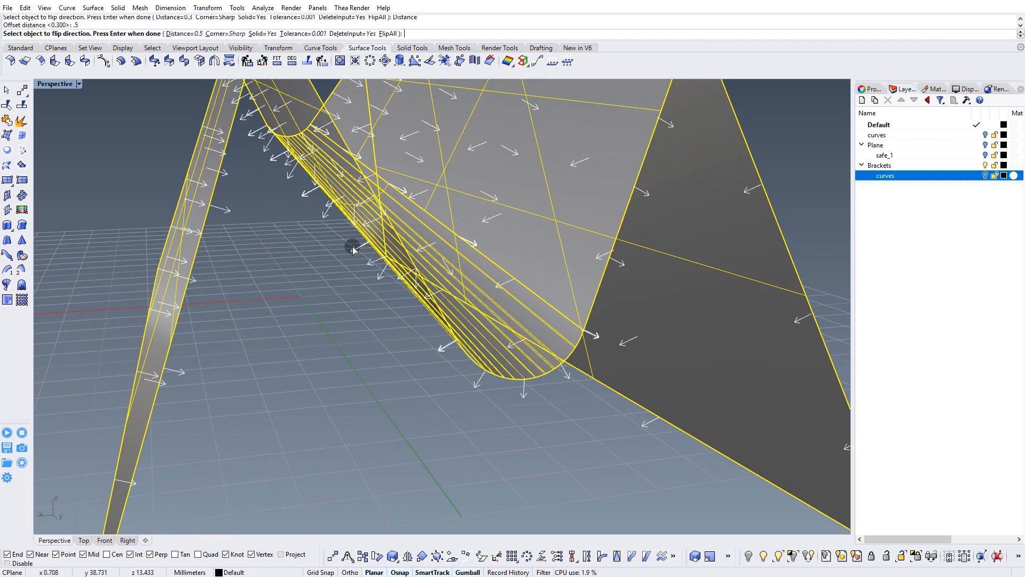
{"action": "right_click", "coordinate": [352, 246]}
Start an edge fillet and select the short thickness edges at the four lower corners of the bracket's legs.
{"action": "scroll", "coordinate": [353, 252], "scroll_direction": "down", "scroll_amount": 5}
{"action": "left_click", "coordinate": [363, 344]}
{"action": "right_click_drag", "start_coordinate": [360, 294], "coordinate": [401, 301]}
{"action": "right_click_drag", "start_coordinate": [409, 371], "coordinate": [389, 290]}
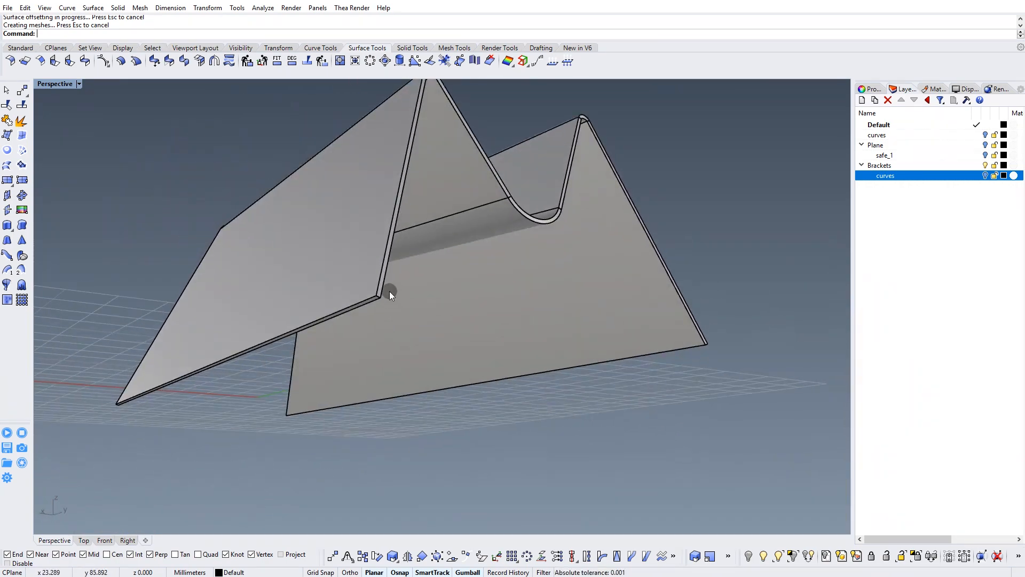
{"action": "scroll", "coordinate": [389, 290], "scroll_direction": "up", "scroll_amount": 5}
{"action": "left_click", "coordinate": [405, 49]}
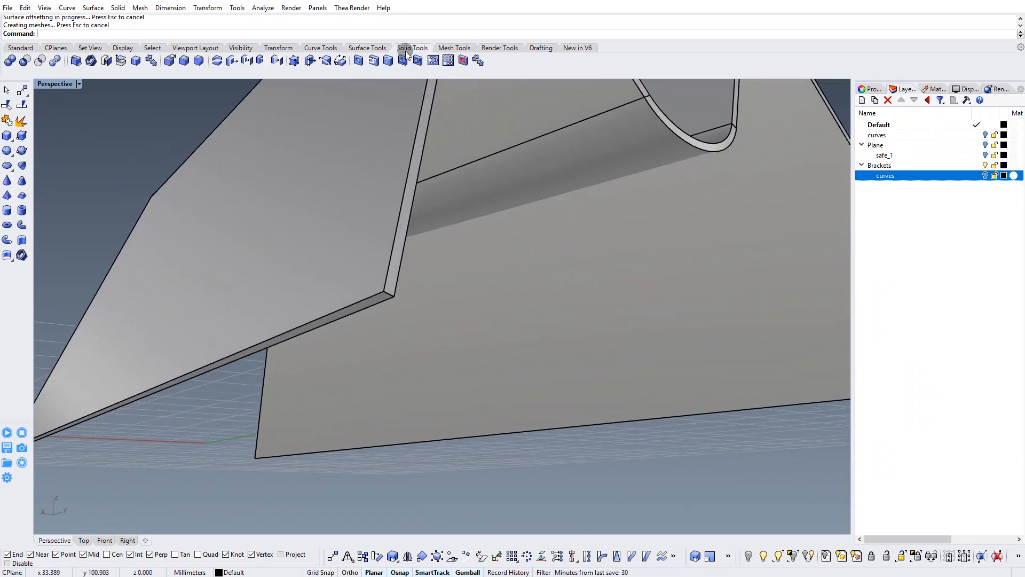
{"action": "left_click", "coordinate": [189, 62]}
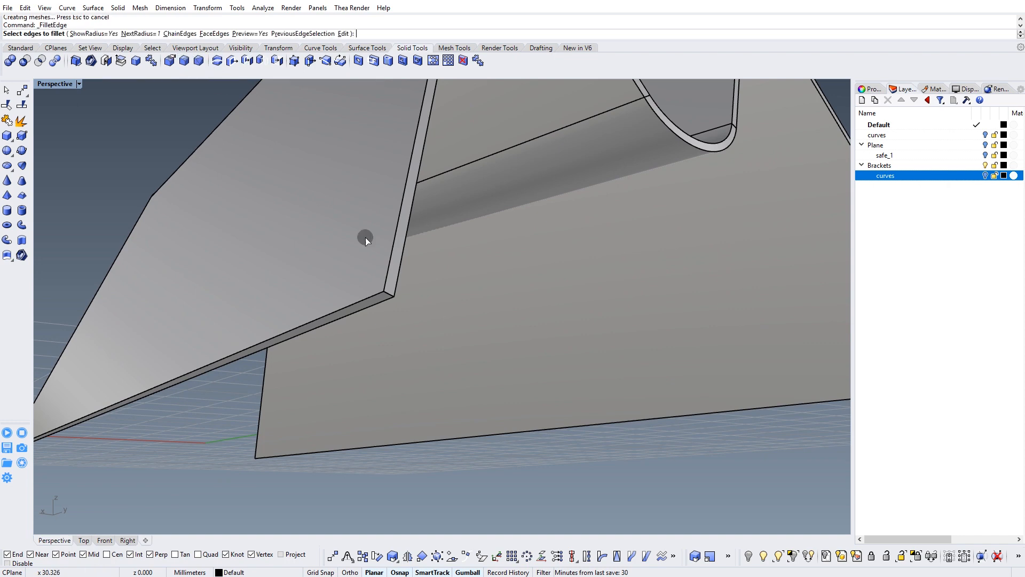
{"action": "left_click", "coordinate": [383, 294]}
{"action": "right_click_drag", "start_coordinate": [383, 294], "coordinate": [507, 311]}
{"action": "scroll", "coordinate": [607, 278], "scroll_direction": "up", "scroll_amount": 1}
{"action": "left_click", "coordinate": [608, 283]}
{"action": "scroll", "coordinate": [408, 315], "scroll_direction": "down", "scroll_amount": 1}
{"action": "scroll", "coordinate": [409, 315], "scroll_direction": "down", "scroll_amount": 3}
{"action": "scroll", "coordinate": [607, 334], "scroll_direction": "up", "scroll_amount": 5}
{"action": "left_click", "coordinate": [572, 302]}
{"action": "scroll", "coordinate": [601, 315], "scroll_direction": "down", "scroll_amount": 3}
{"action": "right_click_drag", "start_coordinate": [601, 315], "coordinate": [419, 340]}
{"action": "key", "text": "Return"}
Set all fillet handles to a radius of 2 mm and apply the corner fillets.
{"action": "left_click", "coordinate": [289, 34]}
{"action": "type", "text": "2"}
{"action": "key", "text": "Return"}
{"action": "right_click_drag", "start_coordinate": [545, 378], "coordinate": [600, 389]}
{"action": "key", "text": "Return"}
Move the finished bracket polysurface to the Brackets layer.
{"action": "right_click_drag", "start_coordinate": [602, 441], "coordinate": [546, 251]}
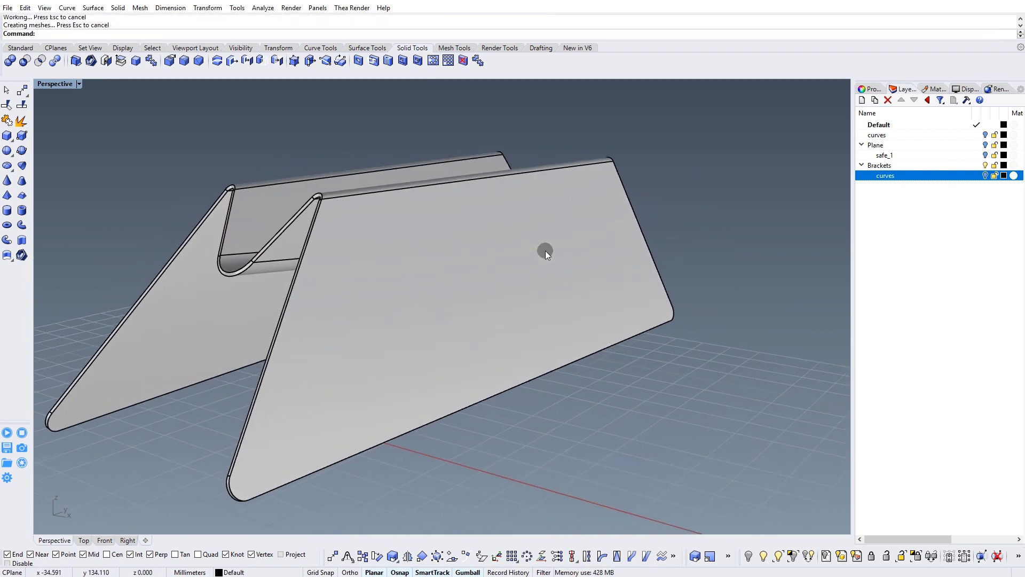
{"action": "left_click", "coordinate": [546, 251]}
{"action": "left_click", "coordinate": [881, 166]}
{"action": "right_click", "coordinate": [889, 169]}
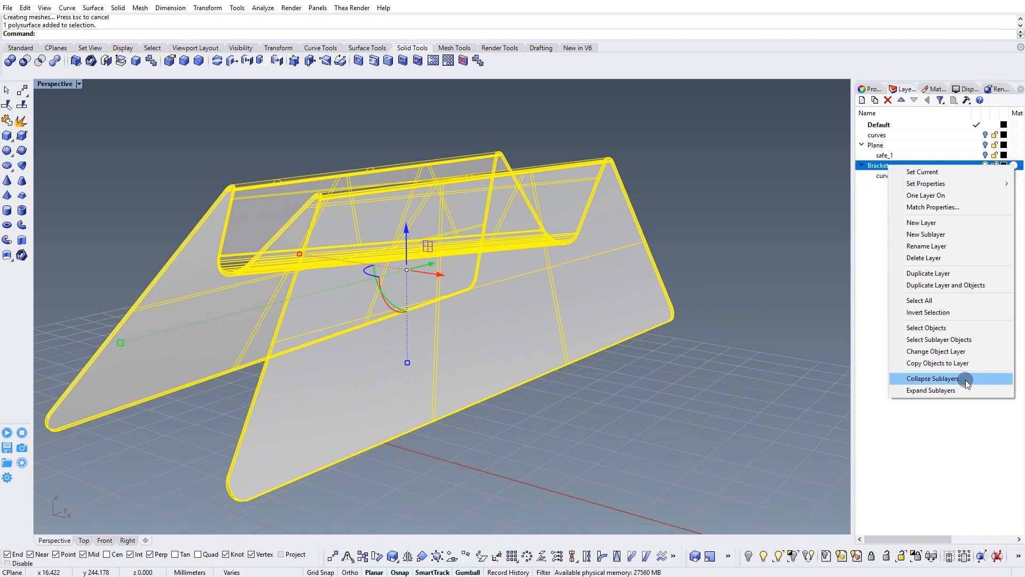
{"action": "left_click", "coordinate": [937, 350]}
{"action": "left_click", "coordinate": [751, 231]}
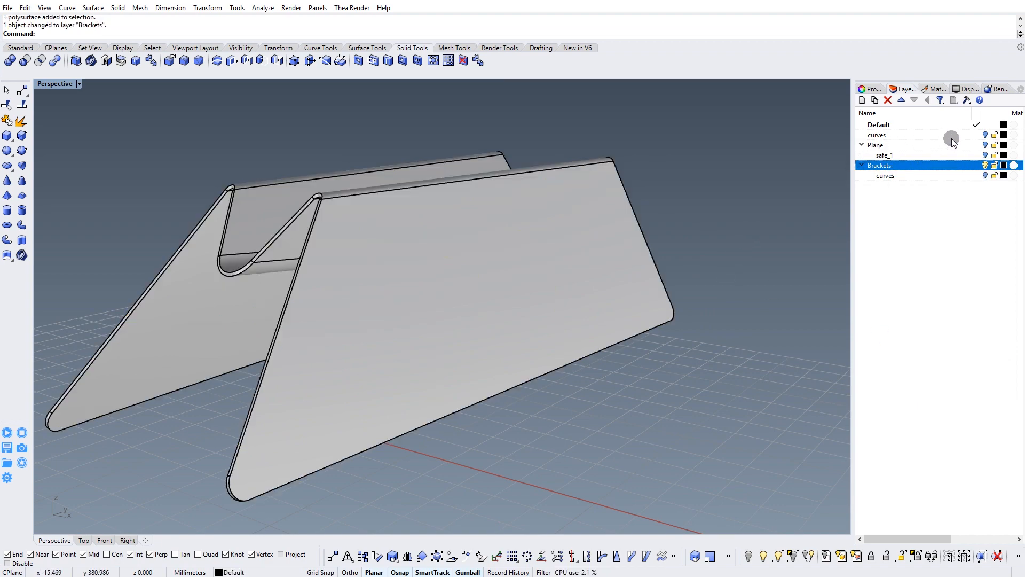
Show the Plane layer and nudge the airplane slightly upward relative to the bracket.
{"action": "left_click", "coordinate": [984, 145]}
{"action": "right_click_drag", "start_coordinate": [599, 411], "coordinate": [468, 299]}
{"action": "left_click", "coordinate": [509, 281]}
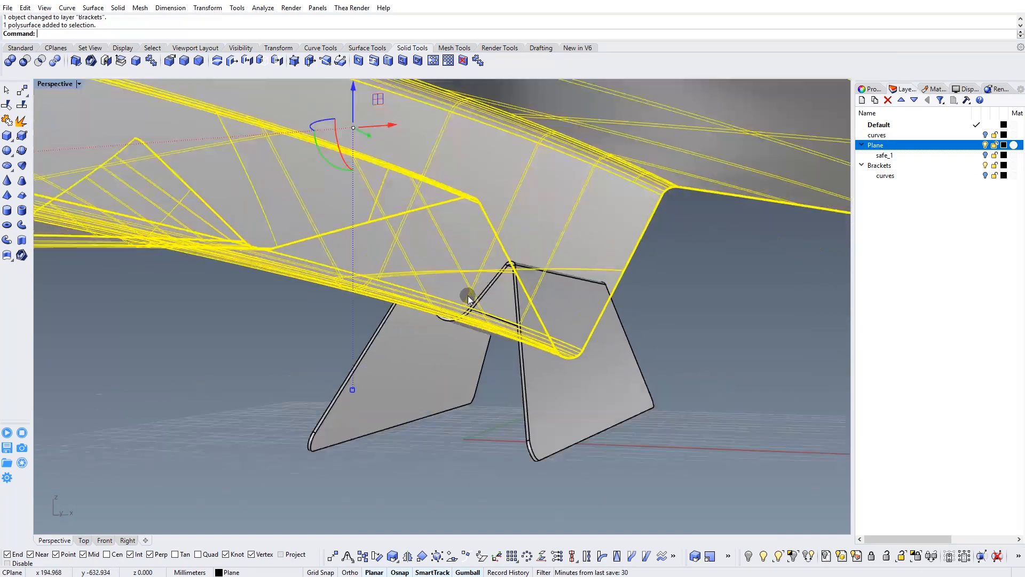
{"action": "left_click_drag", "start_coordinate": [352, 106], "coordinate": [354, 104]}
{"action": "left_click", "coordinate": [642, 303]}
{"action": "right_click_drag", "start_coordinate": [643, 303], "coordinate": [412, 261]}
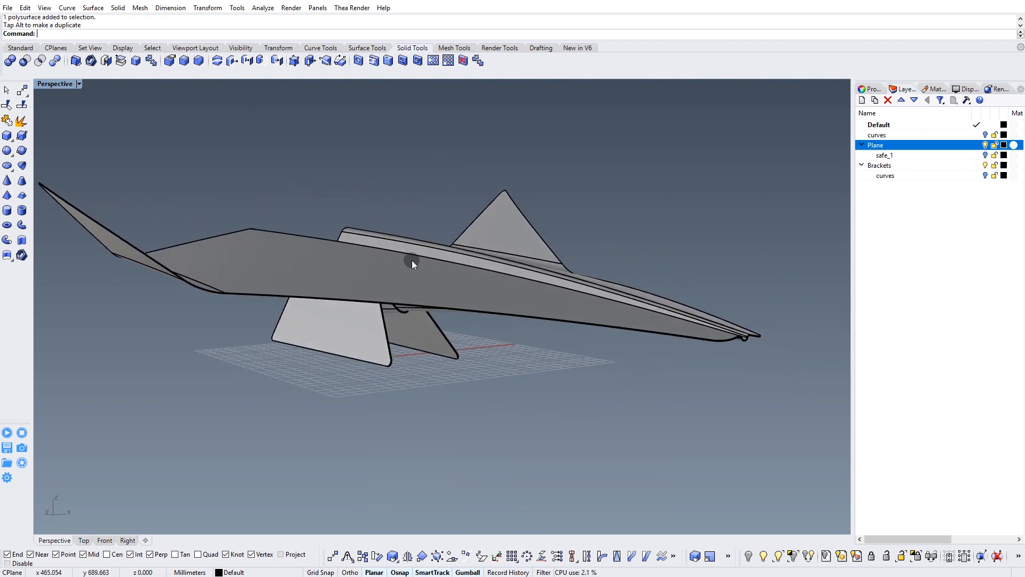
Switch the perspective view to Rendered display and inspect the airplane on its bracket from the side.
{"action": "left_click", "coordinate": [80, 85]}
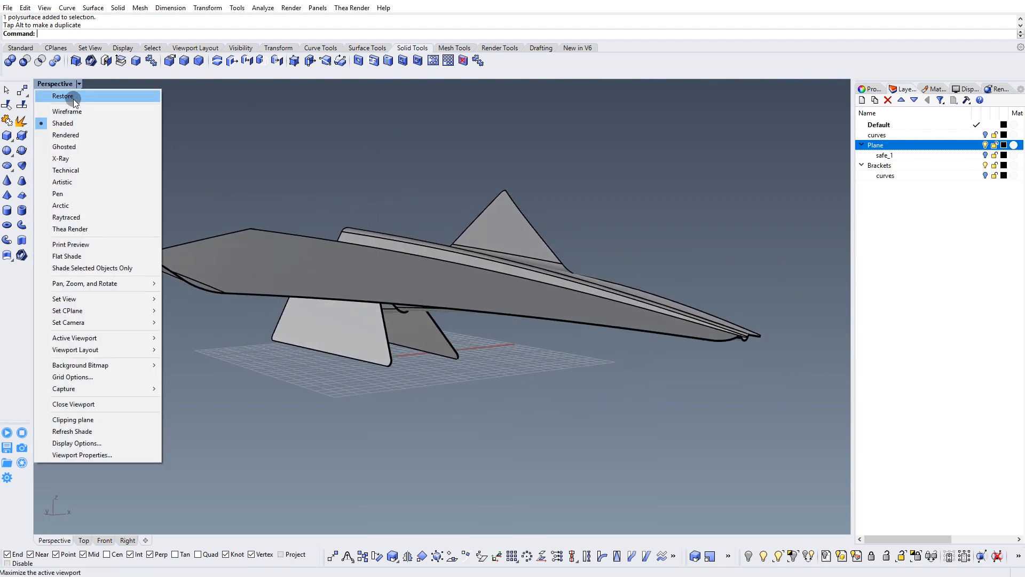
{"action": "left_click", "coordinate": [53, 135]}
{"action": "right_click_drag", "start_coordinate": [572, 315], "coordinate": [469, 292]}
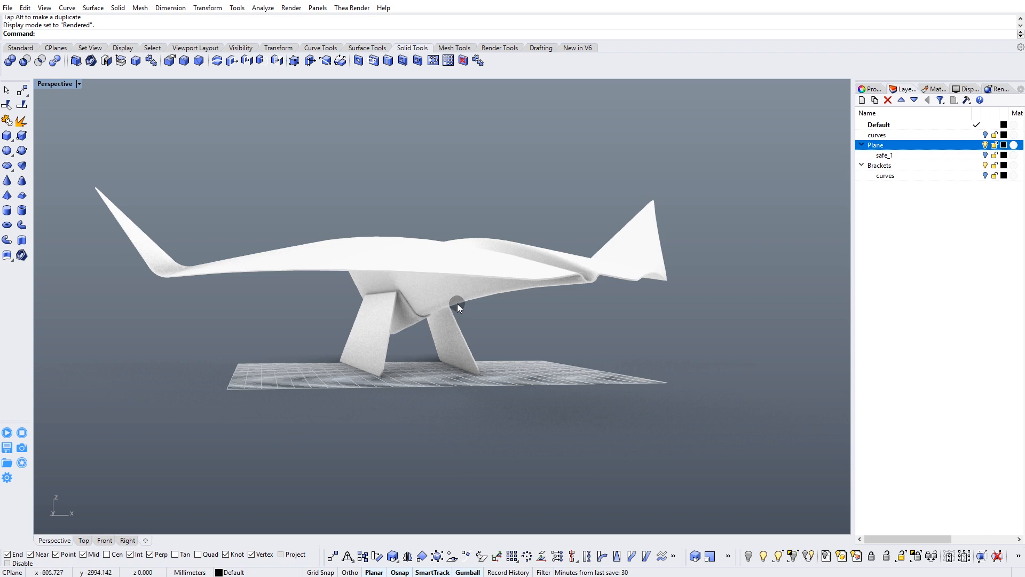
In the Top view, draw an open V-shaped polyline crossing one wing of the airplane, with its vertex pointing toward the fuselage.
{"action": "right_click_drag", "start_coordinate": [453, 303], "coordinate": [423, 442]}
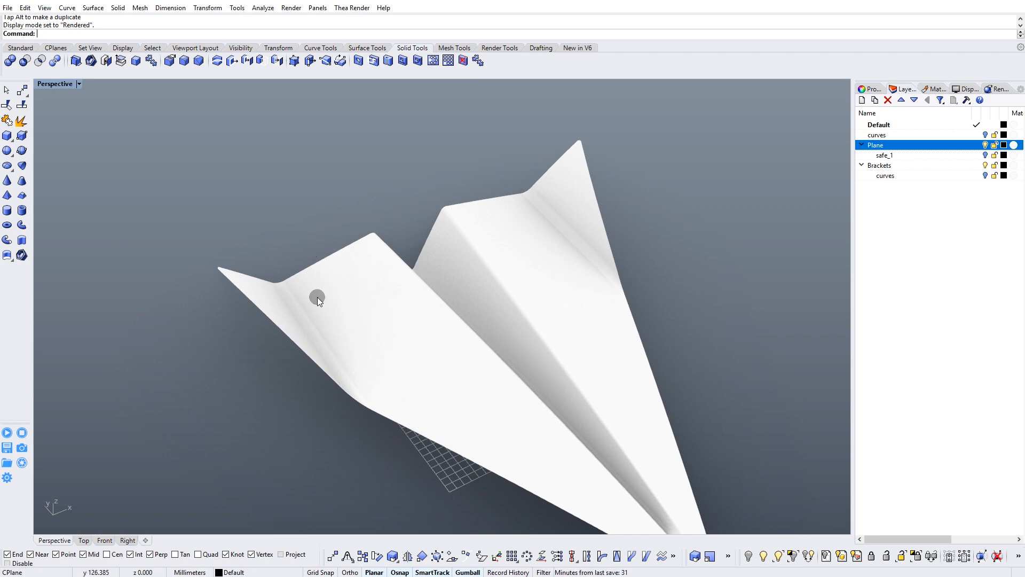
{"action": "left_click", "coordinate": [84, 540]}
{"action": "scroll", "coordinate": [441, 412], "scroll_direction": "up", "scroll_amount": 5}
{"action": "scroll", "coordinate": [328, 317], "scroll_direction": "up", "scroll_amount": 2}
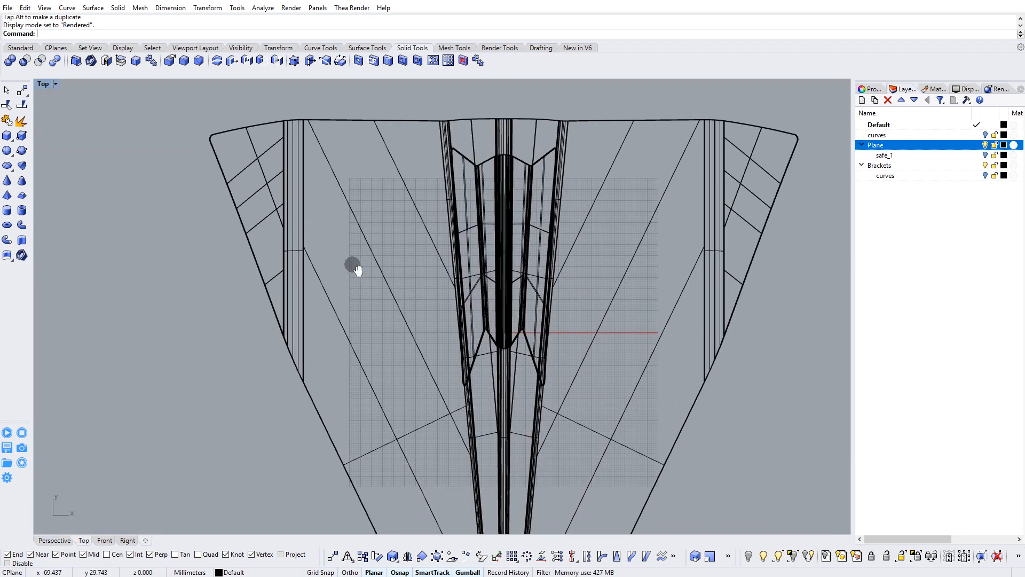
{"action": "left_click", "coordinate": [20, 48]}
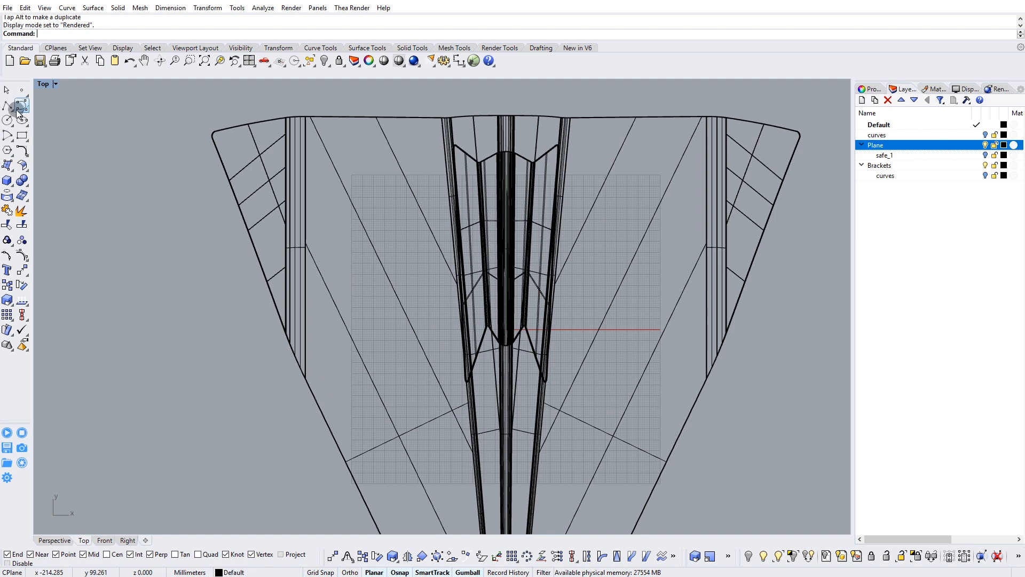
{"action": "left_click", "coordinate": [7, 107]}
{"action": "left_click", "coordinate": [346, 101]}
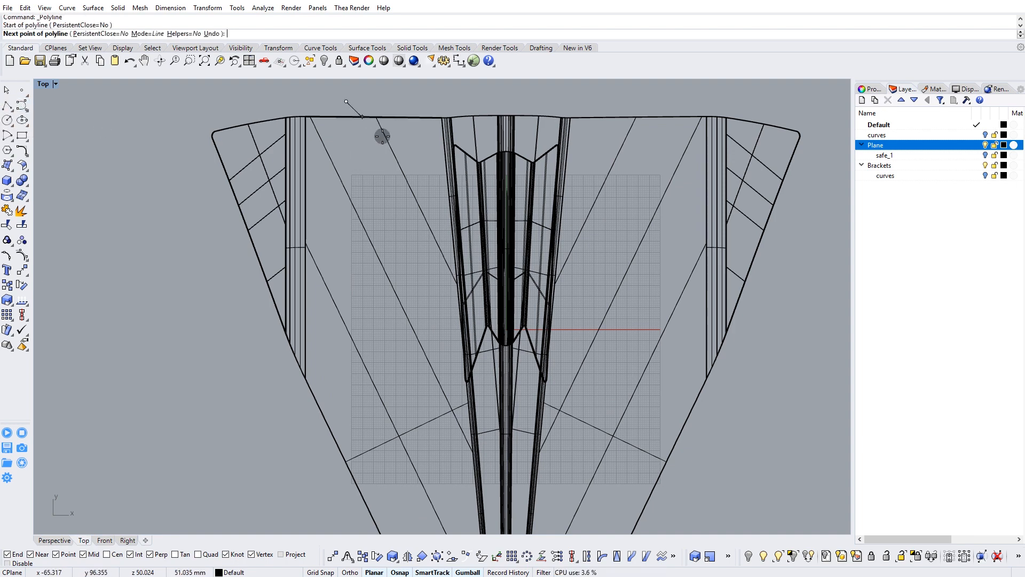
{"action": "left_click", "coordinate": [431, 261]}
{"action": "left_click", "coordinate": [277, 498]}
{"action": "key", "text": "Return"}
Reposition the polyline's middle vertex and its rear end point to refine the wing cut line.
{"action": "left_click", "coordinate": [304, 459]}
{"action": "left_click", "coordinate": [410, 274]}
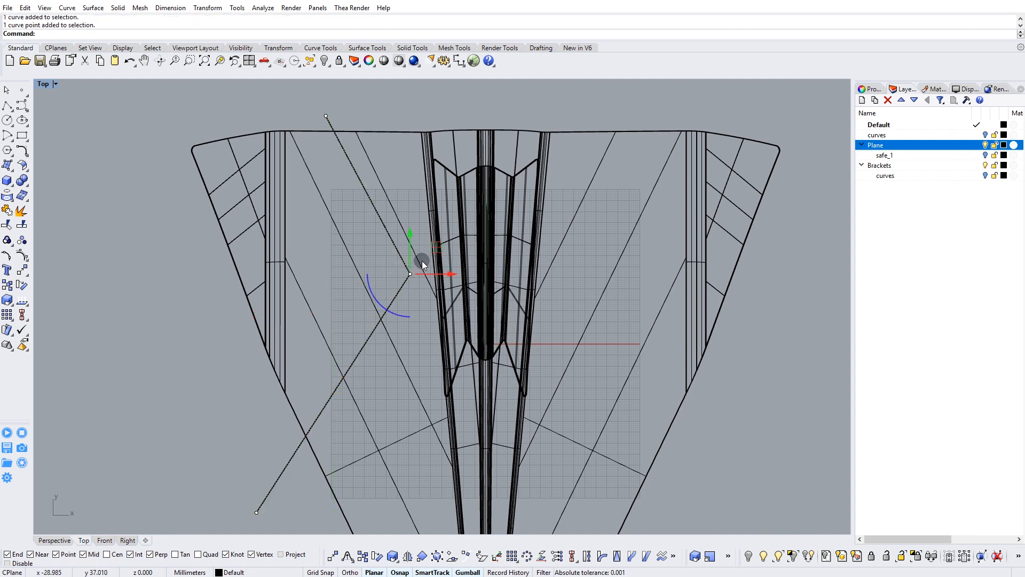
{"action": "left_click_drag", "start_coordinate": [410, 274], "coordinate": [426, 232]}
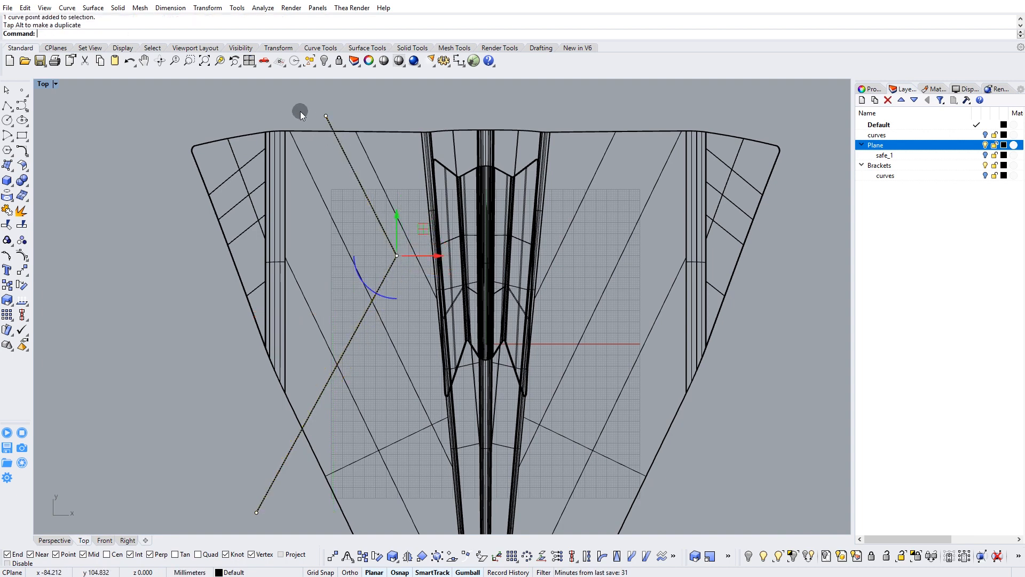
{"action": "left_click_drag", "start_coordinate": [352, 91], "coordinate": [357, 98]}
{"action": "right_click_drag", "start_coordinate": [358, 375], "coordinate": [351, 343]}
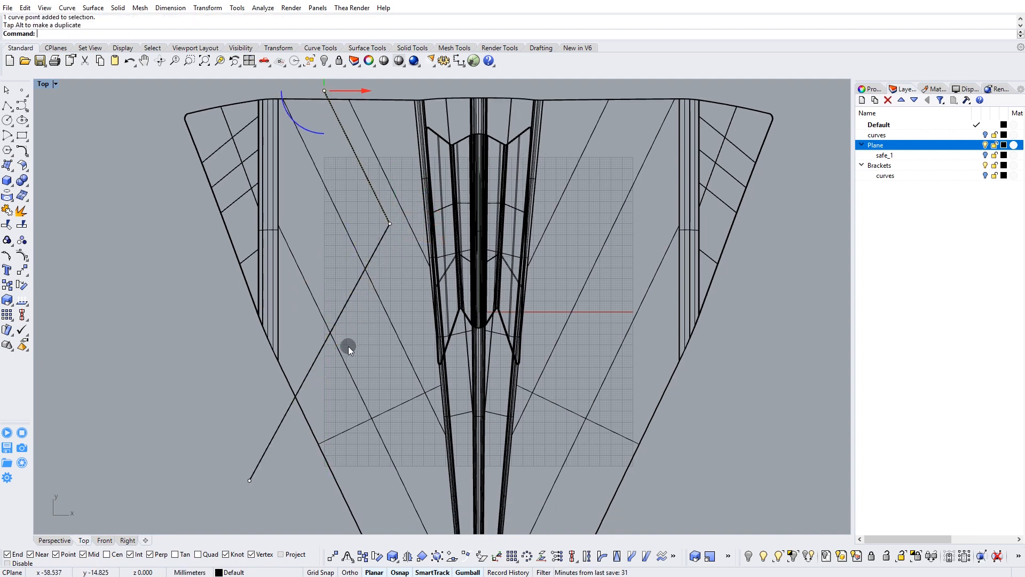
{"action": "right_click_drag", "start_coordinate": [313, 384], "coordinate": [321, 371]}
{"action": "key", "text": "Escape"}
{"action": "key", "text": "Escape"}
{"action": "right_click_drag", "start_coordinate": [358, 228], "coordinate": [338, 267]}
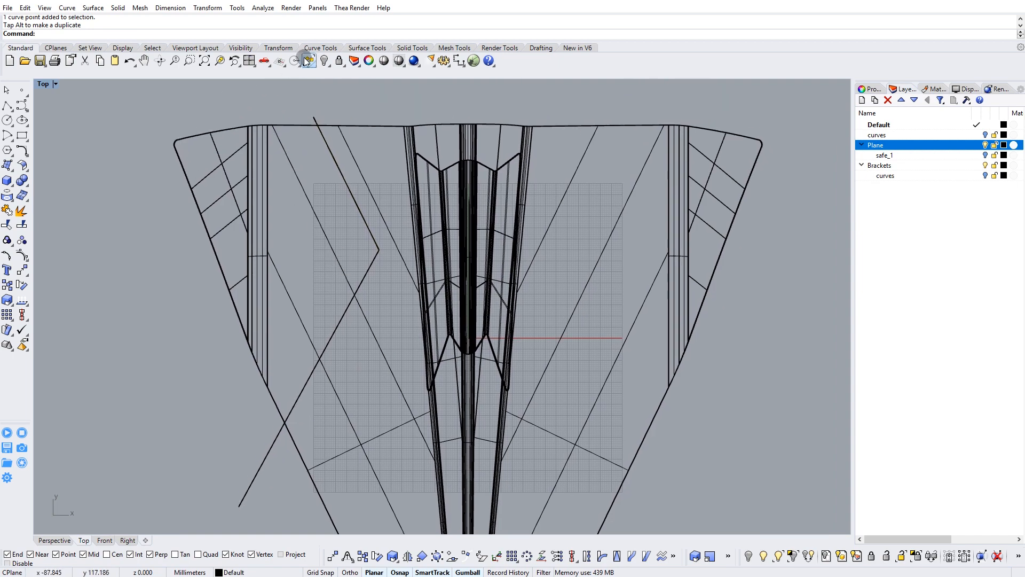
Fillet the polyline's corner with a radius of 10 mm.
{"action": "left_click", "coordinate": [314, 48]}
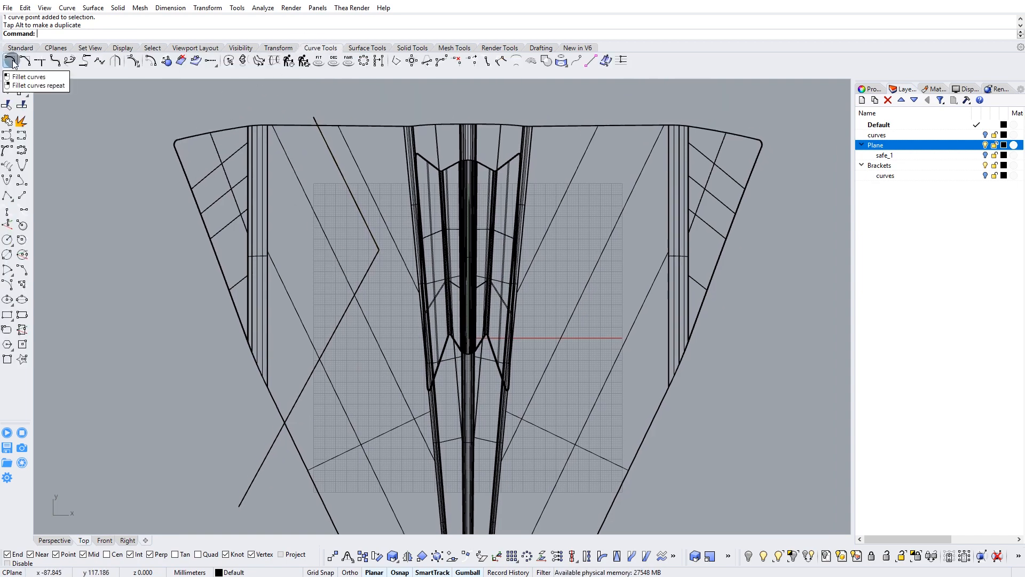
{"action": "left_click", "coordinate": [10, 61]}
{"action": "scroll", "coordinate": [375, 257], "scroll_direction": "up", "scroll_amount": 3}
{"action": "left_click", "coordinate": [376, 257]}
{"action": "left_click", "coordinate": [368, 264]}
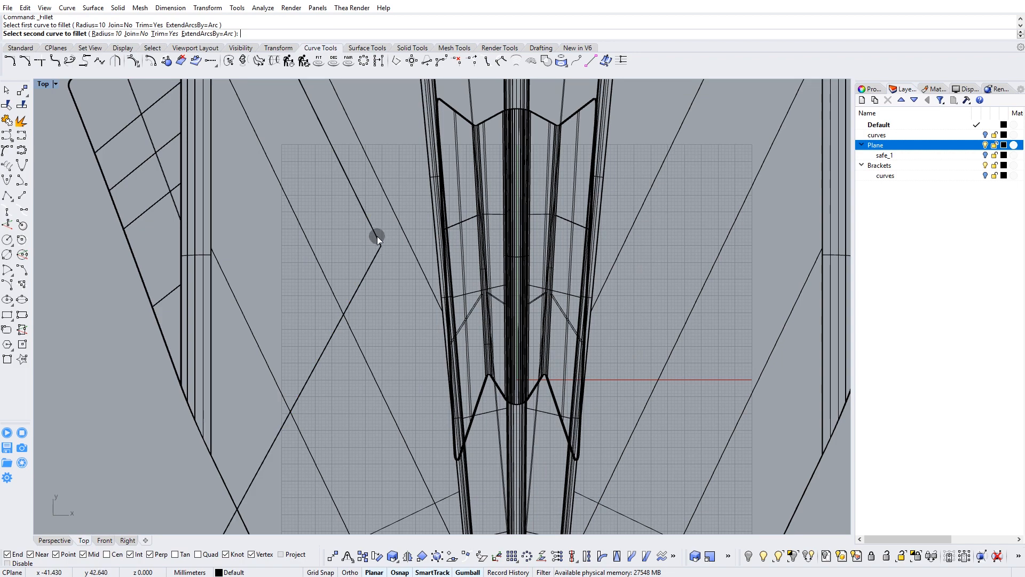
{"action": "scroll", "coordinate": [369, 264], "scroll_direction": "down", "scroll_amount": 5}
Mirror the filleted curve onto the opposite wing, using a vertical mirror line through the origin.
{"action": "left_click", "coordinate": [377, 304]}
{"action": "mouse_move", "coordinate": [377, 304]}
{"action": "right_mouse_down"}
{"action": "mouse_move", "coordinate": [506, 223]}
{"action": "mouse_move", "coordinate": [479, 197]}
{"action": "mouse_move", "coordinate": [426, 224]}
{"action": "right_mouse_up"}
{"action": "left_click", "coordinate": [53, 541]}
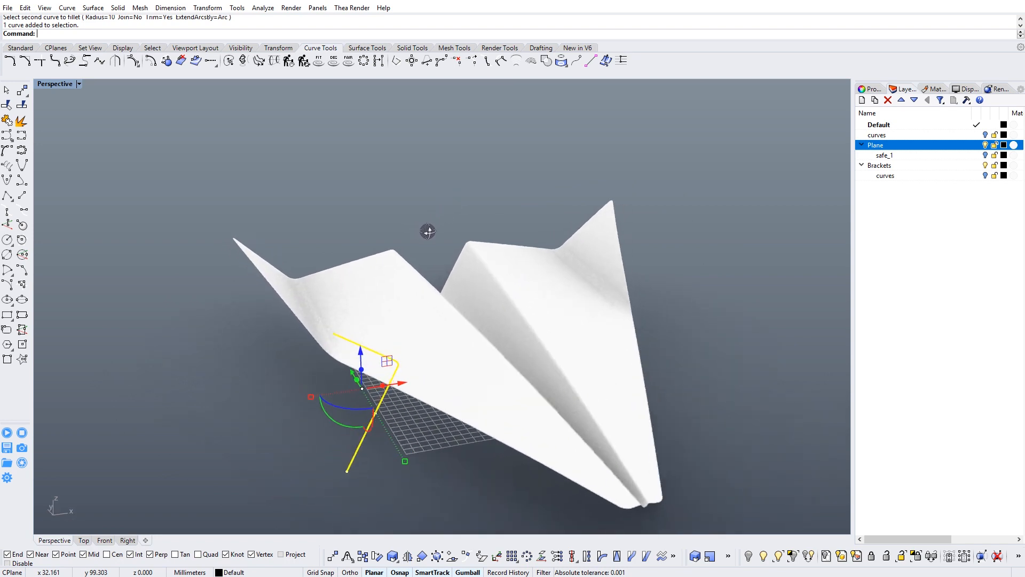
{"action": "scroll", "coordinate": [313, 364], "scroll_direction": "up", "scroll_amount": 3}
{"action": "left_click", "coordinate": [84, 541]}
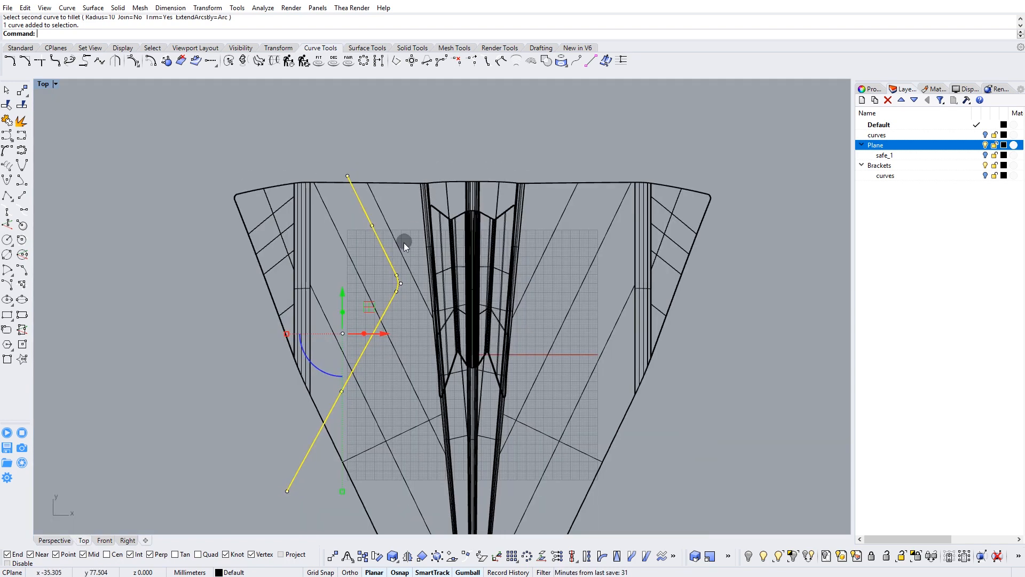
{"action": "left_click", "coordinate": [408, 556]}
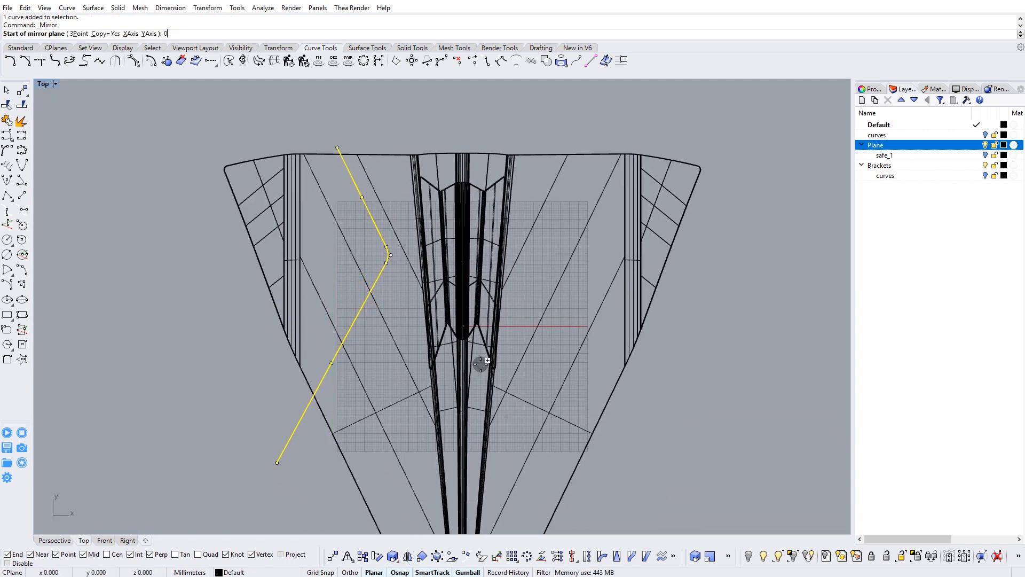
{"action": "type", "text": "0"}
{"action": "key", "text": "Return"}
{"action": "left_click", "coordinate": [463, 113]}
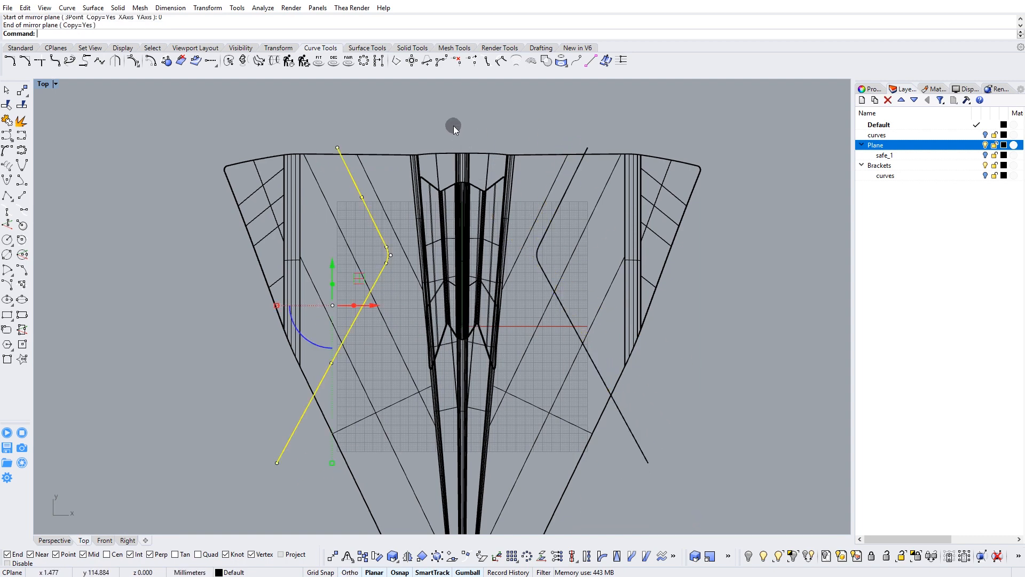
Split the airplane polysurface with the two wing curves as cutting objects in the Top view.
{"action": "double_click", "coordinate": [41, 85]}
{"action": "right_click_drag", "start_coordinate": [271, 182], "coordinate": [219, 244]}
{"action": "scroll", "coordinate": [251, 192], "scroll_direction": "up", "scroll_amount": 4}
{"action": "left_click", "coordinate": [123, 127]}
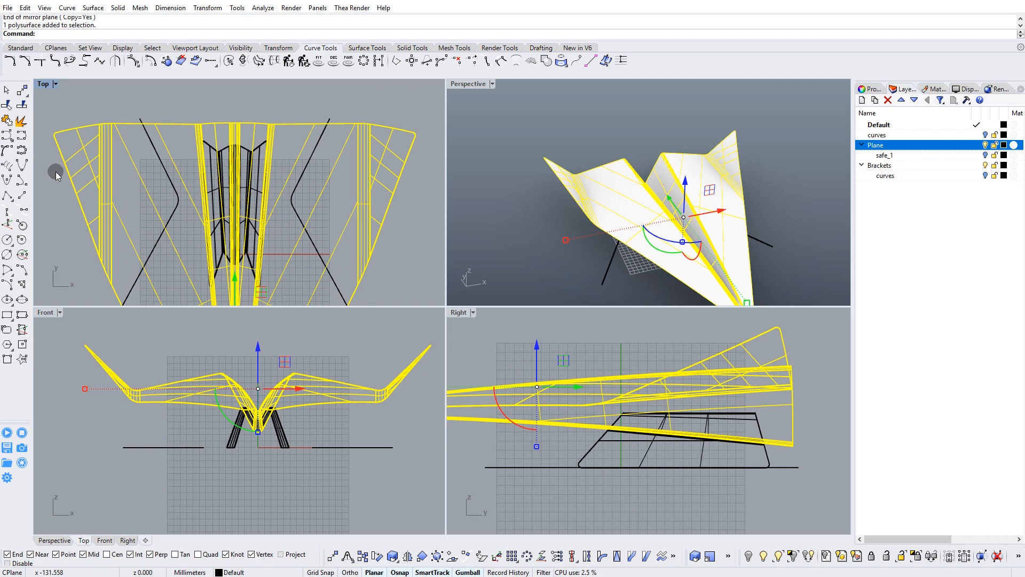
{"action": "left_click", "coordinate": [137, 120]}
{"action": "left_click", "coordinate": [328, 121]}
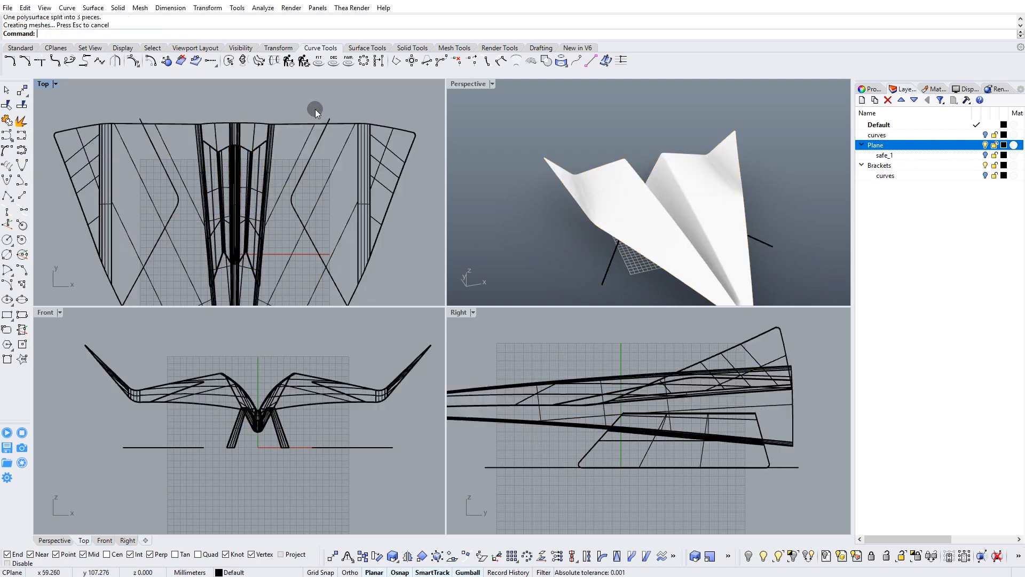
Move both wing cutting curves to the top-level curves layer.
{"action": "left_click", "coordinate": [331, 116]}
{"action": "left_click", "coordinate": [140, 120], "text": "shift"}
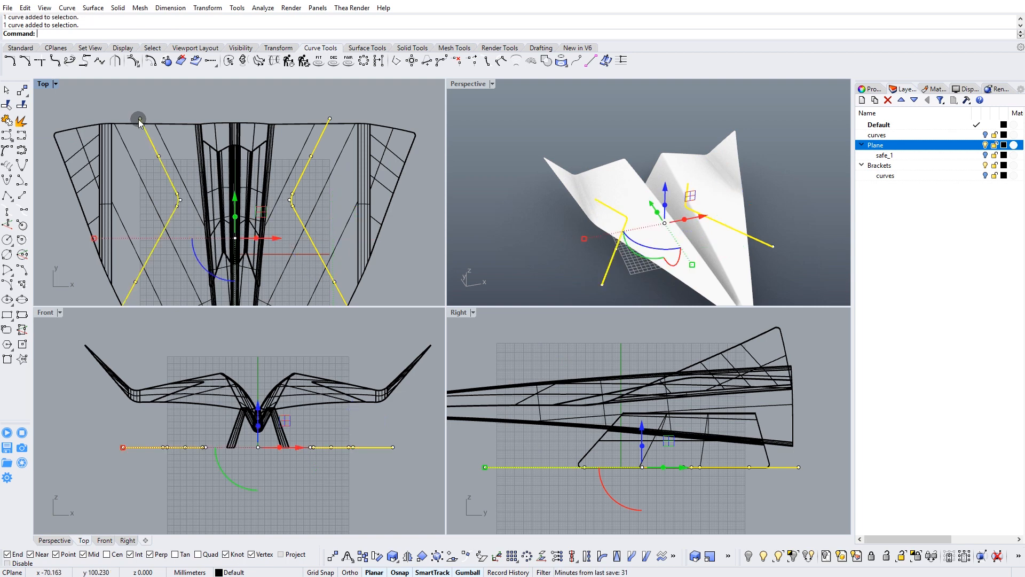
{"action": "right_click", "coordinate": [884, 137]}
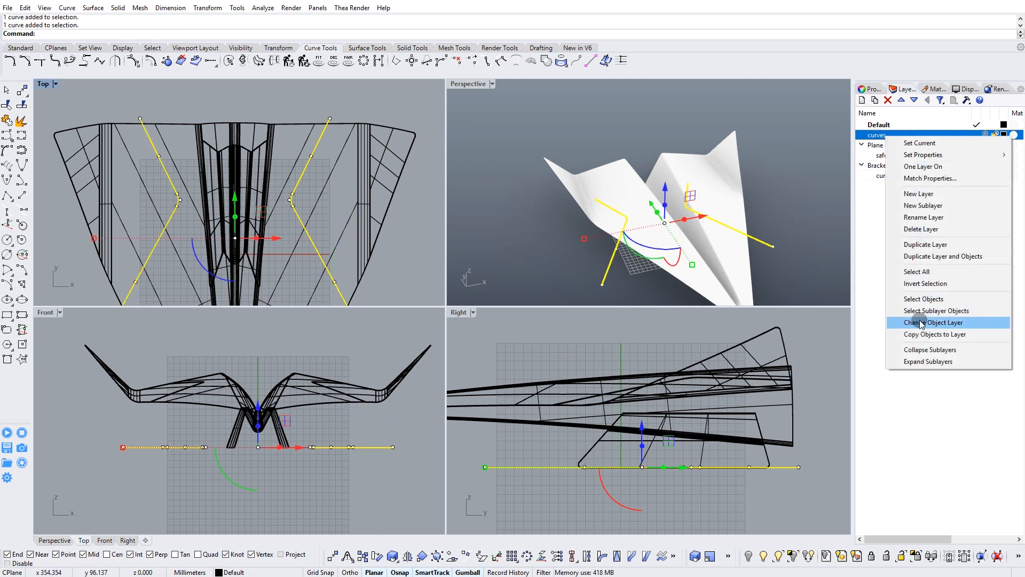
{"action": "left_click", "coordinate": [921, 323]}
Maximize the Perspective view and create a custom material named Plane.
{"action": "right_click_drag", "start_coordinate": [801, 217], "coordinate": [695, 176]}
{"action": "double_click", "coordinate": [465, 85]}
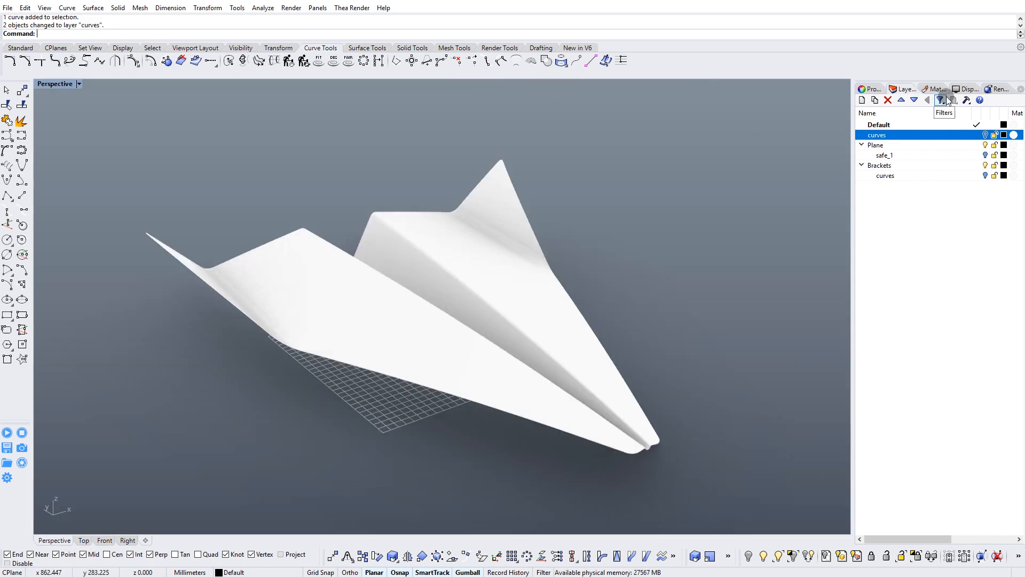
{"action": "left_click", "coordinate": [930, 88]}
{"action": "left_click", "coordinate": [864, 122]}
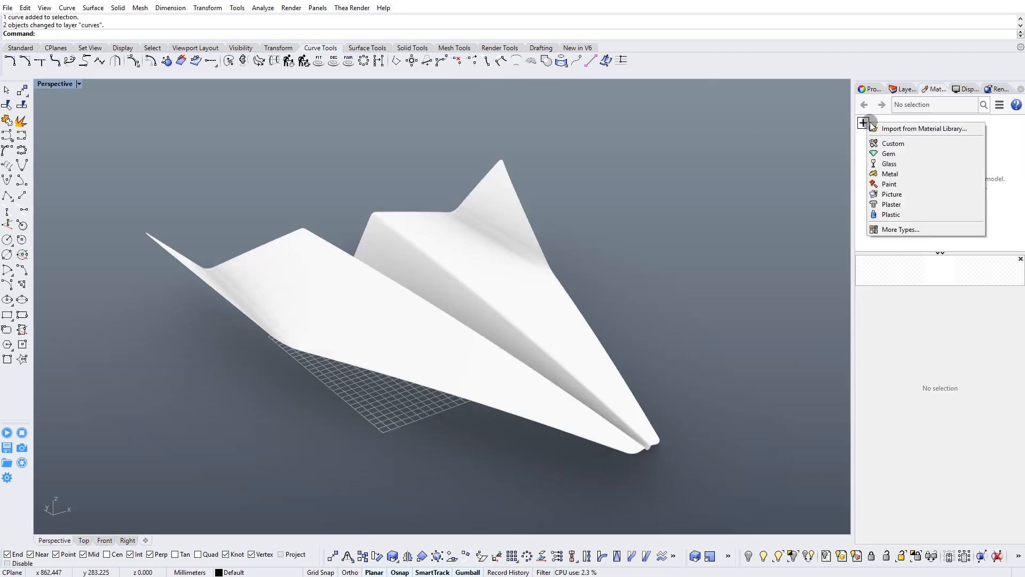
{"action": "left_click", "coordinate": [889, 144]}
{"action": "type", "text": "Plane"}
{"action": "key", "text": "Return"}
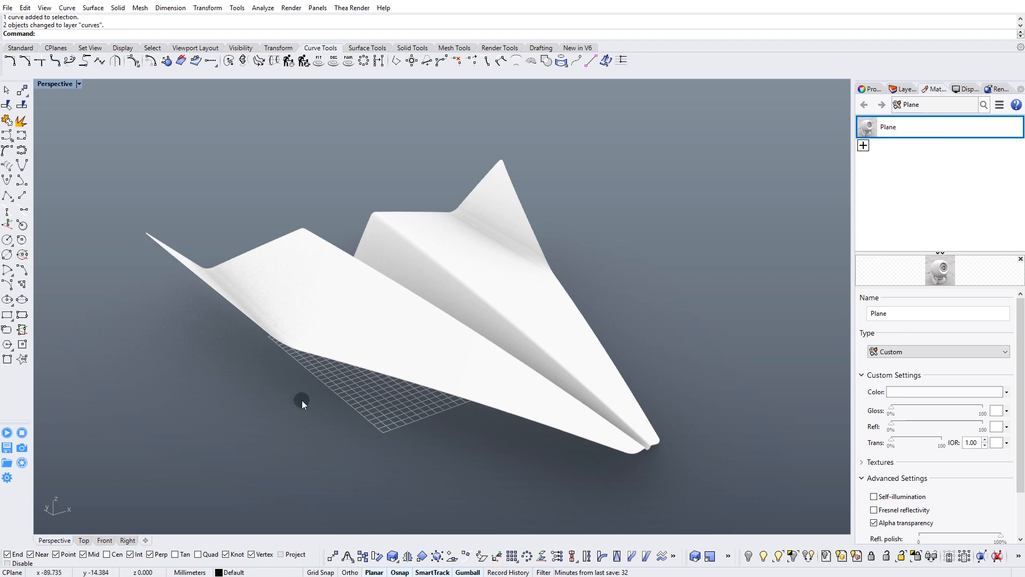
Assign the Plane material to the airplane's central body.
{"action": "left_click", "coordinate": [401, 312]}
{"action": "right_click", "coordinate": [918, 123]}
{"action": "left_click", "coordinate": [944, 129]}
{"action": "key", "text": "Escape"}
Give the Plane material a reflectivity of 3% and a light grey colour of RGB 215, 215, 215.
{"action": "right_click_drag", "start_coordinate": [583, 337], "coordinate": [559, 309]}
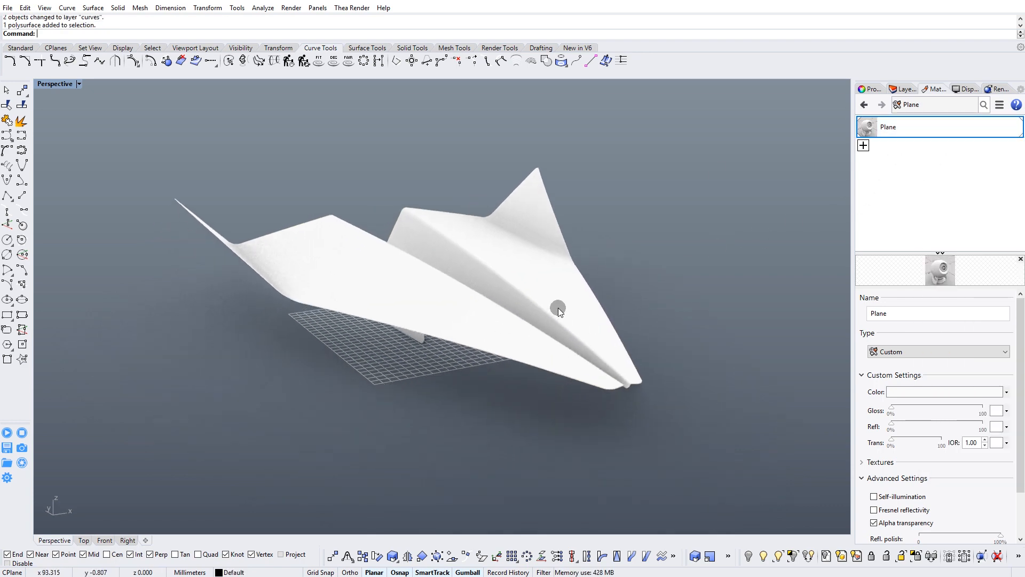
{"action": "scroll", "coordinate": [576, 291], "scroll_direction": "up", "scroll_amount": 3}
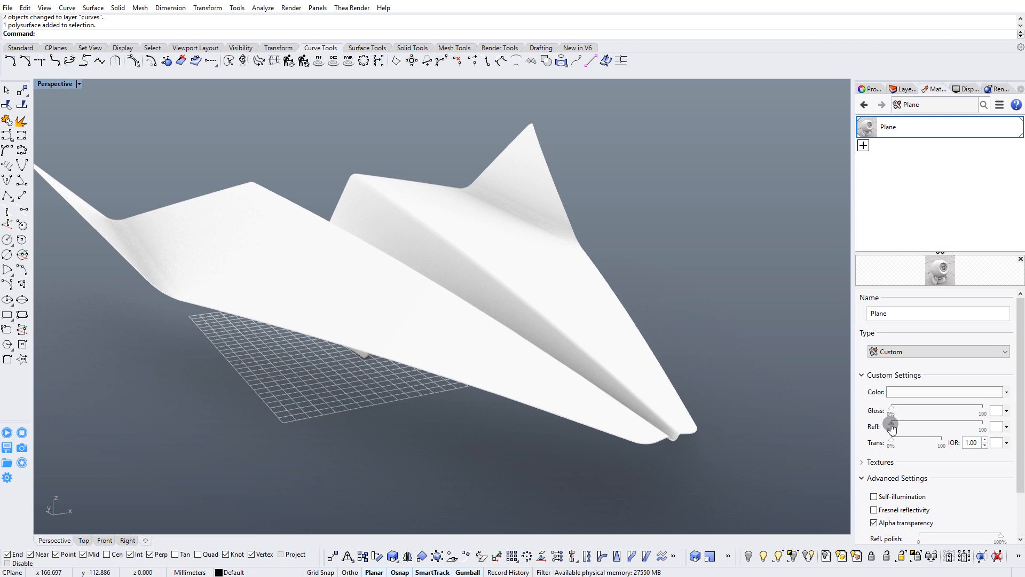
{"action": "mouse_move", "coordinate": [658, 389]}
{"action": "right_mouse_down"}
{"action": "mouse_move", "coordinate": [659, 369]}
{"action": "mouse_move", "coordinate": [646, 361]}
{"action": "mouse_move", "coordinate": [659, 376]}
{"action": "right_mouse_up"}
{"action": "left_click", "coordinate": [945, 396]}
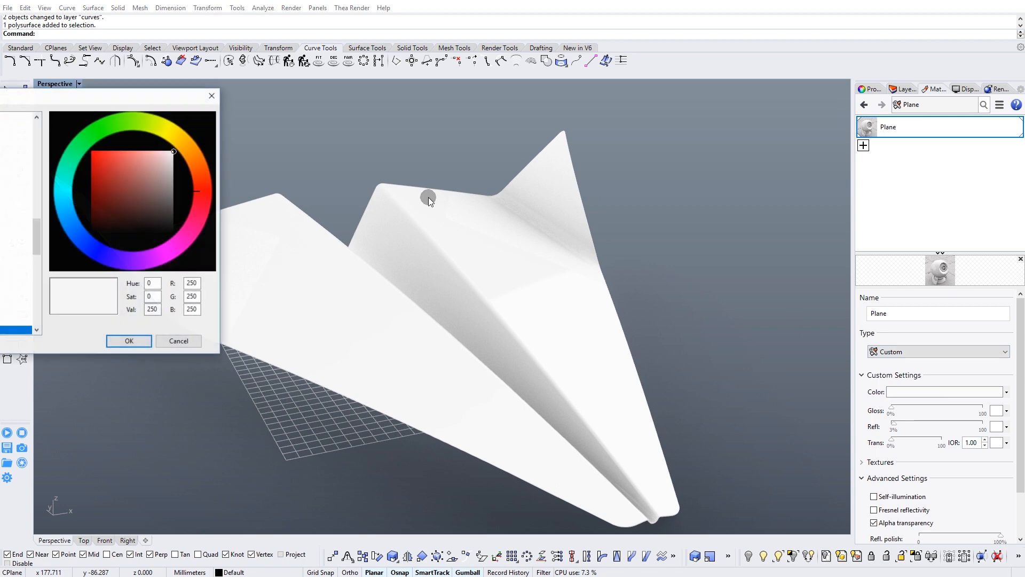
{"action": "mouse_move", "coordinate": [169, 168]}
{"action": "left_mouse_down"}
{"action": "mouse_move", "coordinate": [183, 191]}
{"action": "mouse_move", "coordinate": [207, 164]}
{"action": "left_mouse_up"}
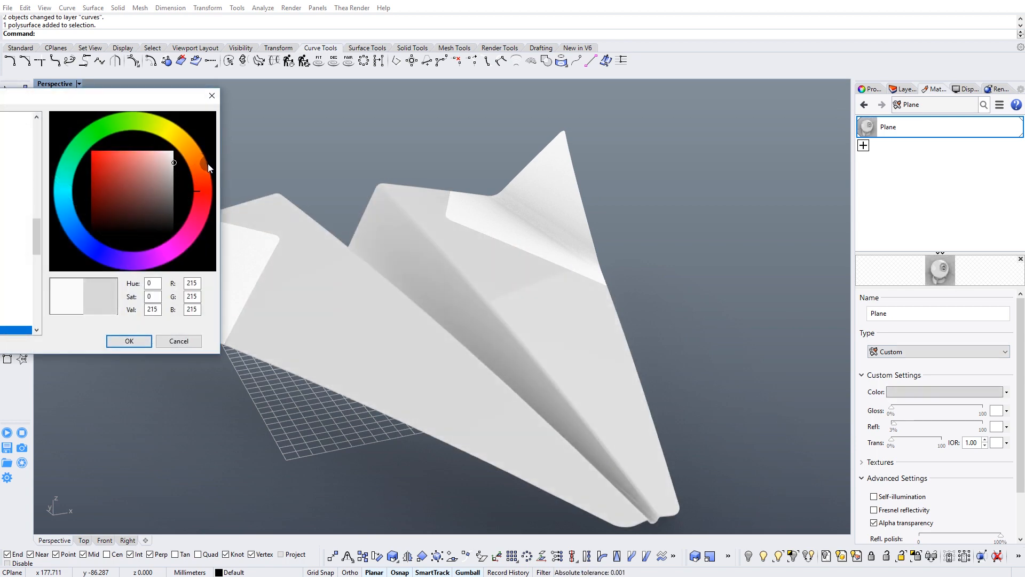
{"action": "left_click", "coordinate": [132, 341]}
Create a Metal material and assign it to the two split wing-tip pieces.
{"action": "right_click_drag", "start_coordinate": [344, 259], "coordinate": [347, 293]}
{"action": "left_click", "coordinate": [262, 306]}
{"action": "left_click", "coordinate": [501, 170], "text": "shift"}
{"action": "right_click_drag", "start_coordinate": [501, 170], "coordinate": [470, 264]}
{"action": "left_click", "coordinate": [864, 145]}
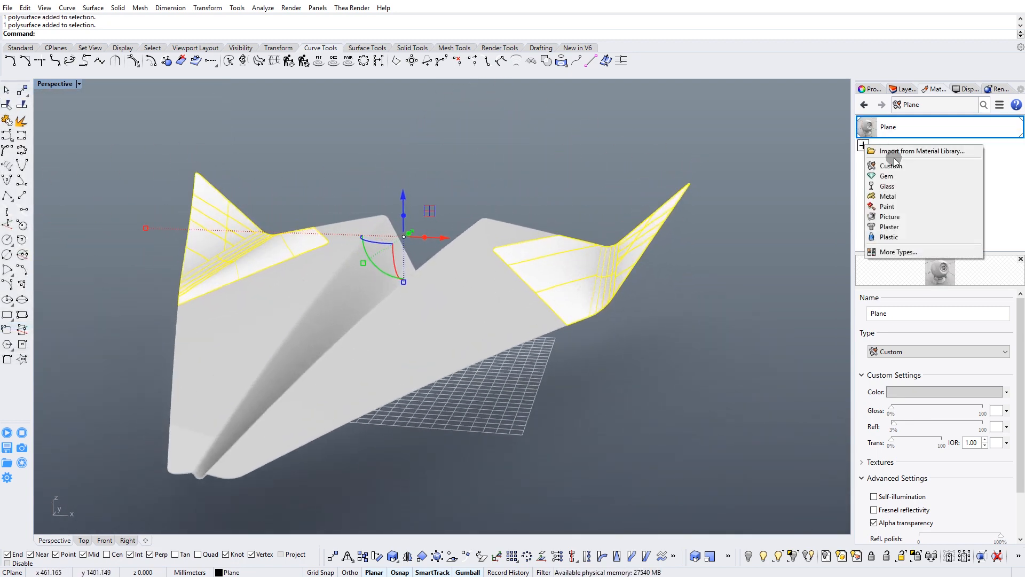
{"action": "left_click", "coordinate": [890, 197]}
{"action": "key", "text": "Return"}
{"action": "right_click", "coordinate": [889, 153]}
{"action": "left_click", "coordinate": [903, 155]}
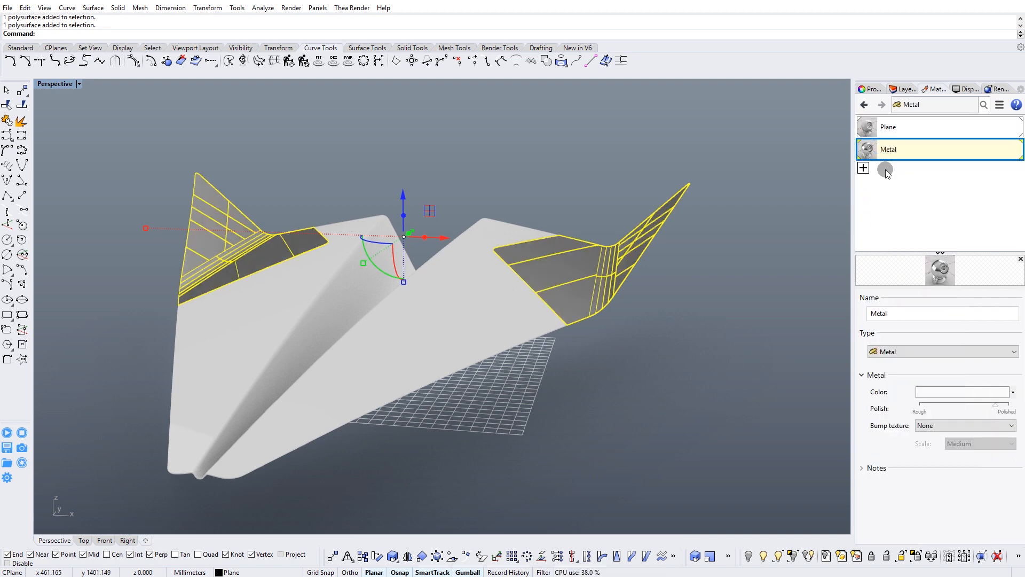
Change the Metal material's colour to a darker neutral grey.
{"action": "right_click_drag", "start_coordinate": [717, 292], "coordinate": [761, 352]}
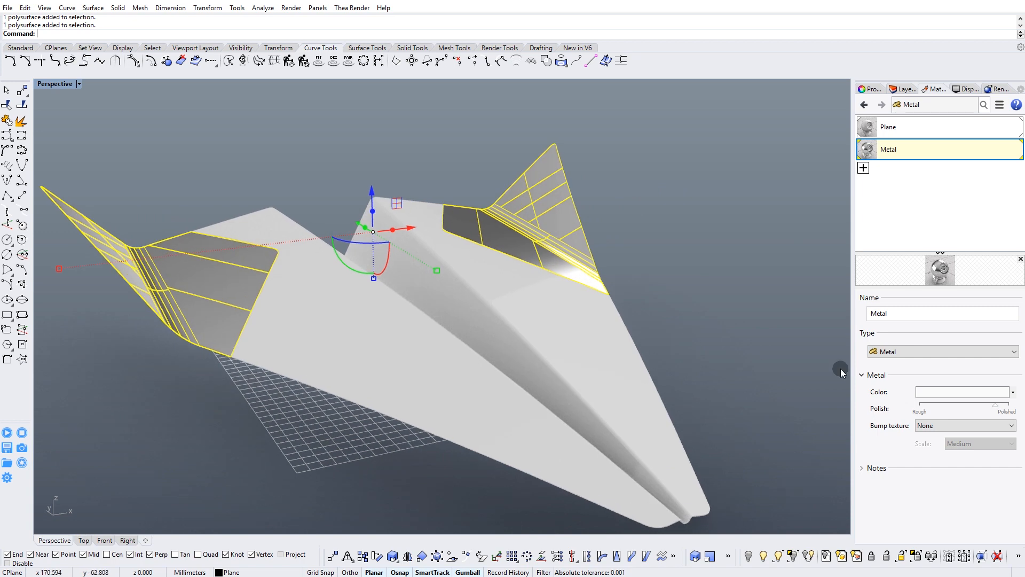
{"action": "left_click", "coordinate": [934, 393]}
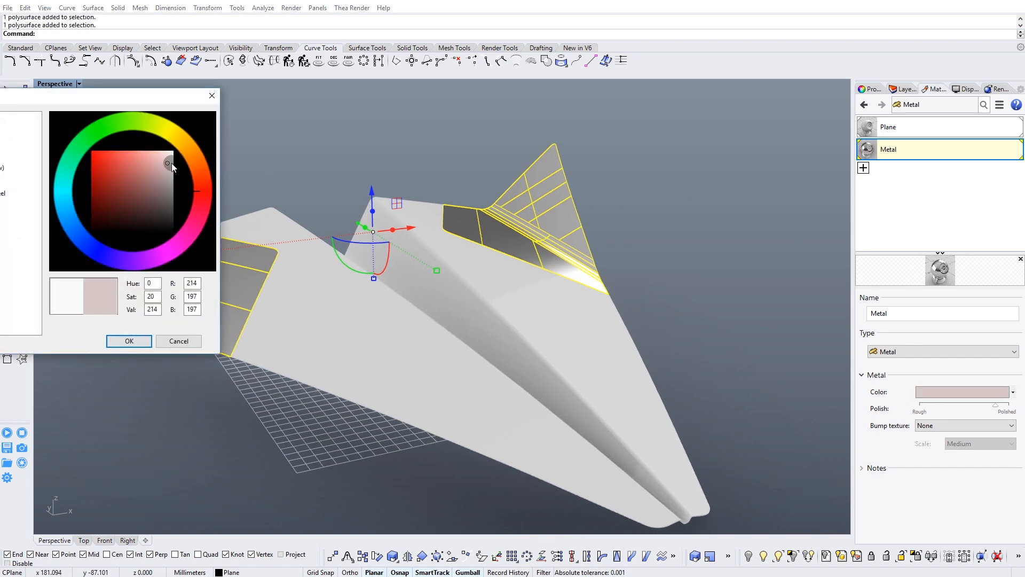
{"action": "left_click_drag", "start_coordinate": [170, 164], "coordinate": [182, 180]}
{"action": "left_click", "coordinate": [148, 340]}
{"action": "right_click_drag", "start_coordinate": [669, 315], "coordinate": [685, 268]}
{"action": "left_click", "coordinate": [686, 268]}
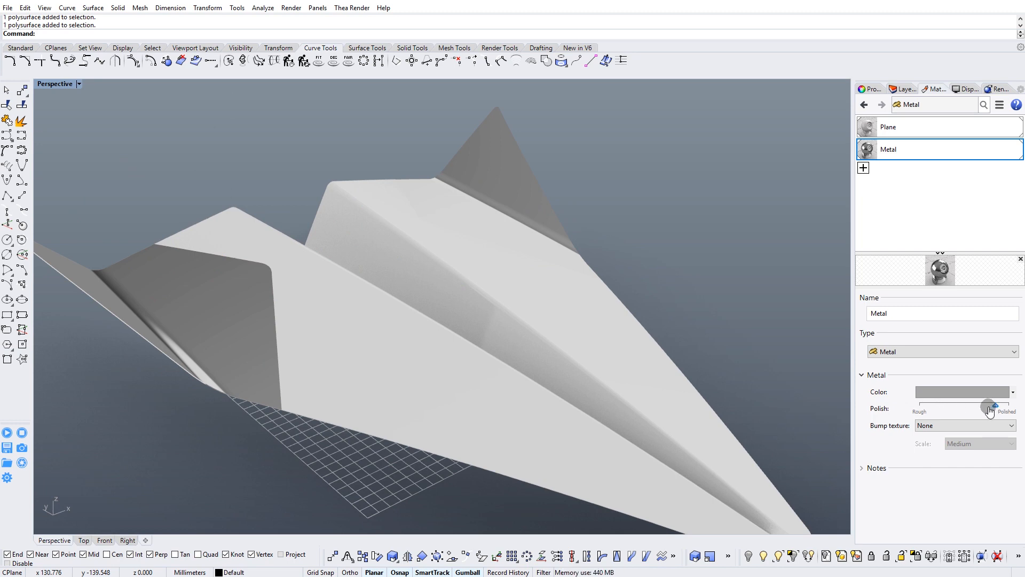
Lower the Metal material's polish slightly toward rough.
{"action": "mouse_move", "coordinate": [981, 410]}
{"action": "left_mouse_down"}
{"action": "mouse_move", "coordinate": [968, 411]}
{"action": "mouse_move", "coordinate": [987, 407]}
{"action": "left_mouse_up"}
{"action": "right_click_drag", "start_coordinate": [347, 312], "coordinate": [364, 331]}
{"action": "scroll", "coordinate": [352, 315], "scroll_direction": "up", "scroll_amount": 3}
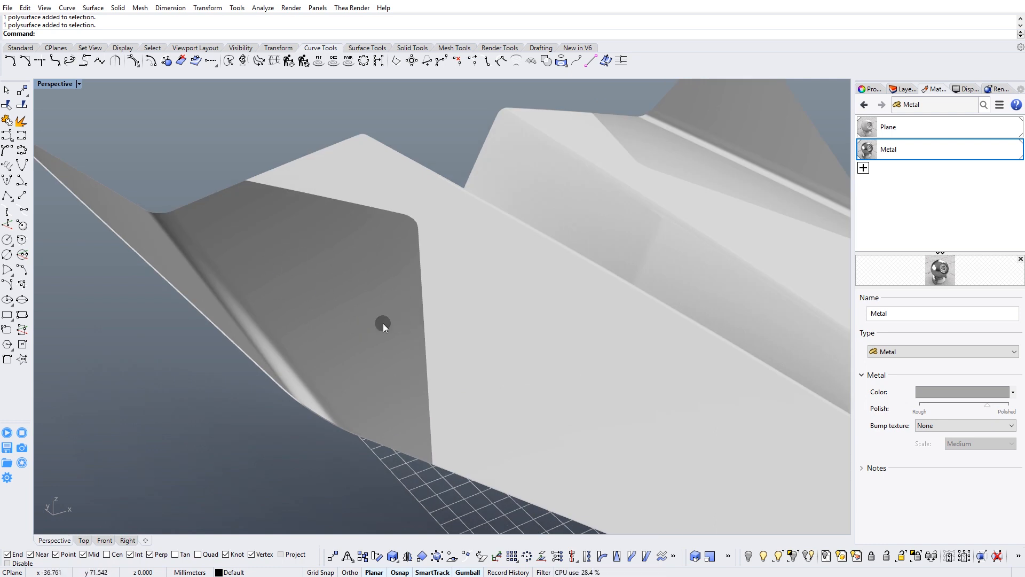
Apply the Cross Hatch bump texture to the Metal material and inspect it on the wing tip.
{"action": "left_click", "coordinate": [954, 427]}
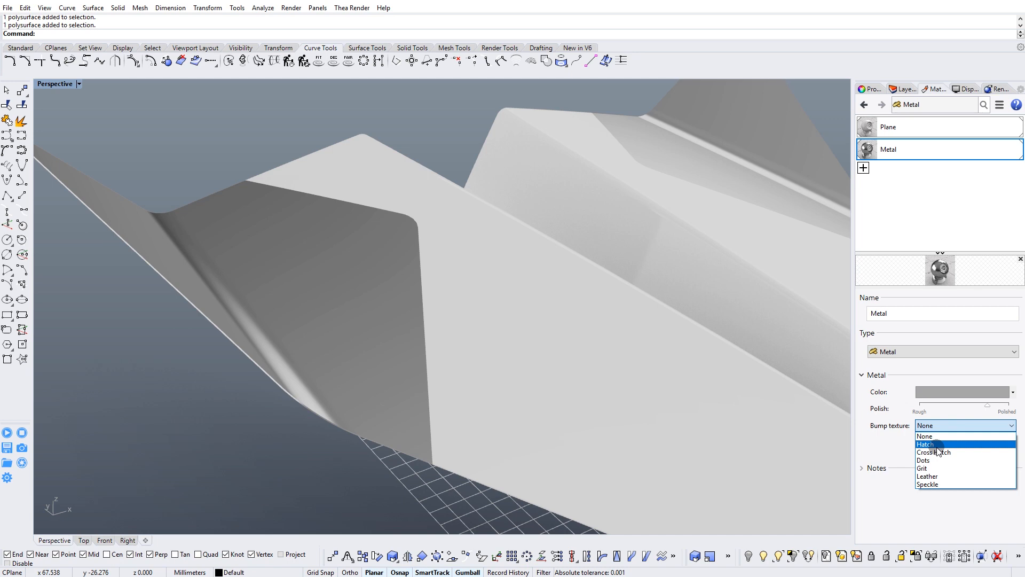
{"action": "left_click", "coordinate": [937, 453]}
{"action": "right_click_drag", "start_coordinate": [402, 352], "coordinate": [490, 322]}
{"action": "scroll", "coordinate": [699, 348], "scroll_direction": "up", "scroll_amount": 5}
{"action": "right_click_drag", "start_coordinate": [714, 343], "coordinate": [736, 300]}
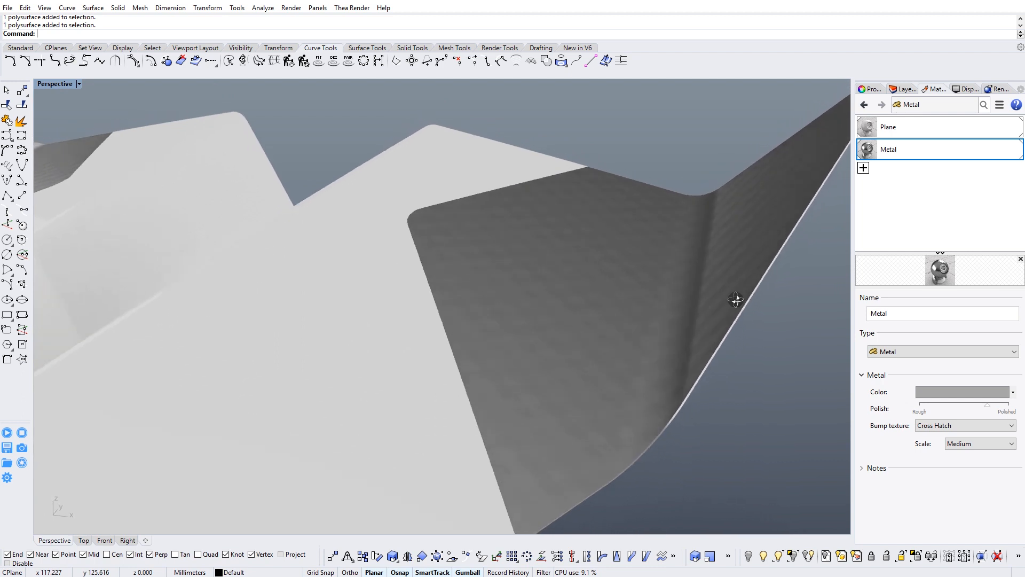
Try the Small scale for the cross-hatch bump texture and set it back to Medium.
{"action": "left_click", "coordinate": [971, 444]}
{"action": "left_click", "coordinate": [966, 479]}
{"action": "right_click_drag", "start_coordinate": [614, 309], "coordinate": [630, 327]}
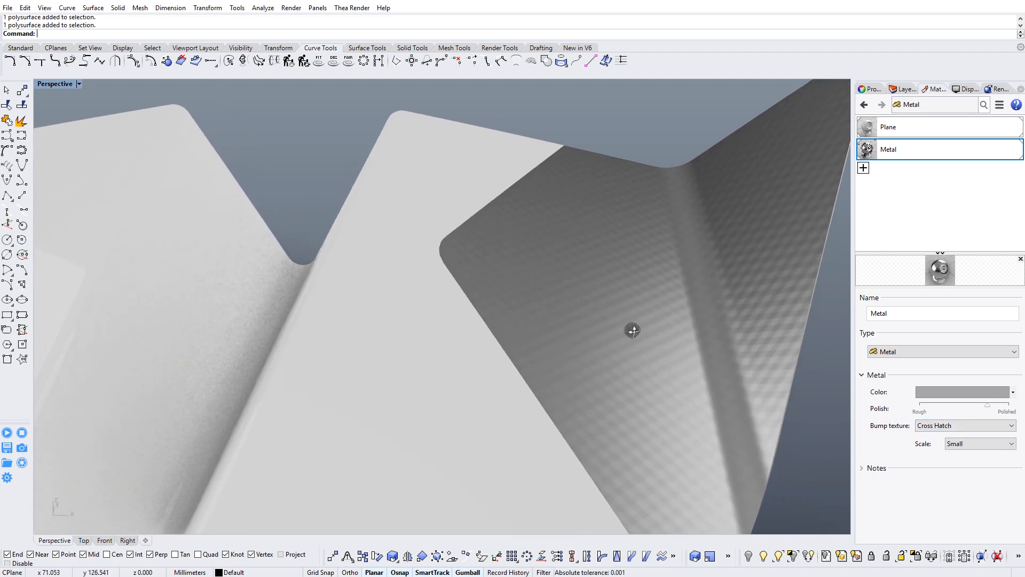
{"action": "left_click", "coordinate": [967, 444]}
{"action": "left_click", "coordinate": [973, 487]}
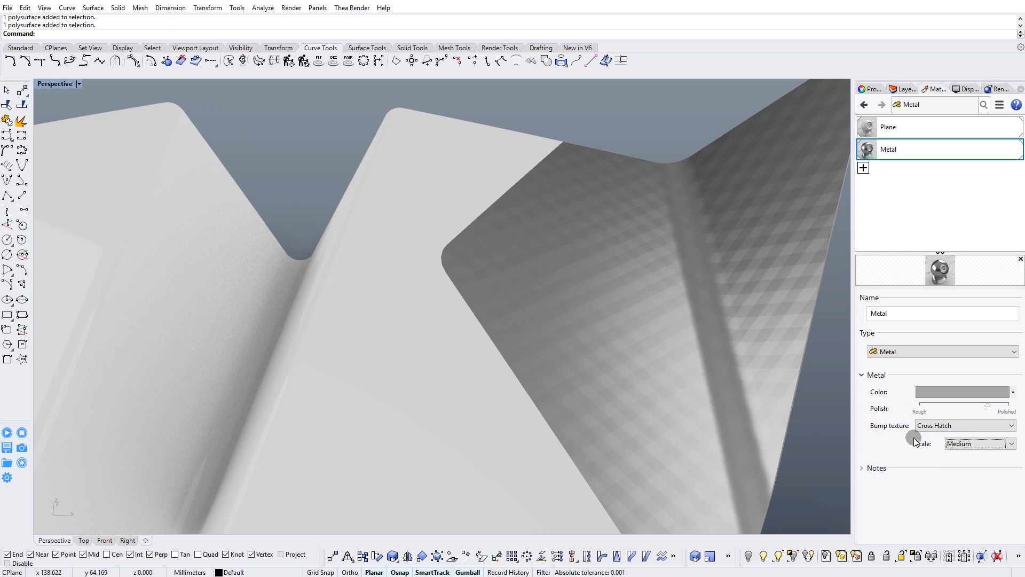
Change the Metal material's colour to a muted brownish red for the plane's wing tips.
{"action": "left_click", "coordinate": [937, 393]}
{"action": "mouse_move", "coordinate": [169, 193]}
{"action": "left_mouse_down"}
{"action": "mouse_move", "coordinate": [190, 188]}
{"action": "mouse_move", "coordinate": [149, 183]}
{"action": "left_mouse_up"}
{"action": "left_click", "coordinate": [132, 339]}
{"action": "scroll", "coordinate": [419, 220], "scroll_direction": "down", "scroll_amount": 4}
{"action": "right_click_drag", "start_coordinate": [419, 221], "coordinate": [446, 211]}
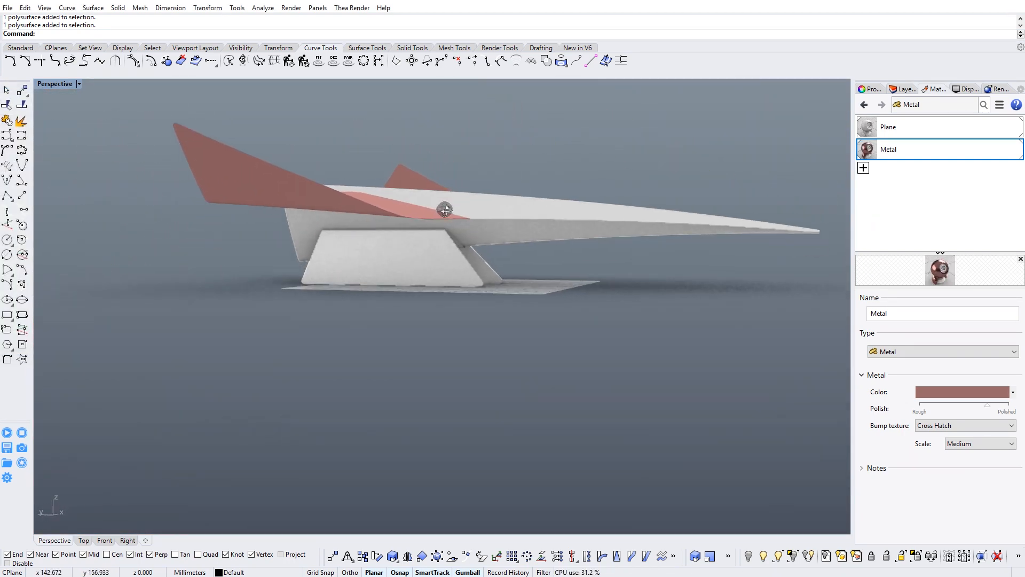
Create a second Metal material and assign it to the bracket beneath the plane.
{"action": "scroll", "coordinate": [463, 278], "scroll_direction": "up", "scroll_amount": 3}
{"action": "left_click", "coordinate": [463, 277]}
{"action": "left_click", "coordinate": [864, 168]}
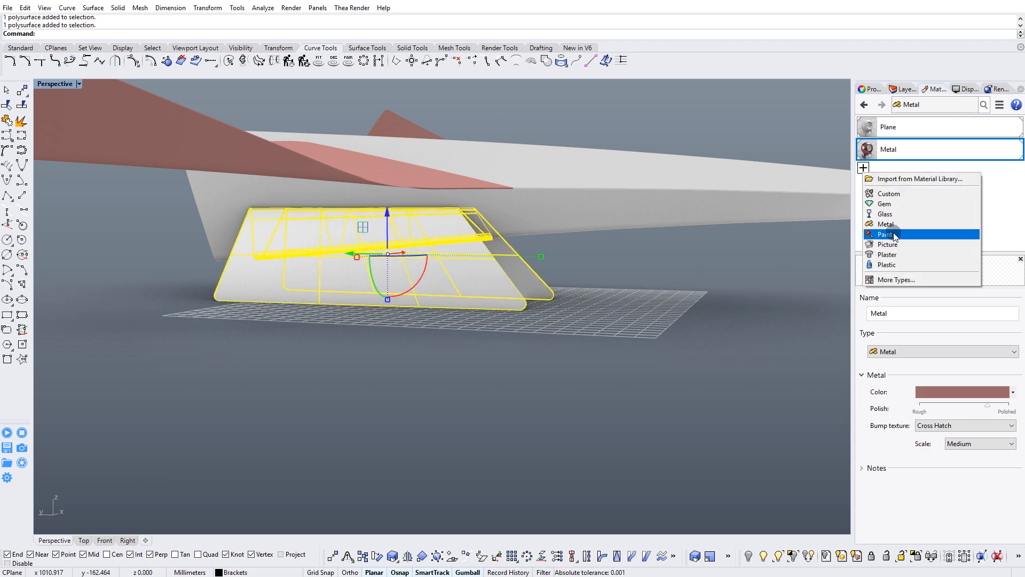
{"action": "left_click", "coordinate": [887, 223]}
{"action": "right_click", "coordinate": [866, 175]}
{"action": "left_click", "coordinate": [897, 178]}
{"action": "key", "text": "Escape"}
{"action": "right_click_drag", "start_coordinate": [596, 284], "coordinate": [571, 284]}
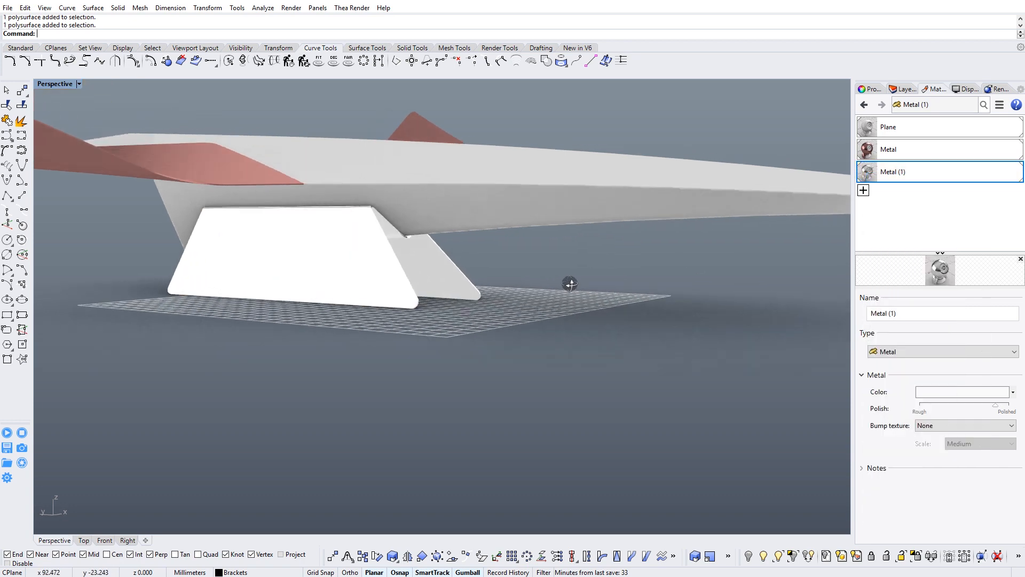
Set the bracket's metal material to dark grey, RGB 58, 58, 58, and lower its polish slightly toward rough.
{"action": "left_click", "coordinate": [941, 391]}
{"action": "left_click", "coordinate": [177, 216]}
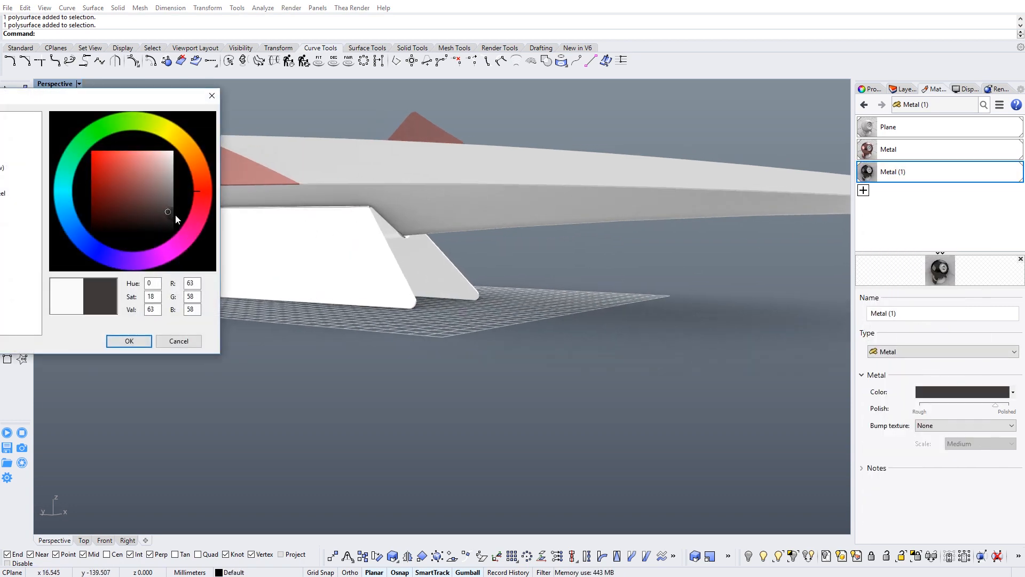
{"action": "left_click_drag", "start_coordinate": [176, 216], "coordinate": [199, 213]}
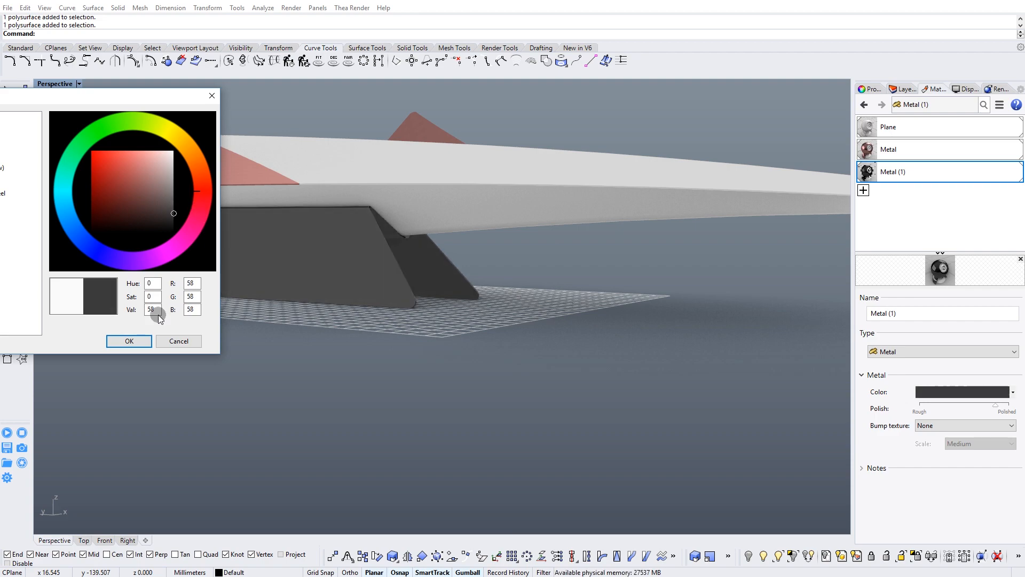
{"action": "left_click", "coordinate": [129, 341]}
{"action": "left_click_drag", "start_coordinate": [992, 410], "coordinate": [982, 408]}
{"action": "right_click_drag", "start_coordinate": [362, 250], "coordinate": [567, 247]}
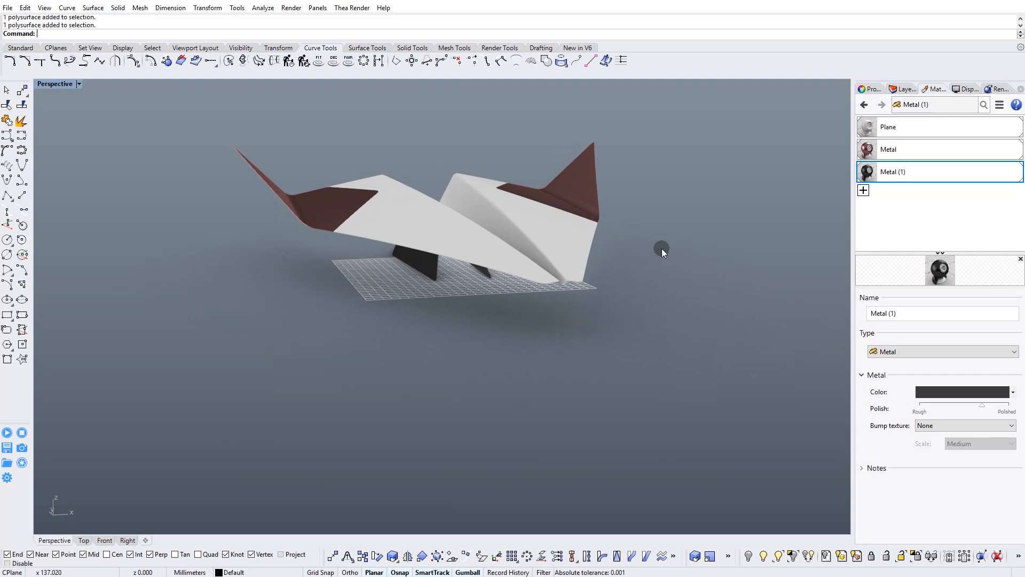
Show the Plane material's settings and examine the material combination on the whole model.
{"action": "left_click", "coordinate": [903, 126]}
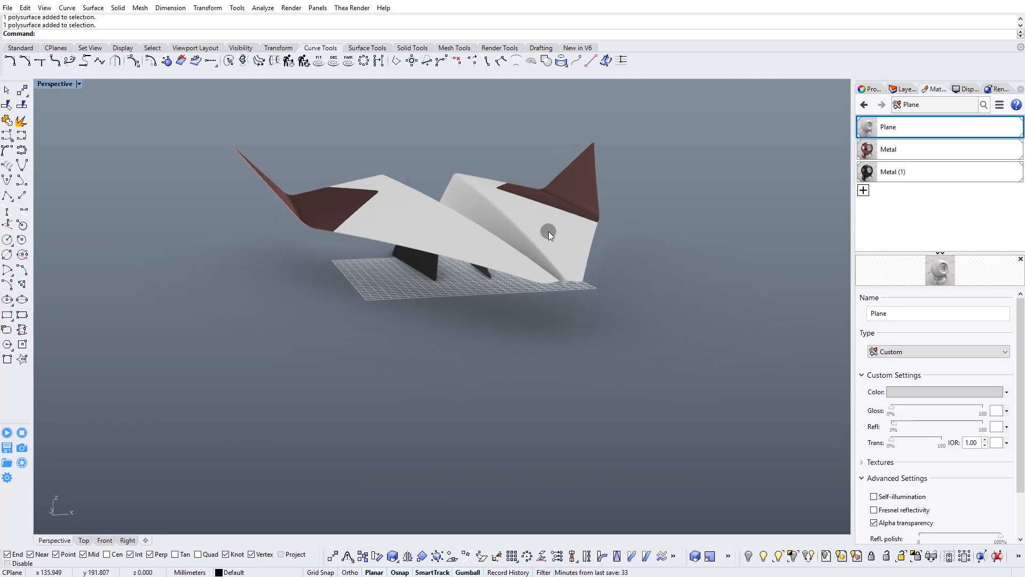
{"action": "right_click_drag", "start_coordinate": [539, 223], "coordinate": [511, 125]}
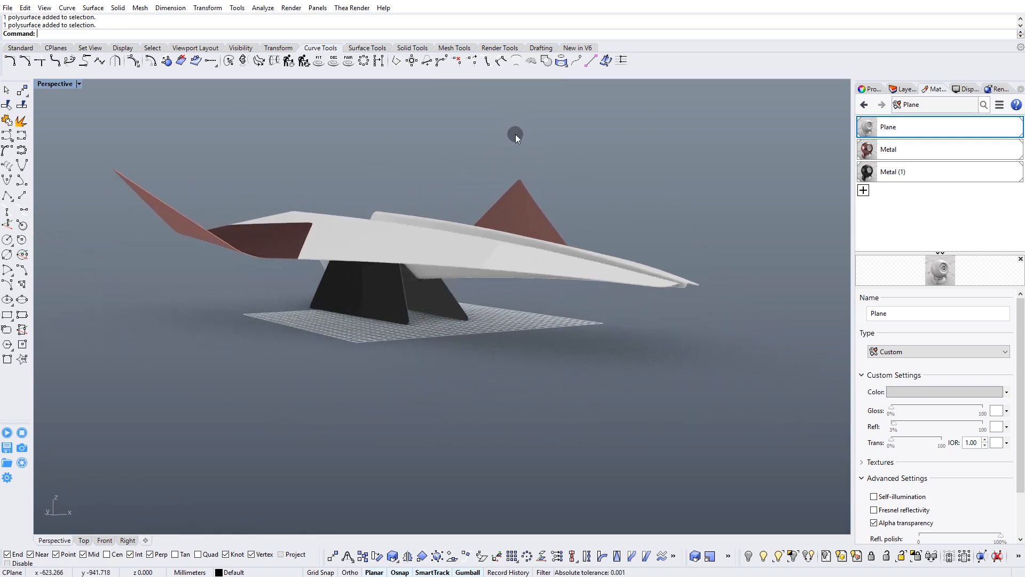